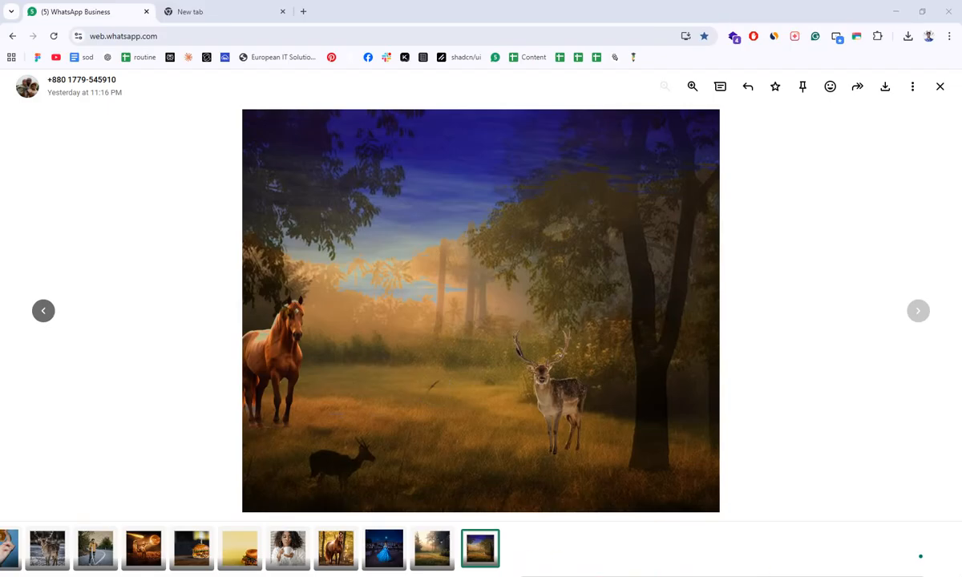
# Close the forest composite photo and open the night palace photo of the woman in the blue gown from the individual contact's chat.
pyautogui.click(902, 275)
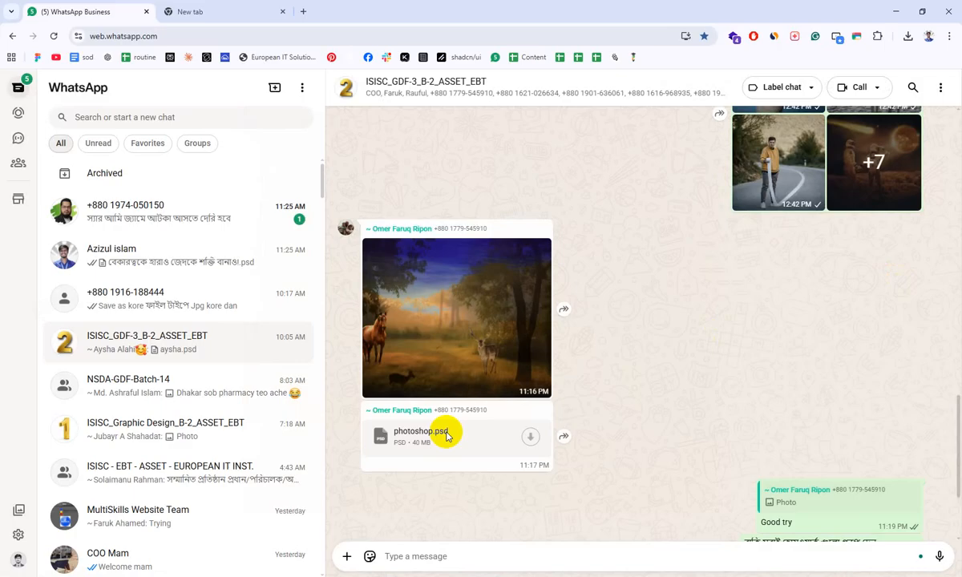
pyautogui.click(170, 273)
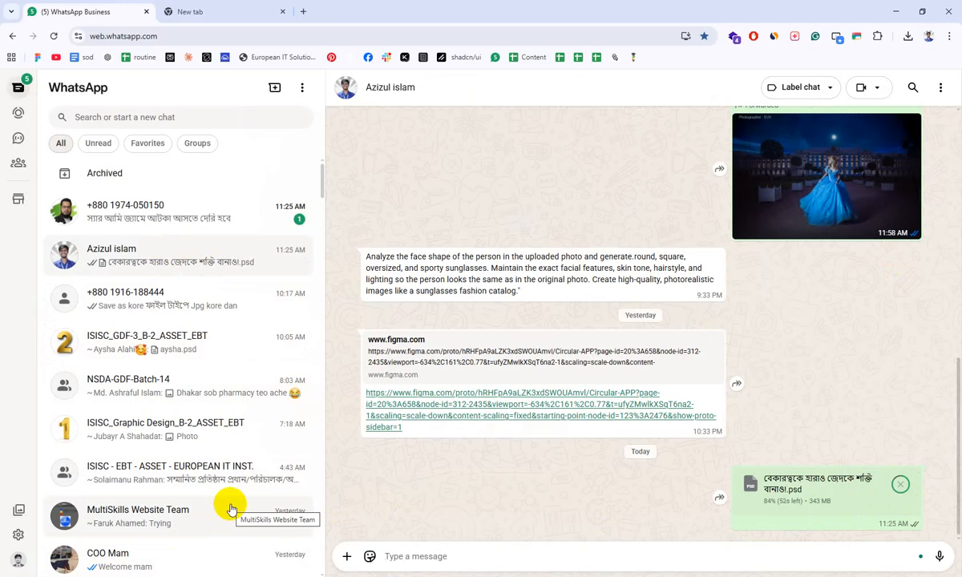
pyautogui.click(742, 201)
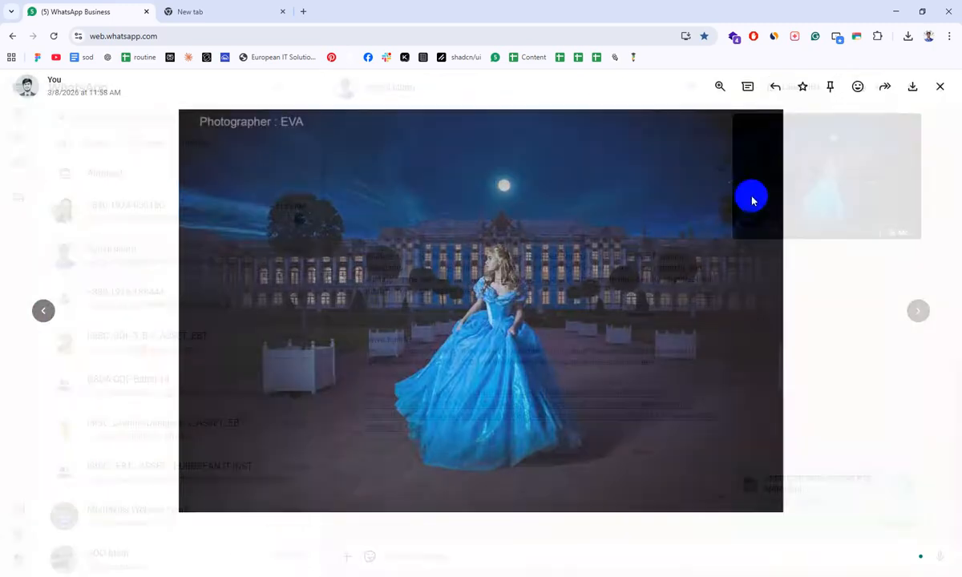
# Examine the lighting, shadows and background around the woman in the blue gown, from the dress hem to the moonlit sky.
pyautogui.click(645, 274)
pyautogui.moveTo(636, 279); pyautogui.dragTo(483, 241)
pyautogui.scroll(2, 742, 377)
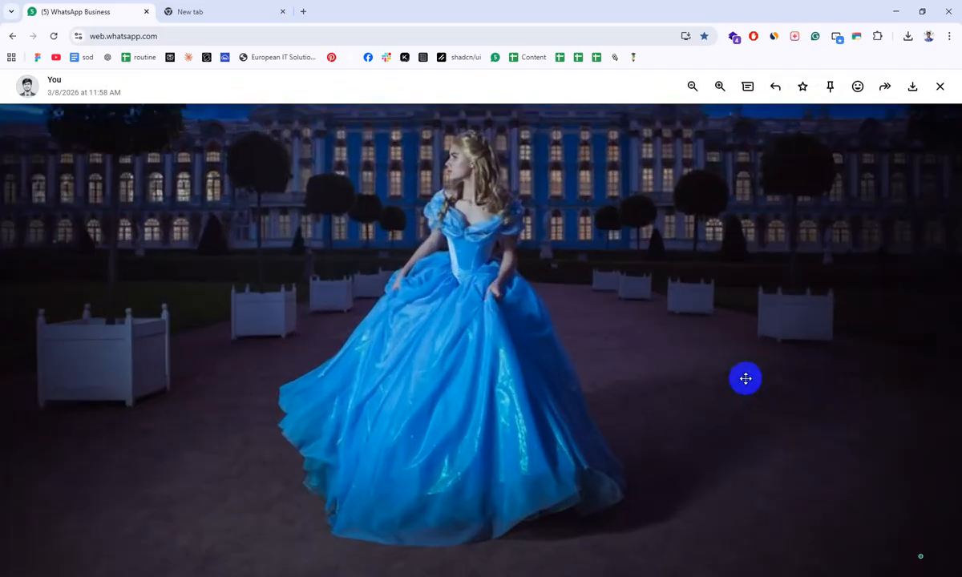
pyautogui.moveTo(745, 380); pyautogui.dragTo(425, 230)
pyautogui.click(398, 363)
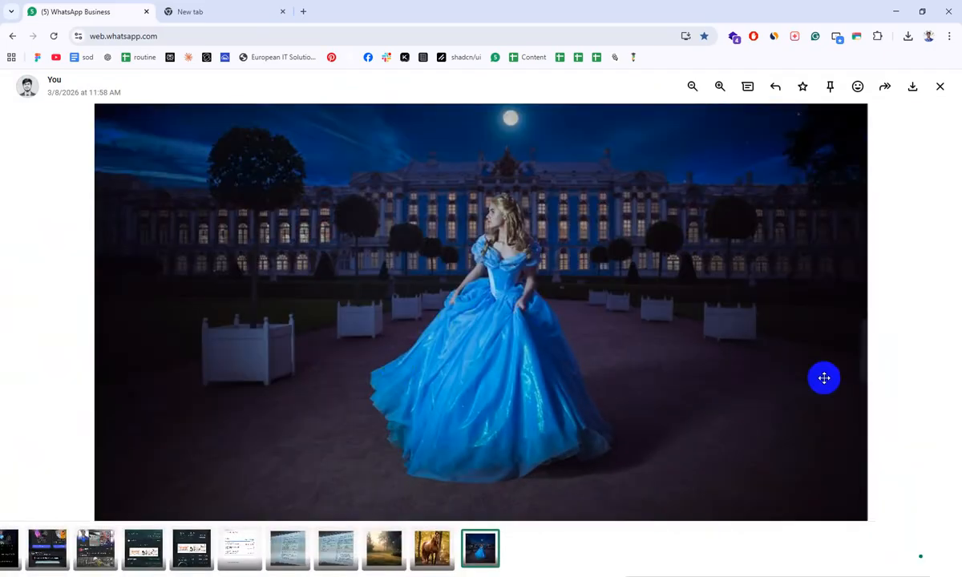
pyautogui.scroll(-2, 823, 377)
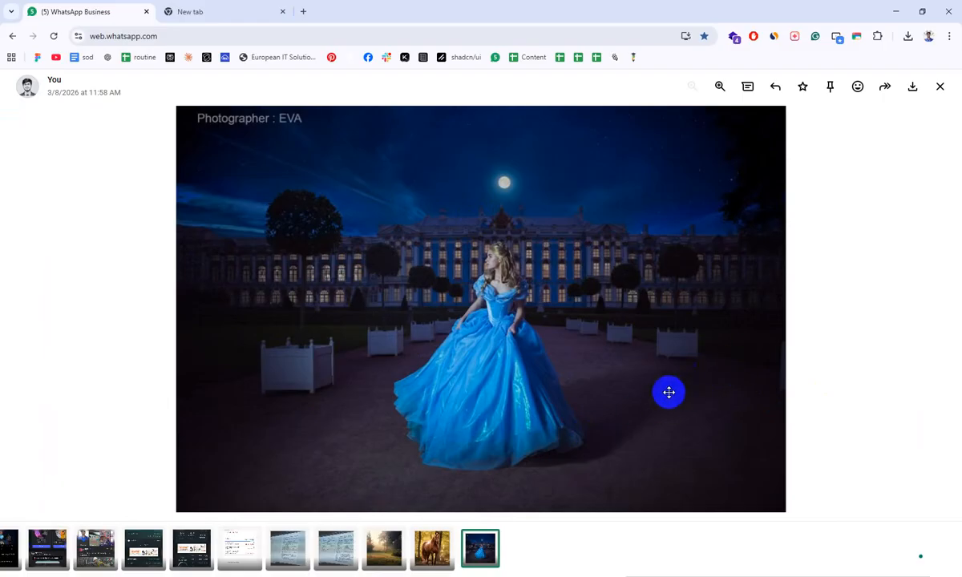
pyautogui.scroll(3, 592, 404)
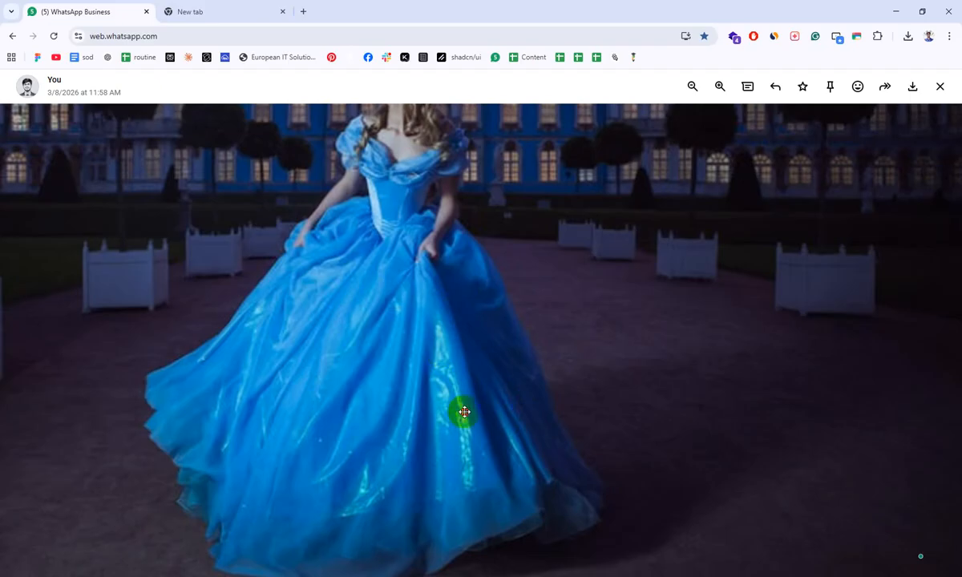
pyautogui.moveTo(458, 410); pyautogui.dragTo(474, 496)
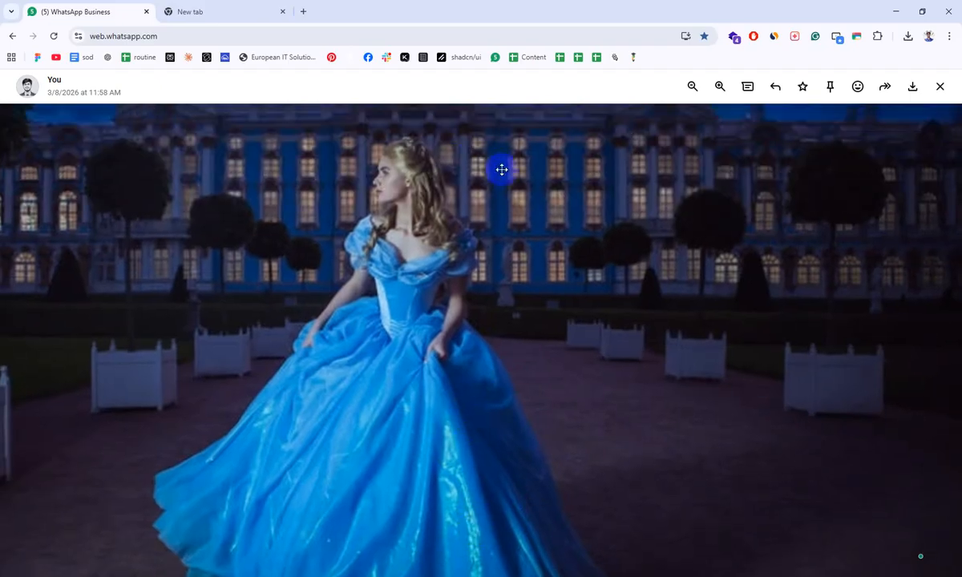
pyautogui.scroll(-3, 487, 326)
pyautogui.scroll(-1, 492, 328)
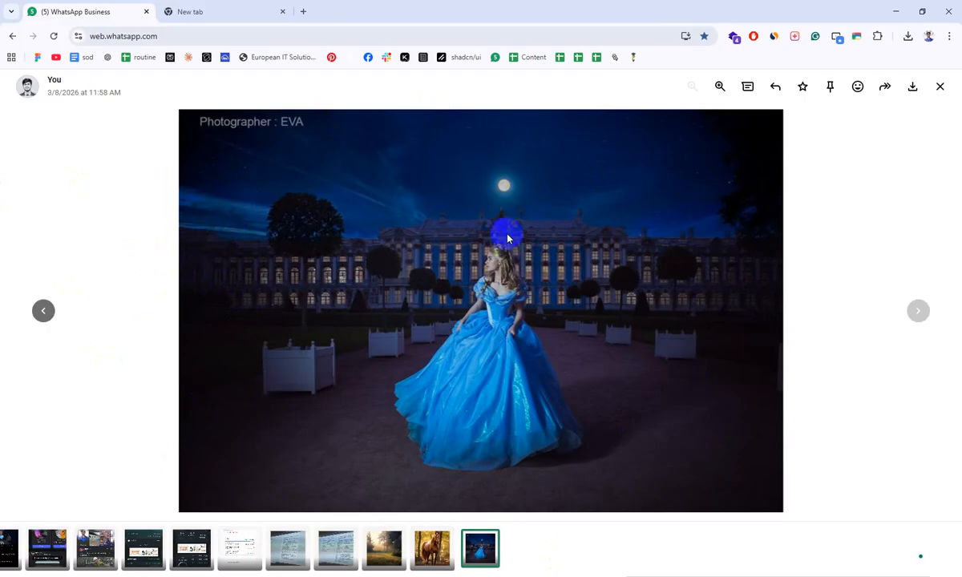
pyautogui.click(770, 402)
pyautogui.moveTo(147, 401); pyautogui.dragTo(369, 382)
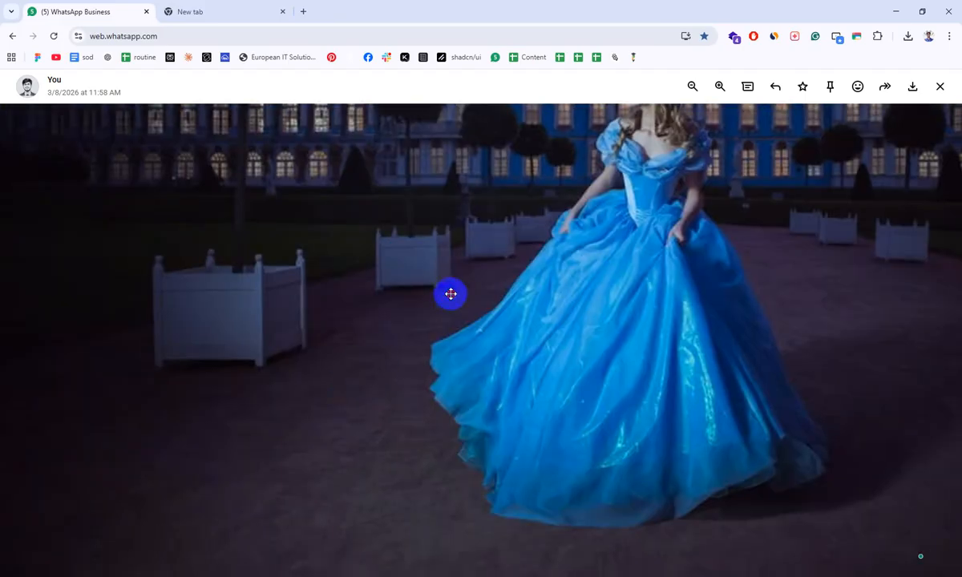
pyautogui.moveTo(451, 295); pyautogui.dragTo(452, 332)
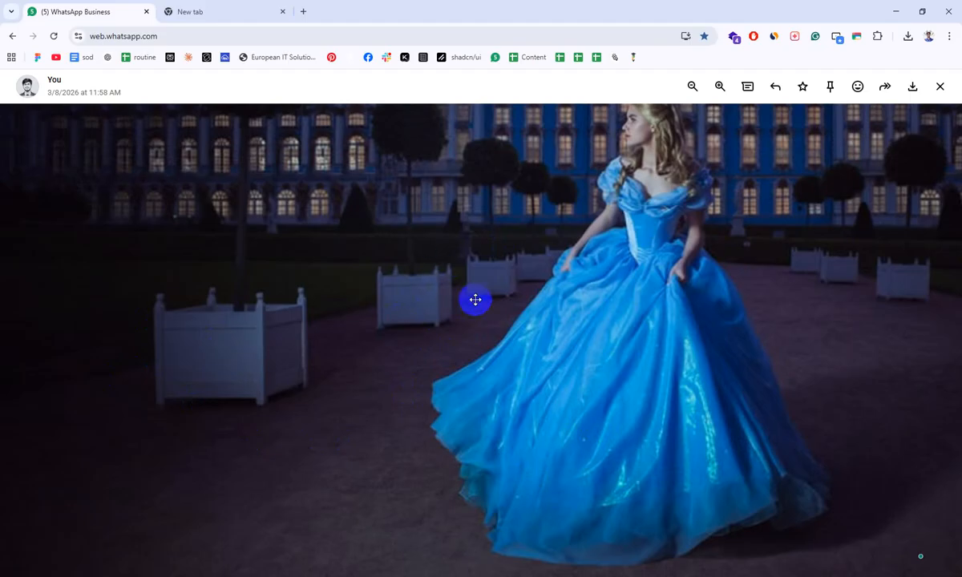
pyautogui.moveTo(474, 301); pyautogui.dragTo(351, 287)
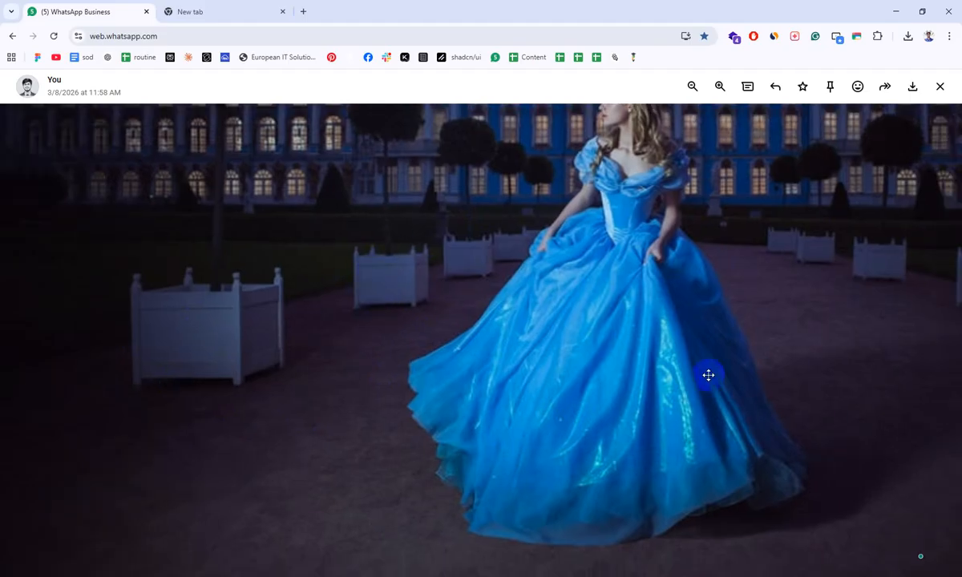
pyautogui.click(603, 396)
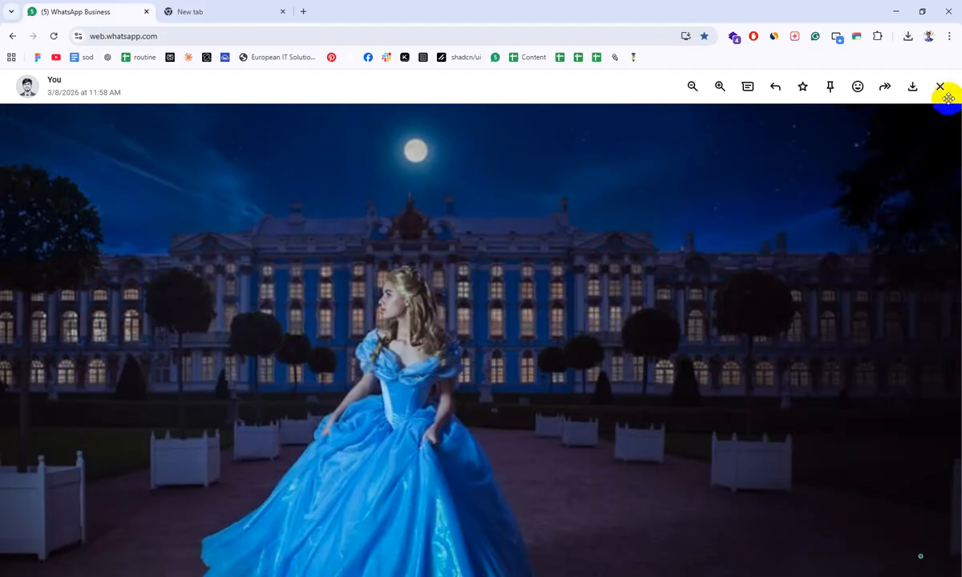
pyautogui.scroll(-1, 478, 242)
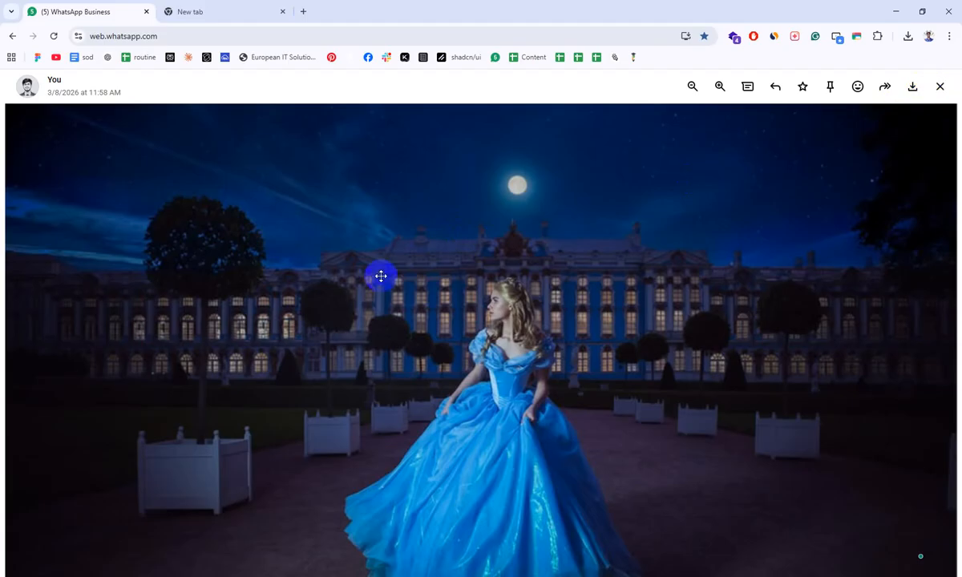
# Close the palace photo and download the PSD file shared in the same chat.
pyautogui.click(193, 12)
pyautogui.click(96, 11)
pyautogui.press('Escape')
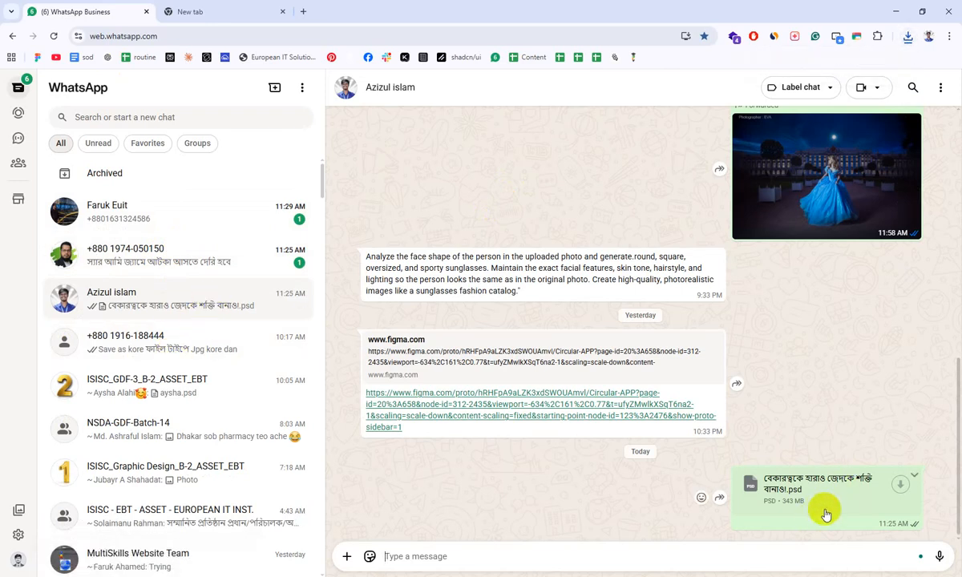
pyautogui.click(851, 503)
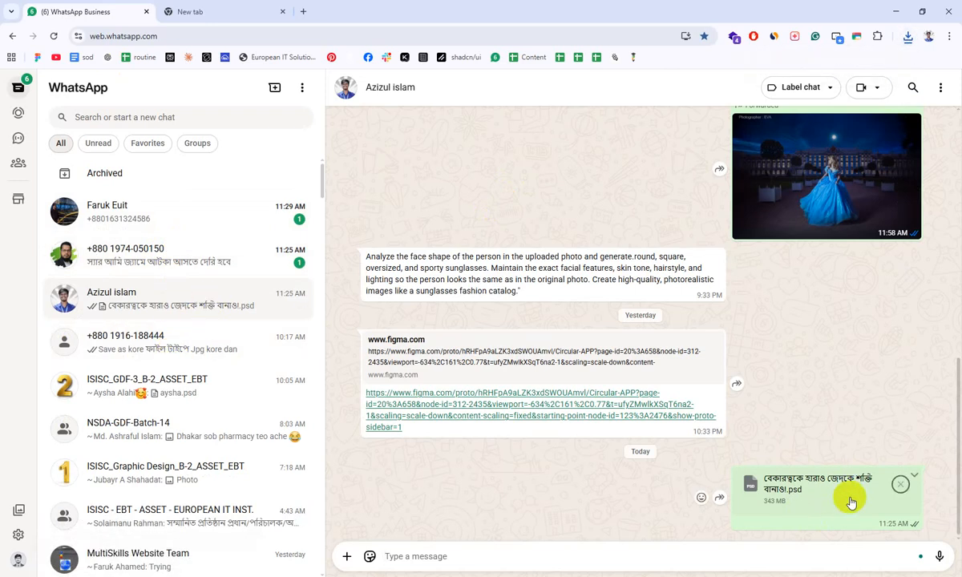
# Open the downloaded বেকারত্বকে হারাও জেদকে শক্তি বানাও!.psd from the Downloads folder in Photoshop and cancel the missing-fonts dialog.
pyautogui.click(322, 576)
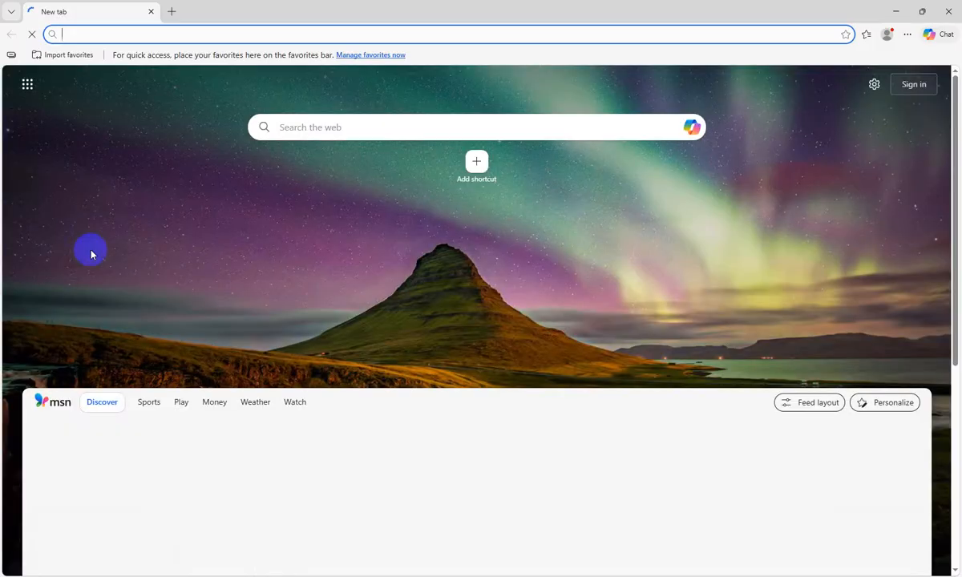
pyautogui.click(949, 11)
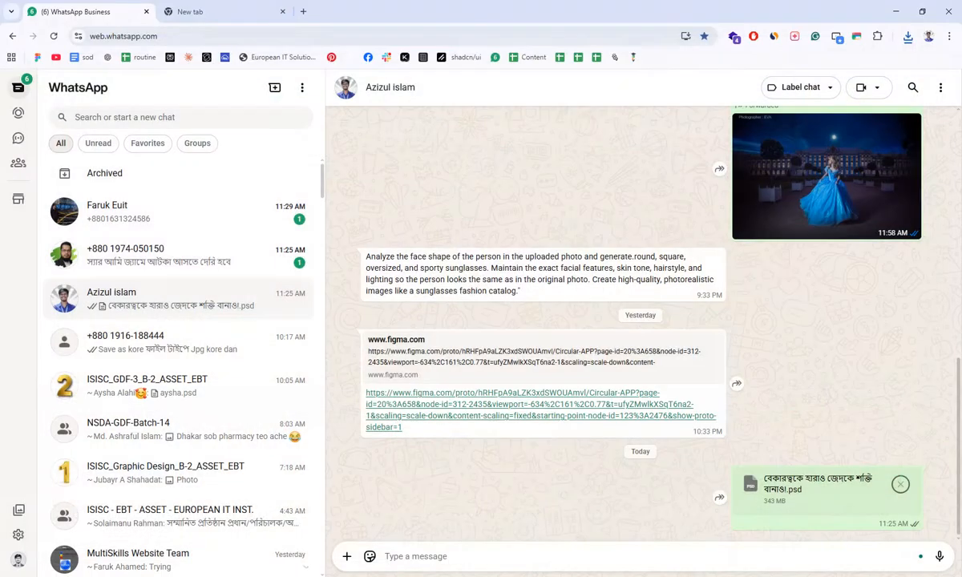
pyautogui.click(281, 576)
pyautogui.click(48, 130)
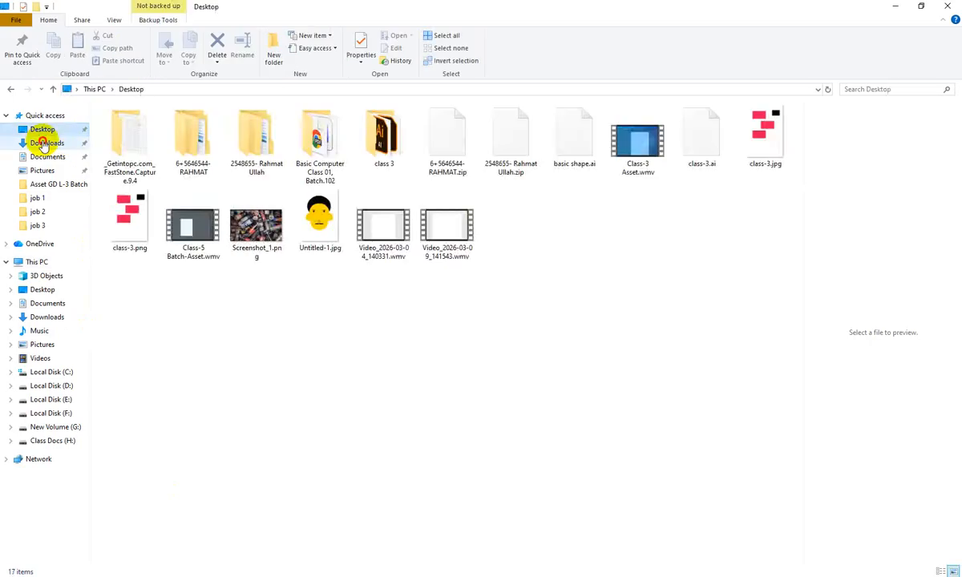
pyautogui.click(44, 144)
pyautogui.click(151, 148)
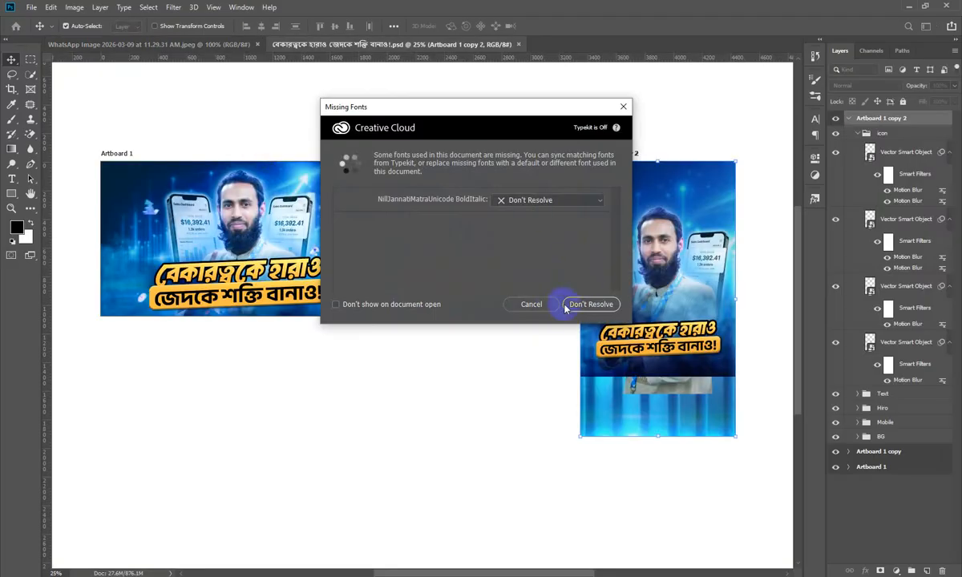
pyautogui.click(528, 304)
# Hide and delete the Artboard 1 copy and Artboard 1 copy 2 artboards, keeping only Artboard 1.
pyautogui.click(409, 151)
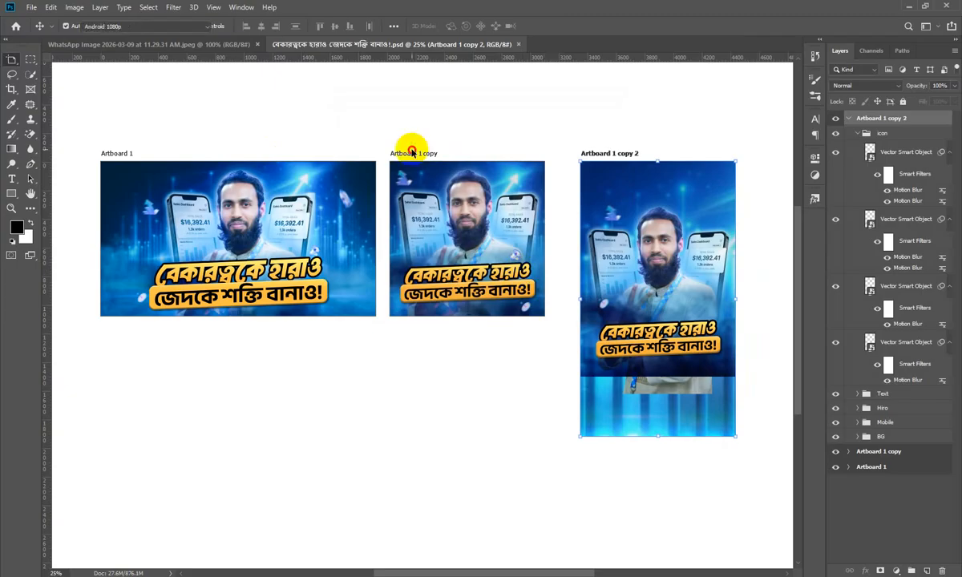
pyautogui.click(836, 454)
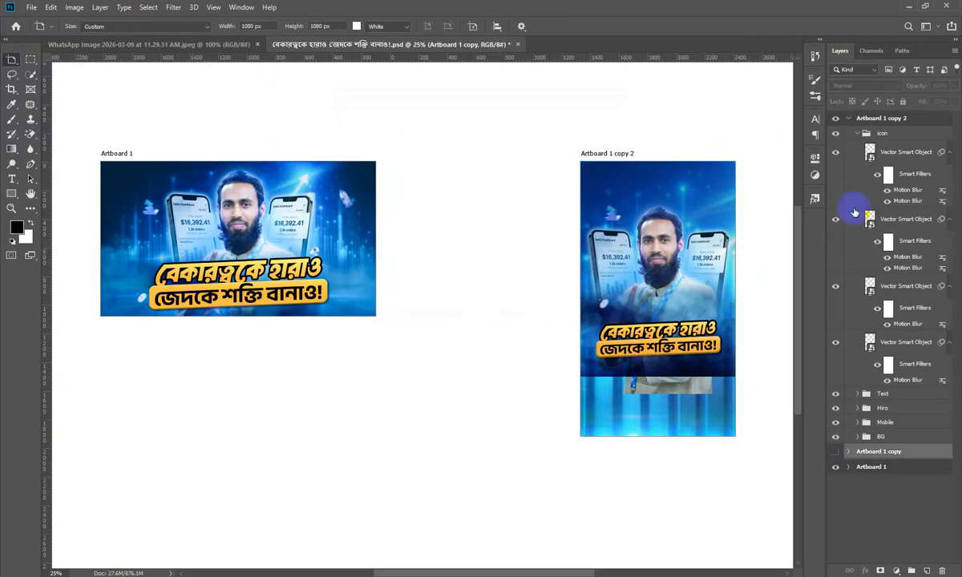
pyautogui.click(834, 119)
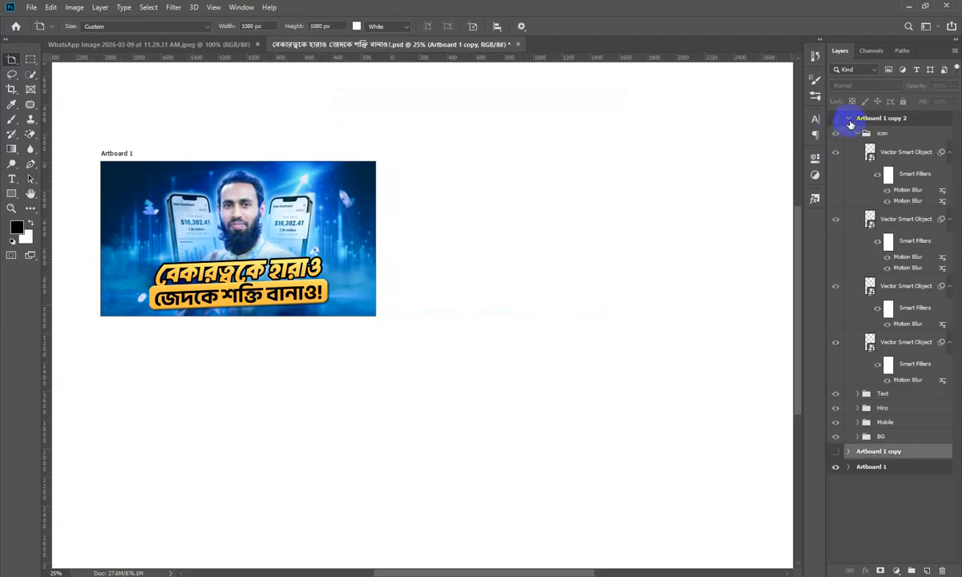
pyautogui.click(850, 120)
pyautogui.click(867, 118)
pyautogui.keyDown('shift'); pyautogui.click(870, 135); pyautogui.keyUp('shift')
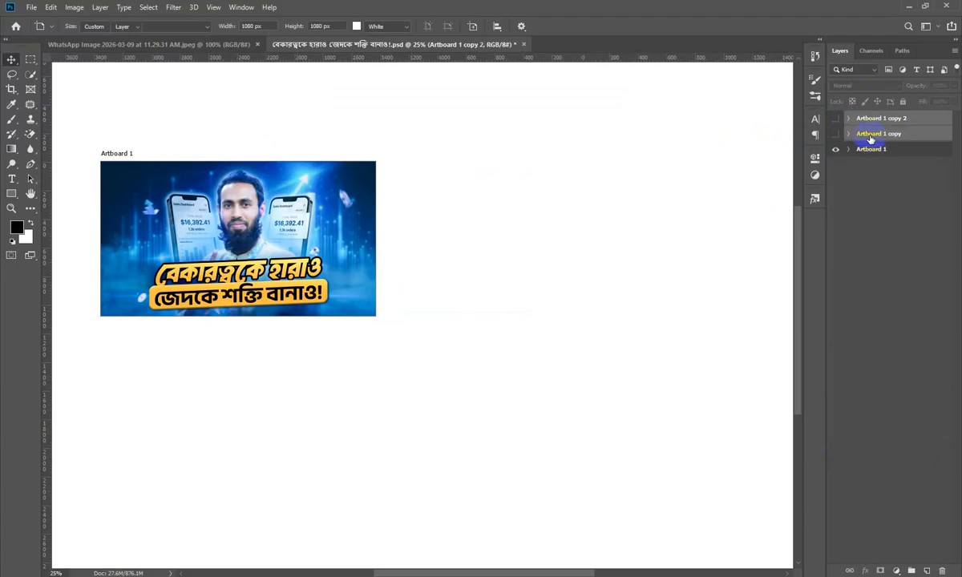
pyautogui.press('v')
pyautogui.press('Delete')
# Expand Artboard 1 and hide its topmost layer, Layer 14 with the Camera Raw Filter.
pyautogui.hotkey('ctrl', '0')
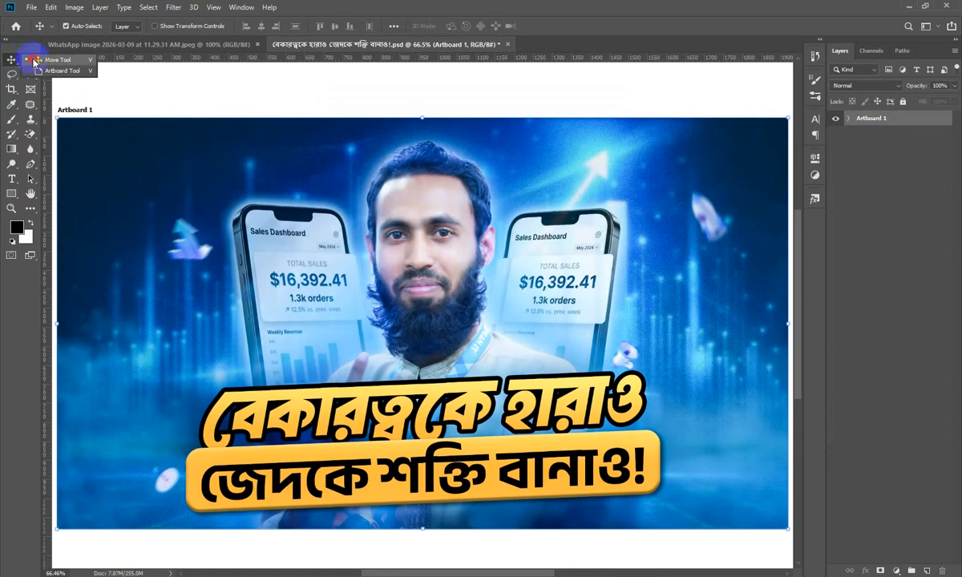
pyautogui.click(215, 79)
pyautogui.click(849, 119)
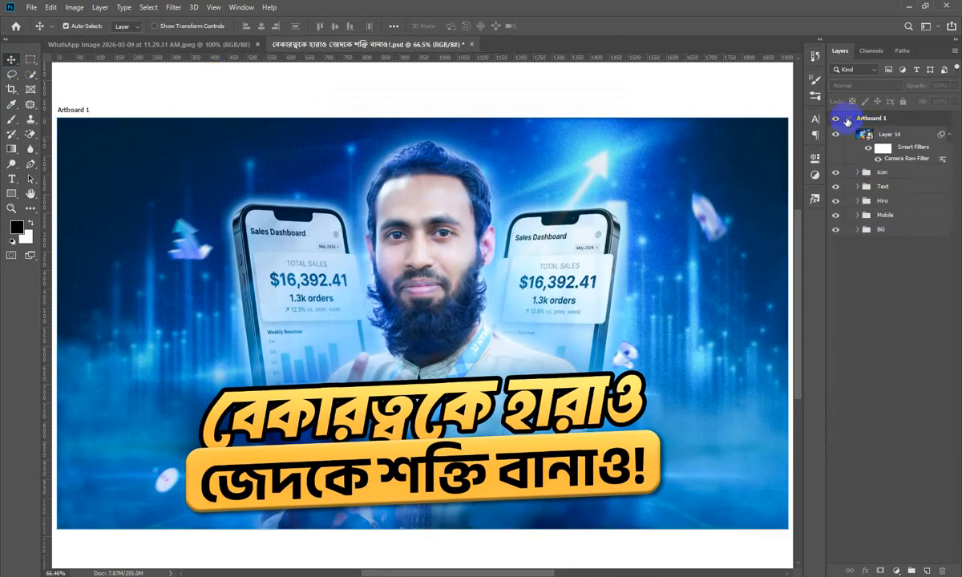
pyautogui.click(862, 134)
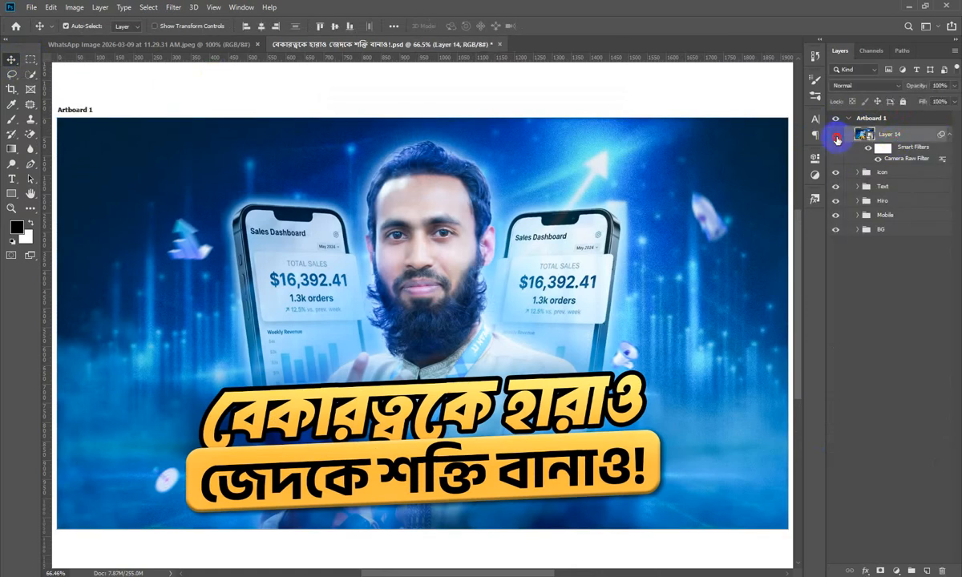
pyautogui.click(836, 134)
# Expand the BG, Mobile, Hiro, Text and icon groups and review the layers, masks and effects inside them.
pyautogui.hotkey('ctrl', '-')
pyautogui.hotkey('ctrl', '-')
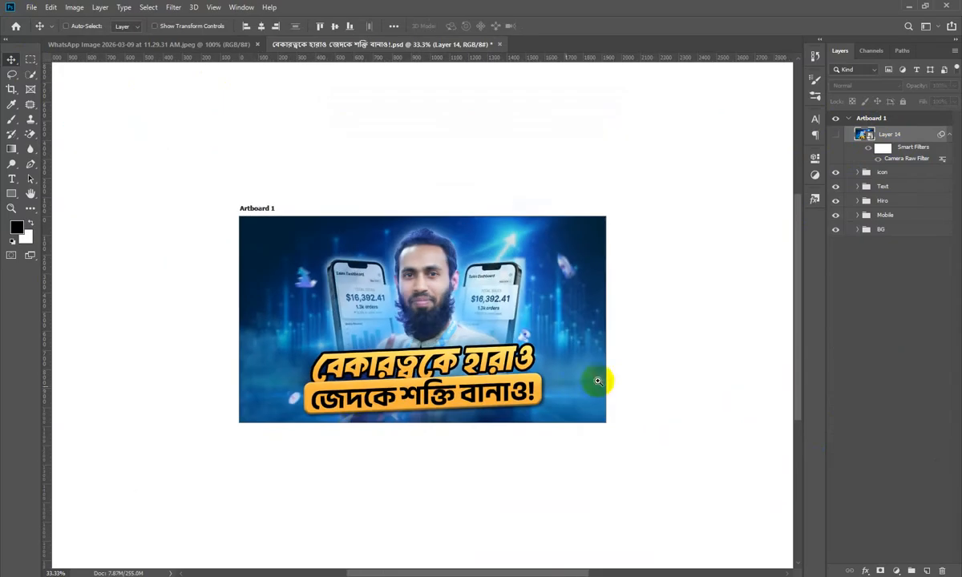
pyautogui.keyDown('ctrl'); pyautogui.click(350, 427); pyautogui.keyUp('ctrl')
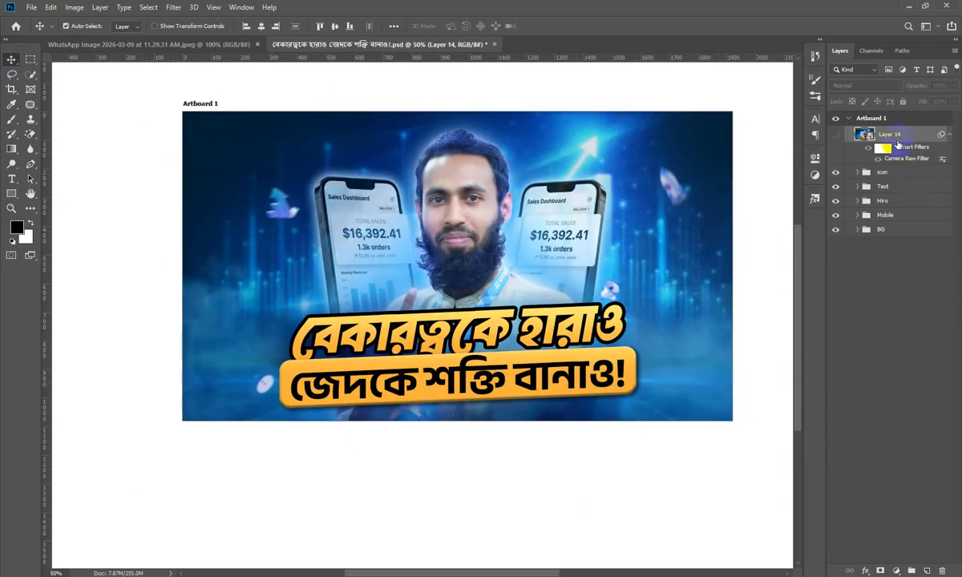
pyautogui.click(858, 230)
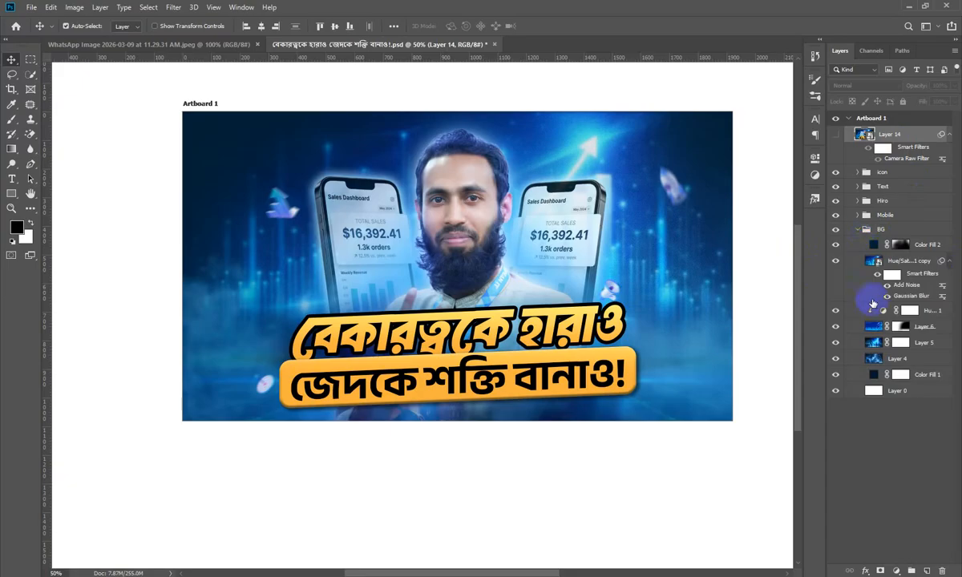
pyautogui.click(859, 215)
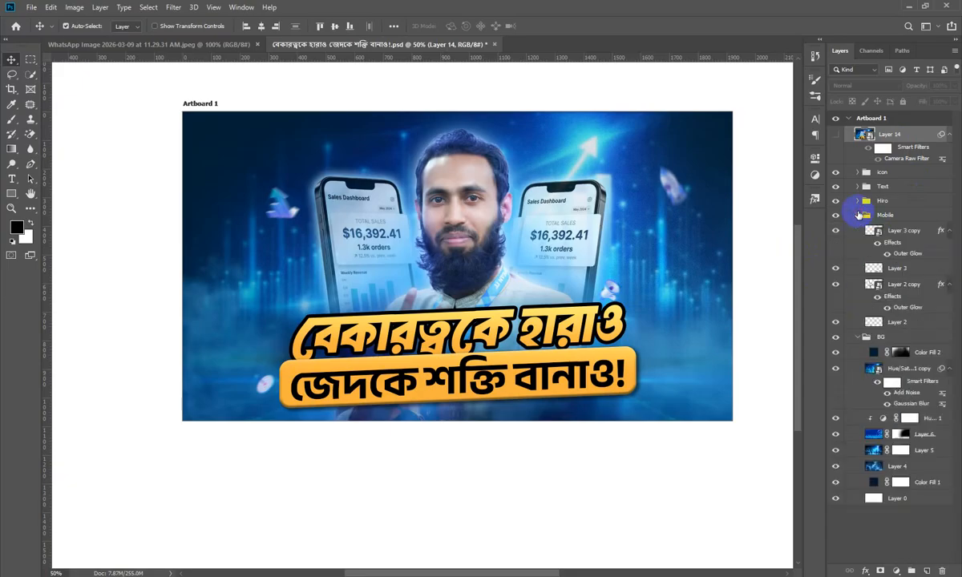
pyautogui.click(857, 201)
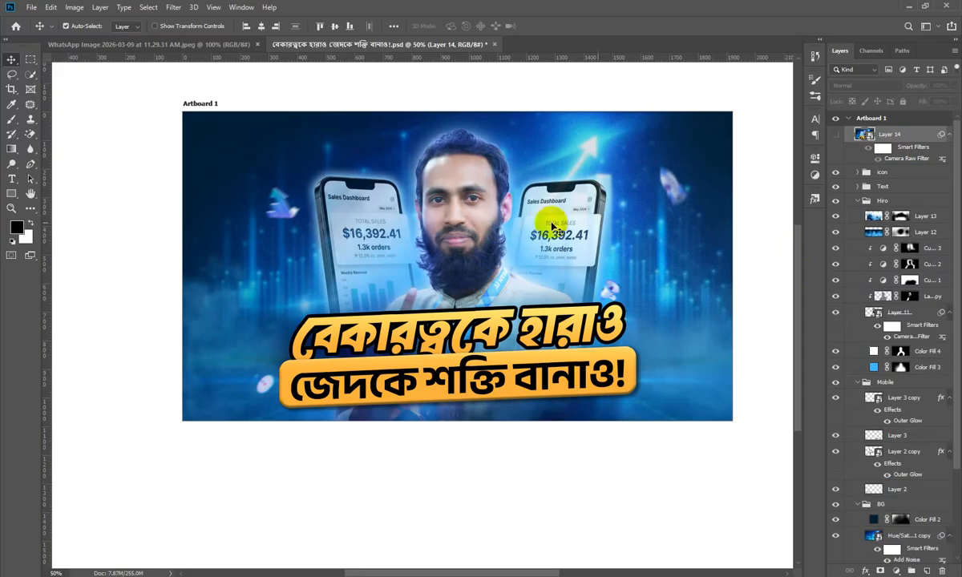
pyautogui.click(857, 186)
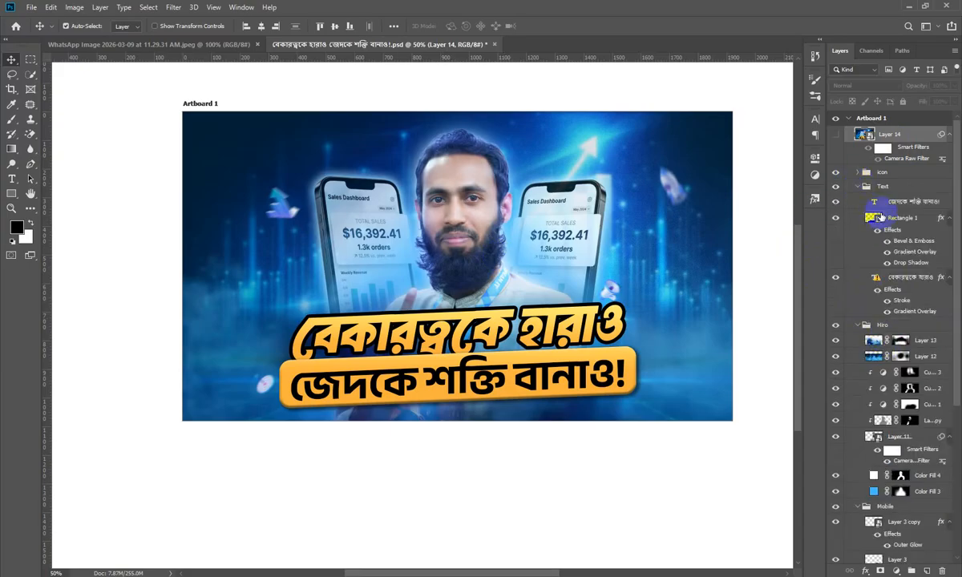
pyautogui.click(858, 173)
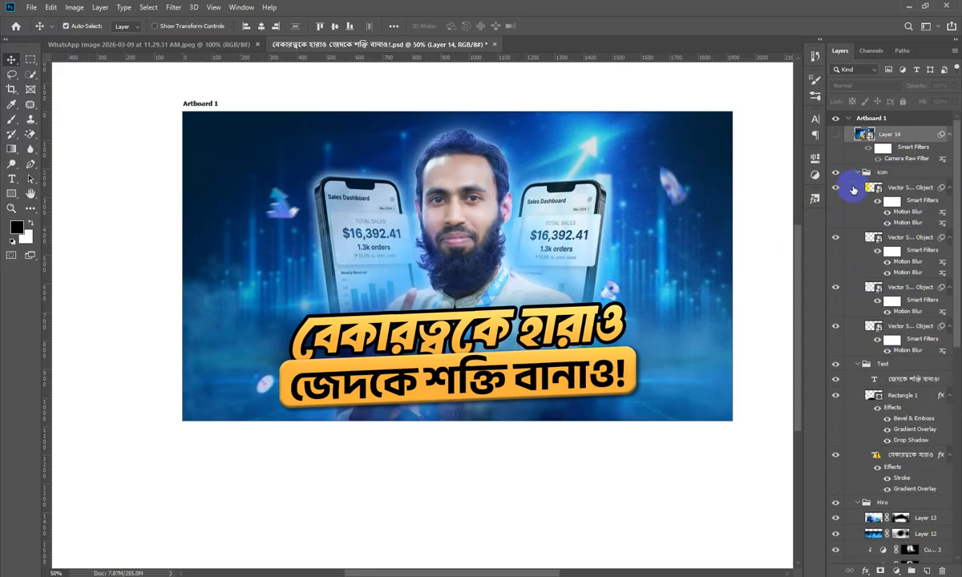
pyautogui.scroll(-12, 891, 301)
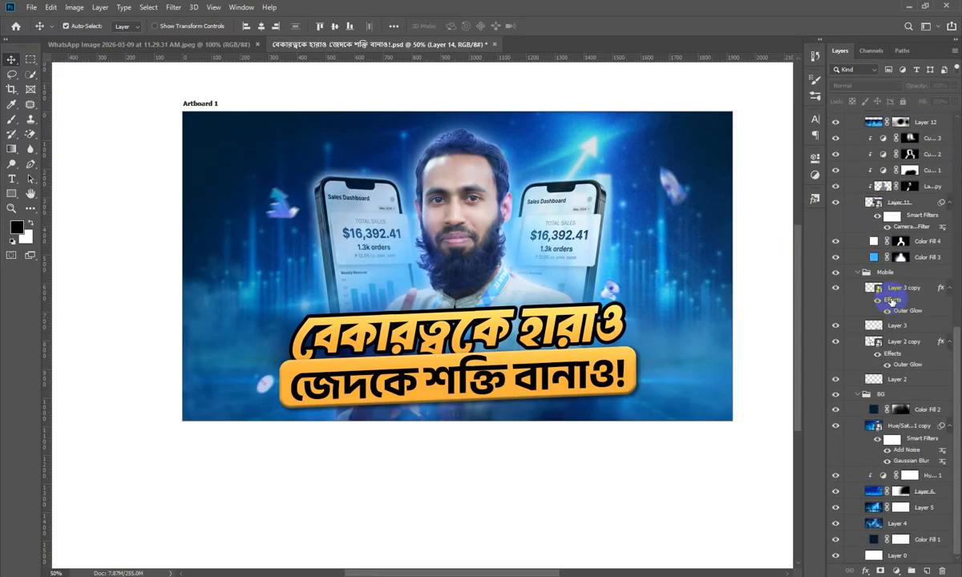
# Collapse the icon, Text, Hiro, Mobile and BG groups inside Artboard 1.
pyautogui.scroll(12, 892, 301)
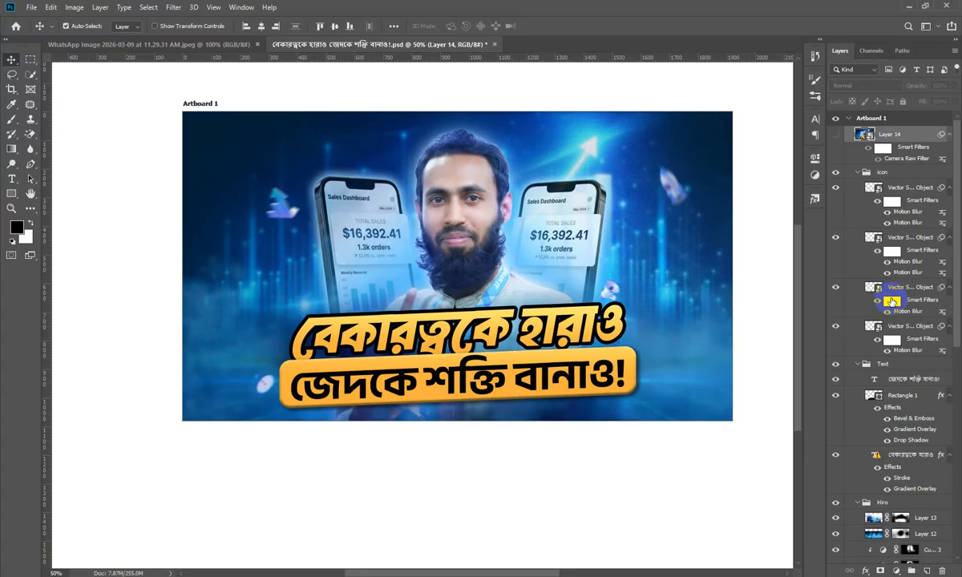
pyautogui.click(857, 172)
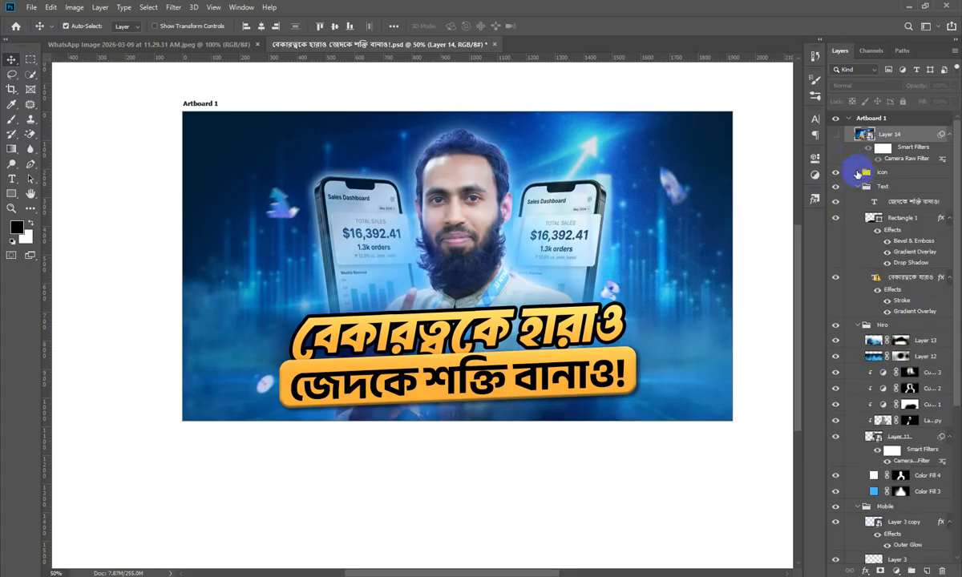
pyautogui.click(858, 187)
pyautogui.click(857, 201)
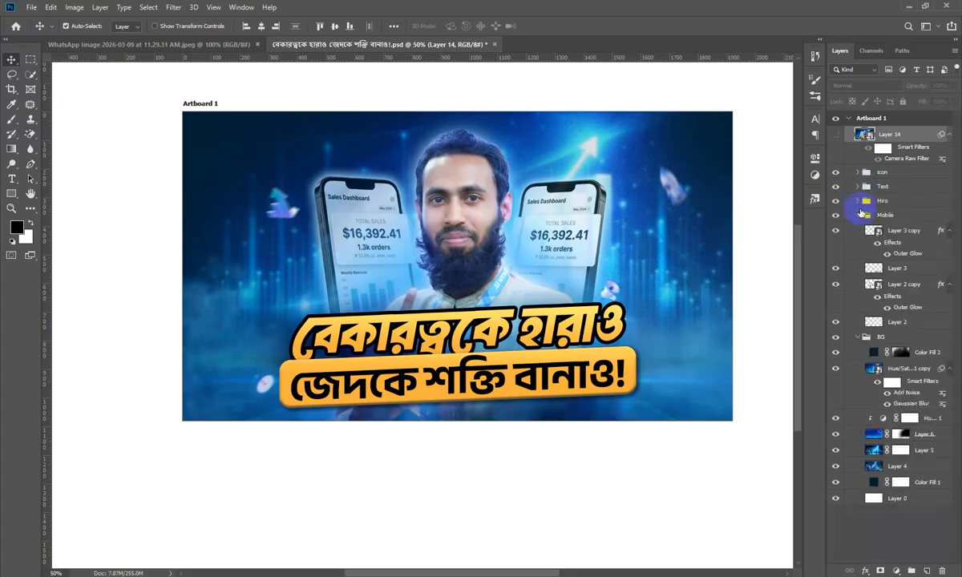
pyautogui.click(857, 216)
pyautogui.click(857, 231)
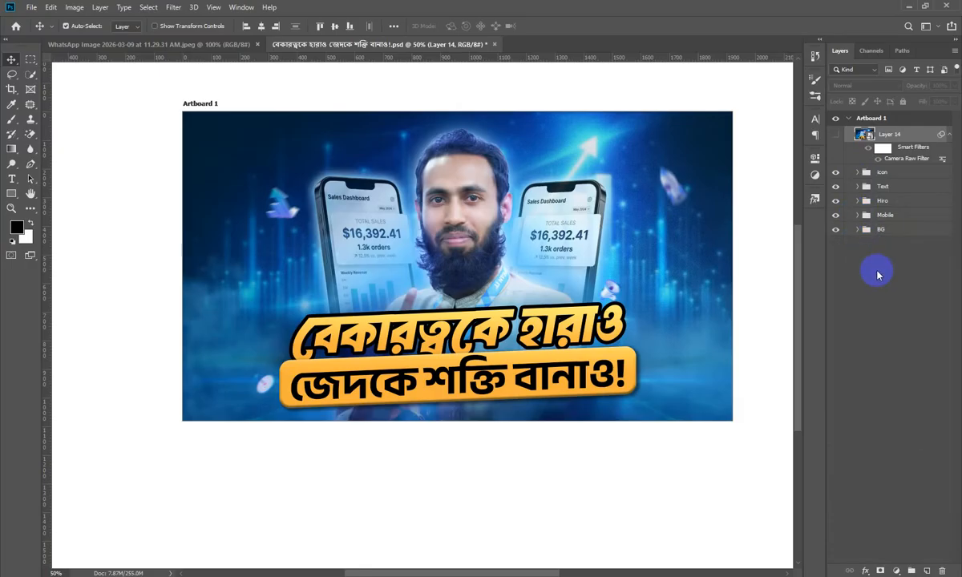
# Hide the icon, Text, Hiro and Mobile groups so only BG shows, and expand the BG group.
pyautogui.click(835, 232)
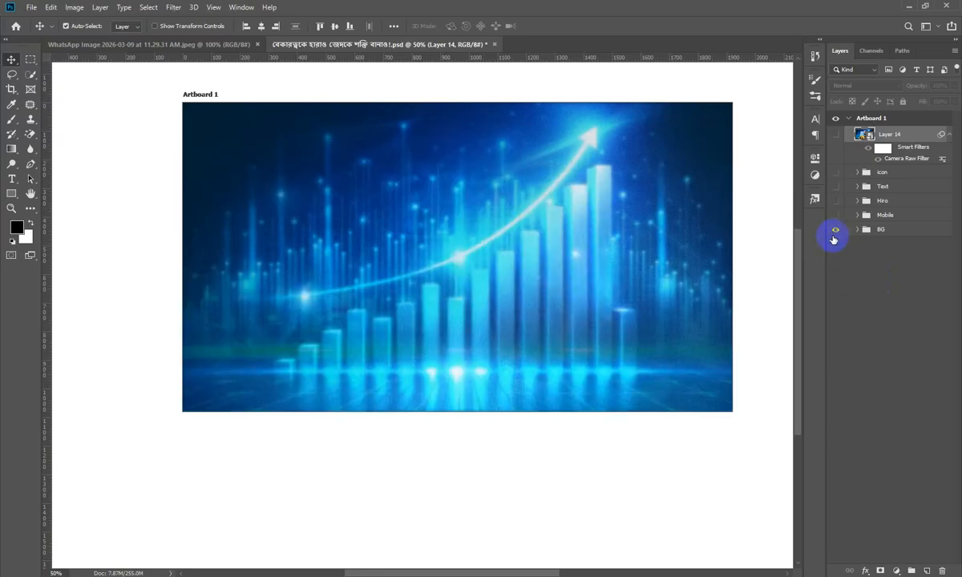
pyautogui.click(857, 230)
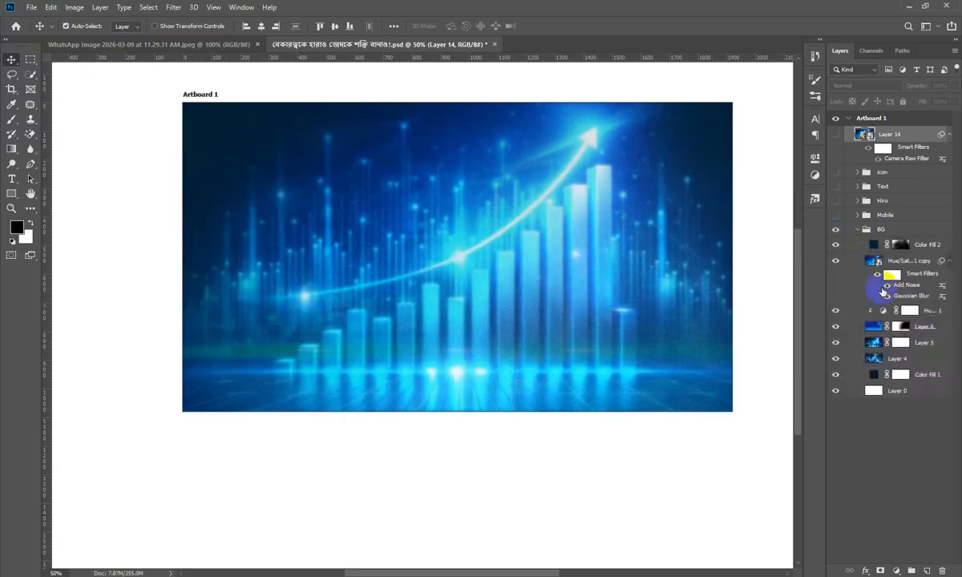
pyautogui.click(890, 258)
pyautogui.click(922, 373)
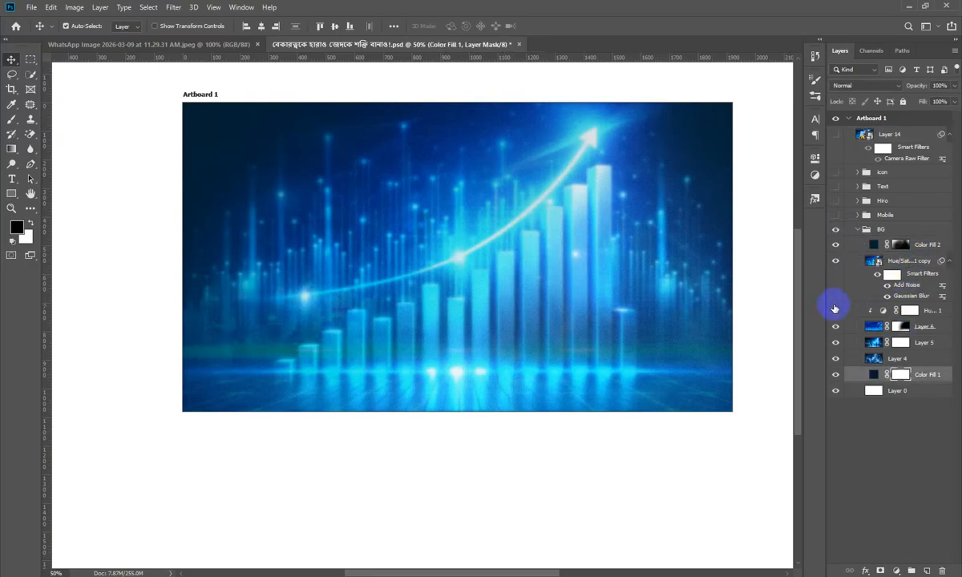
# Toggle visibility of individual BG layers, including Layer 4 and Color Fill 1, to examine what each contributes to the background.
pyautogui.click(836, 262)
pyautogui.click(836, 360)
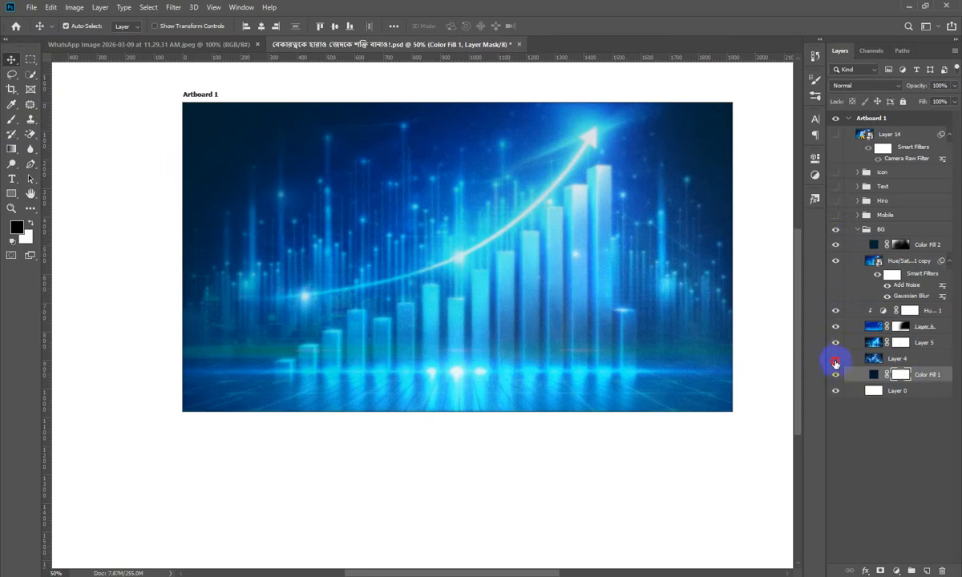
pyautogui.click(837, 375)
pyautogui.click(837, 375)
pyautogui.click(922, 449)
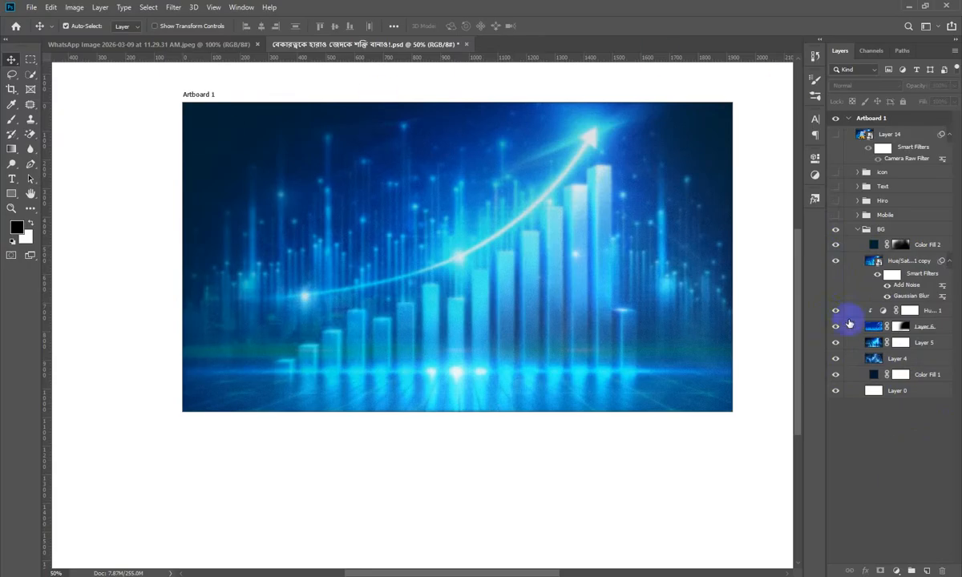
# Show and expand the Mobile group with the two phones, and collapse the BG group.
pyautogui.click(836, 215)
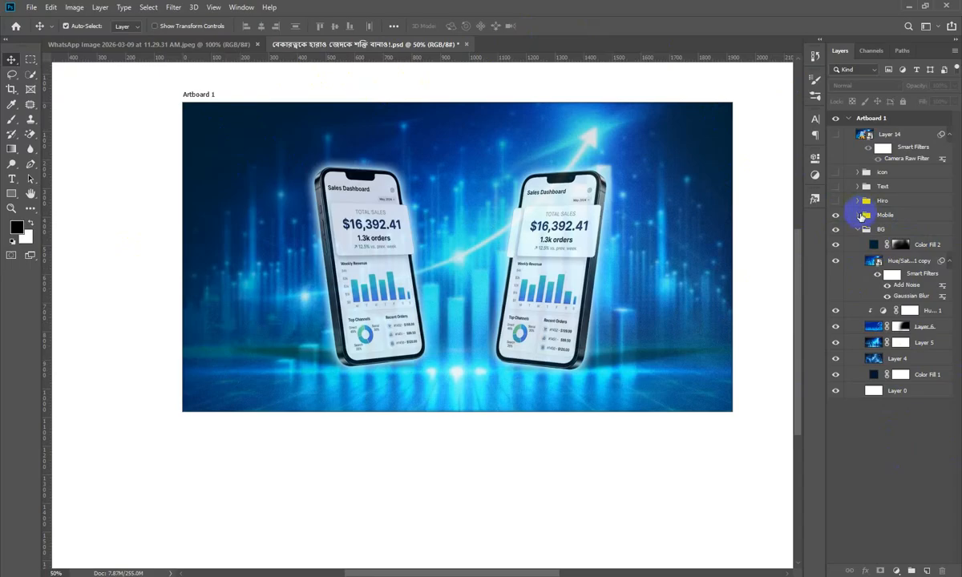
pyautogui.click(861, 217)
pyautogui.click(857, 337)
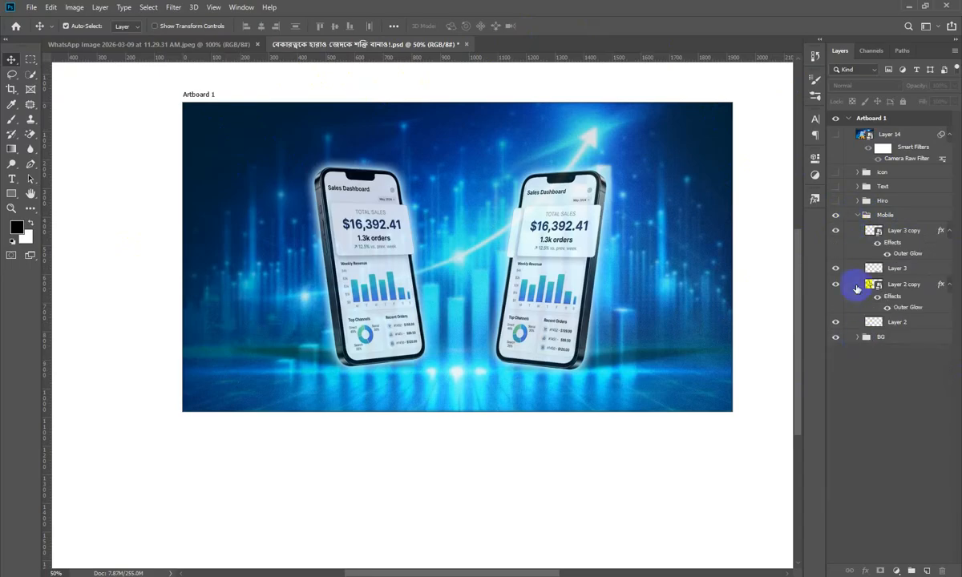
# Toggle Layer 3 in the Mobile group off and on repeatedly to compare its effect around the phones.
pyautogui.click(838, 271)
pyautogui.click(837, 271)
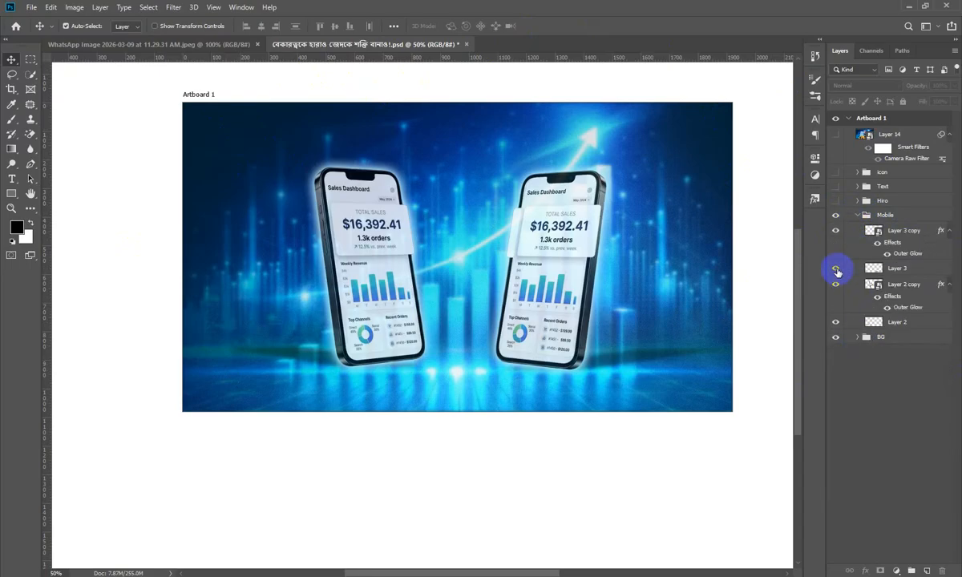
pyautogui.click(837, 271)
pyautogui.click(837, 271)
pyautogui.click(838, 272)
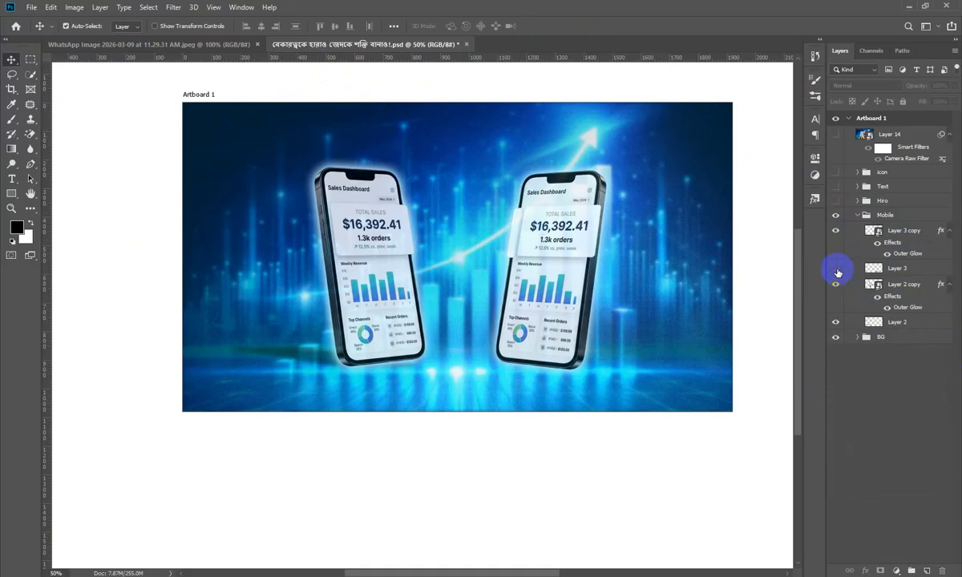
pyautogui.click(837, 271)
pyautogui.click(837, 271)
pyautogui.click(837, 272)
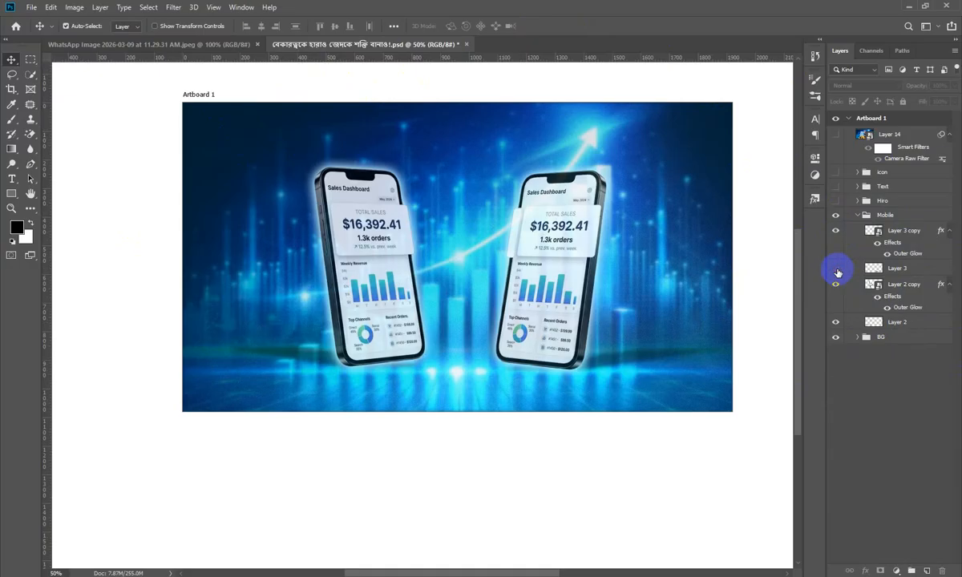
pyautogui.click(838, 271)
# Toggle Layer 2 in the Mobile group off and on to compare its effect, and show Layer 3 again.
pyautogui.click(835, 322)
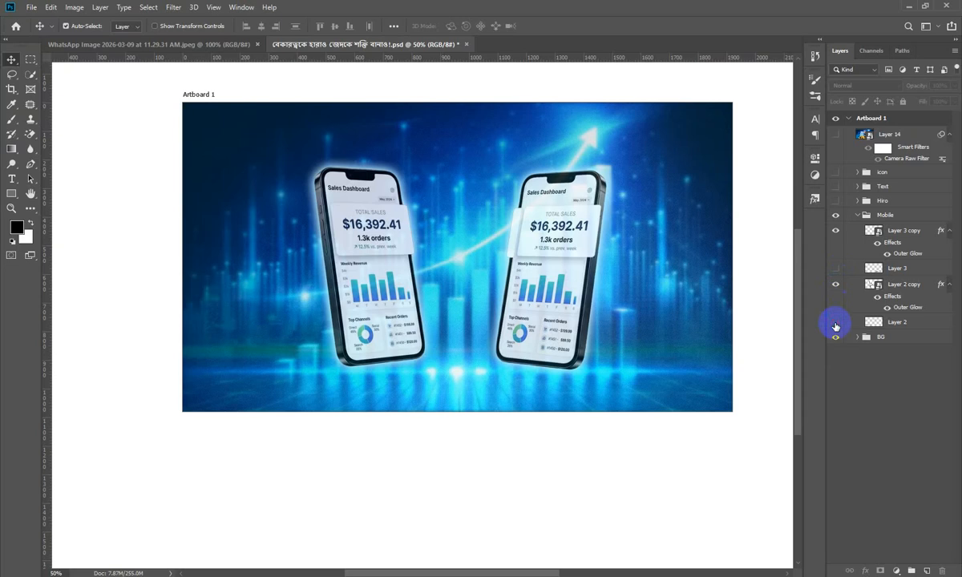
pyautogui.click(836, 323)
pyautogui.click(836, 322)
pyautogui.click(836, 322)
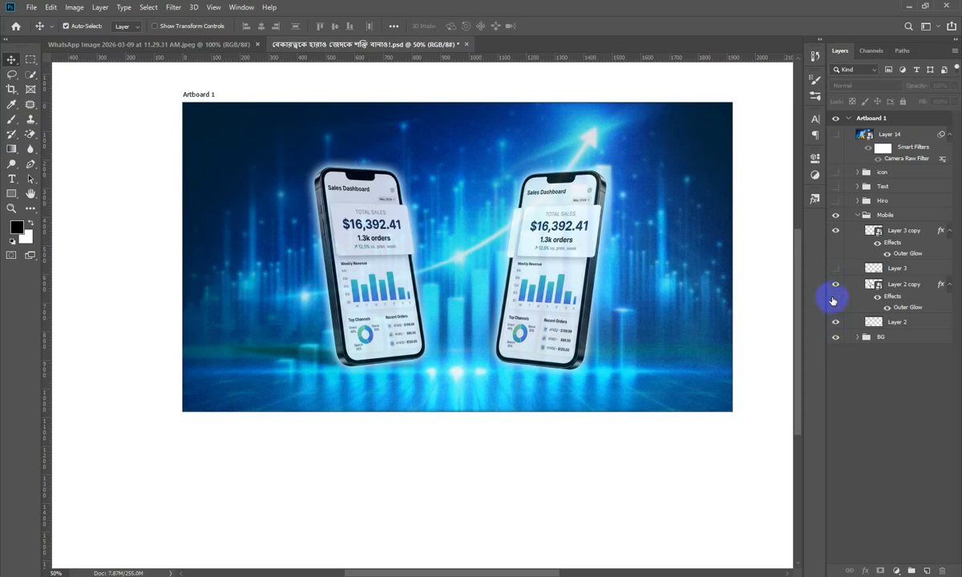
pyautogui.click(835, 269)
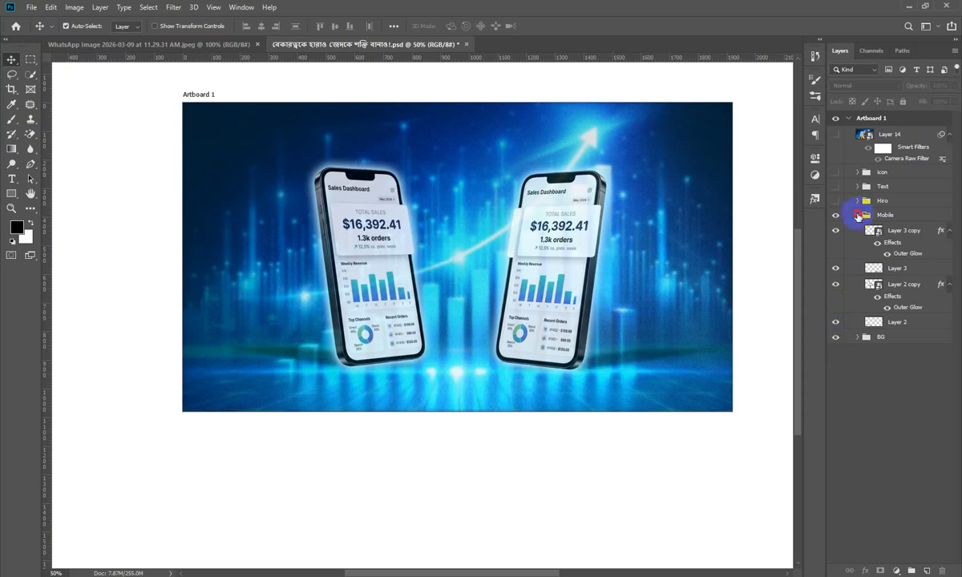
# Collapse the Mobile group, and show and expand the Hiro group.
pyautogui.click(857, 215)
pyautogui.click(836, 201)
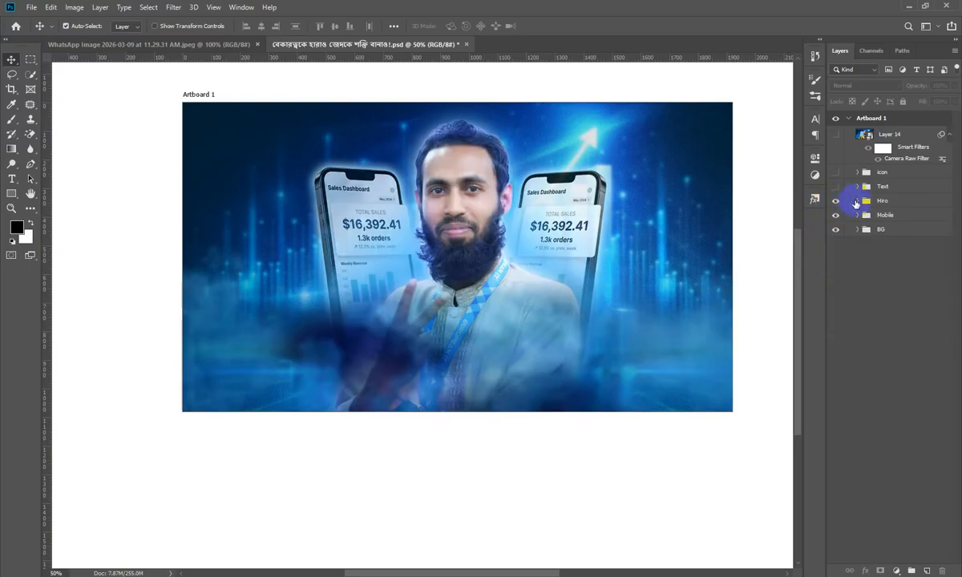
pyautogui.click(858, 201)
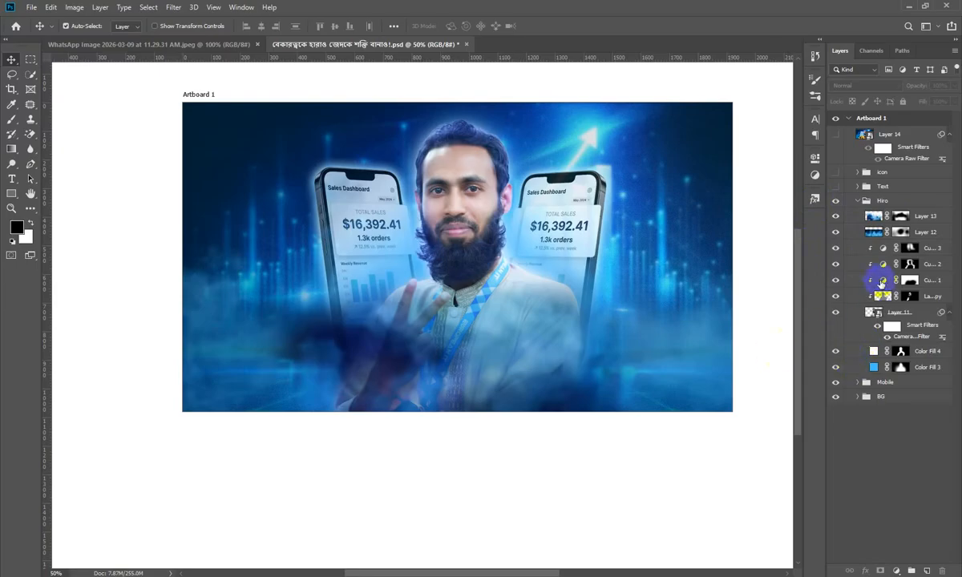
# Toggle the subject's Layer 11 off and on to compare the composite with and without the portrait.
pyautogui.click(836, 312)
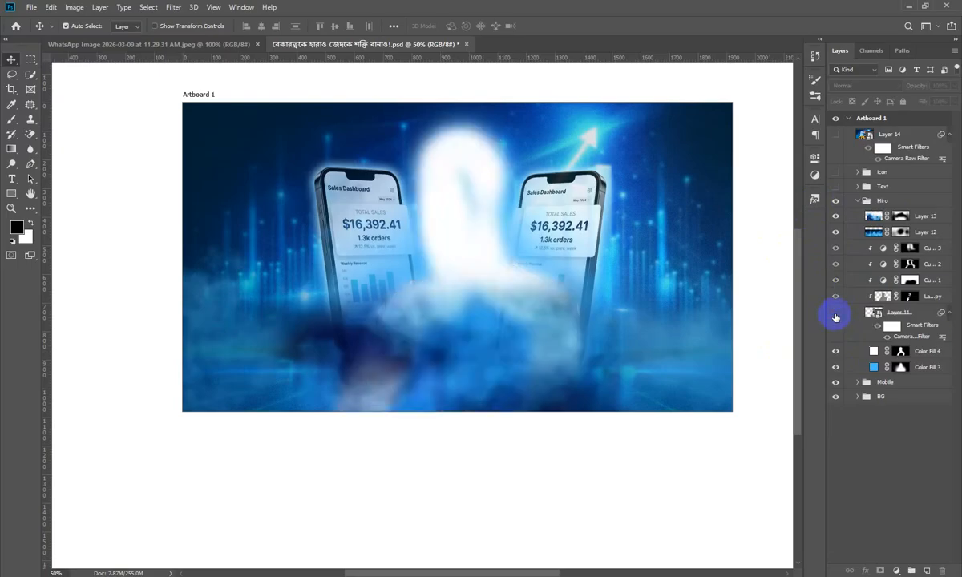
pyautogui.click(836, 313)
pyautogui.click(836, 316)
pyautogui.click(836, 316)
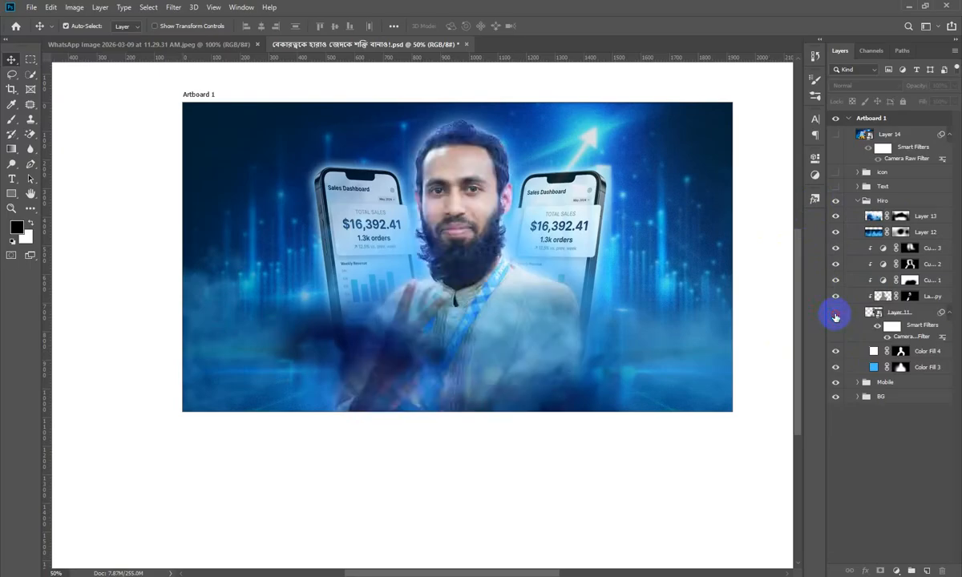
pyautogui.click(836, 316)
pyautogui.click(836, 316)
pyautogui.click(836, 316)
pyautogui.click(836, 316)
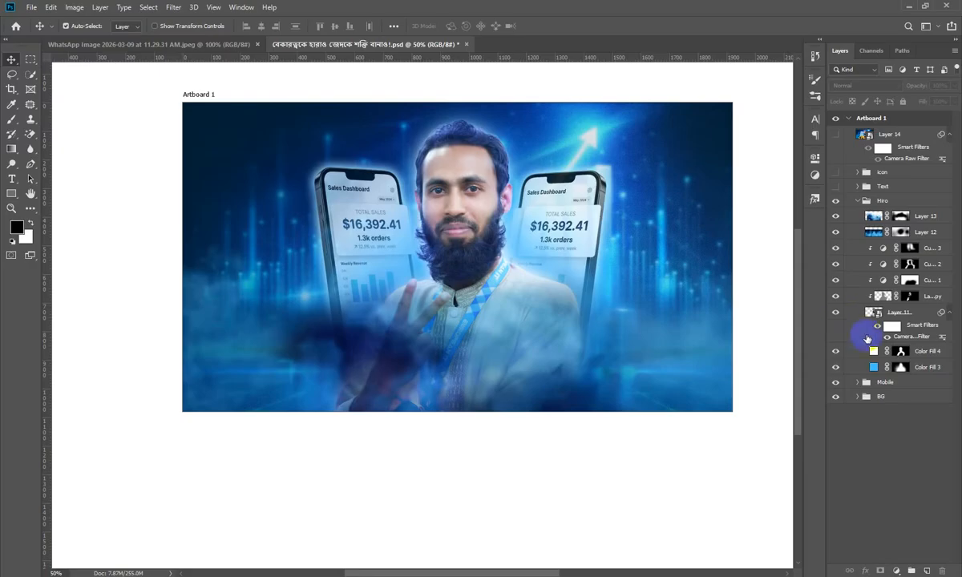
# Toggle the Color Fill 4 and Color Fill 3 layers off and on to examine the glow behind the man.
pyautogui.click(836, 357)
pyautogui.click(836, 356)
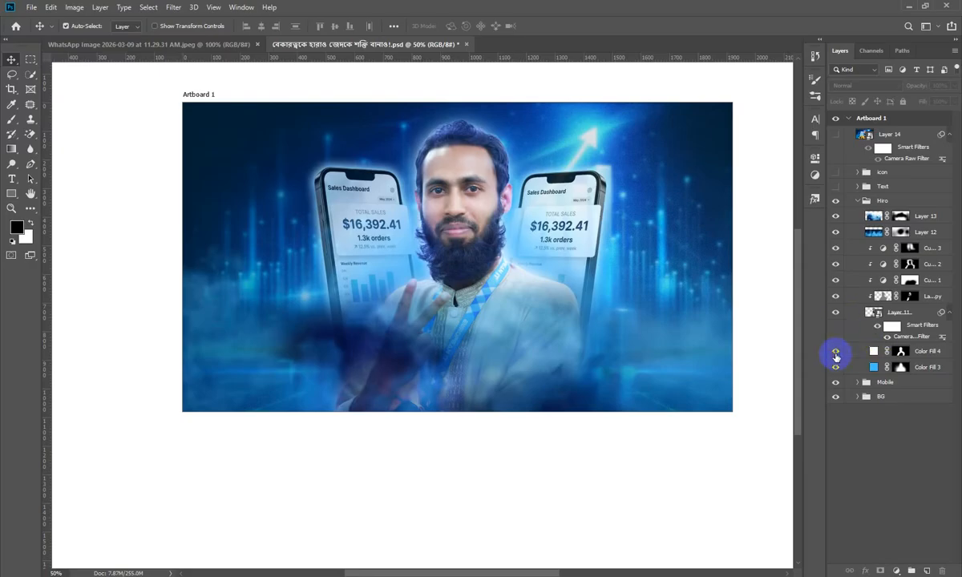
pyautogui.click(836, 356)
pyautogui.click(836, 356)
pyautogui.click(836, 356)
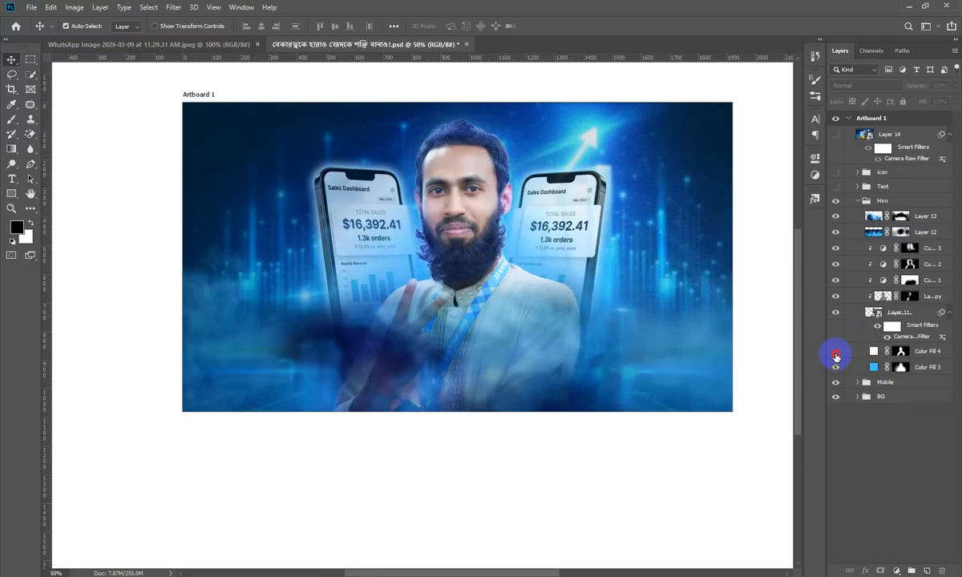
pyautogui.click(836, 357)
pyautogui.click(837, 368)
pyautogui.click(836, 367)
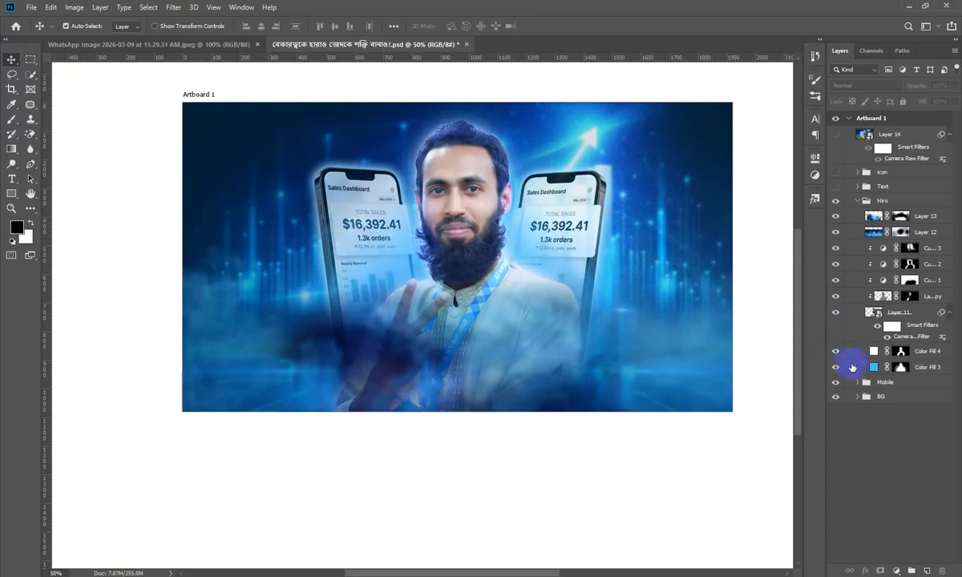
# Preview the Color Fill 3 glow in red (ff0202) with the color picker, and cancel the change.
pyautogui.doubleClick(874, 369)
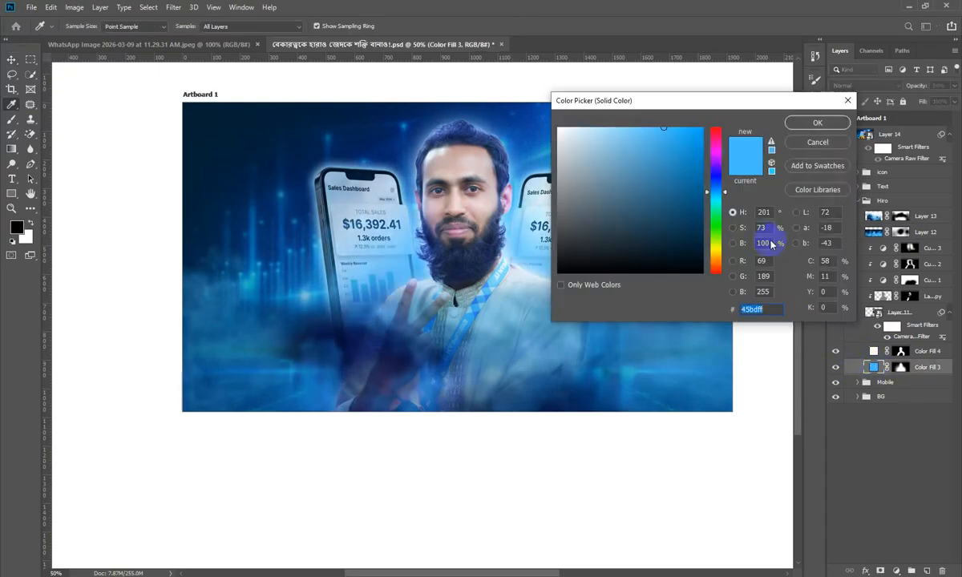
pyautogui.click(717, 135)
pyautogui.click(693, 237)
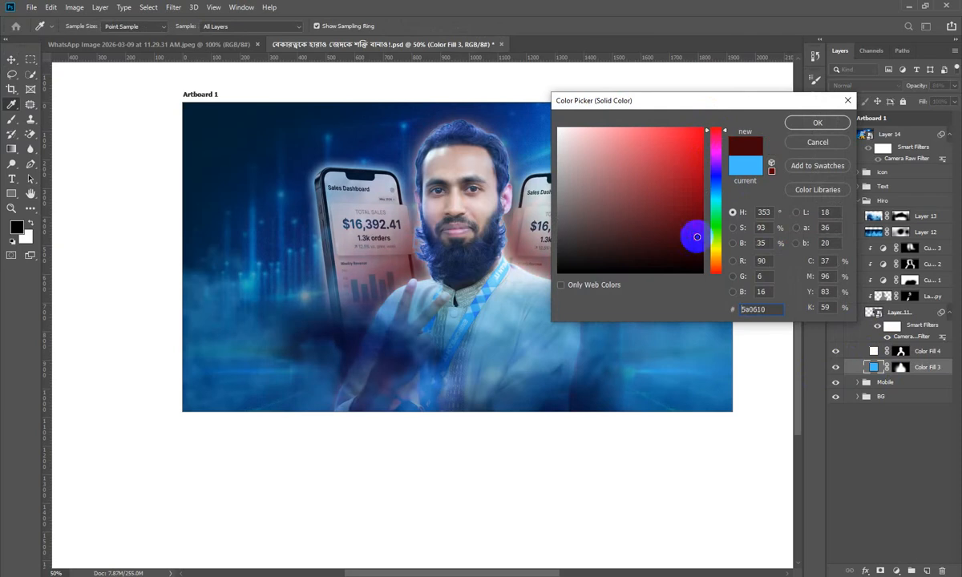
pyautogui.click(719, 189)
pyautogui.moveTo(719, 189); pyautogui.dragTo(713, 126)
pyautogui.moveTo(672, 143); pyautogui.dragTo(713, 124)
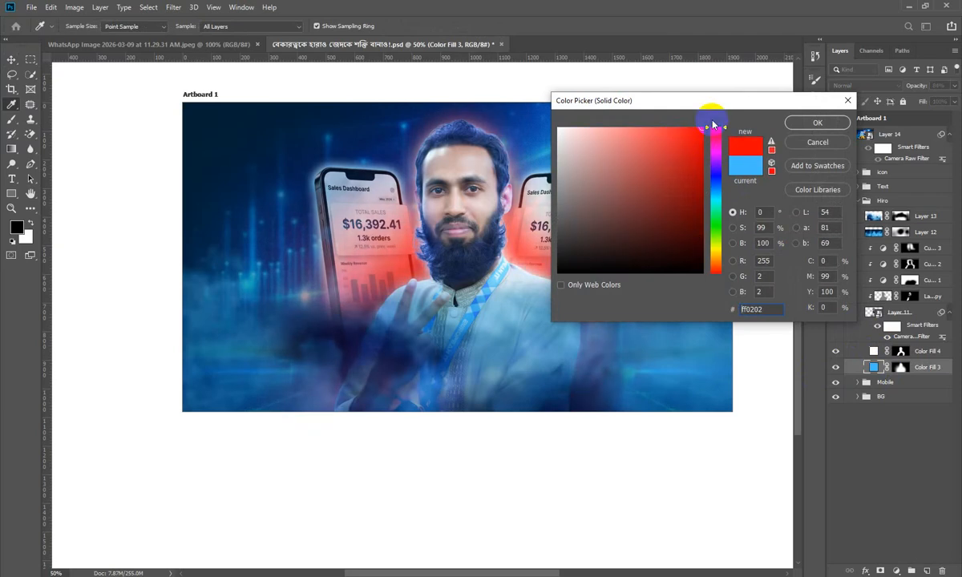
pyautogui.click(808, 142)
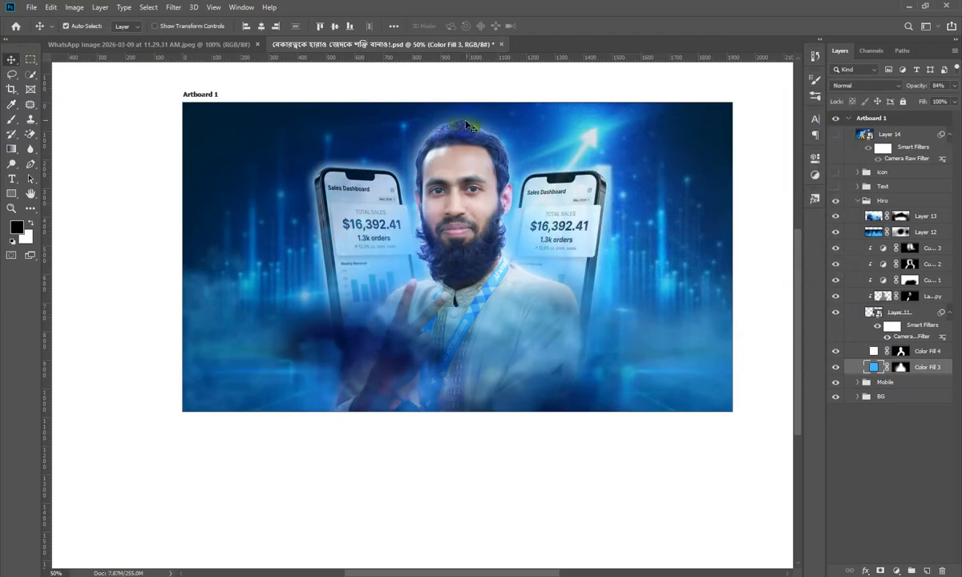
# Compare the scene without Color Fill 3 and Color Fill 4, and make both glow layers visible again.
pyautogui.click(836, 367)
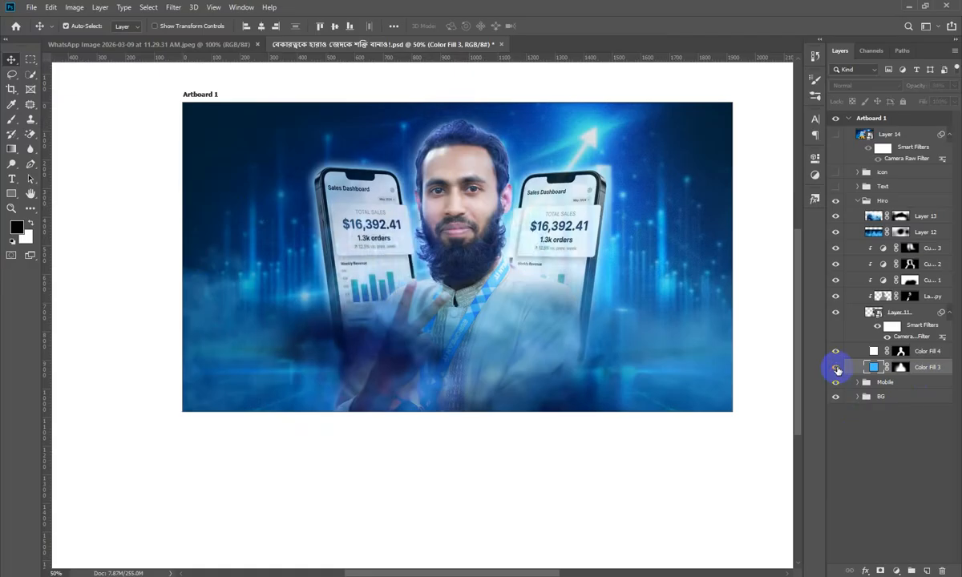
pyautogui.click(836, 368)
pyautogui.click(836, 367)
pyautogui.click(836, 352)
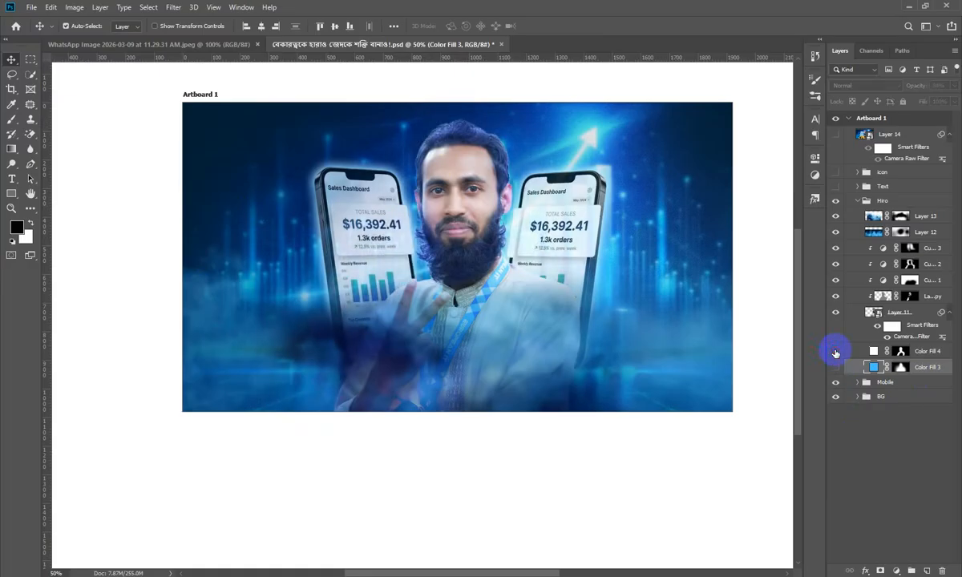
pyautogui.click(836, 352)
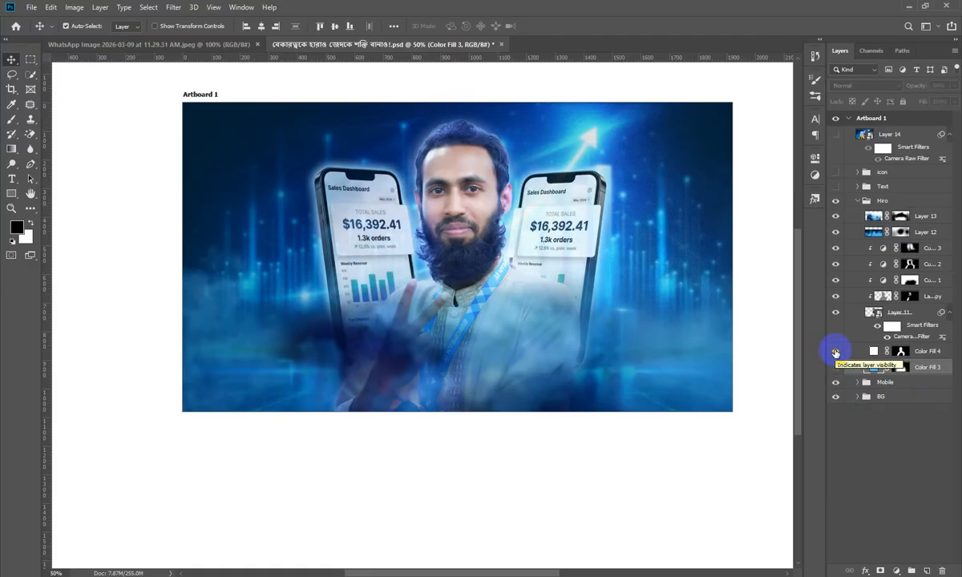
pyautogui.click(836, 368)
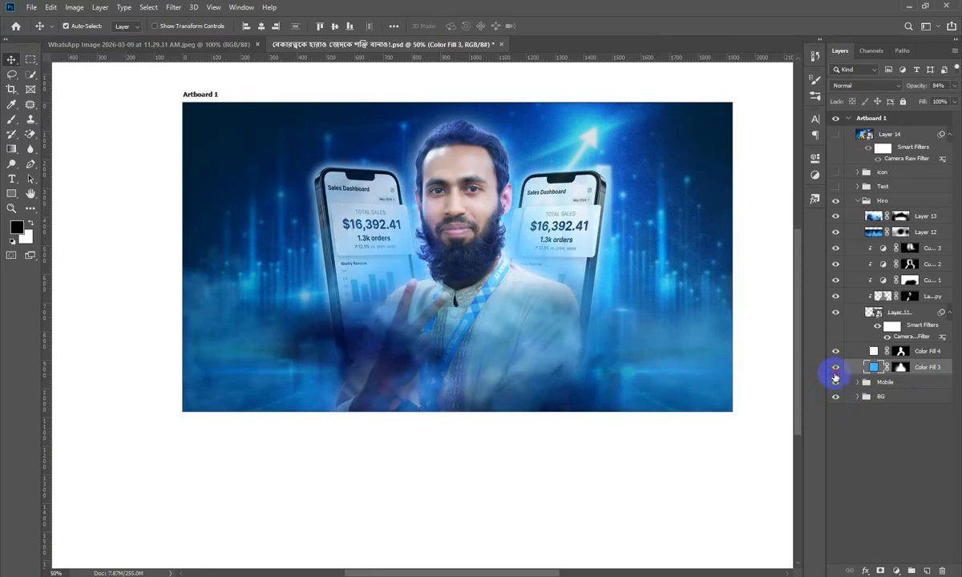
# Toggle the portrait's Layer 11 off and on to view the white and blue glow fills underneath it.
pyautogui.click(837, 313)
pyautogui.click(836, 313)
pyautogui.click(837, 314)
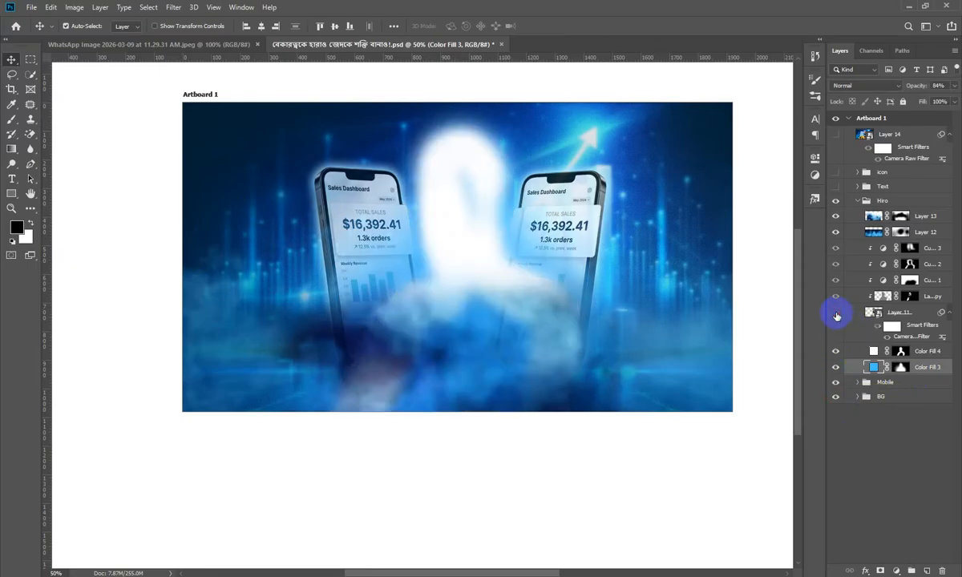
pyautogui.click(836, 313)
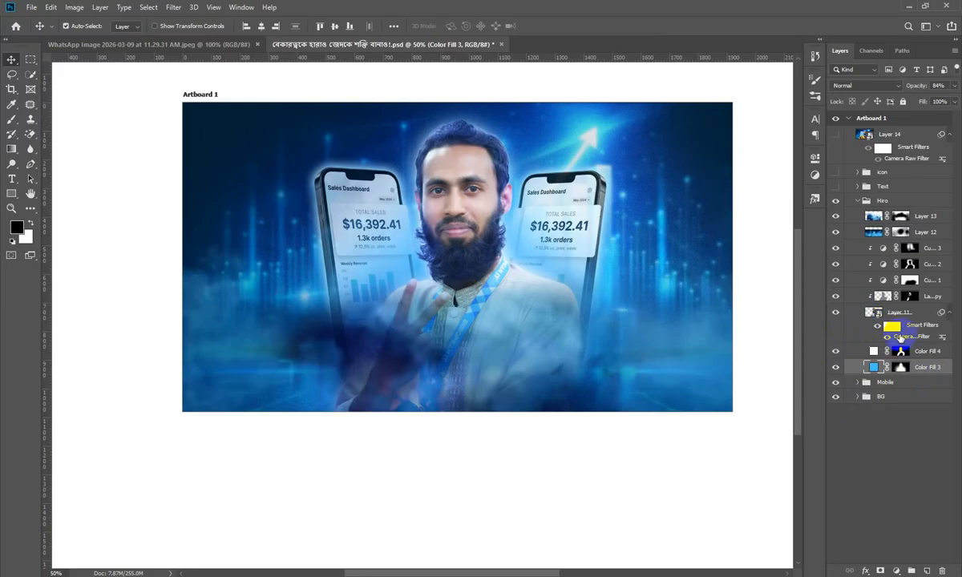
# Compare the portrait before and after Layer 11's Camera Raw adjustments at closer magnification, and cancel the filter dialog.
pyautogui.click(904, 339)
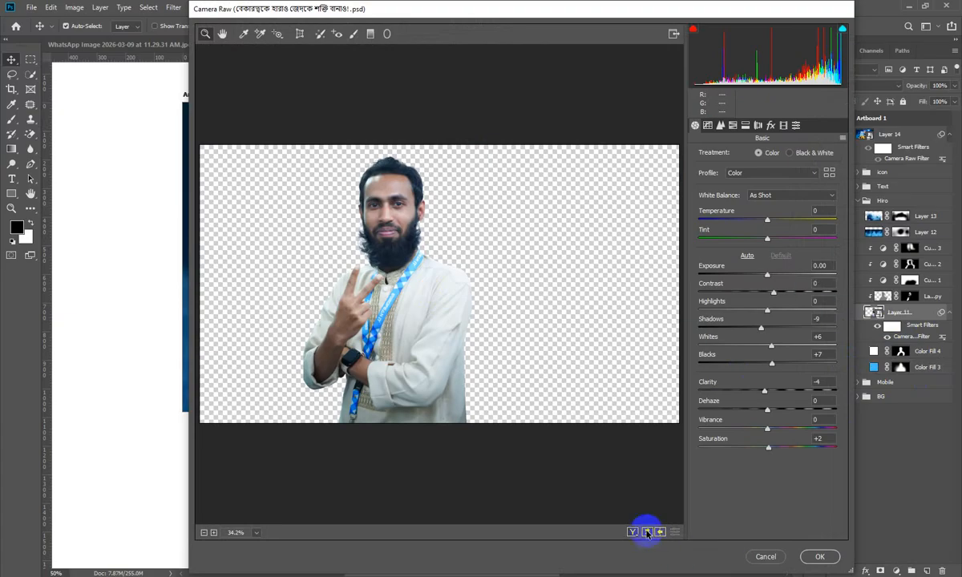
pyautogui.click(648, 533)
pyautogui.moveTo(388, 204); pyautogui.dragTo(417, 260)
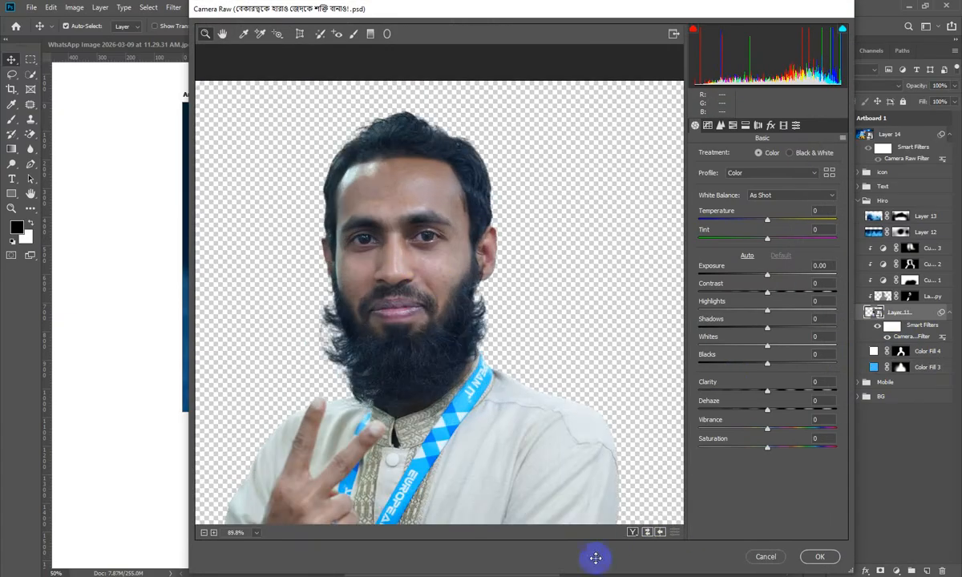
pyautogui.click(646, 533)
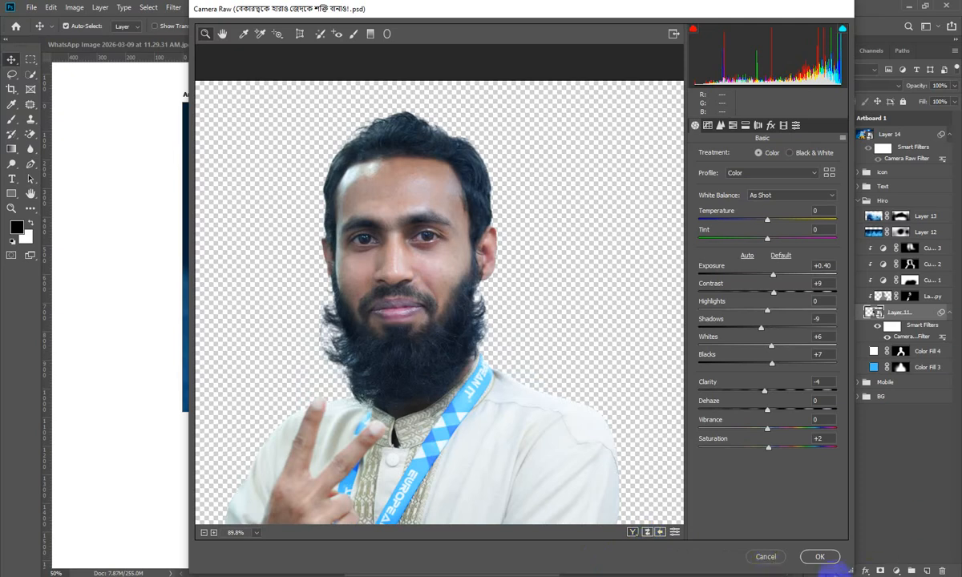
pyautogui.click(768, 557)
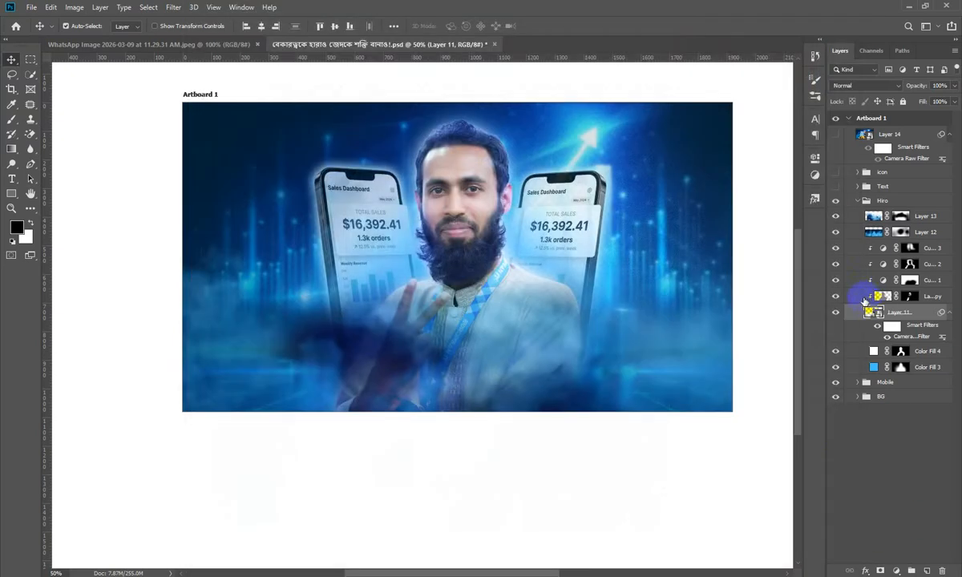
# Toggle the clipped copy layer above Layer 11 off and on to examine the skin retouching on the man's forehead.
pyautogui.click(833, 299)
pyautogui.scroll(8, 509, 253)
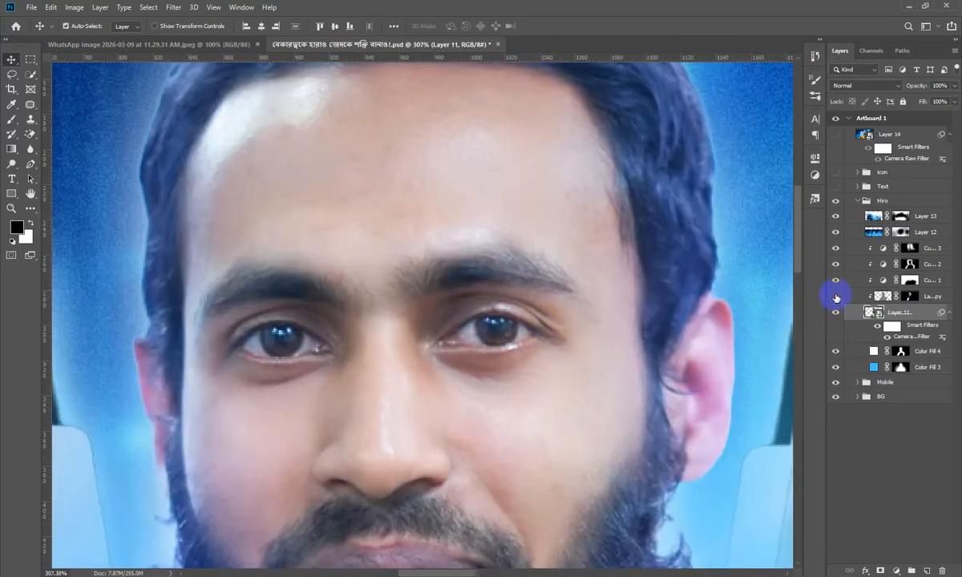
pyautogui.scroll(3, 348, 161)
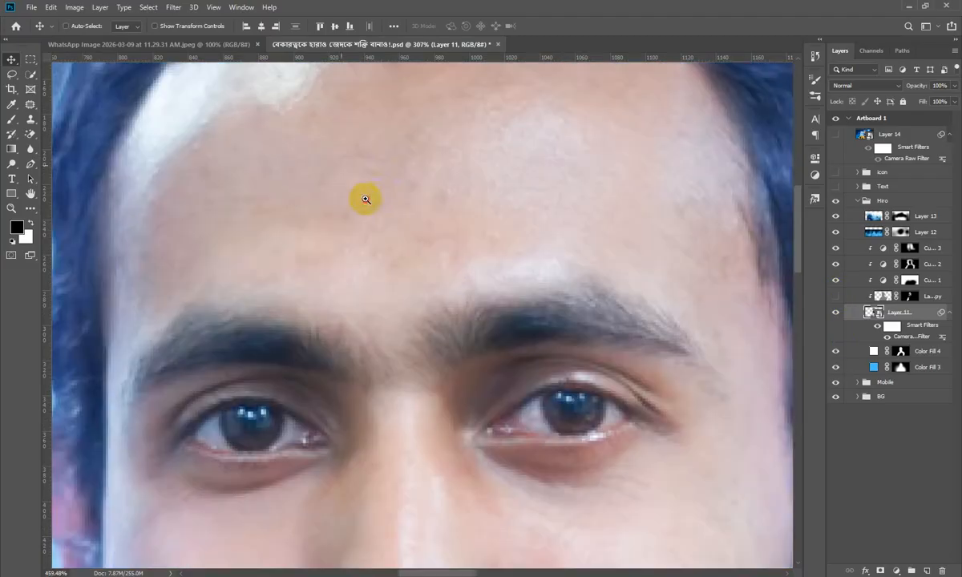
pyautogui.moveTo(376, 197); pyautogui.dragTo(422, 242)
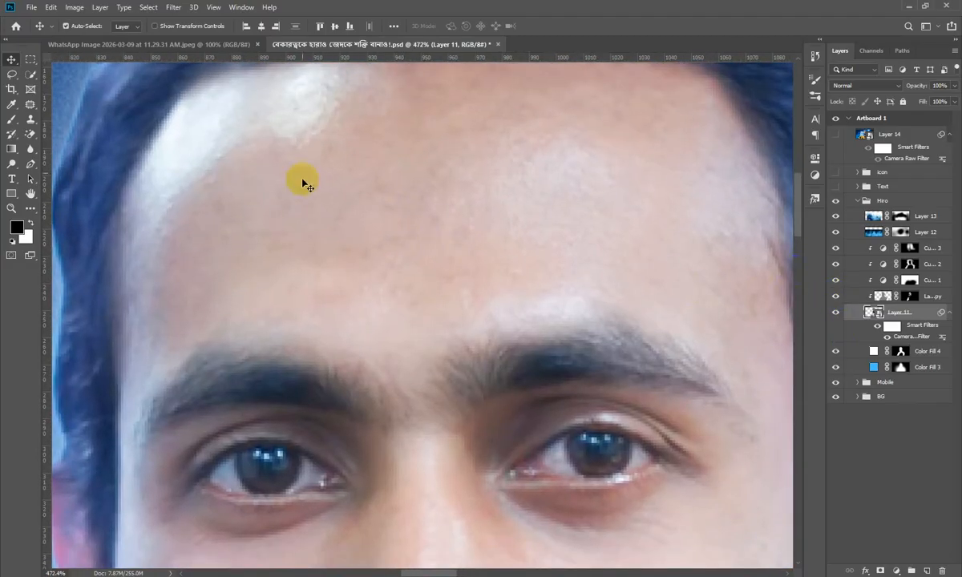
pyautogui.scroll(-5, 353, 221)
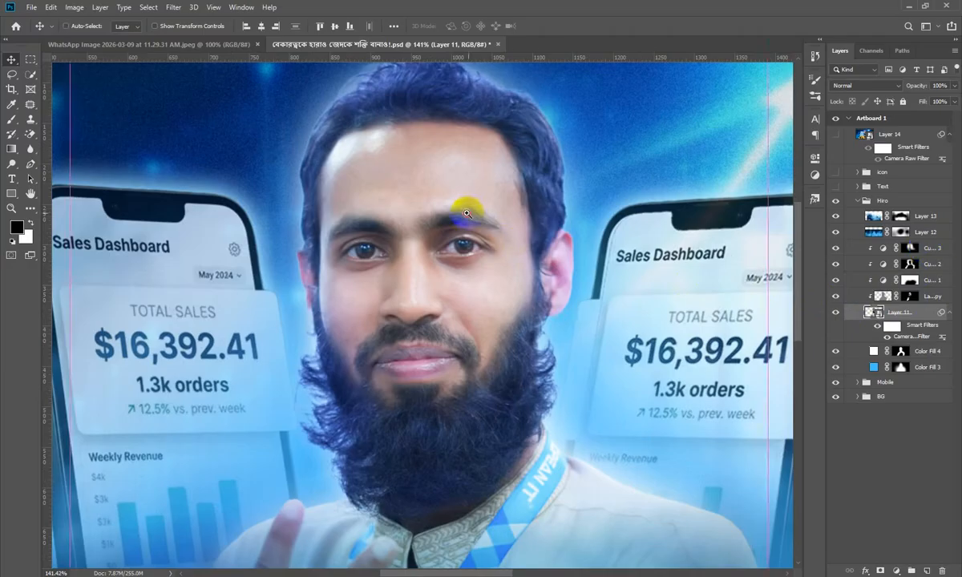
pyautogui.scroll(-4, 425, 205)
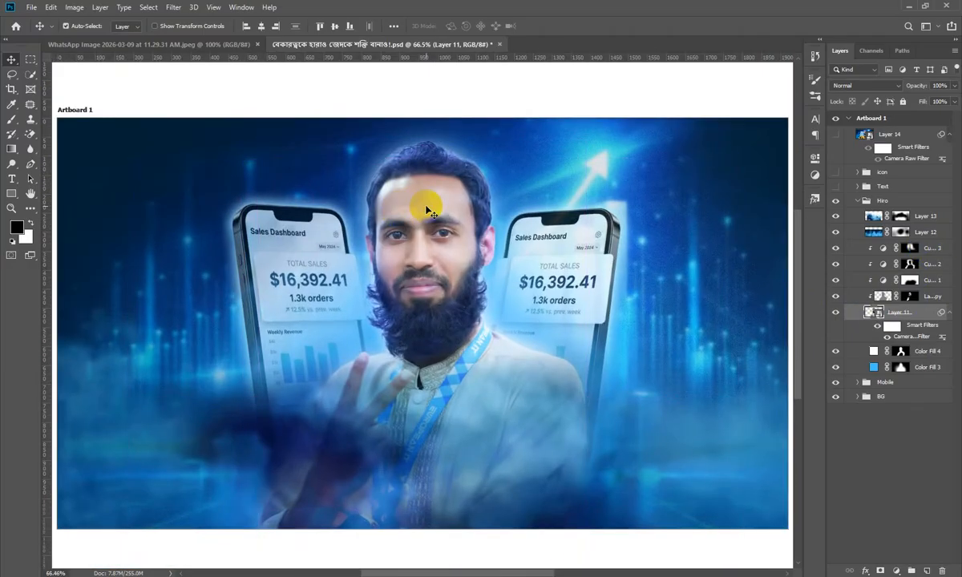
# Hide the Curves 1, Curves 2 and Curves 3 adjustments, and restore them one by one to examine the man's shading.
pyautogui.click(835, 280)
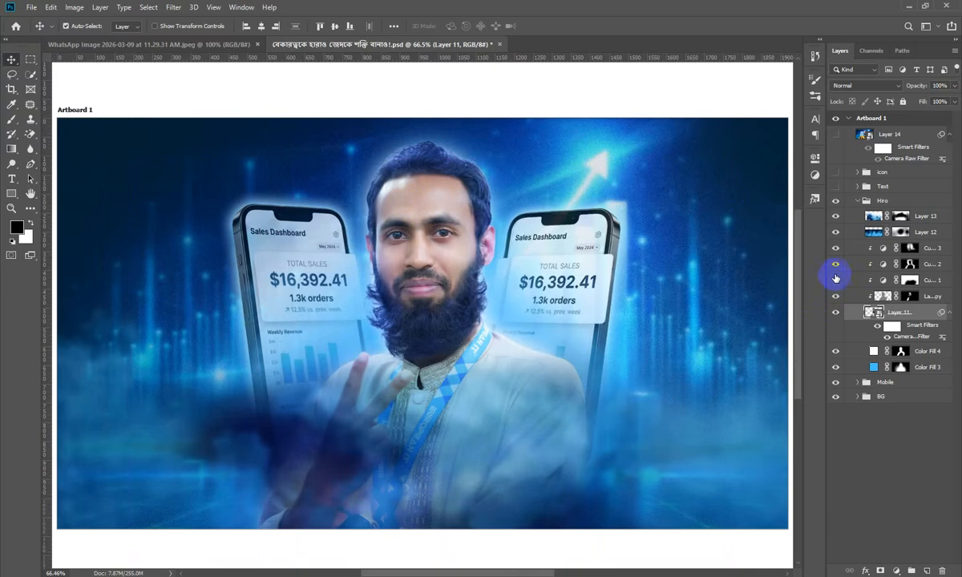
pyautogui.click(835, 264)
pyautogui.click(834, 252)
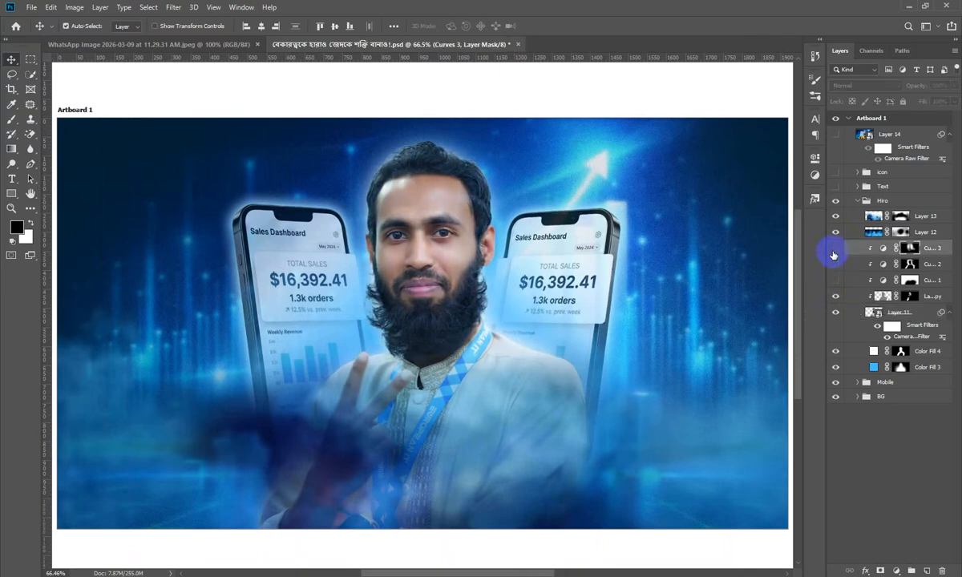
pyautogui.click(836, 281)
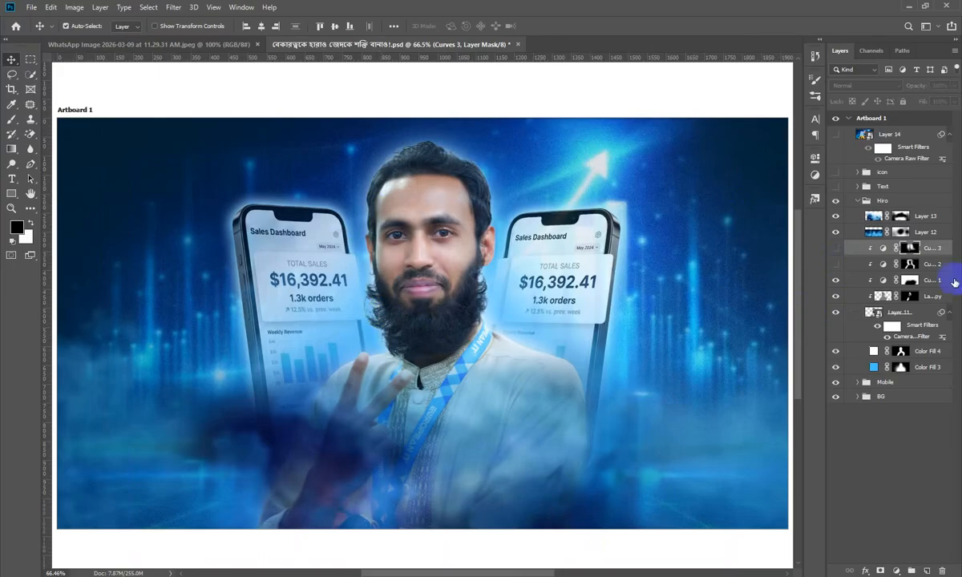
pyautogui.click(836, 265)
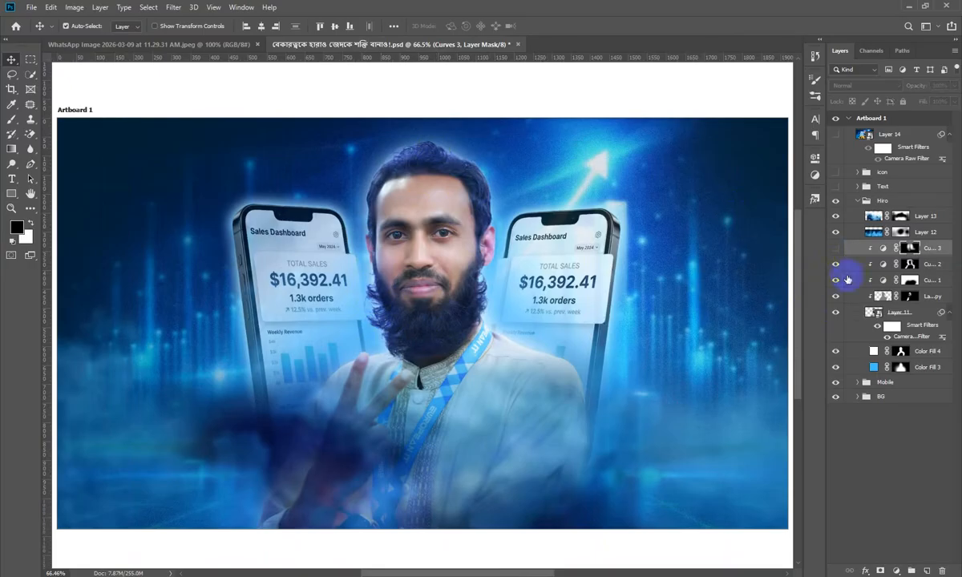
pyautogui.click(835, 249)
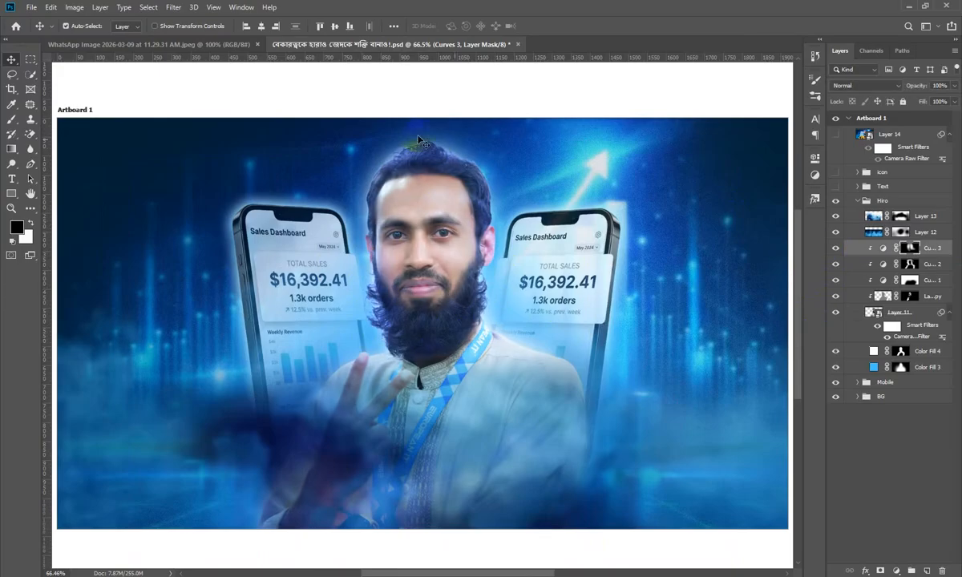
# Toggle Layer 12 and Layer 13 off and on to examine the blue fog over the man, leaving both visible.
pyautogui.click(835, 232)
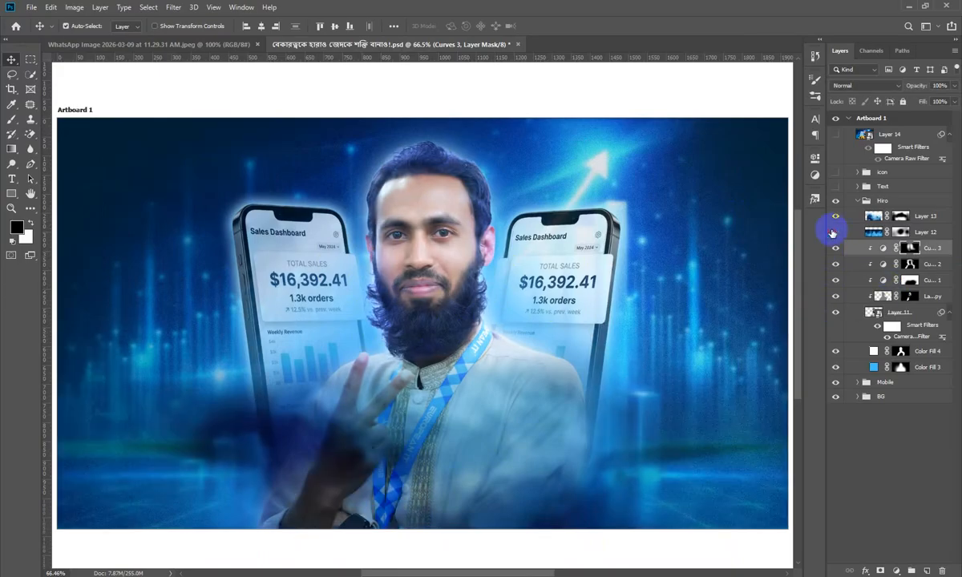
pyautogui.click(835, 233)
pyautogui.click(834, 232)
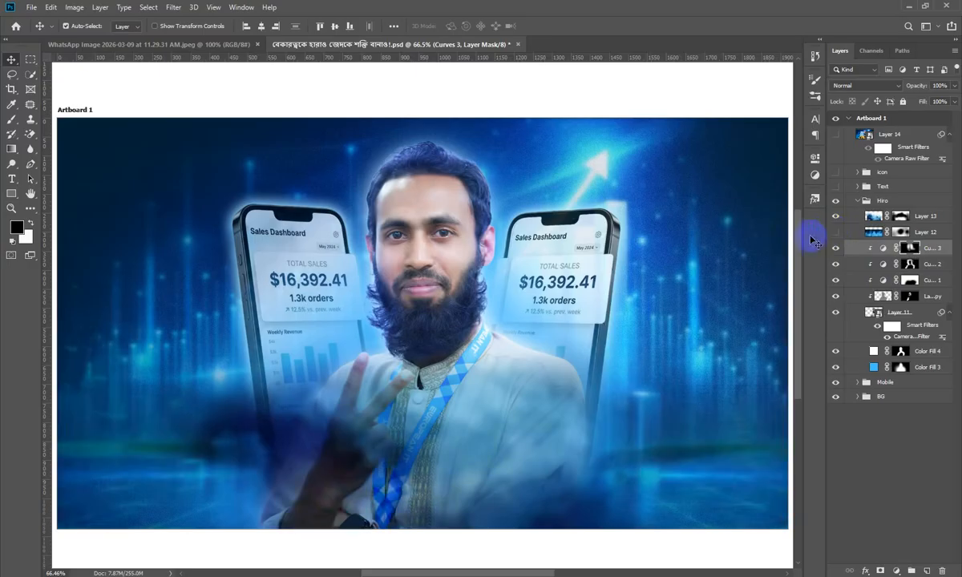
pyautogui.scroll(-3, 437, 361)
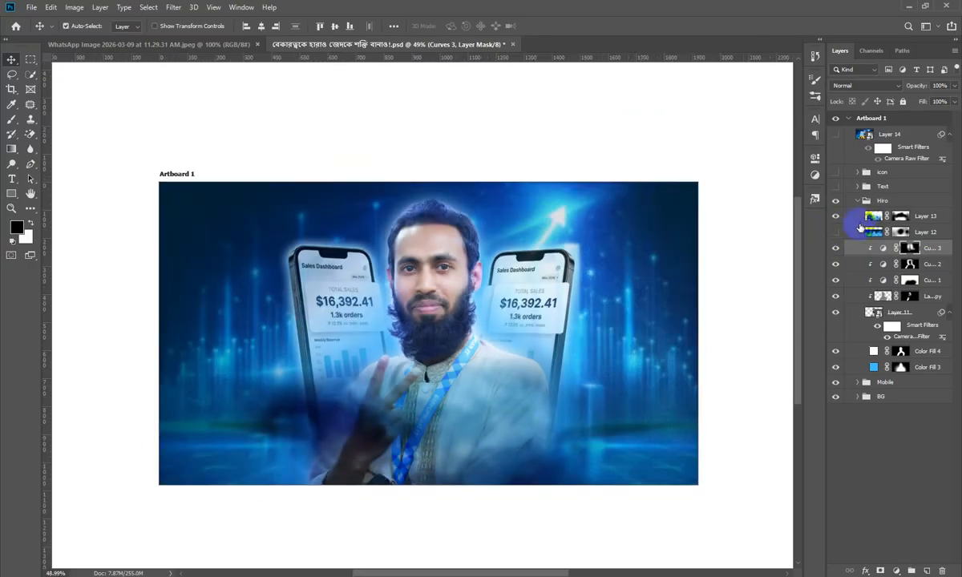
pyautogui.click(835, 217)
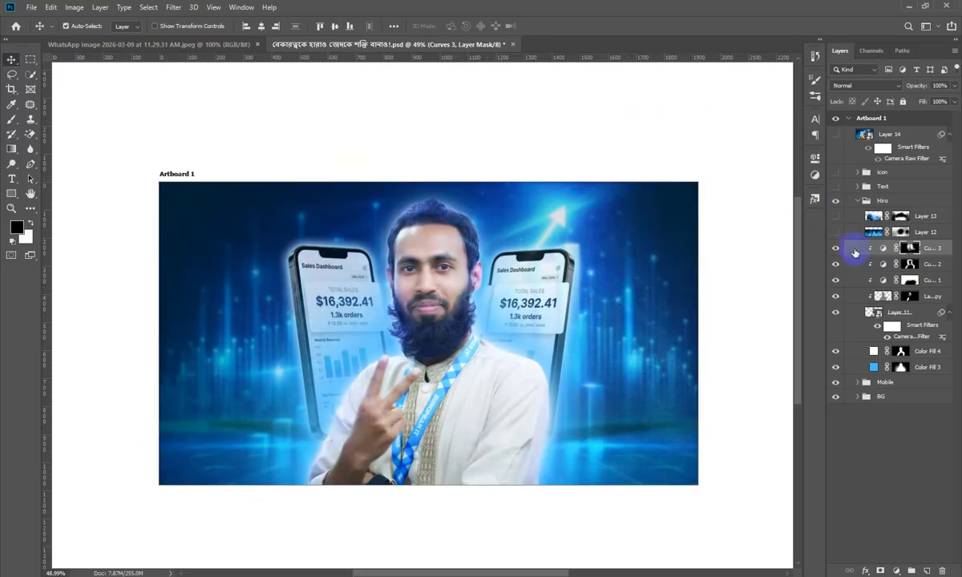
pyautogui.click(835, 218)
pyautogui.click(836, 217)
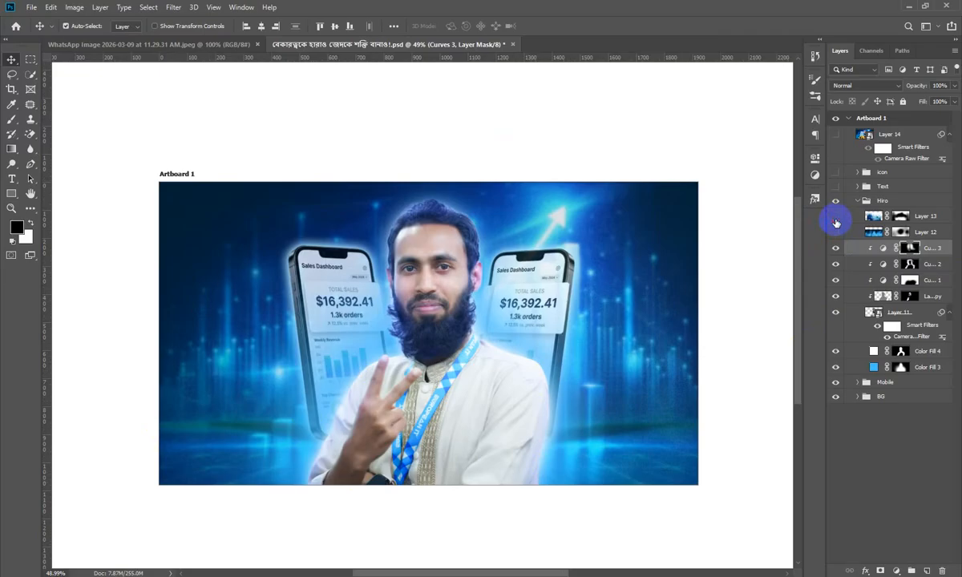
pyautogui.click(835, 217)
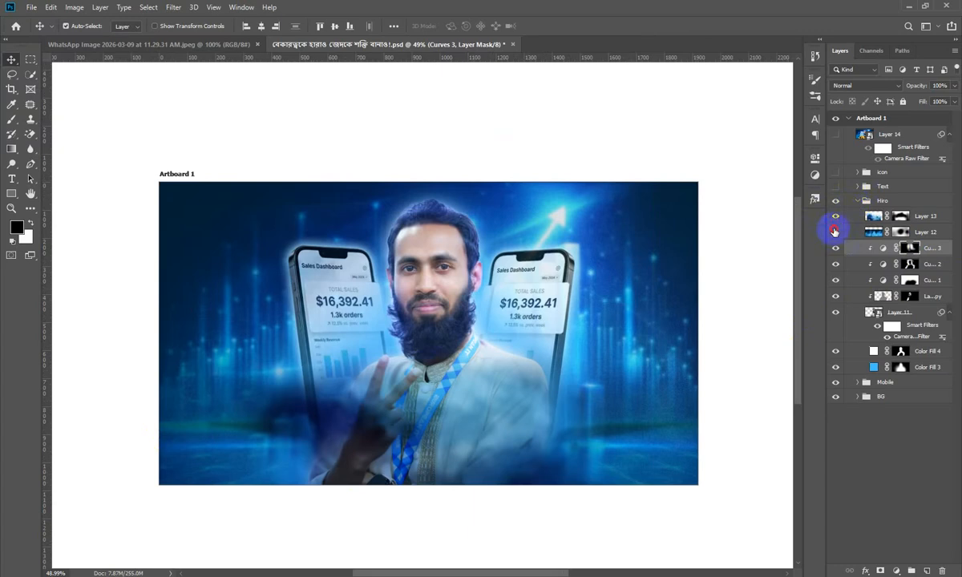
pyautogui.click(836, 231)
# Collapse the Hiro group, inspect the Text group's layers, and make the Bengali headline visible.
pyautogui.click(857, 202)
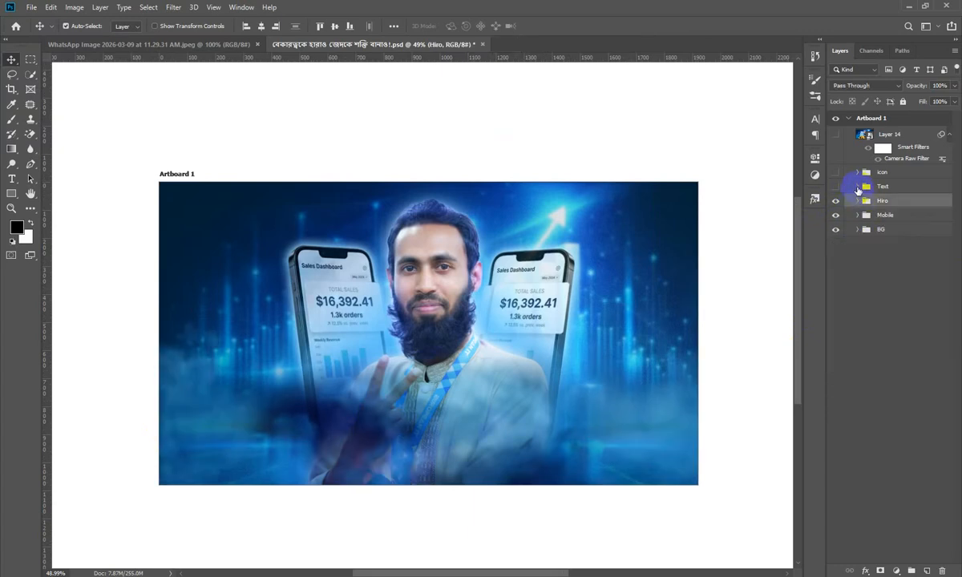
pyautogui.click(858, 187)
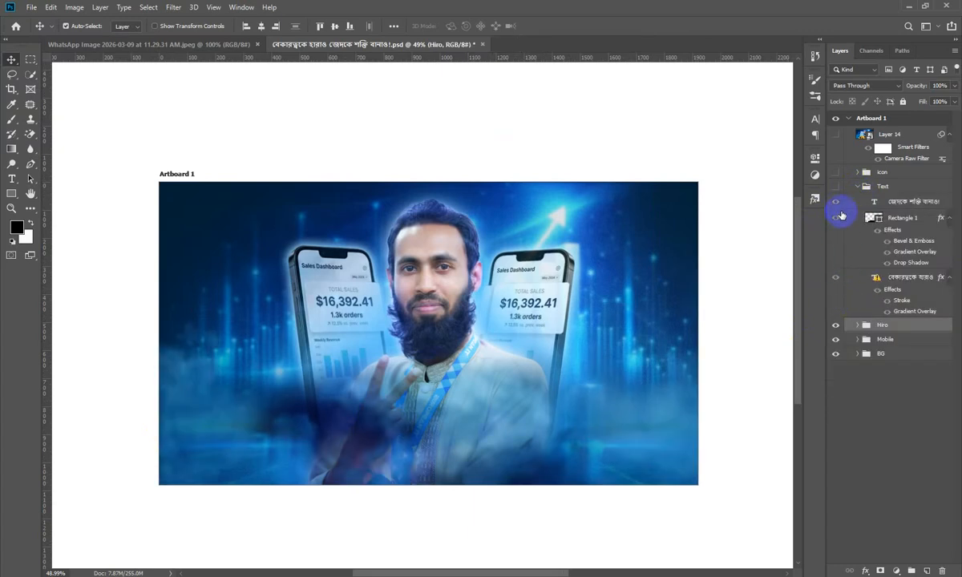
pyautogui.click(835, 186)
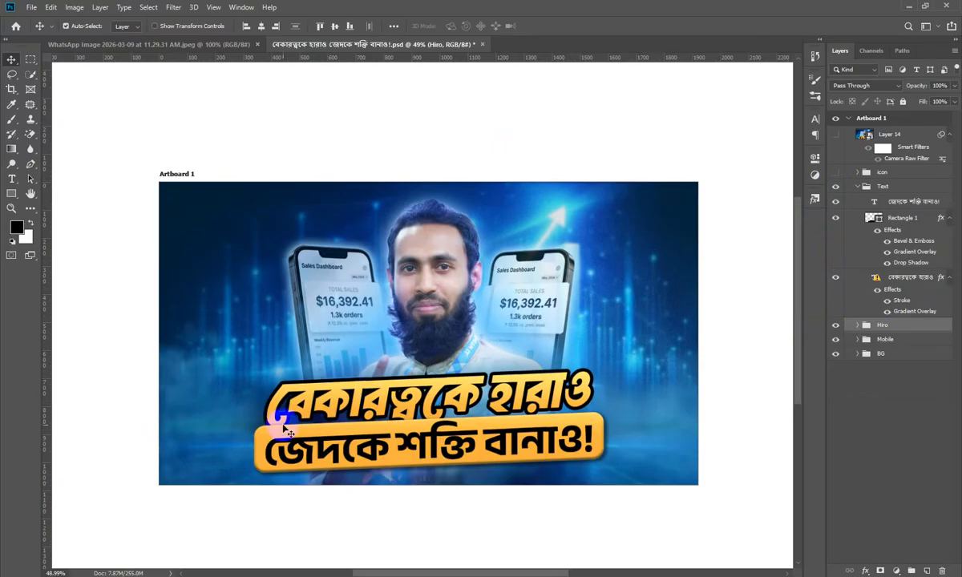
pyautogui.click(857, 187)
# Make the icon group visible and toggle it off and on to compare the floating icons around the man.
pyautogui.click(836, 174)
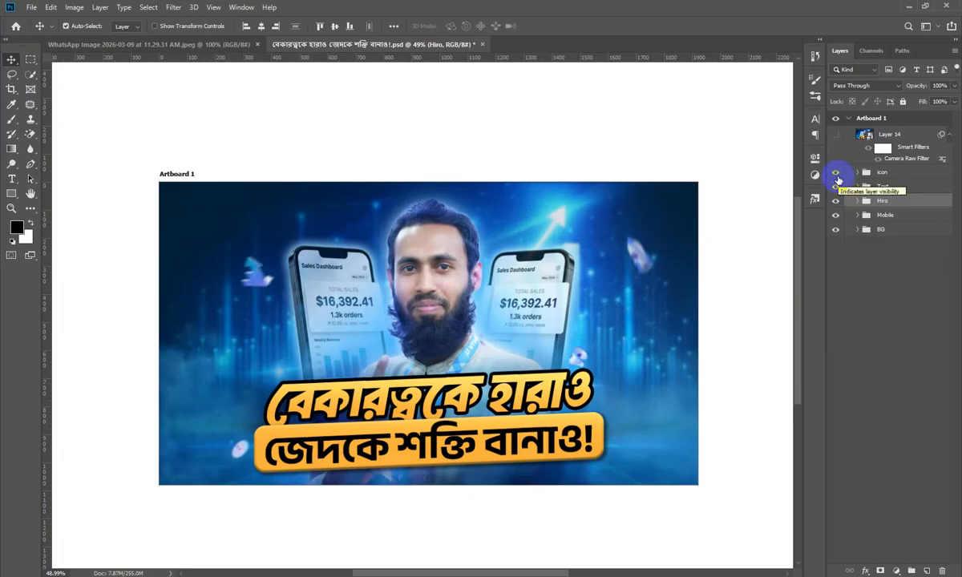
pyautogui.click(837, 174)
pyautogui.click(837, 174)
pyautogui.click(837, 174)
pyautogui.click(837, 174)
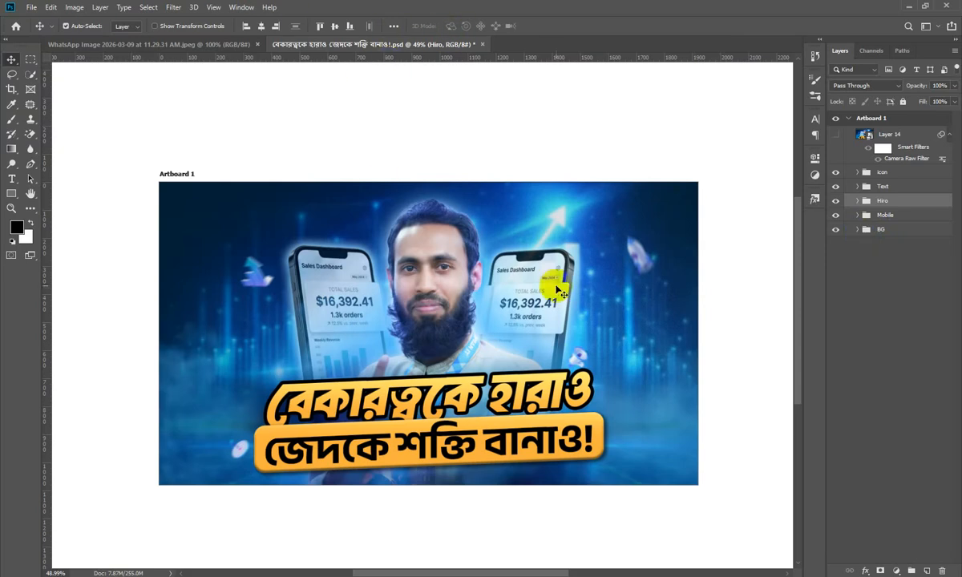
# Hide the Layer 13 and Layer 12 fog overlays, and select the layer of the phone beside the bird icon.
pyautogui.click(491, 144)
pyautogui.click(435, 251)
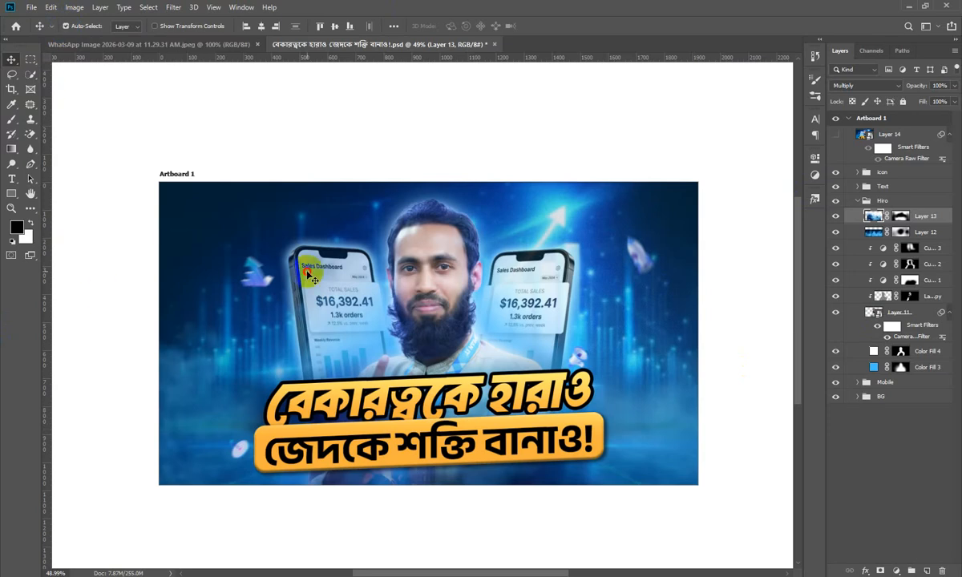
pyautogui.click(836, 216)
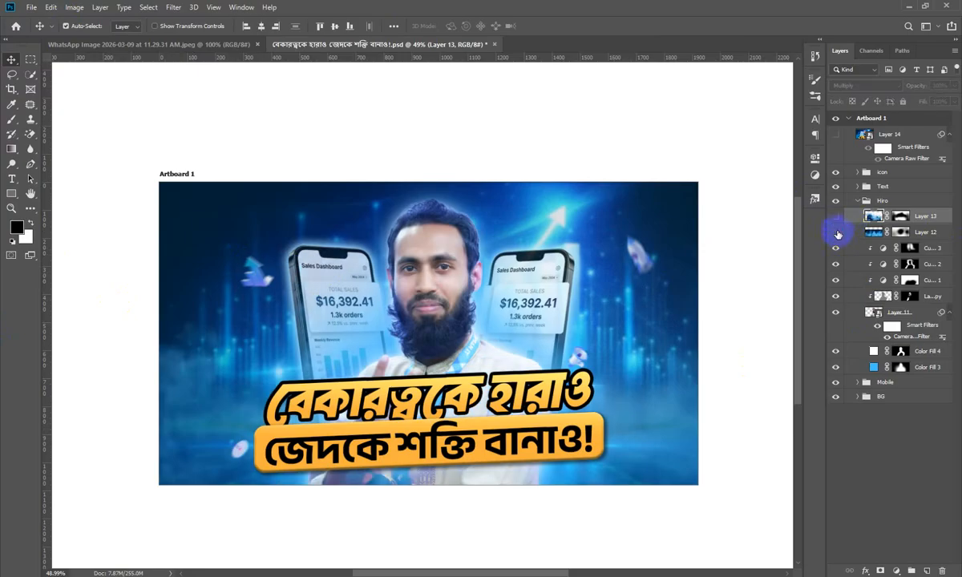
pyautogui.click(836, 233)
pyautogui.click(316, 267)
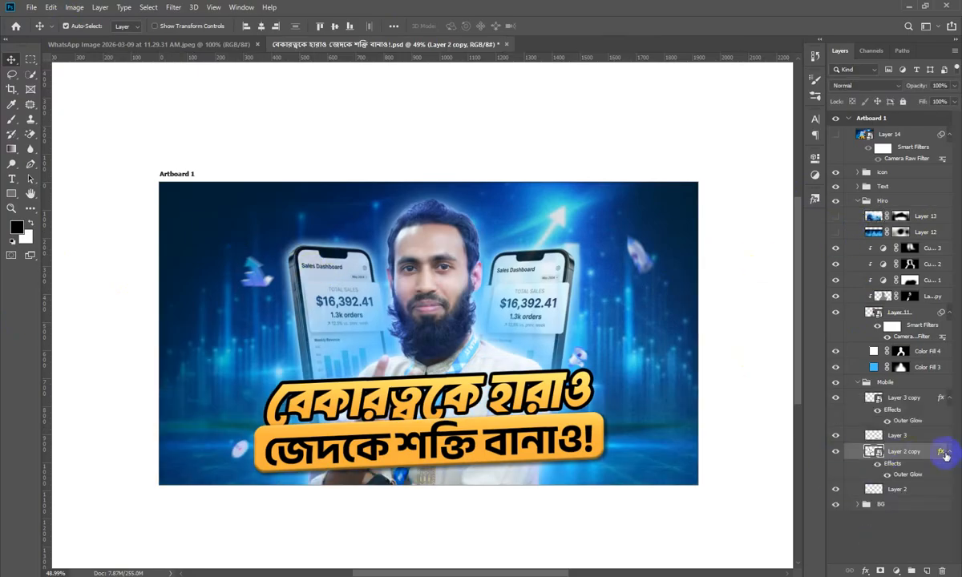
# Toggle Layer 2 copy to identify its phone, and rename the layer to Mobile.
pyautogui.click(836, 454)
pyautogui.click(837, 453)
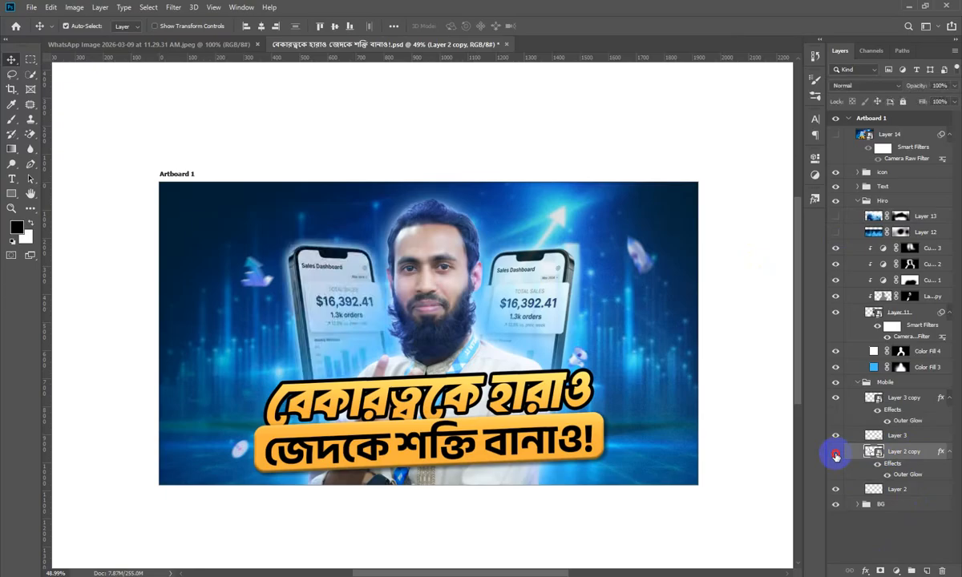
pyautogui.click(837, 454)
pyautogui.click(836, 454)
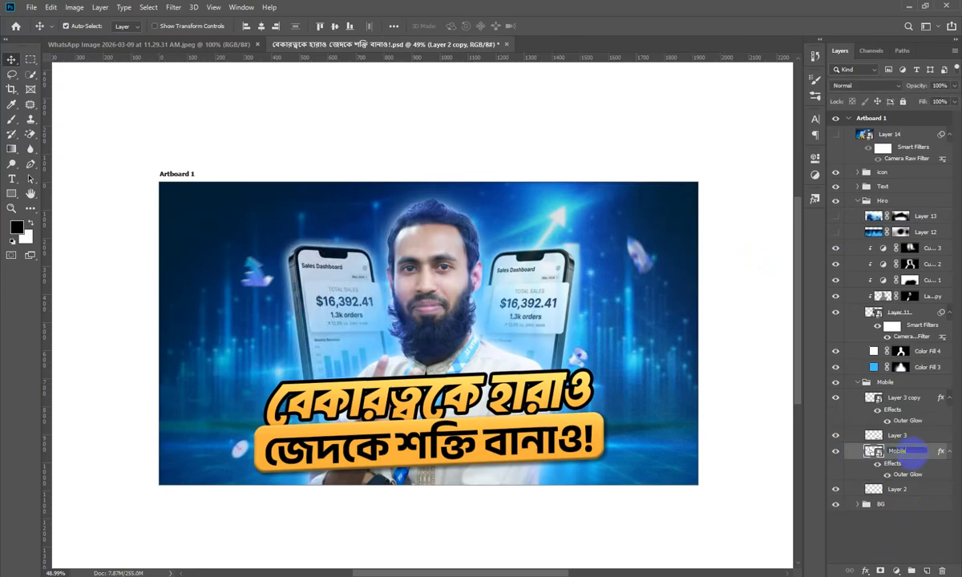
pyautogui.press('Return')
# Look up the layers stacked under the phone on the canvas, and select the Mobile layer from that list.
pyautogui.rightClick(333, 272)
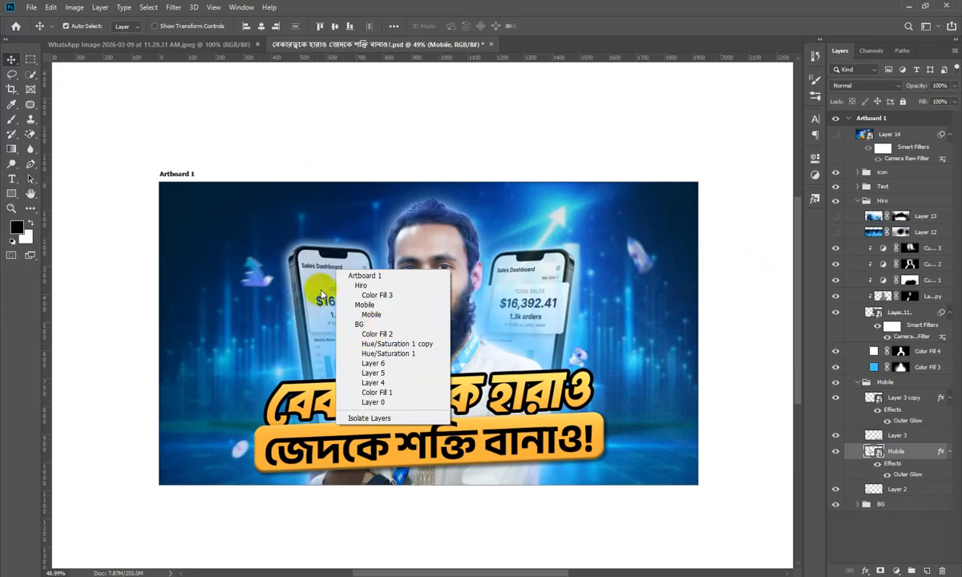
pyautogui.rightClick(299, 273)
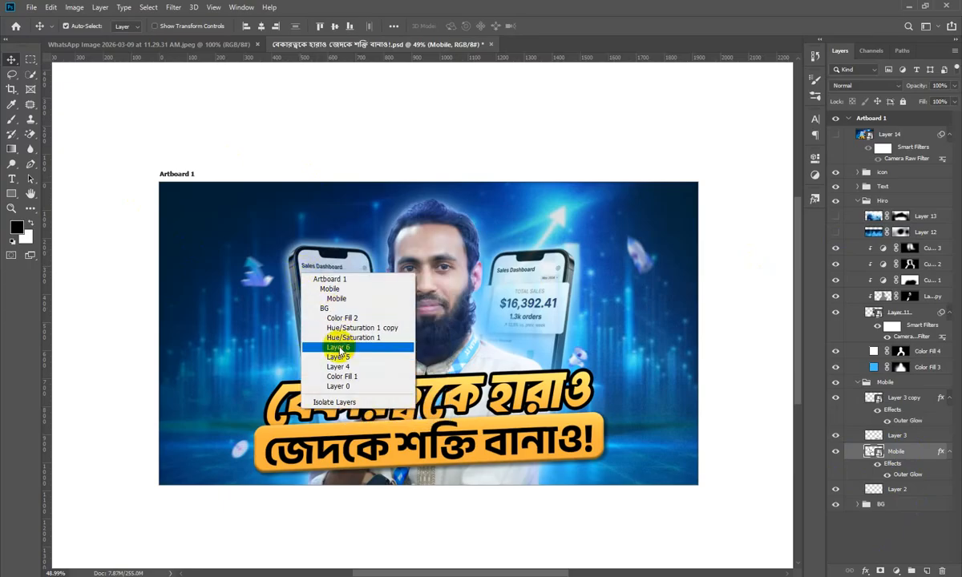
pyautogui.click(345, 300)
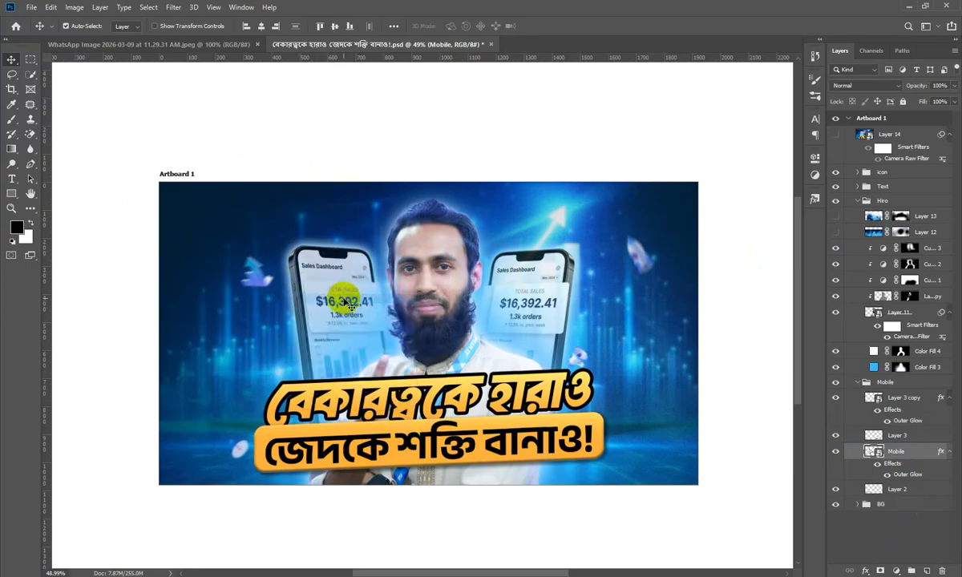
pyautogui.hotkey('ctrl', 't')
pyautogui.moveTo(345, 325); pyautogui.dragTo(296, 366)
pyautogui.press('Escape')
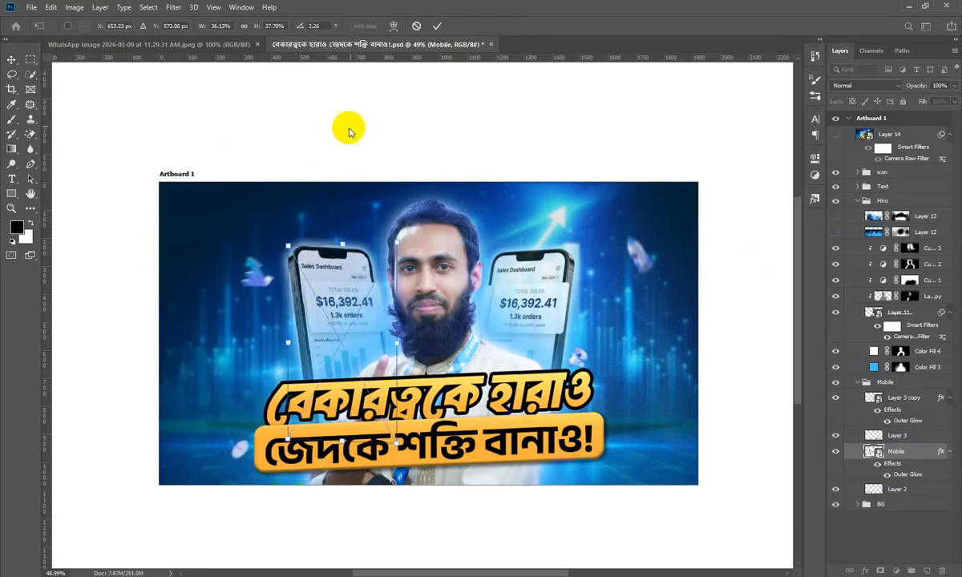
# Make the Layer 13 and Layer 12 fog overlays visible again.
pyautogui.moveTo(836, 216); pyautogui.dragTo(837, 234)
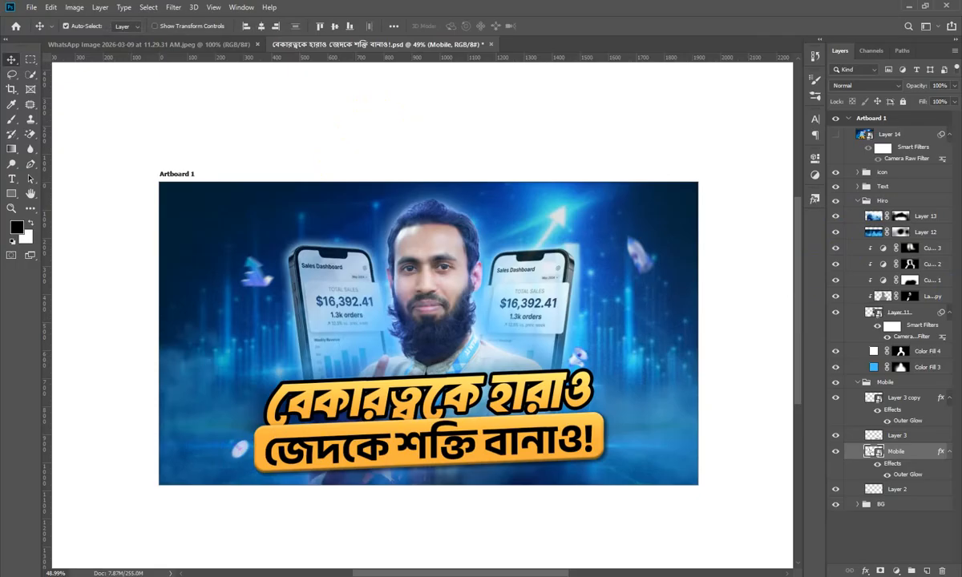
# Delete the Mobile layer and close the layered thumbnail PSD without saving.
pyautogui.press('Delete')
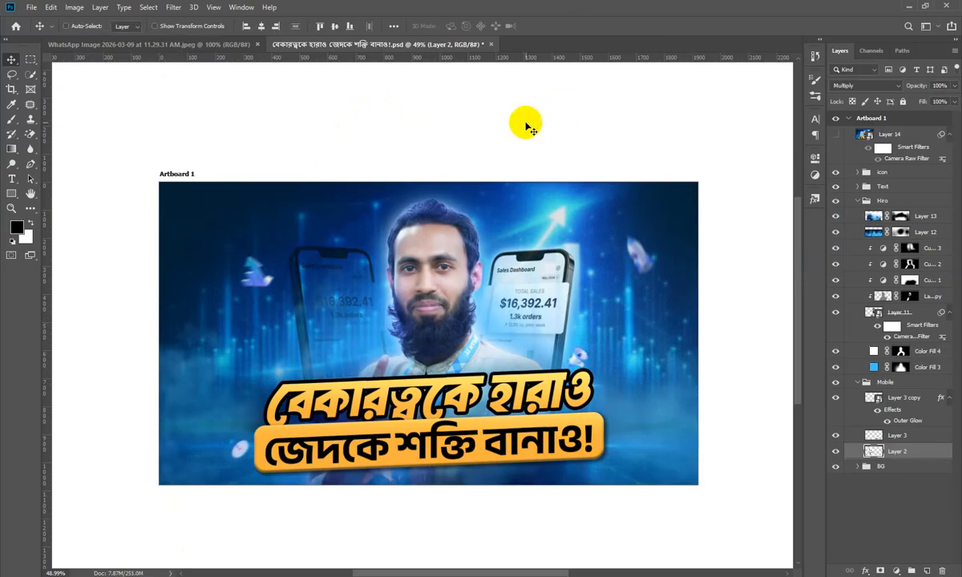
pyautogui.click(491, 44)
pyautogui.click(477, 216)
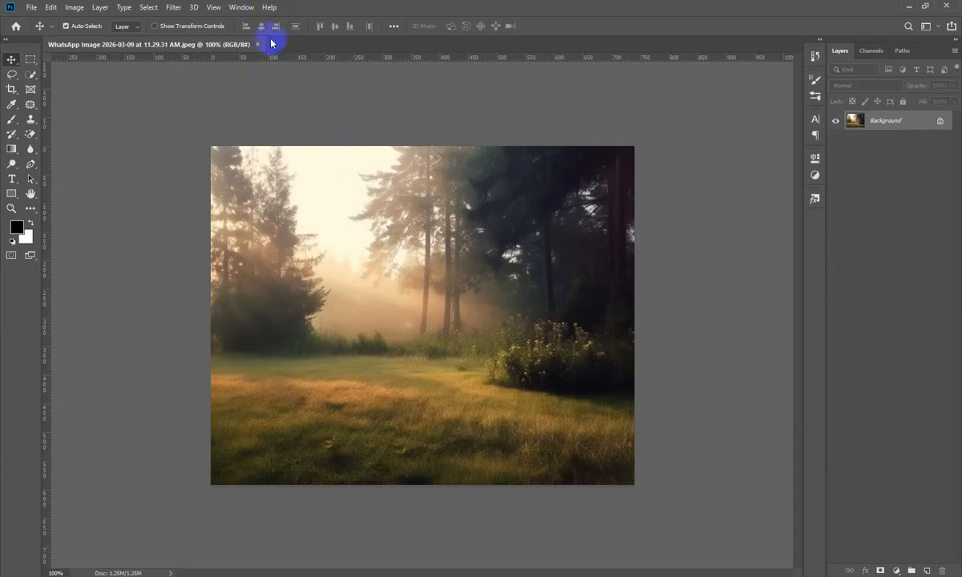
# Switch to the Downloads folder and open r_winkelmann-deer-5148320_1920.jpg as a separate document in Photoshop.
pyautogui.hotkey('alt', 'Tab')
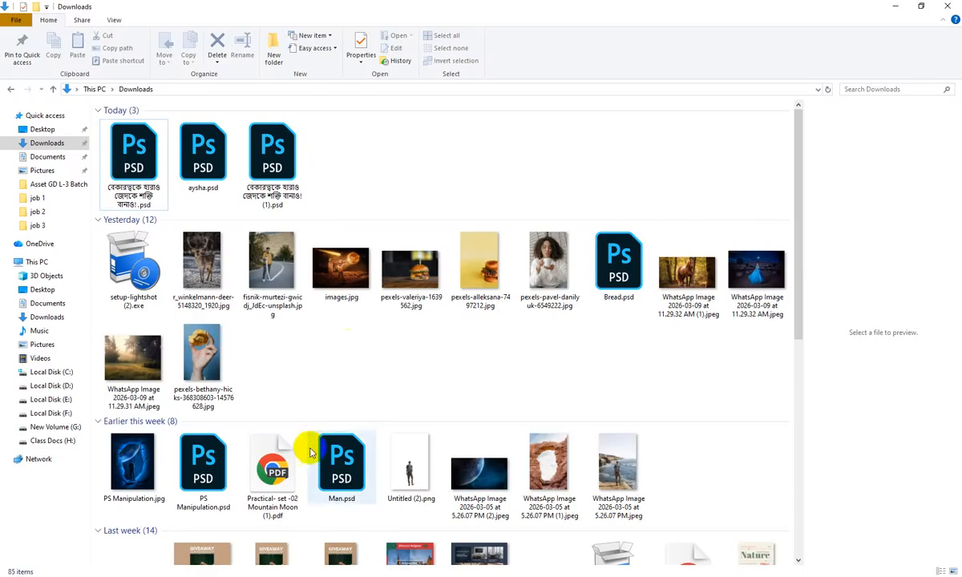
pyautogui.moveTo(200, 263); pyautogui.dragTo(515, 38)
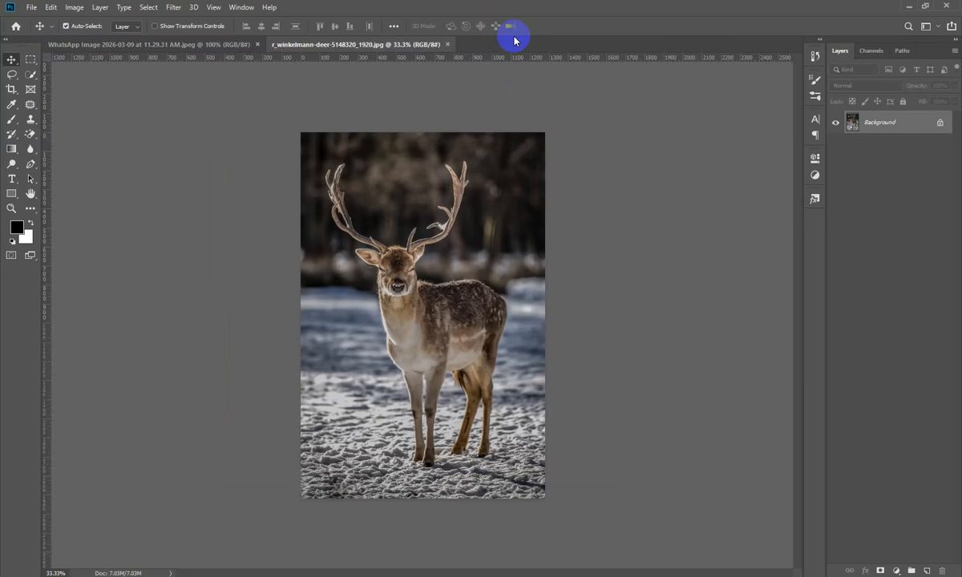
# Duplicate the deer photo's Background layer and hide the original.
pyautogui.hotkey('ctrl', 'j')
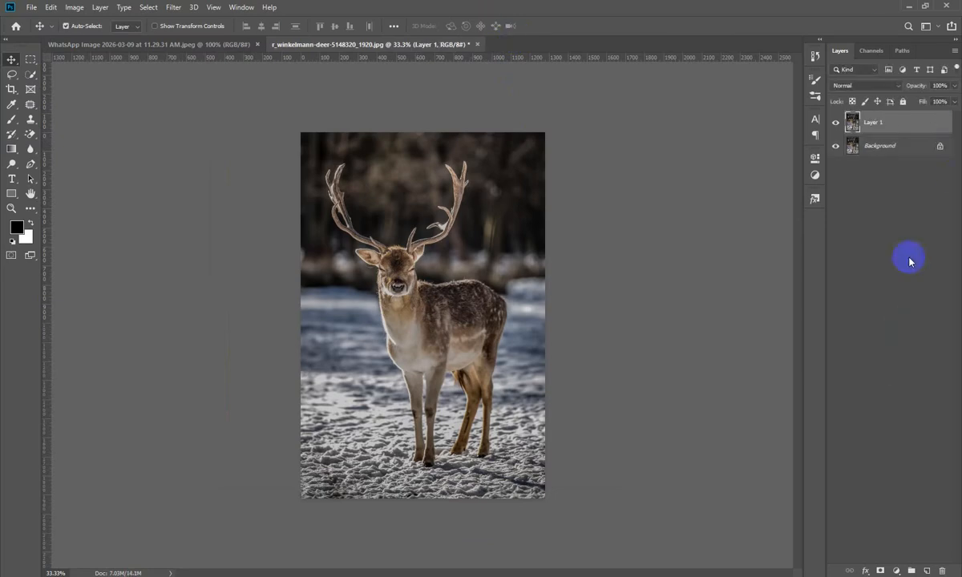
pyautogui.click(836, 146)
# Examine the deer's outline up close: the furry back, head, antlers, body and legs.
pyautogui.moveTo(485, 267); pyautogui.dragTo(552, 444)
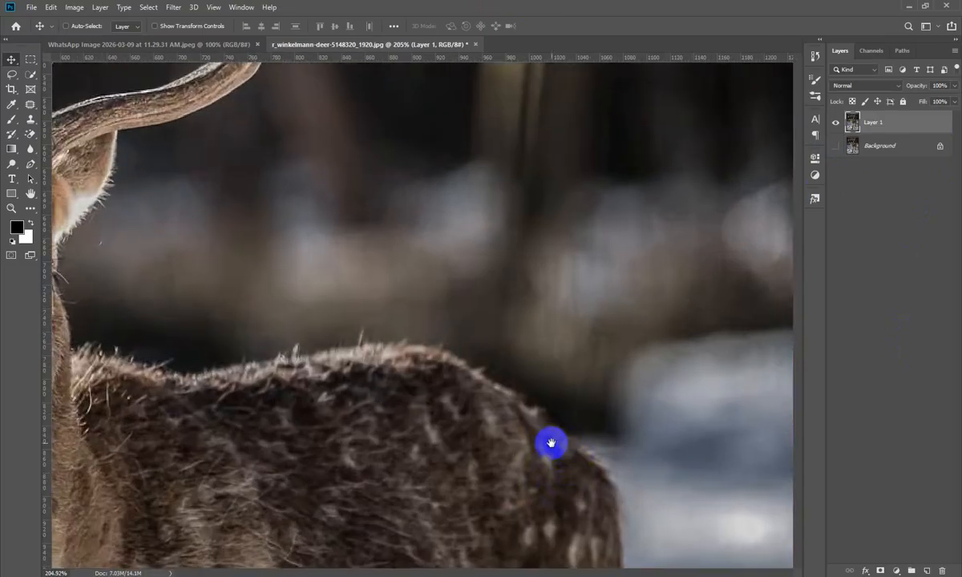
pyautogui.moveTo(394, 446); pyautogui.dragTo(725, 256)
pyautogui.moveTo(440, 249); pyautogui.dragTo(410, 497)
pyautogui.moveTo(275, 232); pyautogui.dragTo(541, 193)
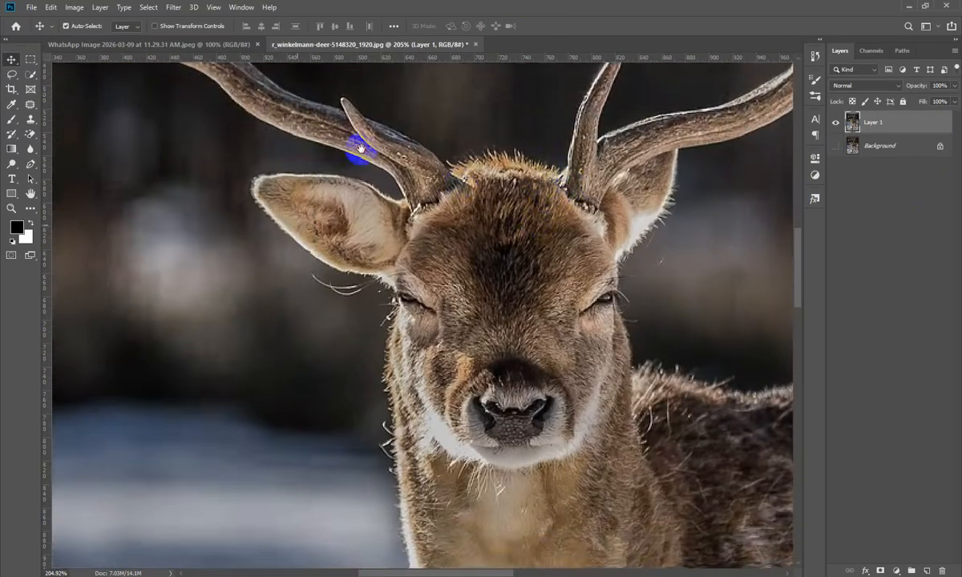
pyautogui.moveTo(353, 145); pyautogui.dragTo(343, 410)
pyautogui.moveTo(178, 256); pyautogui.dragTo(282, 259)
pyautogui.moveTo(281, 259); pyautogui.dragTo(219, 184)
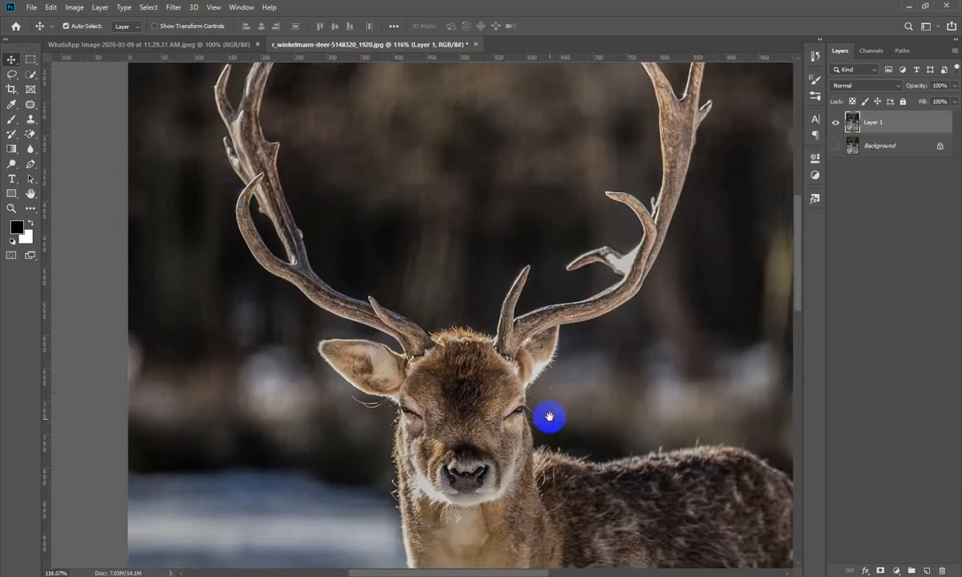
pyautogui.moveTo(550, 417); pyautogui.dragTo(492, 189)
pyautogui.moveTo(709, 372); pyautogui.dragTo(481, 559)
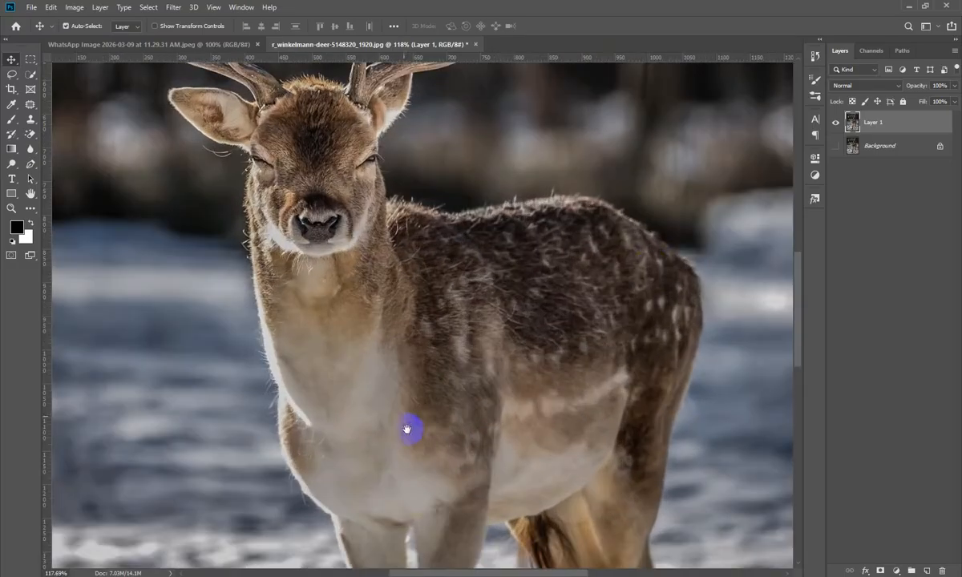
pyautogui.moveTo(650, 267); pyautogui.dragTo(746, 100)
pyautogui.moveTo(633, 357); pyautogui.dragTo(412, 389)
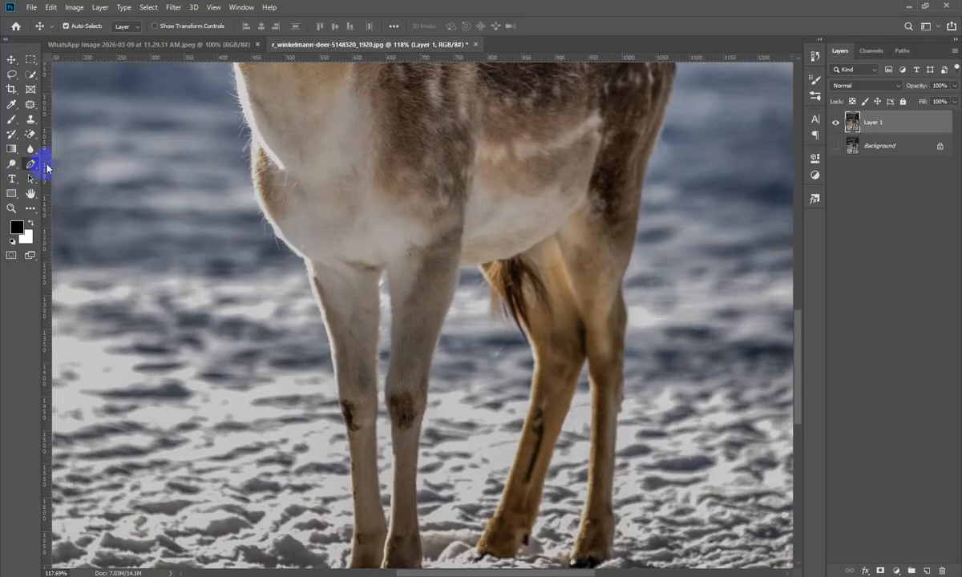
# Start a Pen tool path beside the nearest front hoof and trace it around the base of the other front hoof.
pyautogui.click(44, 167)
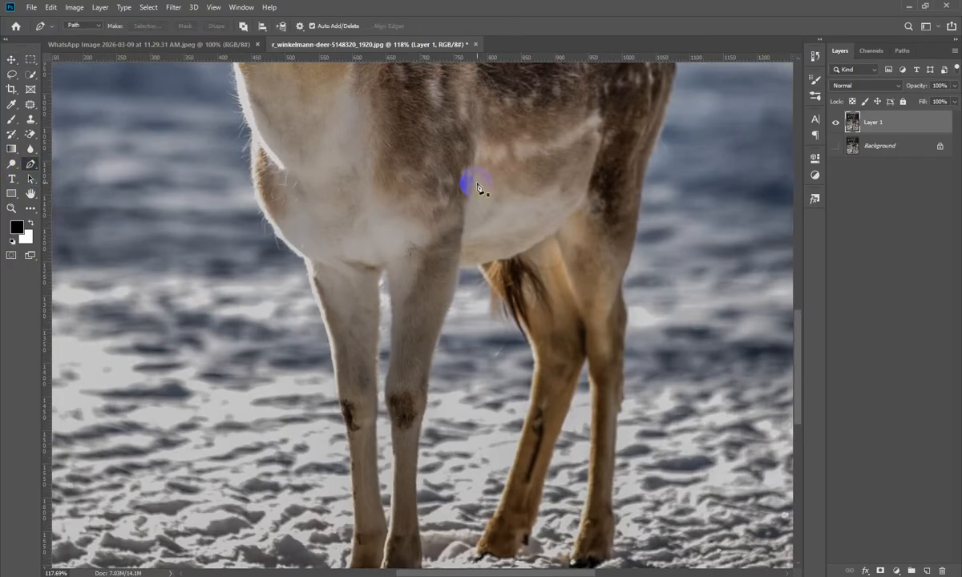
pyautogui.scroll(-1, 477, 187)
pyautogui.scroll(-3, 301, 451)
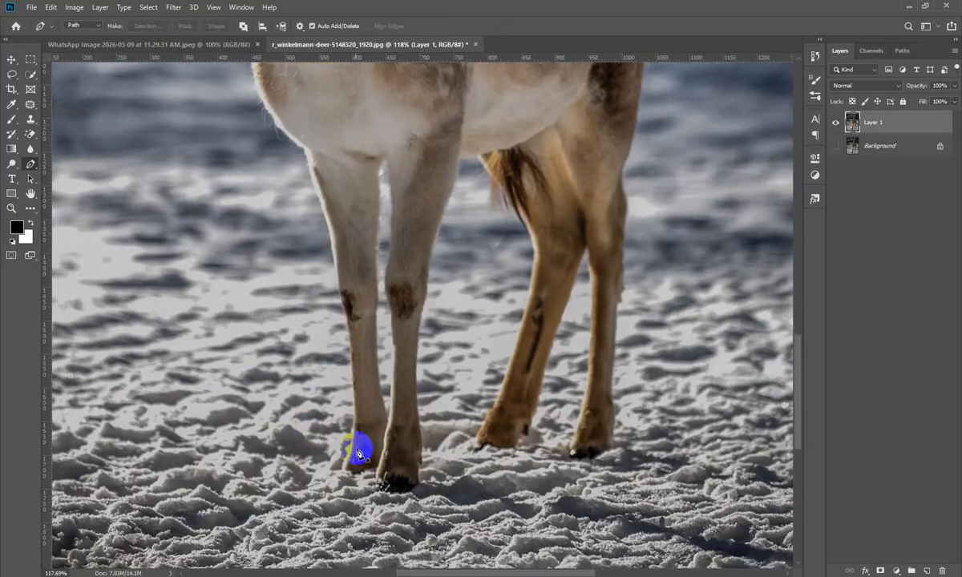
pyautogui.scroll(-1, 358, 454)
pyautogui.scroll(8, 370, 455)
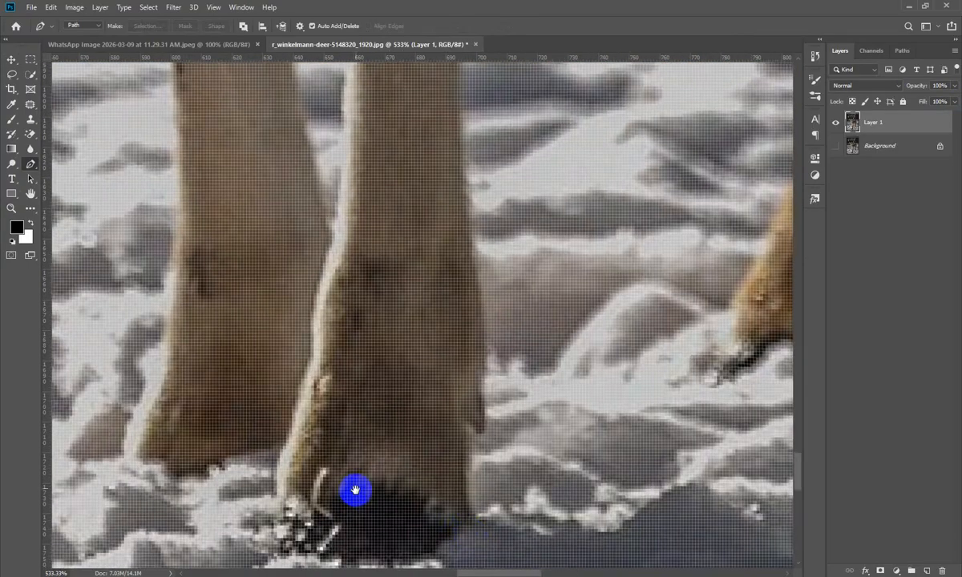
pyautogui.moveTo(355, 490); pyautogui.dragTo(438, 373)
pyautogui.scroll(-2, 438, 374)
pyautogui.moveTo(400, 404); pyautogui.dragTo(427, 458)
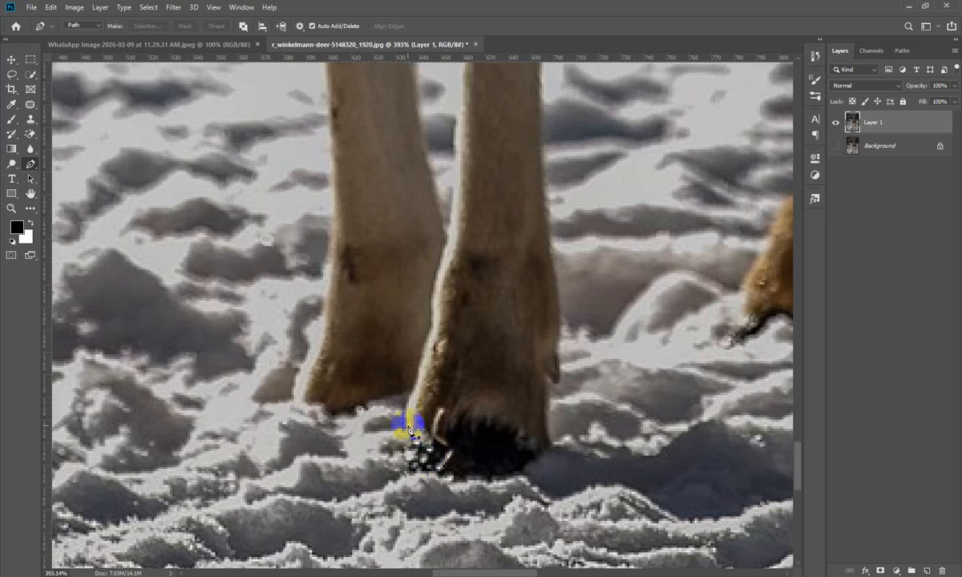
pyautogui.click(407, 426)
pyautogui.click(413, 392)
pyautogui.click(345, 405)
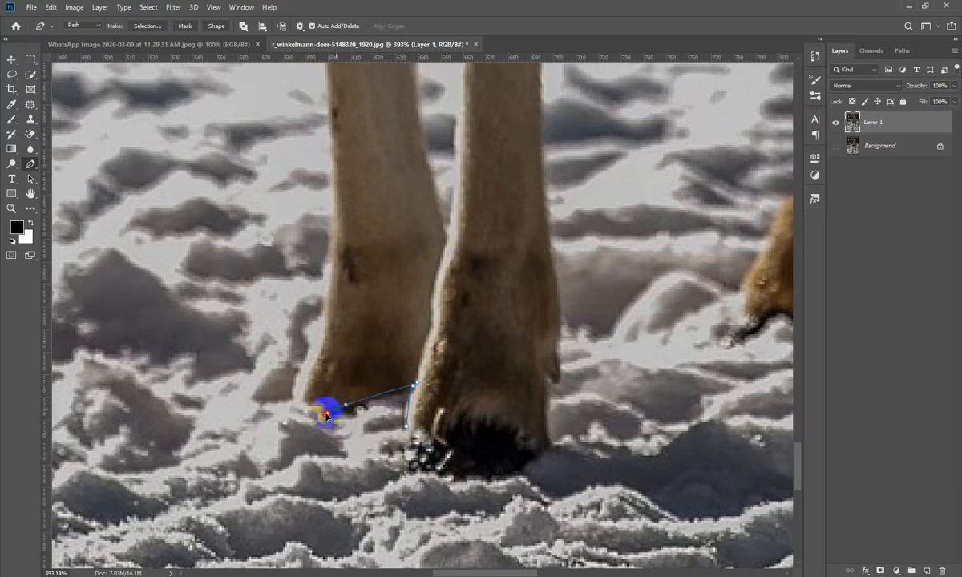
pyautogui.click(311, 402)
pyautogui.click(304, 383)
# Continue the path up the outer edge of the front leg to the dark patch at the knee.
pyautogui.scroll(3, 336, 321)
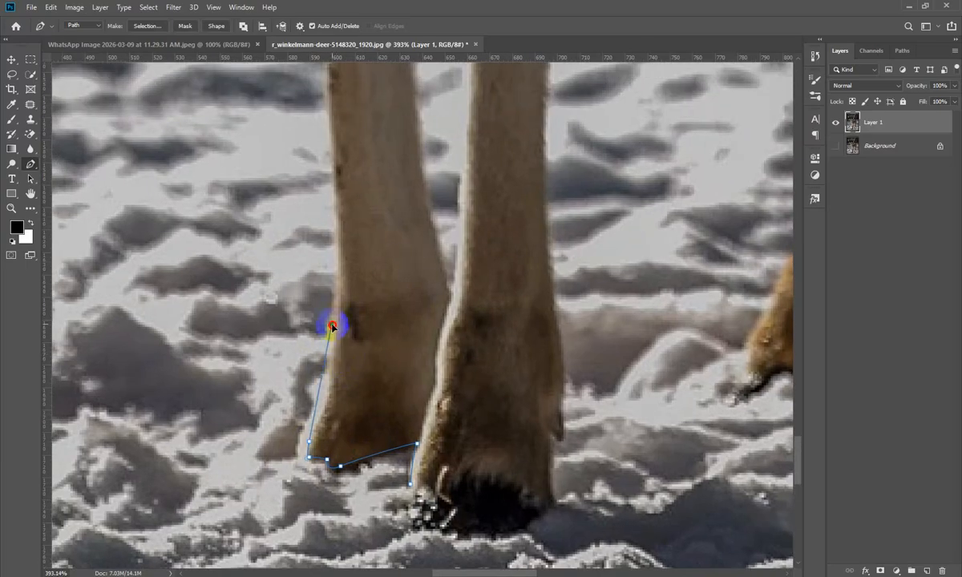
pyautogui.click(332, 324)
pyautogui.moveTo(328, 363); pyautogui.dragTo(338, 400)
pyautogui.moveTo(324, 326); pyautogui.dragTo(346, 443)
pyautogui.moveTo(355, 237); pyautogui.dragTo(349, 208)
pyautogui.moveTo(359, 266); pyautogui.dragTo(361, 275)
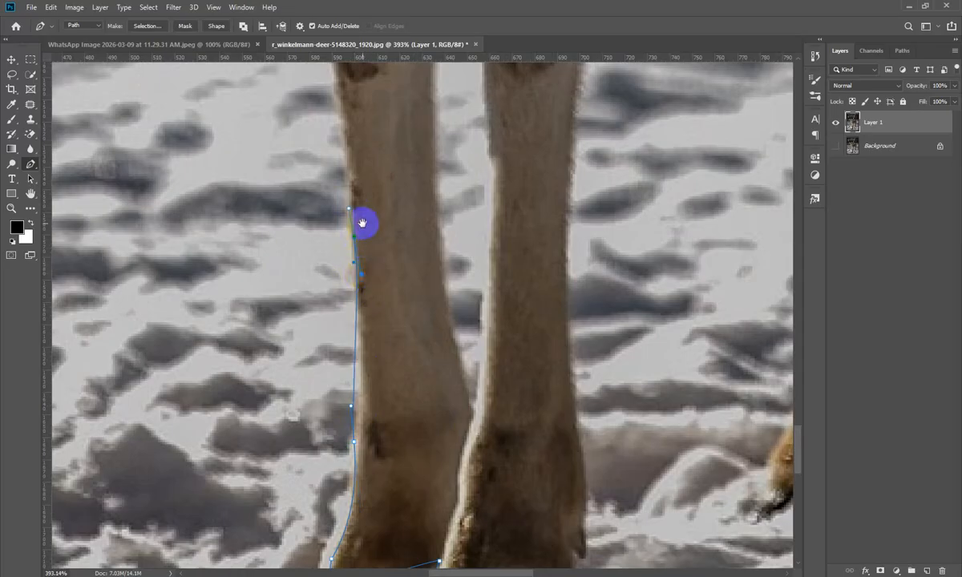
pyautogui.moveTo(365, 221); pyautogui.dragTo(387, 437)
pyautogui.click(352, 256)
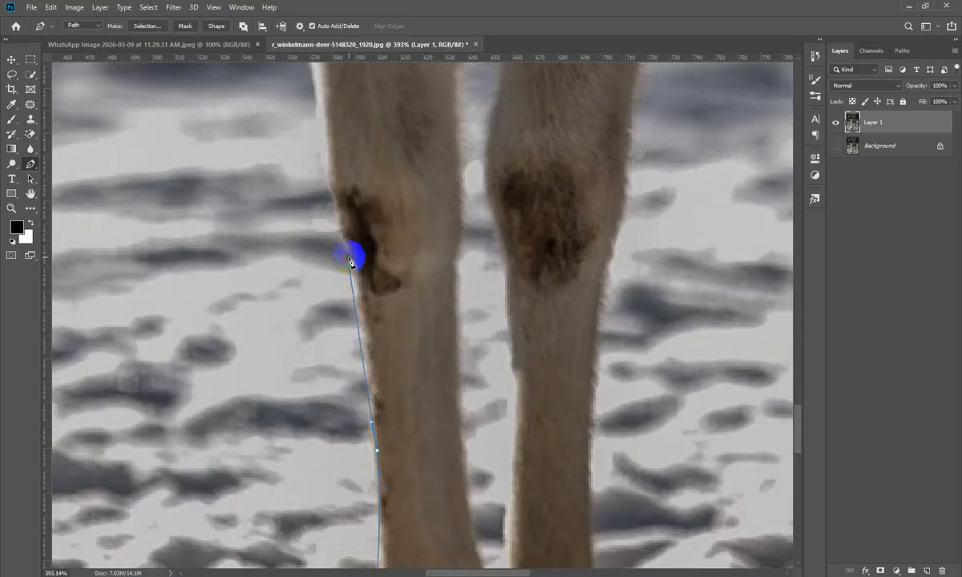
pyautogui.moveTo(357, 148); pyautogui.dragTo(369, 170)
pyautogui.hotkey('ctrl', 'z')
# Extend the path up the upper front leg and around the lower chest, adjusting the curve handle to fit the fur.
pyautogui.moveTo(355, 253); pyautogui.dragTo(433, 458)
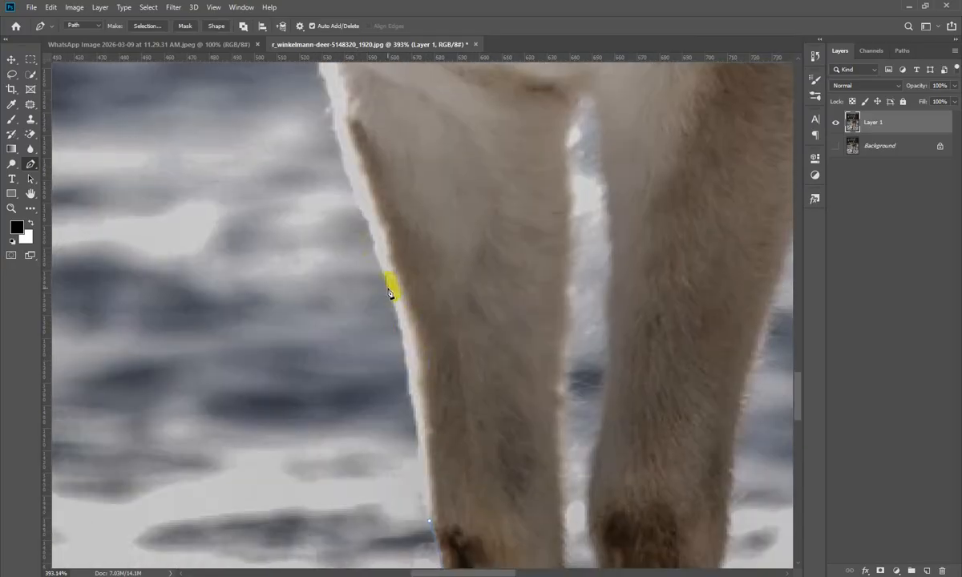
pyautogui.moveTo(372, 243); pyautogui.dragTo(365, 216)
pyautogui.moveTo(365, 159); pyautogui.dragTo(439, 429)
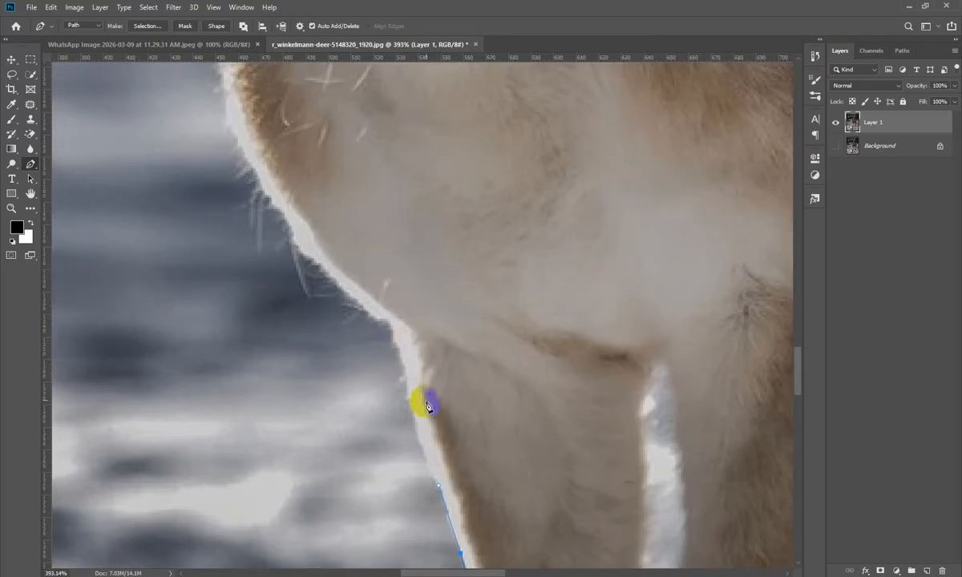
pyautogui.moveTo(395, 332); pyautogui.dragTo(583, 534)
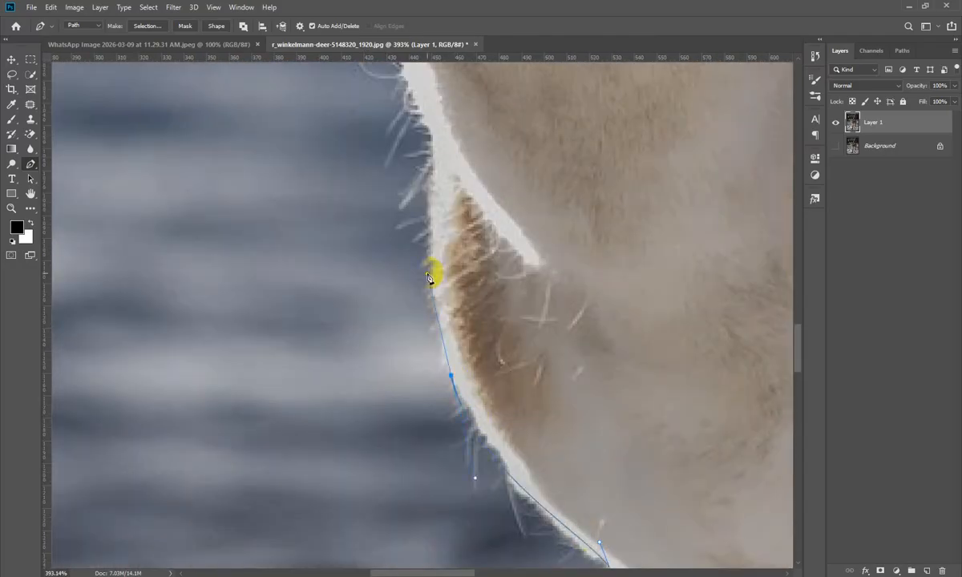
pyautogui.moveTo(451, 369); pyautogui.dragTo(432, 282)
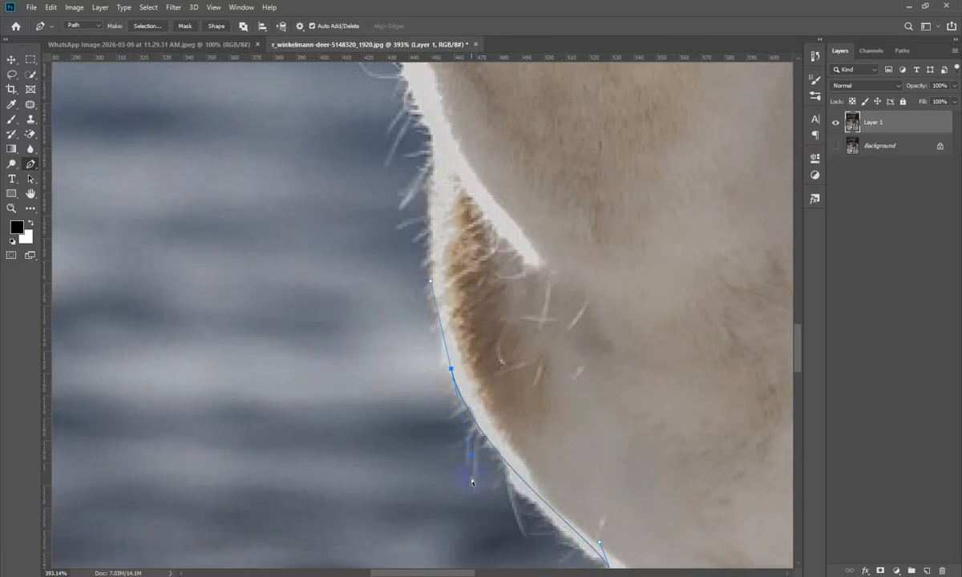
pyautogui.moveTo(472, 459); pyautogui.dragTo(483, 469)
# Trace the path along the white-edged chest up to the lower neck with curved anchor points.
pyautogui.moveTo(490, 336); pyautogui.dragTo(518, 516)
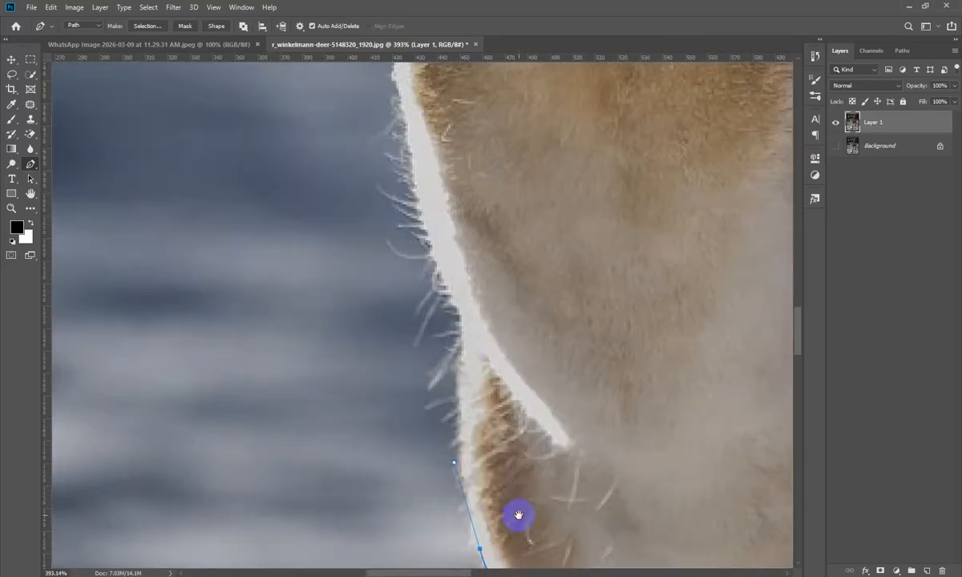
pyautogui.moveTo(471, 346); pyautogui.dragTo(539, 456)
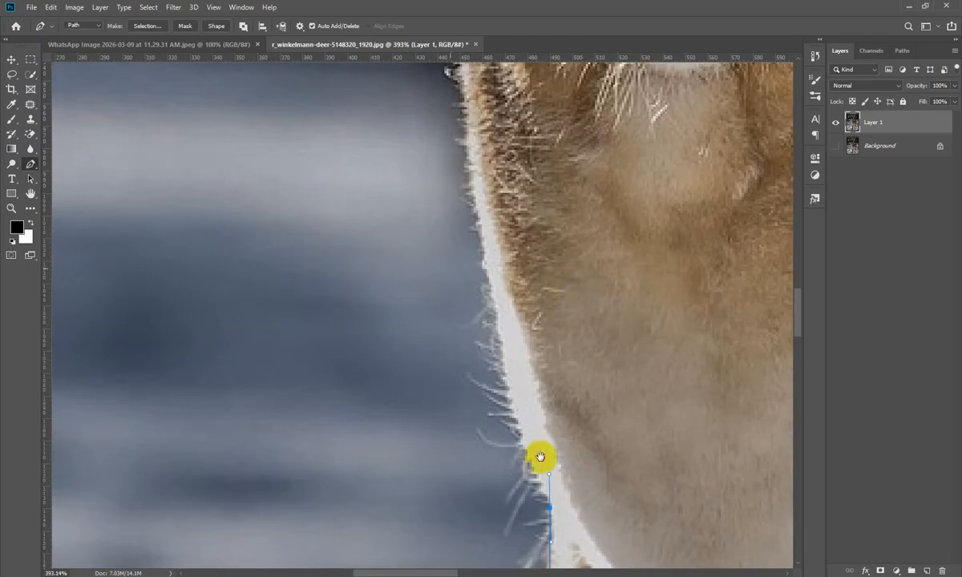
pyautogui.moveTo(470, 147); pyautogui.dragTo(451, 97)
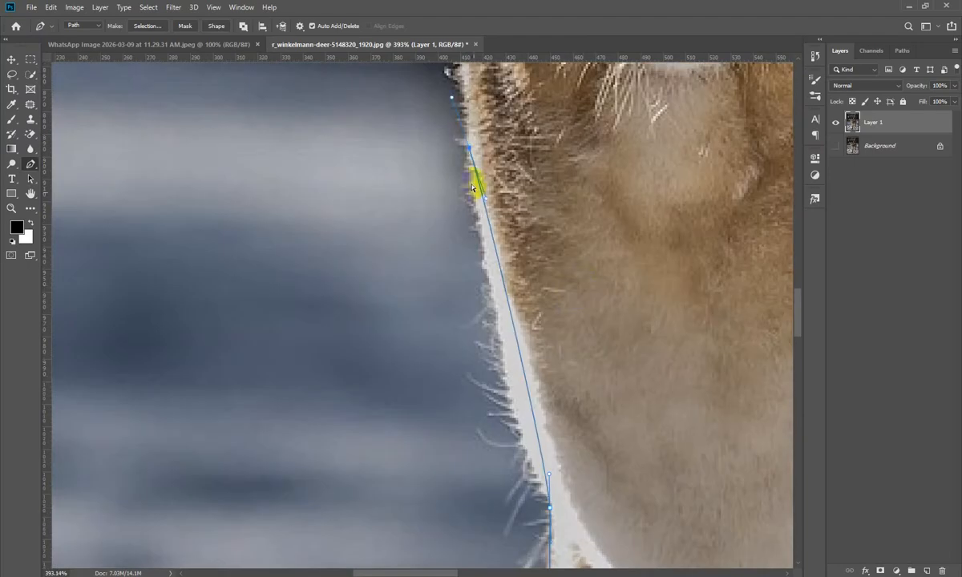
# Continue the path up the side of the neck, past the eye, to the underside of the ear's base.
pyautogui.moveTo(601, 285); pyautogui.dragTo(548, 422)
pyautogui.moveTo(423, 185); pyautogui.dragTo(446, 449)
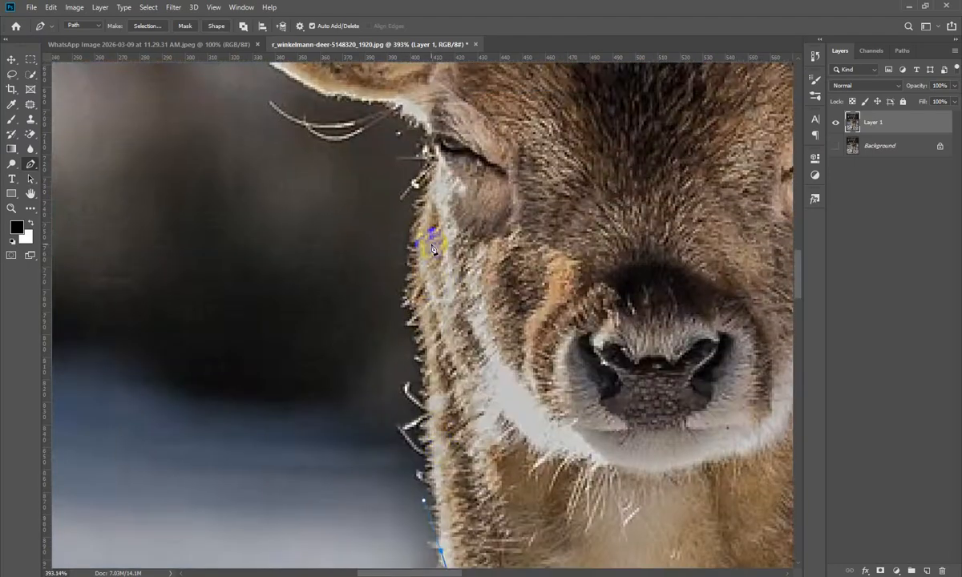
pyautogui.click(421, 205)
pyautogui.moveTo(421, 206); pyautogui.dragTo(458, 323)
pyautogui.click(459, 304)
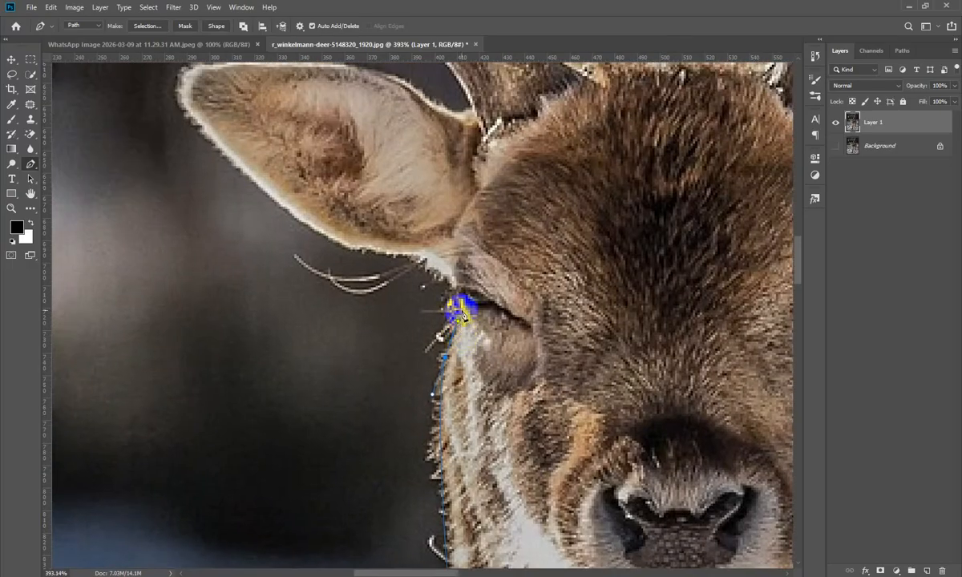
pyautogui.moveTo(418, 257); pyautogui.dragTo(399, 254)
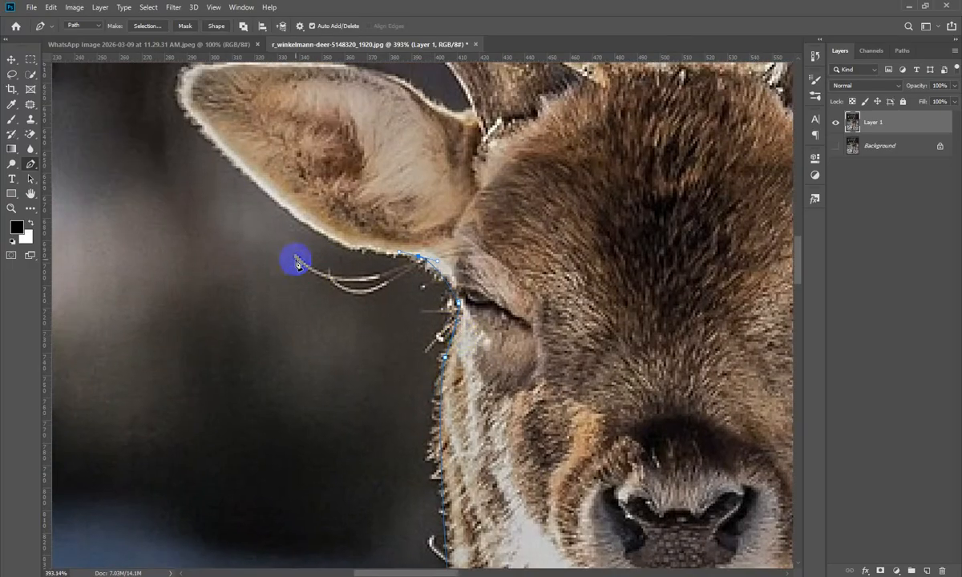
# Trace the lower edge of the ear with a curved segment and adjust its direction handle to follow the outline.
pyautogui.moveTo(345, 201); pyautogui.dragTo(488, 326)
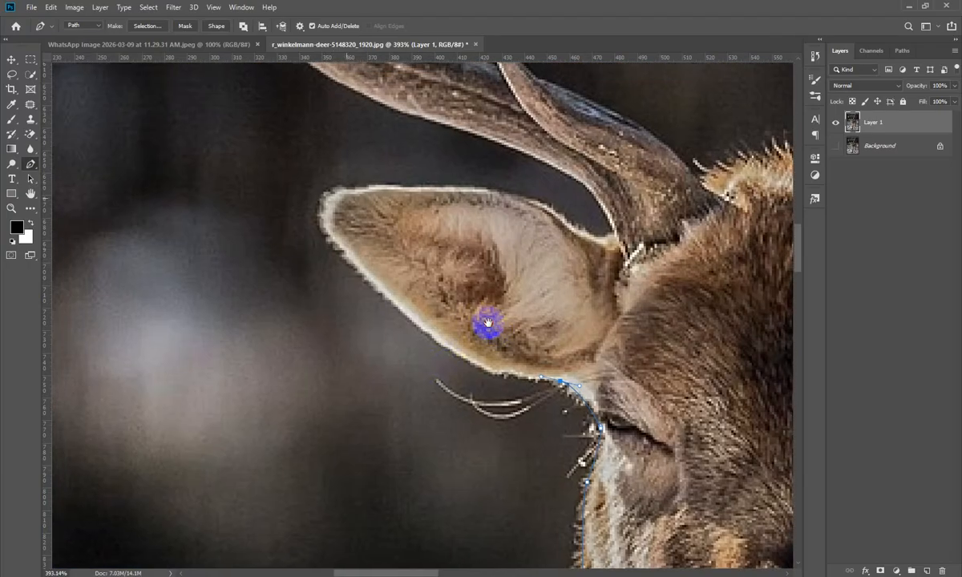
pyautogui.moveTo(401, 314); pyautogui.dragTo(379, 277)
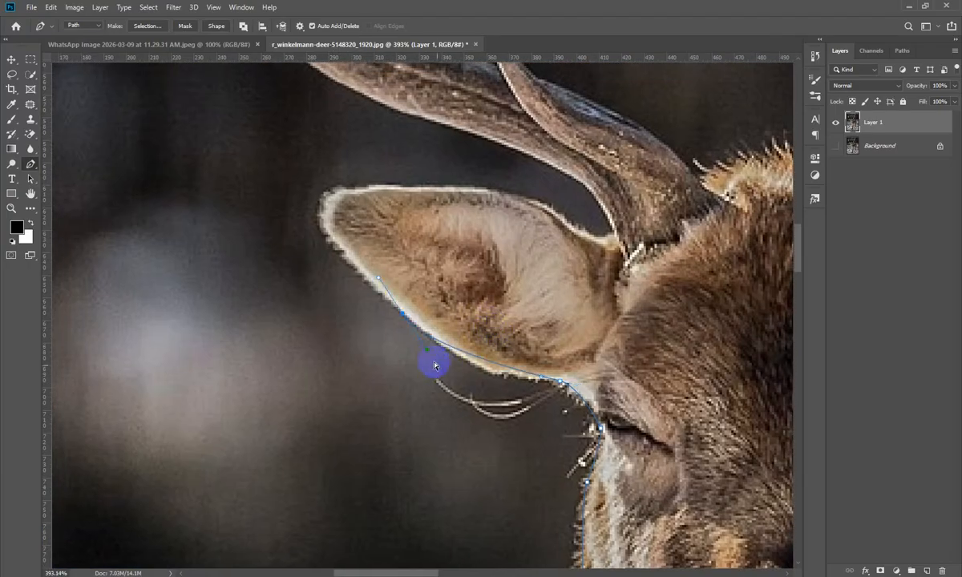
pyautogui.keyDown('ctrl'); pyautogui.click(466, 381); pyautogui.keyUp('ctrl')
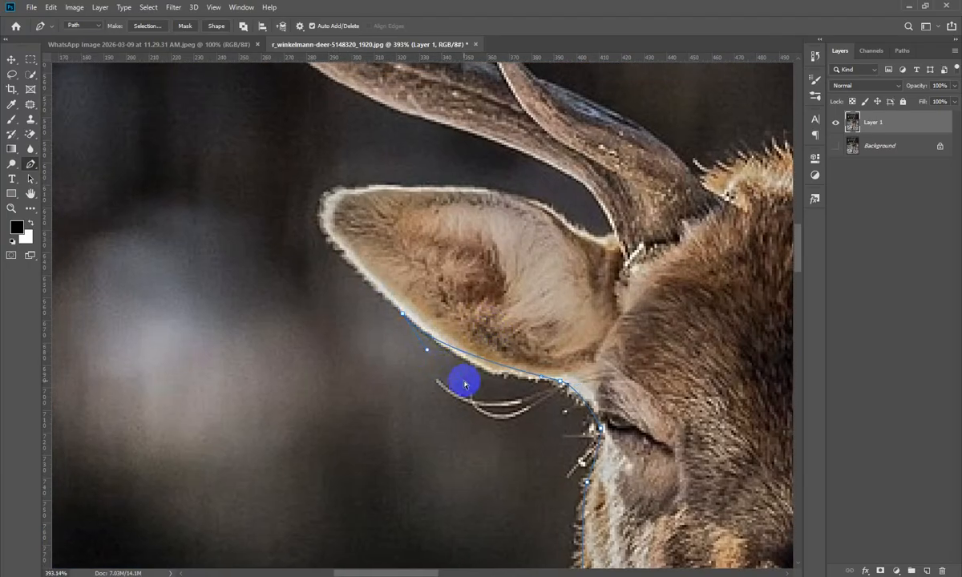
pyautogui.moveTo(427, 353); pyautogui.dragTo(490, 391)
pyautogui.moveTo(338, 213); pyautogui.dragTo(484, 308)
pyautogui.hotkey('ctrl', 'z')
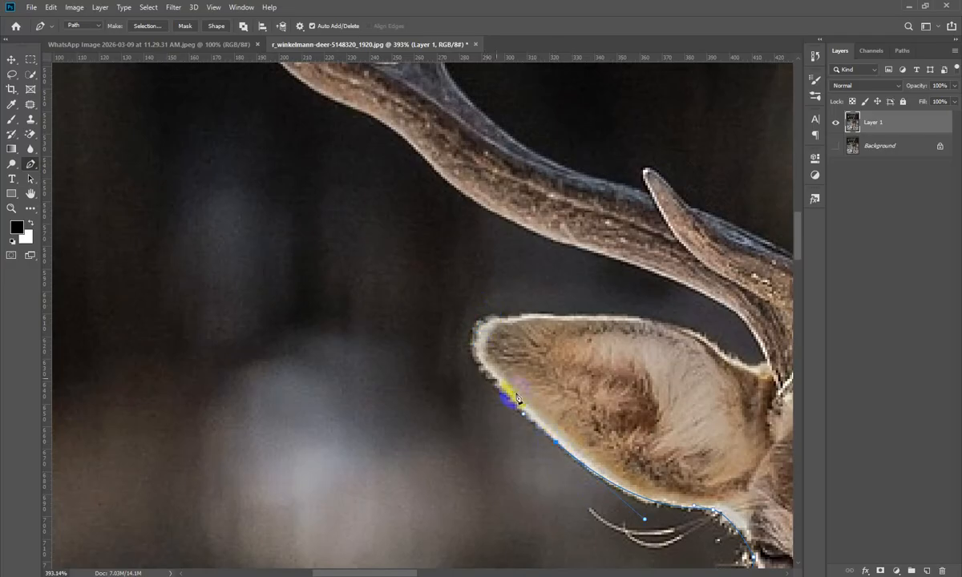
# Curve the path around the ear tip and along its upper edge to the base of the antler.
pyautogui.moveTo(477, 336); pyautogui.dragTo(301, 308)
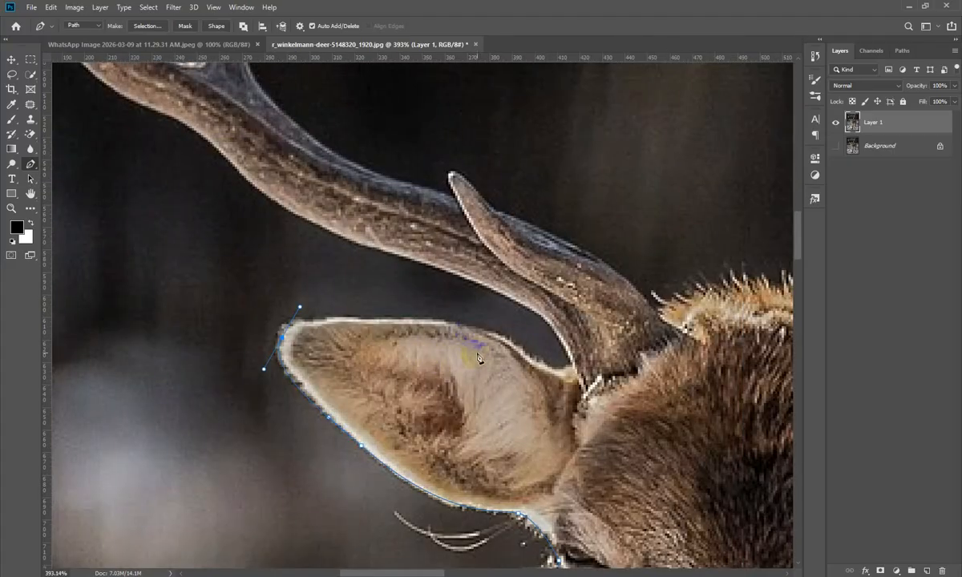
pyautogui.moveTo(473, 335); pyautogui.dragTo(508, 341)
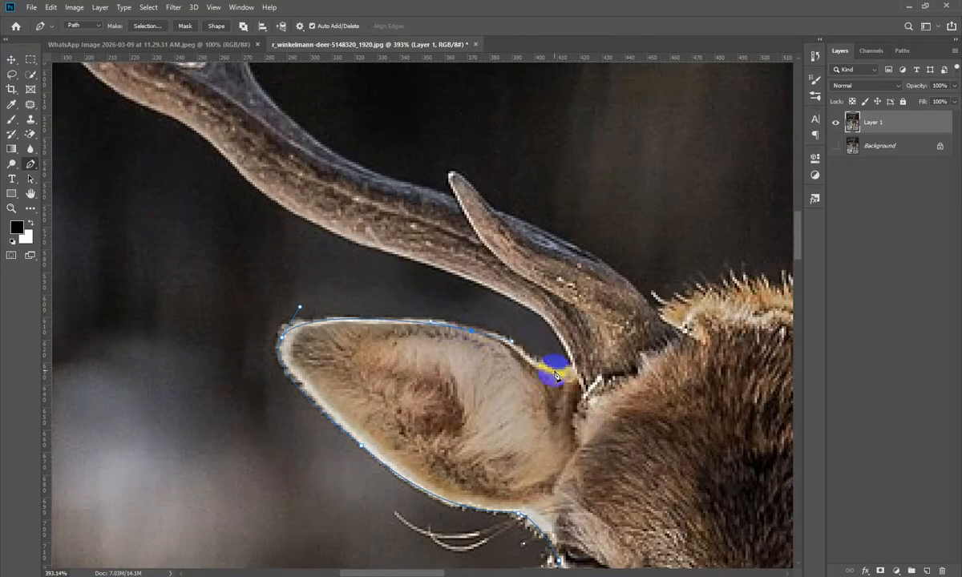
pyautogui.moveTo(553, 366); pyautogui.dragTo(636, 449)
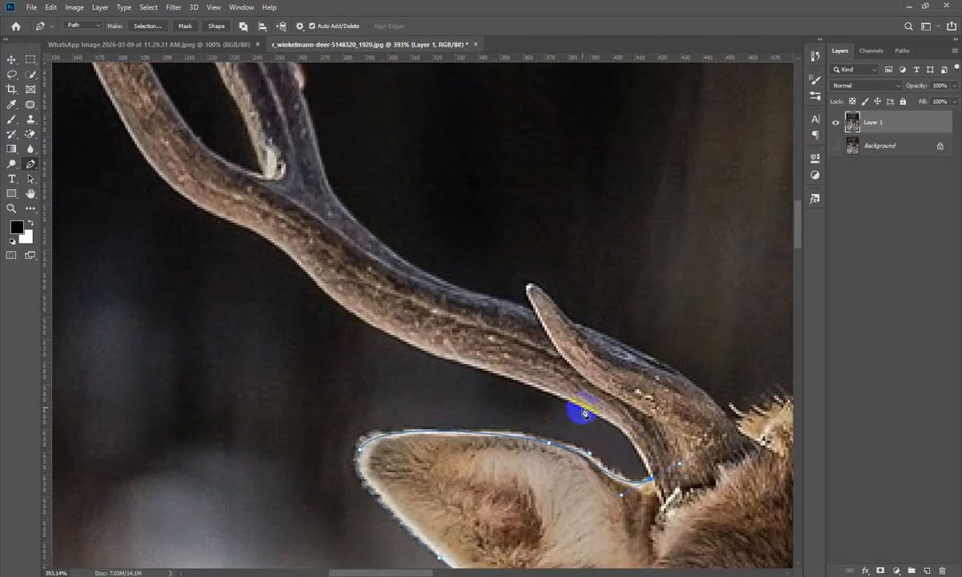
# Trace the lower edge of the left antler's beam from its base beside the ear outward with curved Pen tool anchor points.
pyautogui.moveTo(583, 408); pyautogui.dragTo(518, 382)
pyautogui.hotkey('ctrl', 'space')
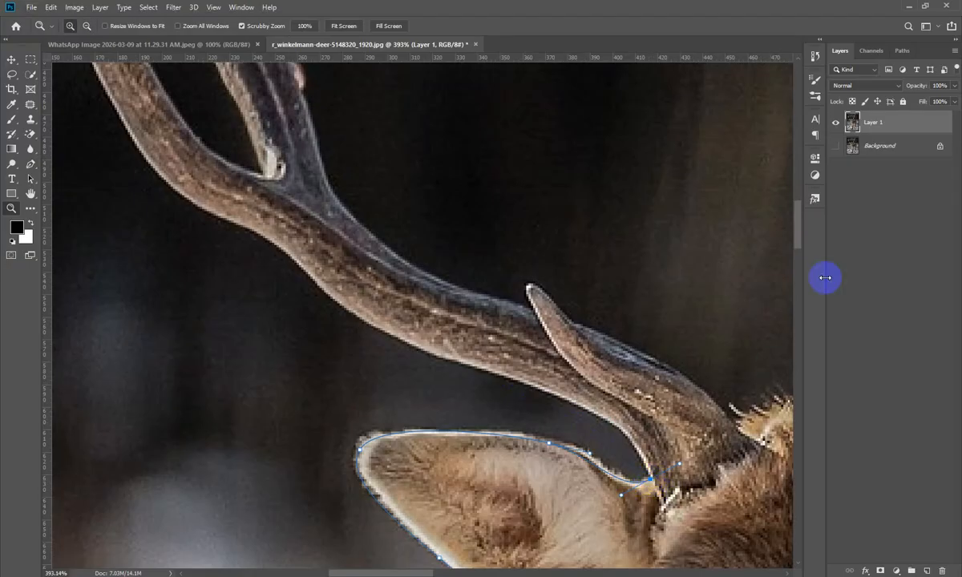
pyautogui.press('p')
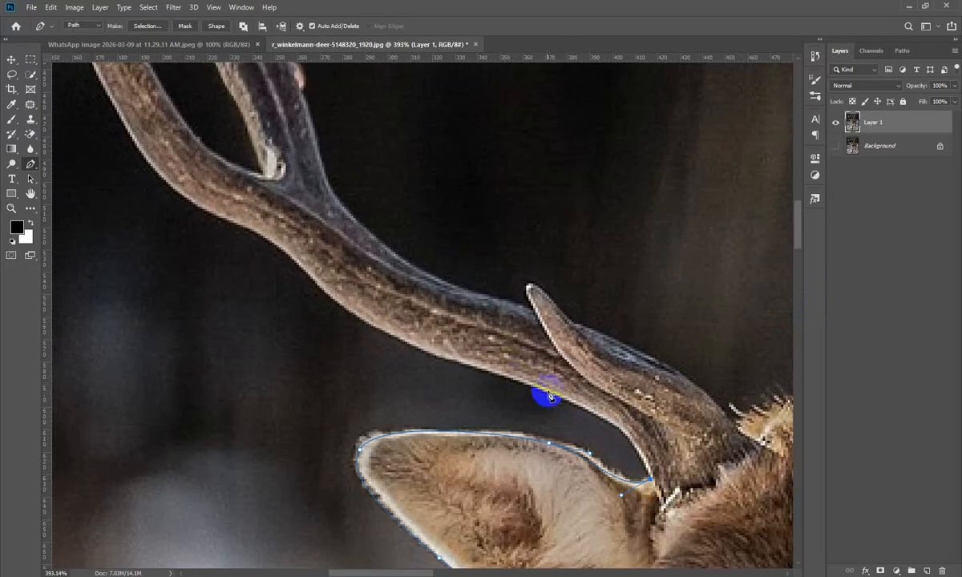
pyautogui.moveTo(513, 382); pyautogui.dragTo(582, 407)
pyautogui.moveTo(495, 377); pyautogui.dragTo(421, 310)
pyautogui.moveTo(364, 289); pyautogui.dragTo(316, 266)
# Curve the path up the outer edge of the left antler's hooked tine to where it crosses the main beam.
pyautogui.moveTo(312, 216); pyautogui.dragTo(398, 465)
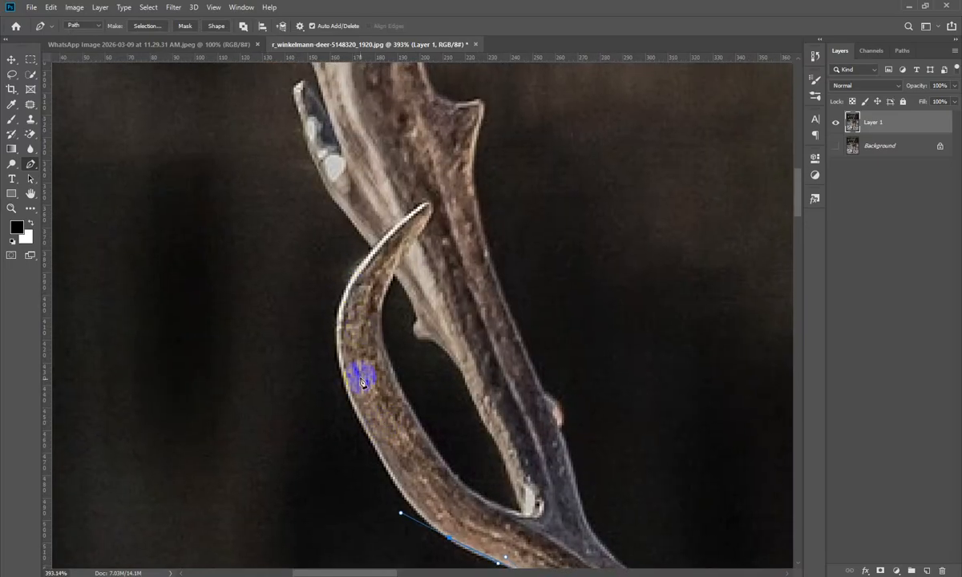
pyautogui.moveTo(343, 377); pyautogui.dragTo(338, 344)
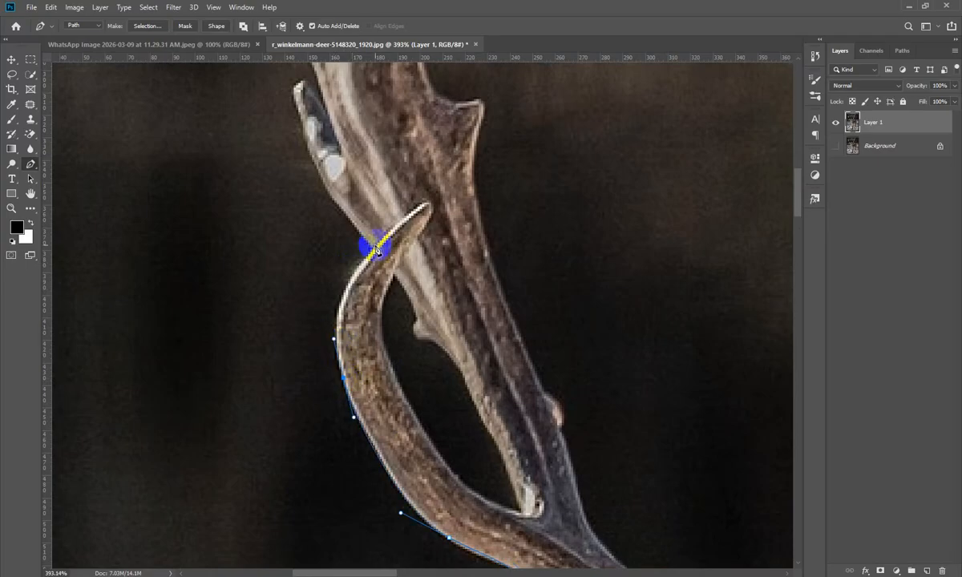
pyautogui.moveTo(373, 250); pyautogui.dragTo(326, 313)
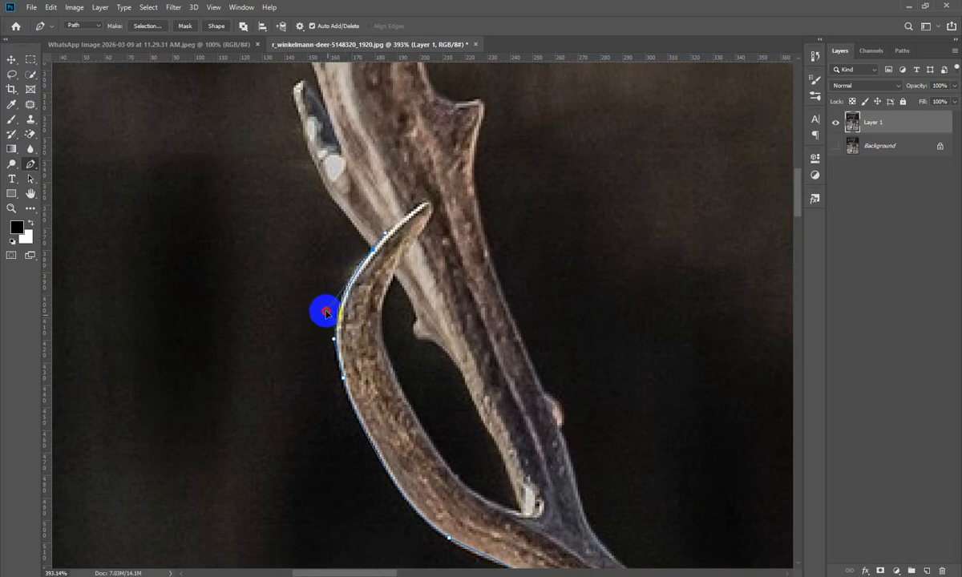
# Trace the path around the short pale stub on the left antler's outer edge and back to the main beam.
pyautogui.moveTo(345, 191); pyautogui.dragTo(444, 302)
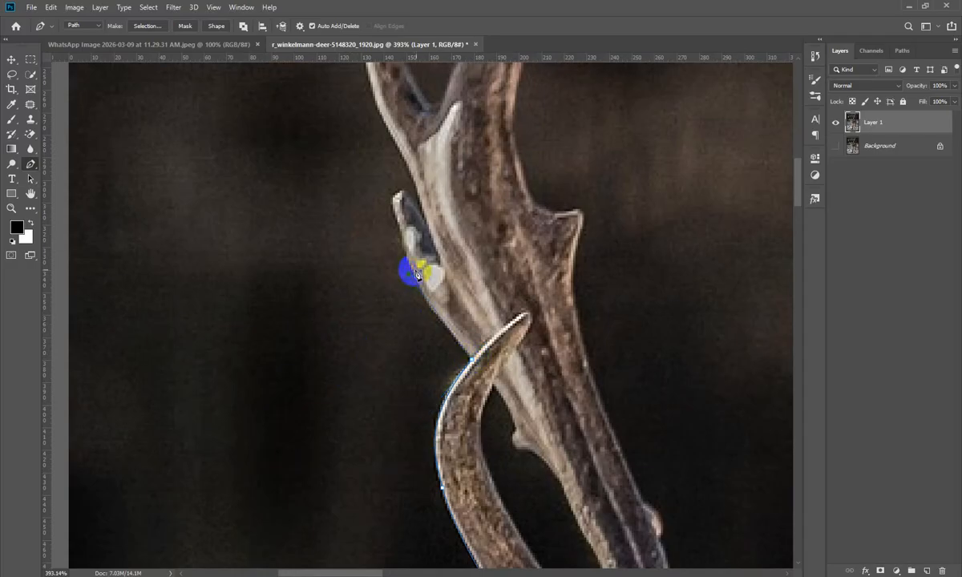
pyautogui.moveTo(430, 319); pyautogui.dragTo(424, 286)
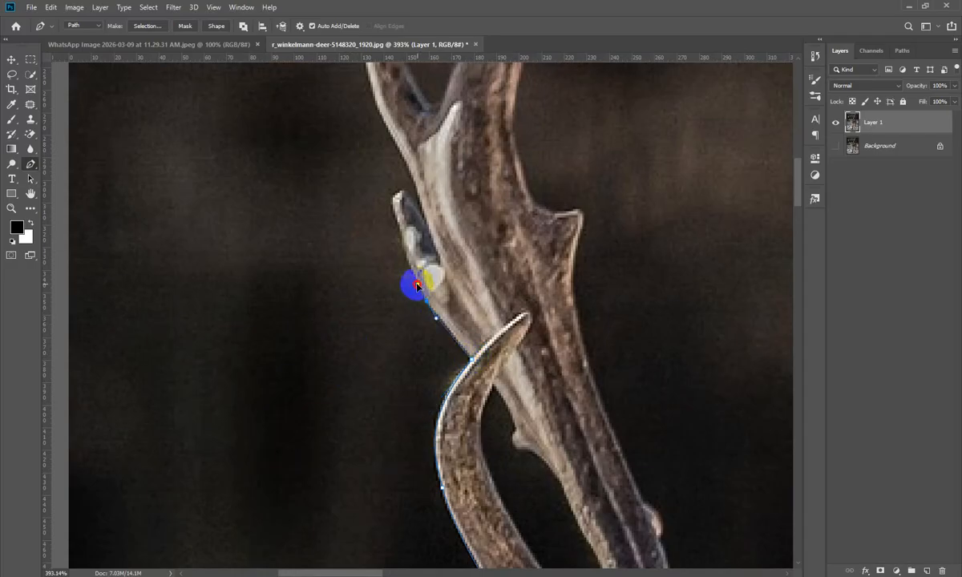
pyautogui.moveTo(414, 222); pyautogui.dragTo(440, 315)
pyautogui.moveTo(441, 377); pyautogui.dragTo(422, 294)
pyautogui.click(429, 289)
pyautogui.scroll(5, 445, 280)
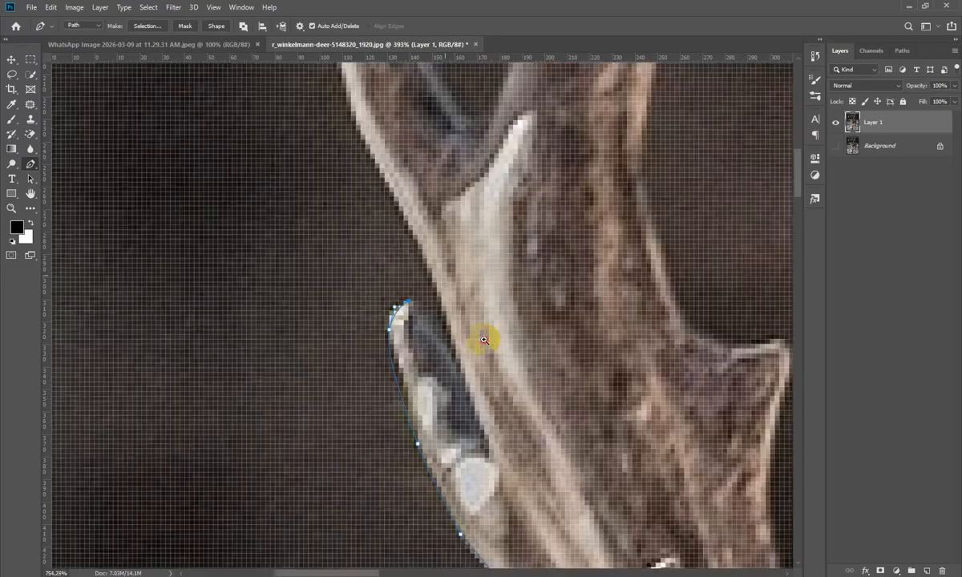
pyautogui.moveTo(453, 375)
pyautogui.mouseDown()
pyautogui.moveTo(462, 398)
pyautogui.moveTo(419, 313)
pyautogui.moveTo(440, 371)
pyautogui.mouseUp()
pyautogui.keyDown('ctrl'); pyautogui.click(460, 330); pyautogui.keyUp('ctrl')
pyautogui.keyDown('alt'); pyautogui.click(452, 381); pyautogui.keyUp('alt')
# Trace the outer edge of the left antler's smaller upper tine and round its tip, with a corner anchor there.
pyautogui.moveTo(428, 310); pyautogui.dragTo(401, 261)
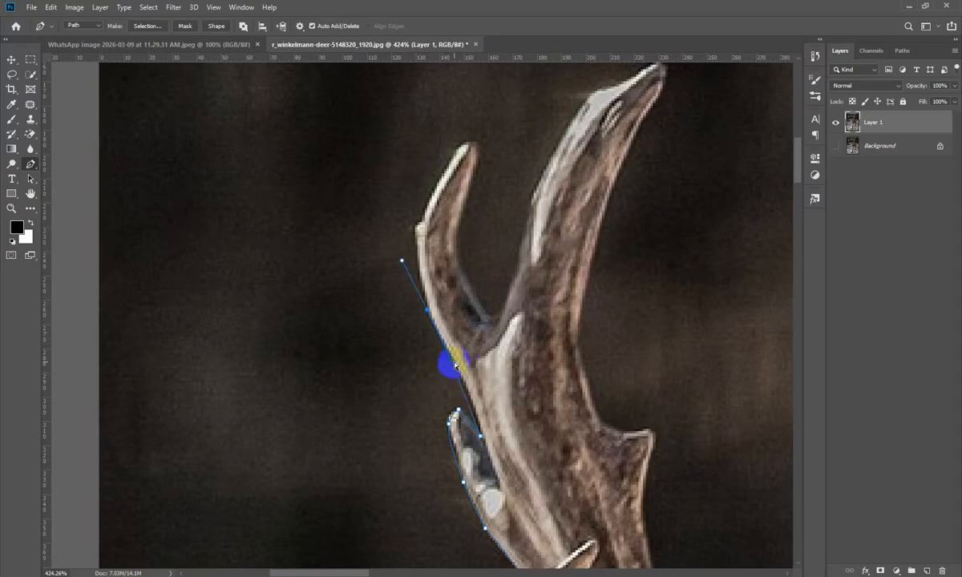
pyautogui.moveTo(455, 365); pyautogui.dragTo(472, 385)
pyautogui.moveTo(439, 280); pyautogui.dragTo(445, 379)
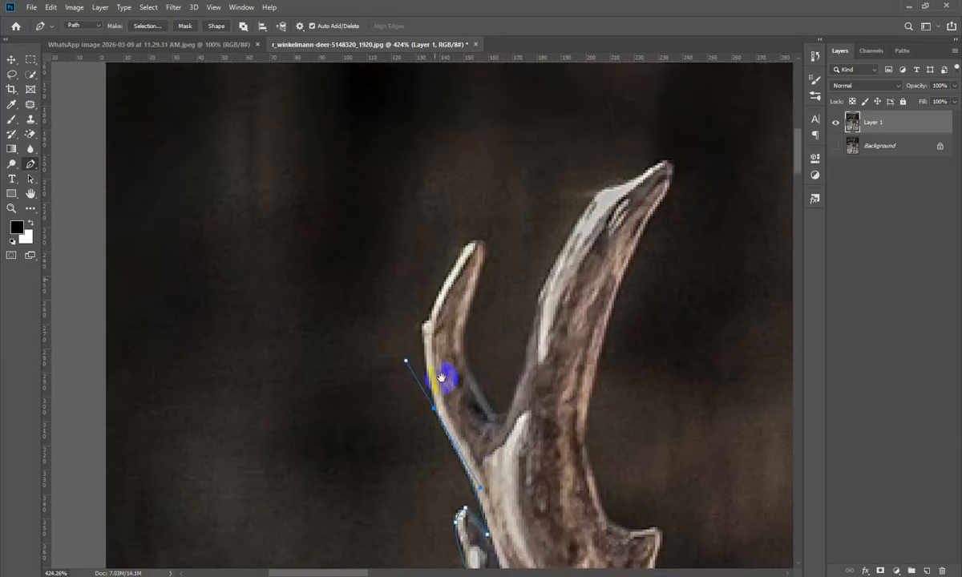
pyautogui.moveTo(424, 328); pyautogui.dragTo(429, 318)
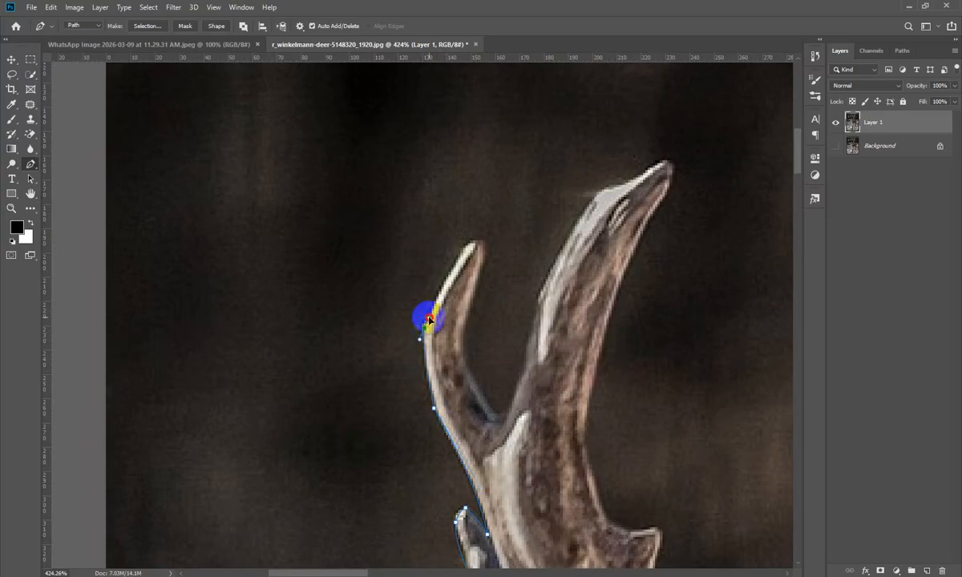
pyautogui.moveTo(473, 241); pyautogui.dragTo(482, 235)
pyautogui.keyDown('alt'); pyautogui.click(472, 242); pyautogui.keyUp('alt')
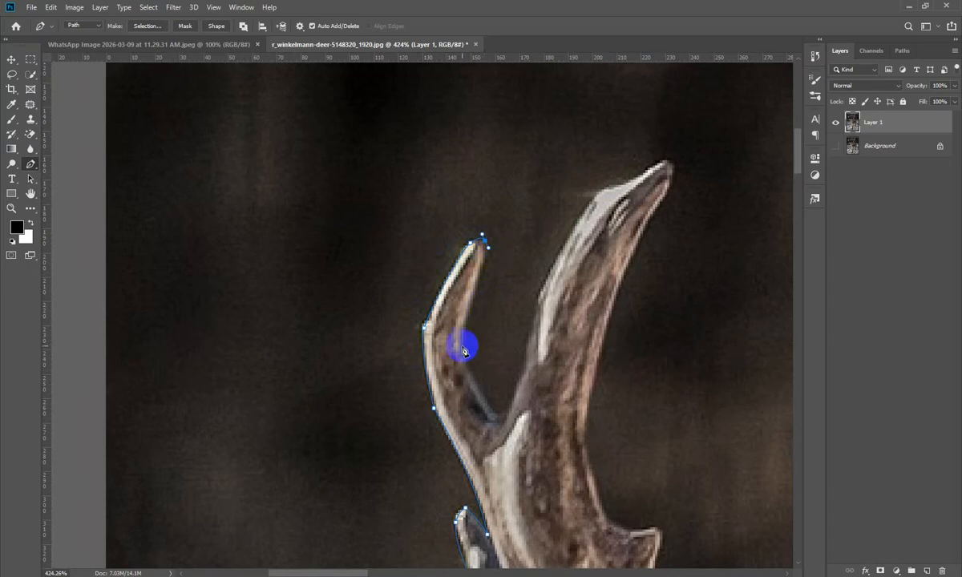
# Trace down the inside of the smaller tine through the fork and up the tall tine to its tip.
pyautogui.moveTo(464, 344); pyautogui.dragTo(467, 377)
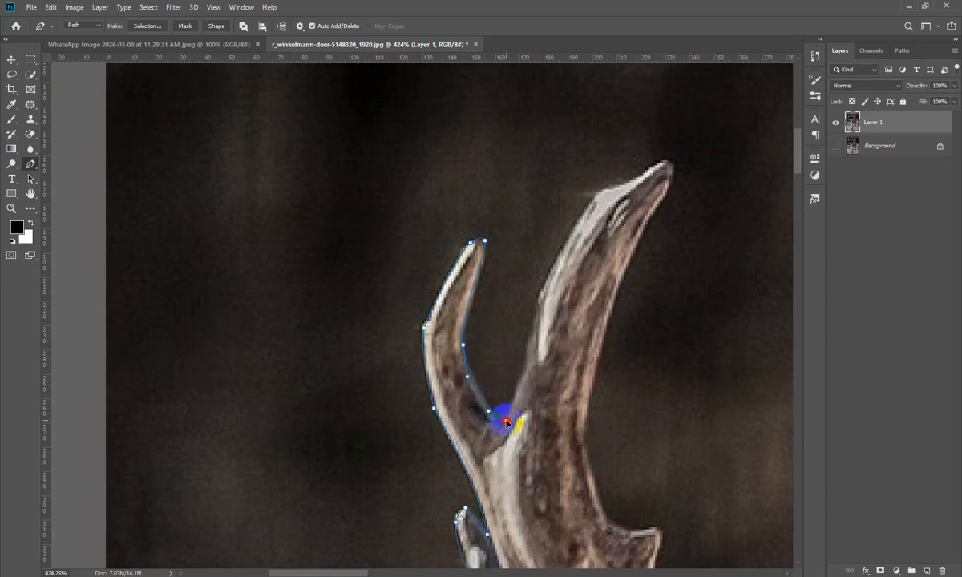
pyautogui.moveTo(498, 415); pyautogui.dragTo(551, 268)
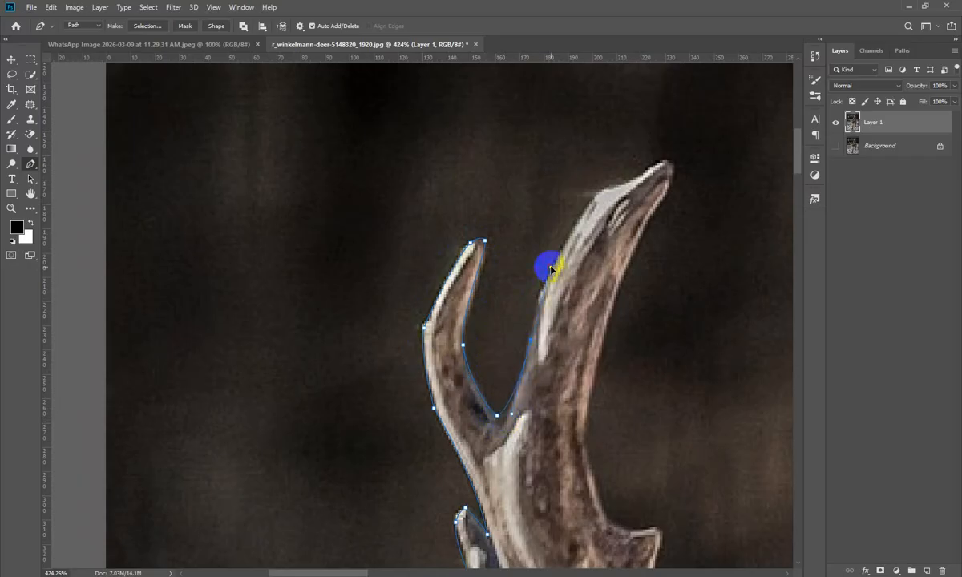
pyautogui.moveTo(587, 231); pyautogui.dragTo(586, 322)
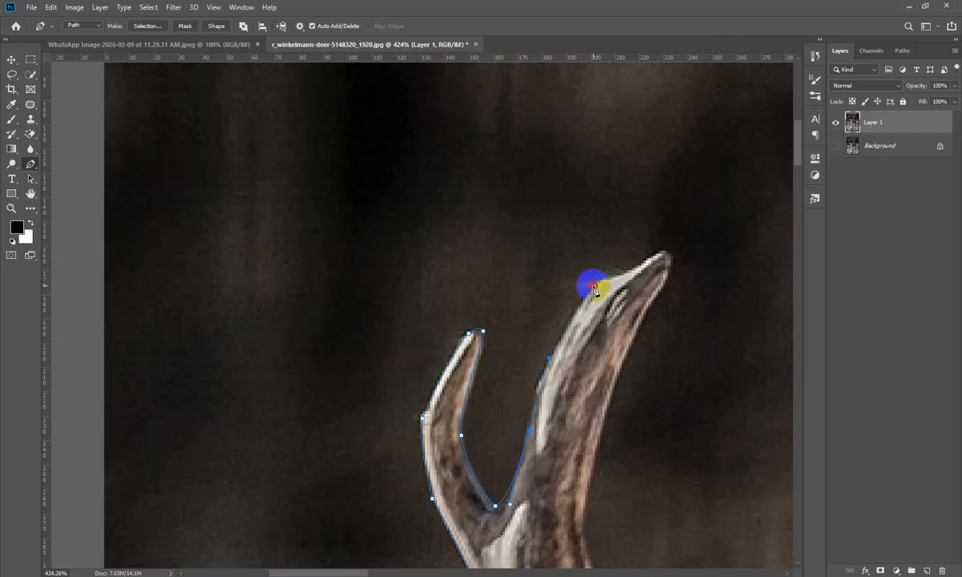
pyautogui.moveTo(594, 286); pyautogui.dragTo(618, 255)
pyautogui.keyDown('alt'); pyautogui.click(596, 287); pyautogui.keyUp('alt')
pyautogui.moveTo(622, 276); pyautogui.dragTo(657, 304)
pyautogui.click(668, 251)
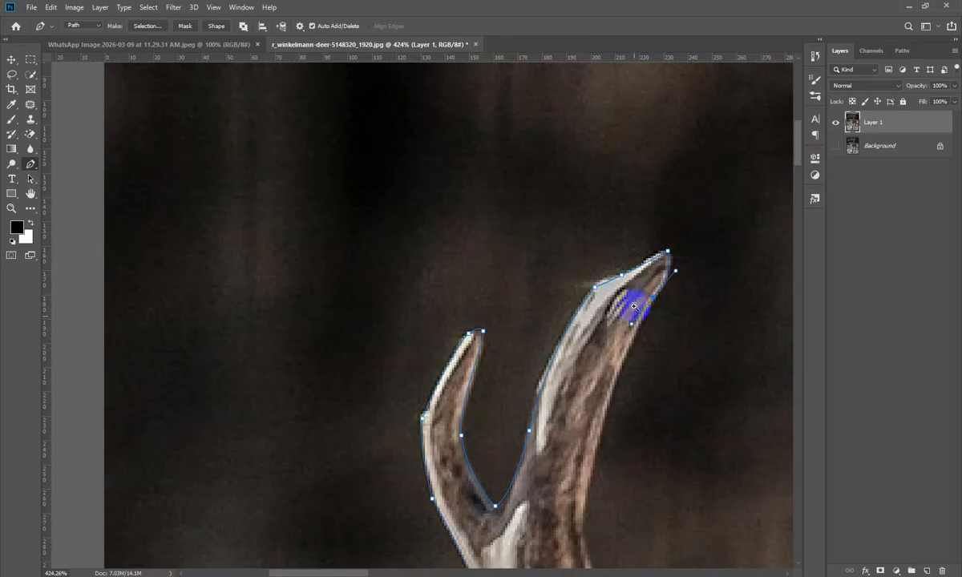
# Trace down the inner edge of the left antler's tall tine to the tip of the pointed spur.
pyautogui.scroll(-3, 624, 305)
pyautogui.moveTo(607, 277)
pyautogui.mouseDown()
pyautogui.moveTo(596, 312)
pyautogui.moveTo(609, 280)
pyautogui.moveTo(605, 289)
pyautogui.mouseUp()
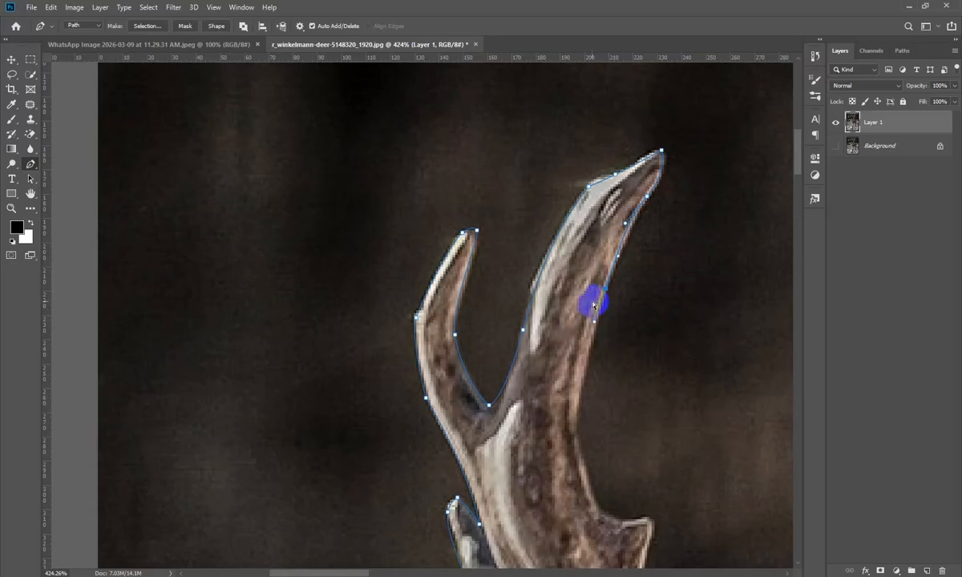
pyautogui.moveTo(584, 406)
pyautogui.mouseDown()
pyautogui.moveTo(579, 321)
pyautogui.moveTo(580, 391)
pyautogui.mouseUp()
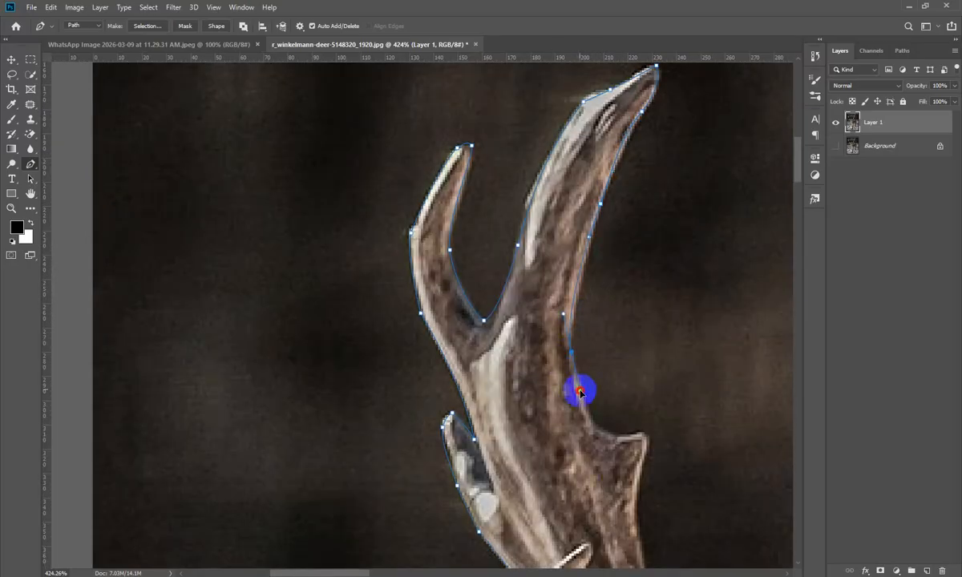
pyautogui.moveTo(620, 478); pyautogui.dragTo(586, 344)
pyautogui.moveTo(568, 295); pyautogui.dragTo(582, 304)
pyautogui.click(612, 301)
# Continue the path from the spur down the left antler's inner edge and around the small reddish bump.
pyautogui.moveTo(610, 343); pyautogui.dragTo(603, 232)
pyautogui.moveTo(634, 324); pyautogui.dragTo(601, 290)
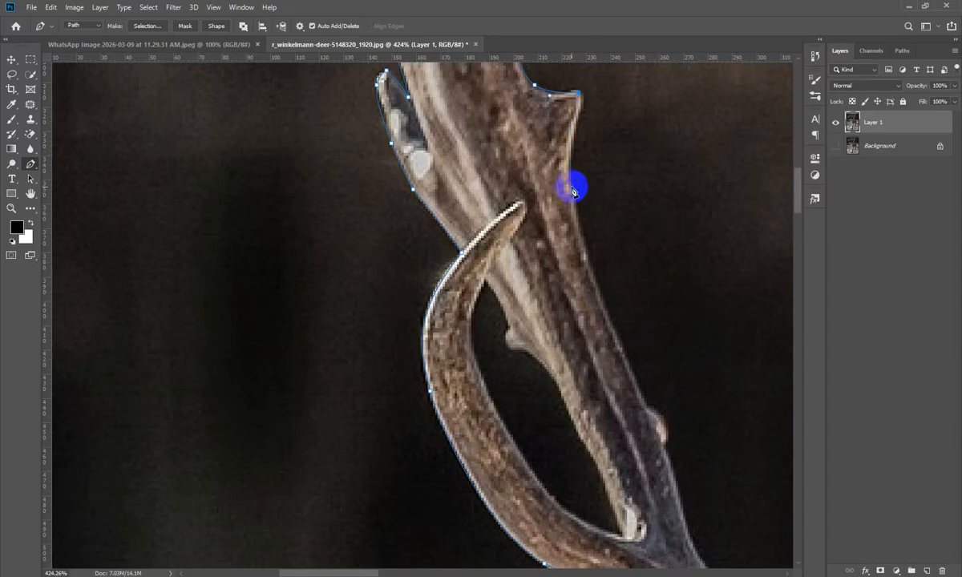
pyautogui.moveTo(571, 189); pyautogui.dragTo(582, 218)
pyautogui.moveTo(632, 367); pyautogui.dragTo(647, 394)
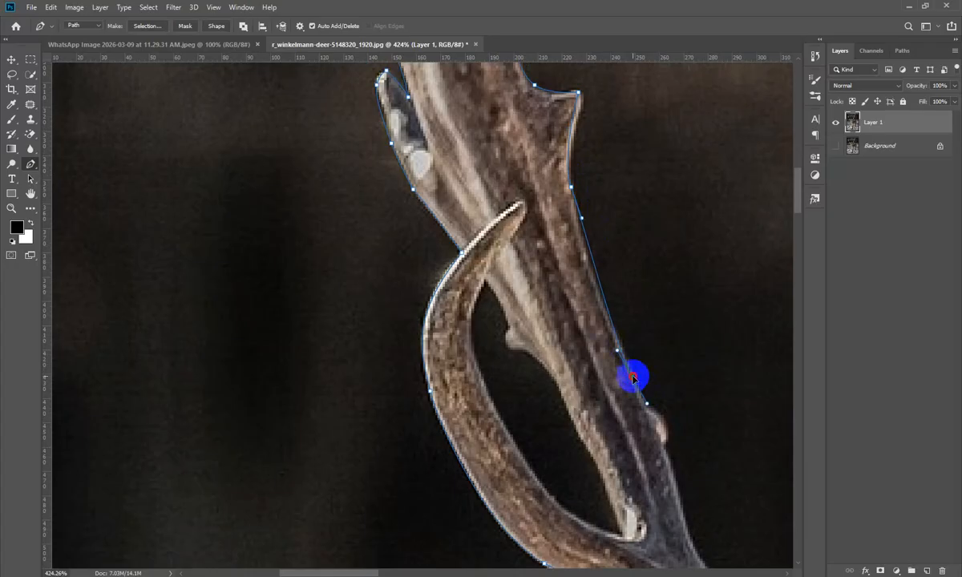
pyautogui.moveTo(658, 431); pyautogui.dragTo(544, 259)
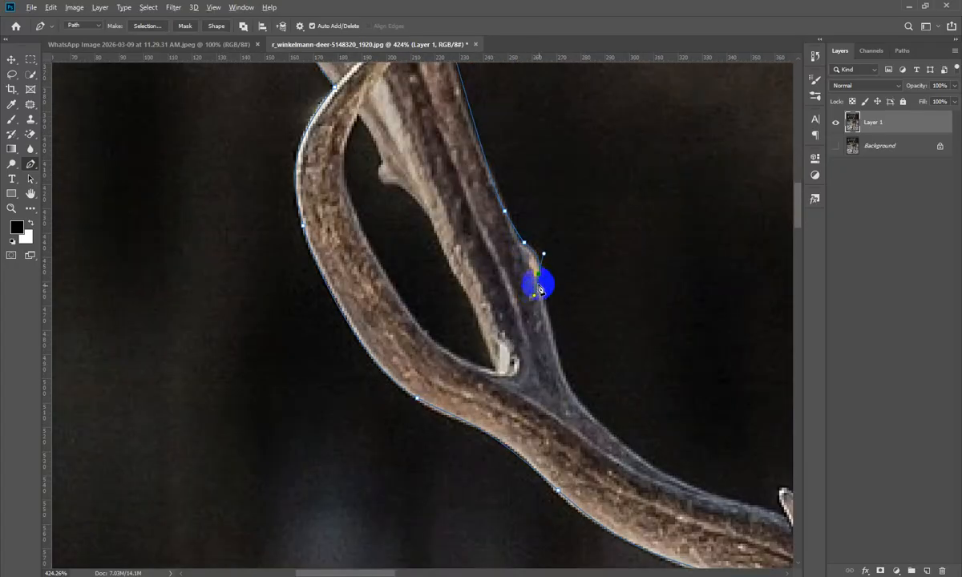
# Trace the upper edge of the left antler's lower beam and around the tip of its brow tine.
pyautogui.moveTo(578, 401); pyautogui.dragTo(391, 232)
pyautogui.moveTo(474, 314); pyautogui.dragTo(548, 334)
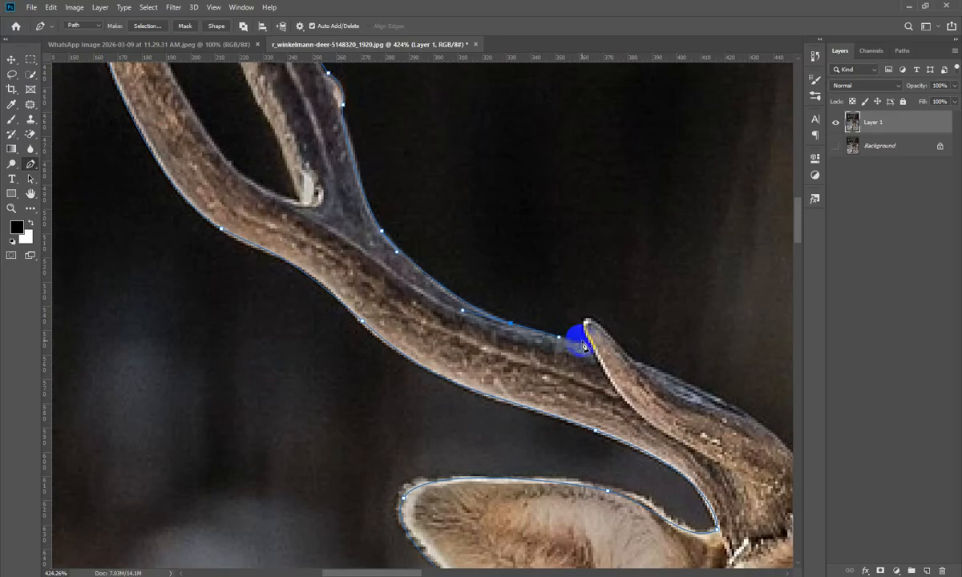
pyautogui.click(587, 327)
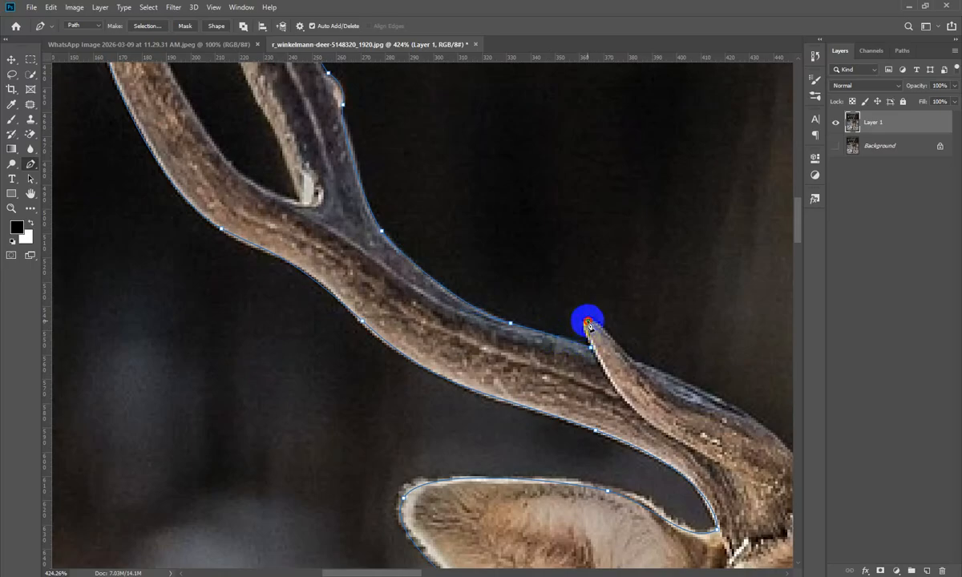
pyautogui.moveTo(594, 318); pyautogui.dragTo(631, 364)
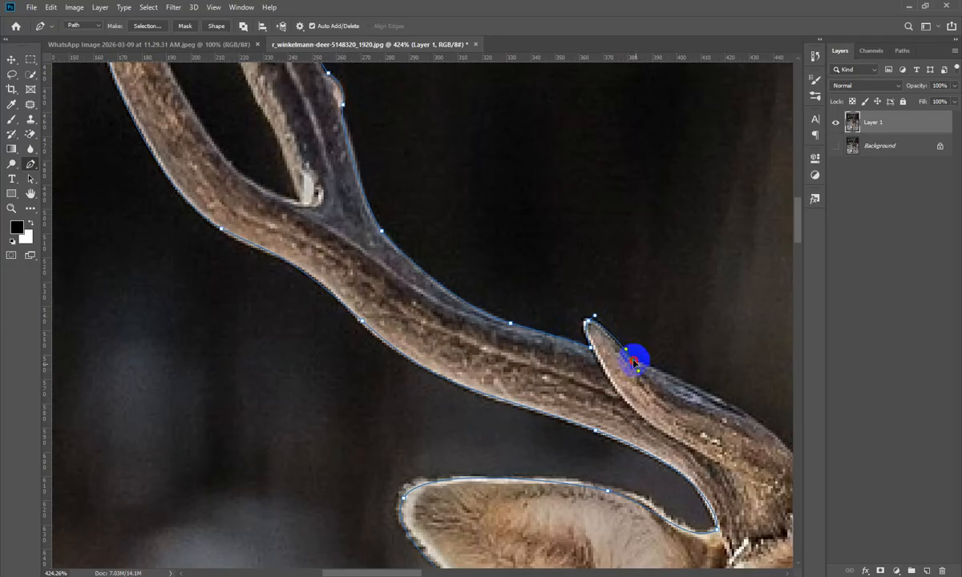
# Carry the path down to the left antler's base and arch it over the head fur to the right antler's base.
pyautogui.moveTo(633, 362); pyautogui.dragTo(318, 247)
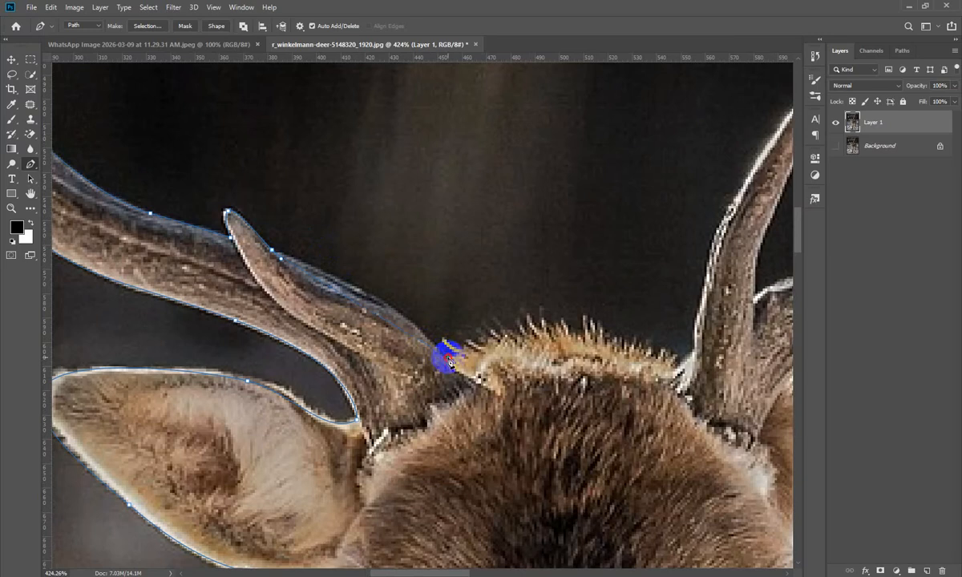
pyautogui.moveTo(449, 361); pyautogui.dragTo(369, 276)
pyautogui.moveTo(574, 336); pyautogui.dragTo(419, 376)
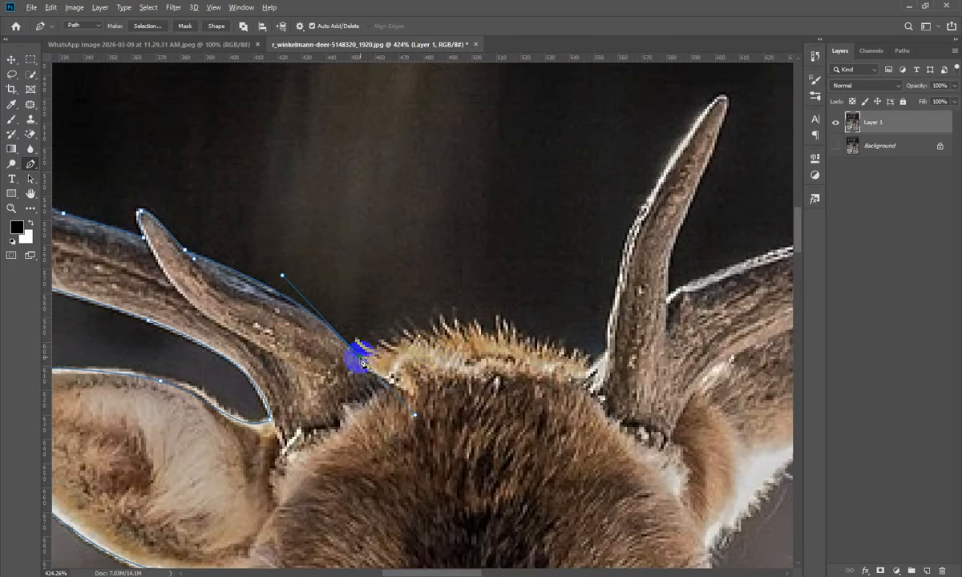
pyautogui.moveTo(581, 362); pyautogui.dragTo(481, 288)
pyautogui.moveTo(627, 313); pyautogui.dragTo(545, 355)
pyautogui.keyDown('alt'); pyautogui.click(511, 410); pyautogui.keyUp('alt')
pyautogui.click(524, 394)
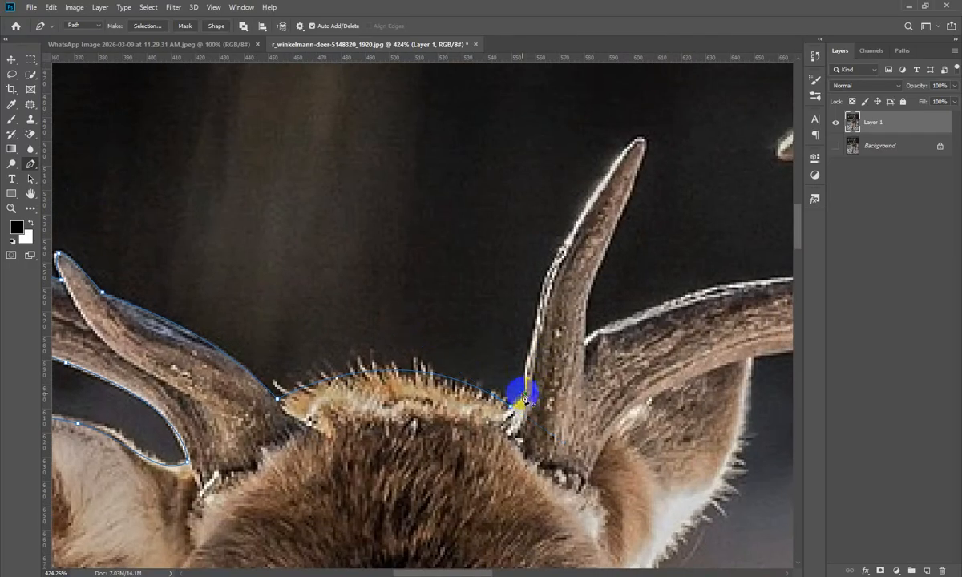
# Trace around the right antler's upright brow tine, up its white edge, over the tip and down to the beam.
pyautogui.moveTo(565, 320); pyautogui.dragTo(524, 431)
pyautogui.moveTo(594, 252); pyautogui.dragTo(630, 227)
pyautogui.moveTo(560, 277); pyautogui.dragTo(479, 390)
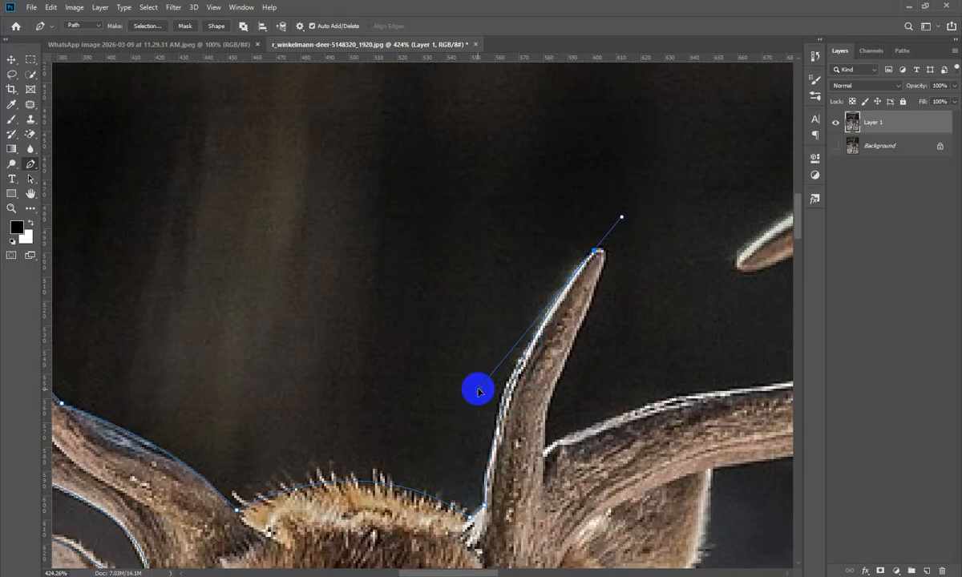
pyautogui.keyDown('alt'); pyautogui.click(596, 254); pyautogui.keyUp('alt')
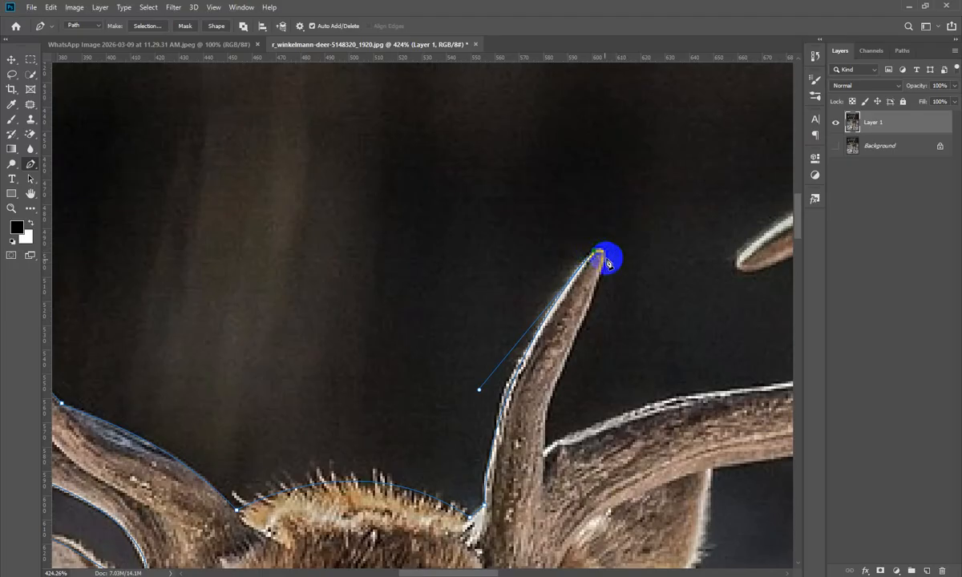
pyautogui.moveTo(594, 296); pyautogui.dragTo(625, 202)
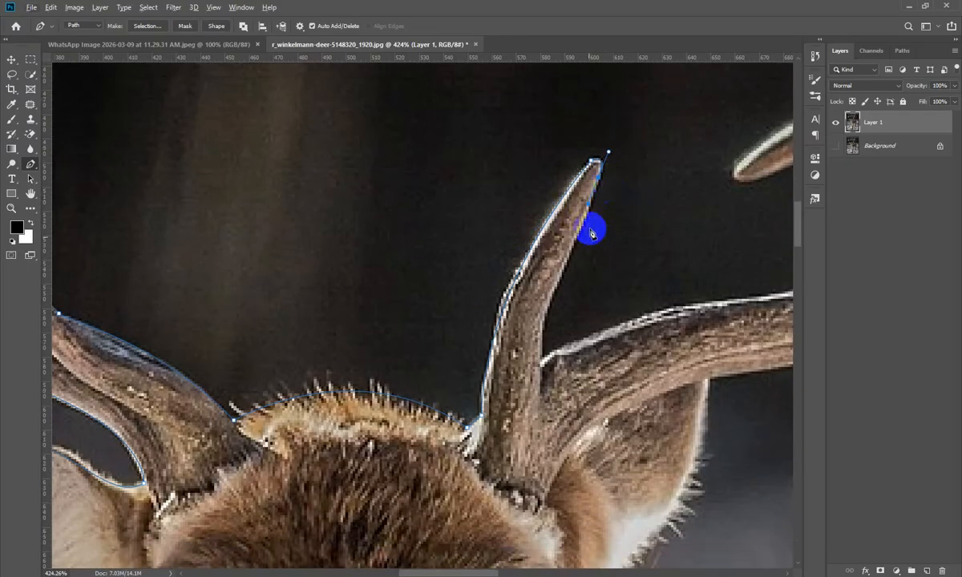
pyautogui.moveTo(545, 362); pyautogui.dragTo(555, 260)
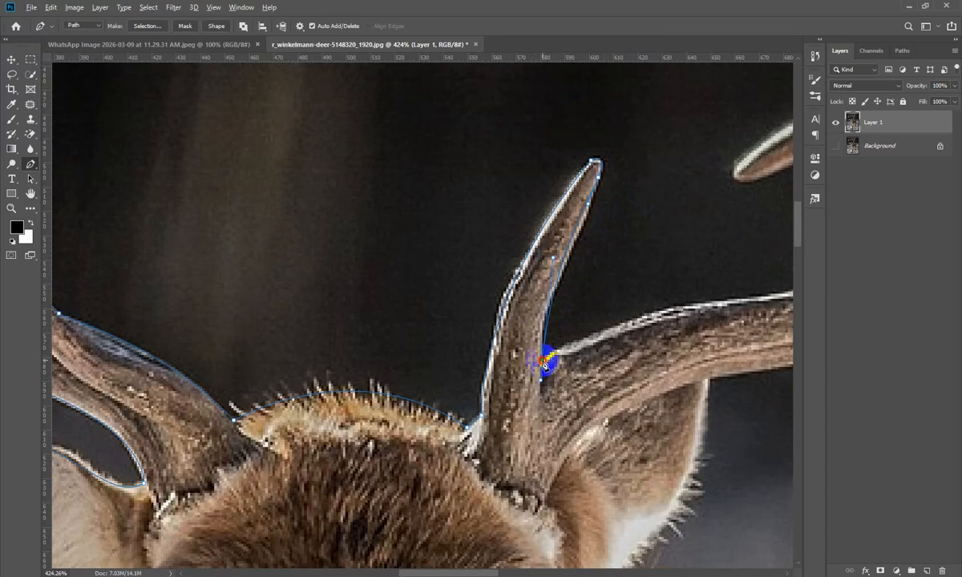
# Trace the white upper edge of the right antler's beam up to the base of its hooked side tine.
pyautogui.moveTo(580, 343); pyautogui.dragTo(405, 351)
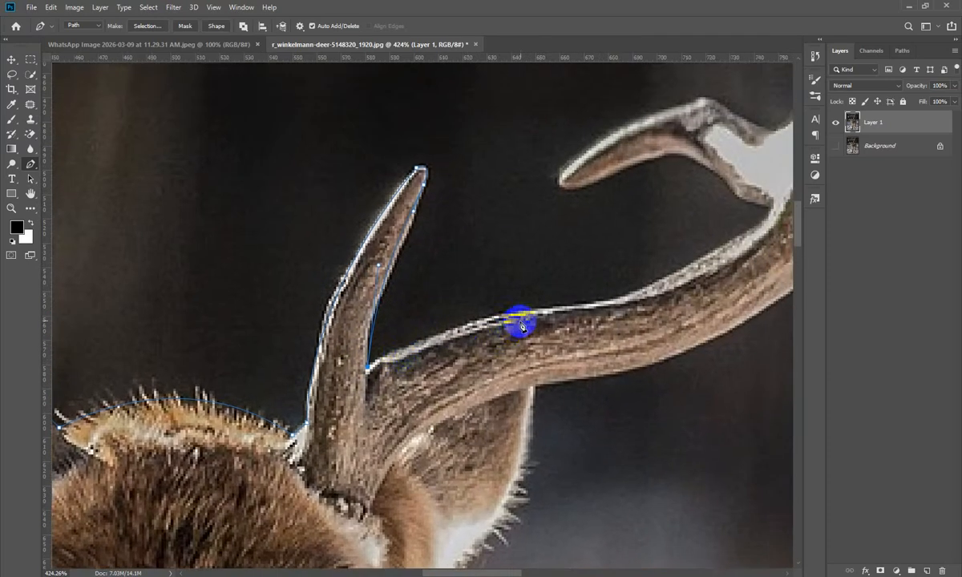
pyautogui.moveTo(537, 310); pyautogui.dragTo(622, 300)
pyautogui.moveTo(704, 297); pyautogui.dragTo(606, 358)
pyautogui.moveTo(672, 275); pyautogui.dragTo(704, 228)
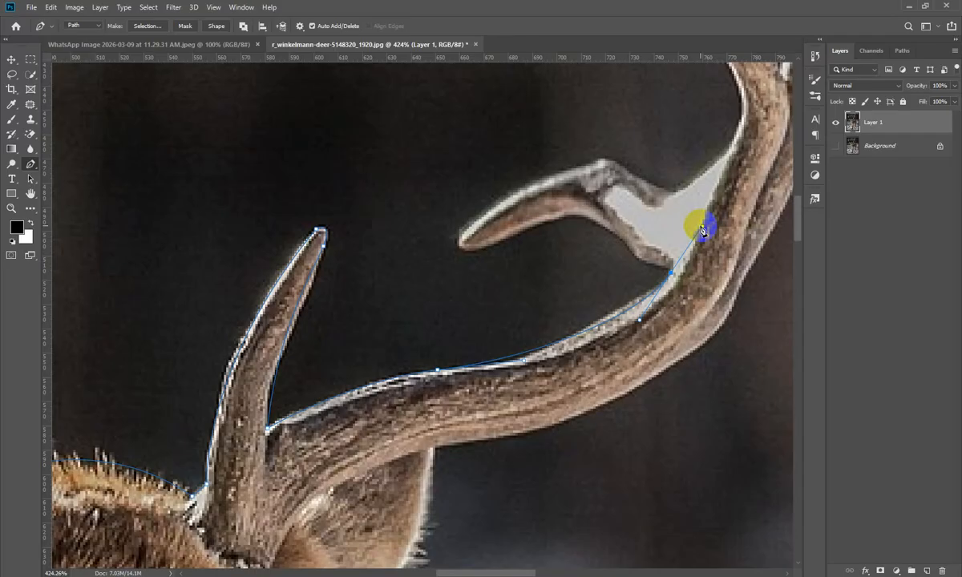
# Trace the underside of the right antler's hooked side tine out to and around its pointed tip.
pyautogui.click(704, 228)
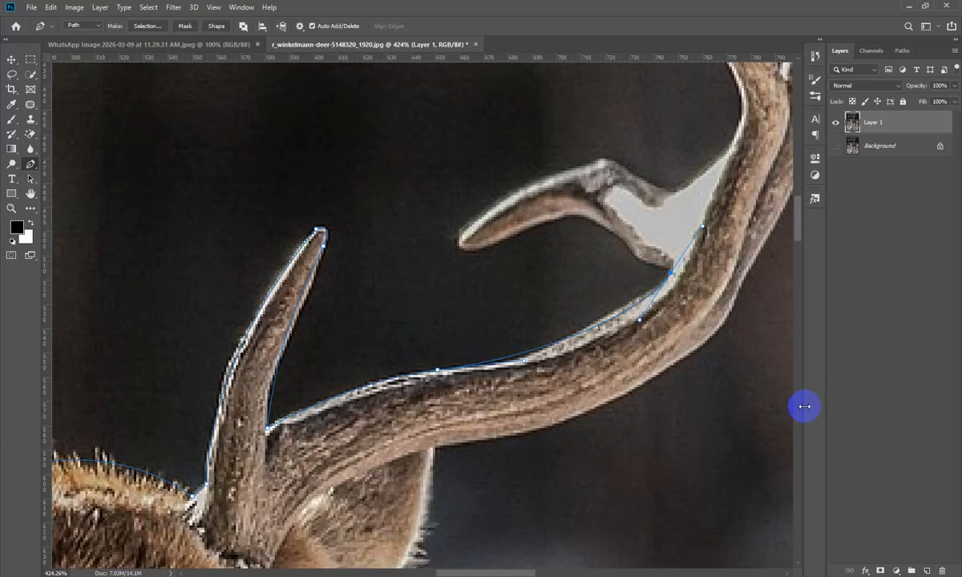
pyautogui.click(669, 276)
pyautogui.moveTo(672, 276); pyautogui.dragTo(649, 378)
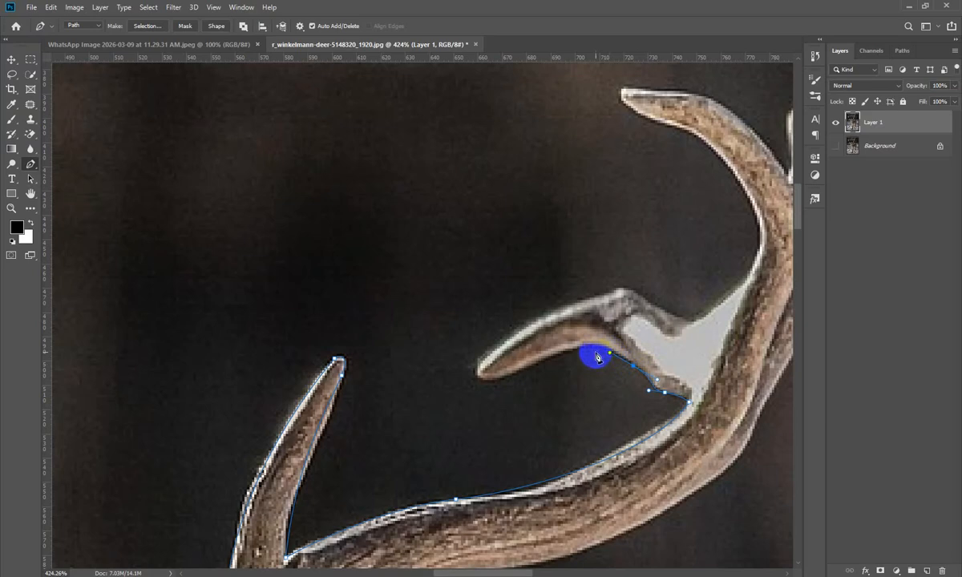
pyautogui.moveTo(592, 347); pyautogui.dragTo(571, 351)
pyautogui.moveTo(487, 382)
pyautogui.mouseDown()
pyautogui.moveTo(458, 396)
pyautogui.moveTo(476, 369)
pyautogui.mouseUp()
pyautogui.keyDown('alt'); pyautogui.click(487, 384); pyautogui.keyUp('alt')
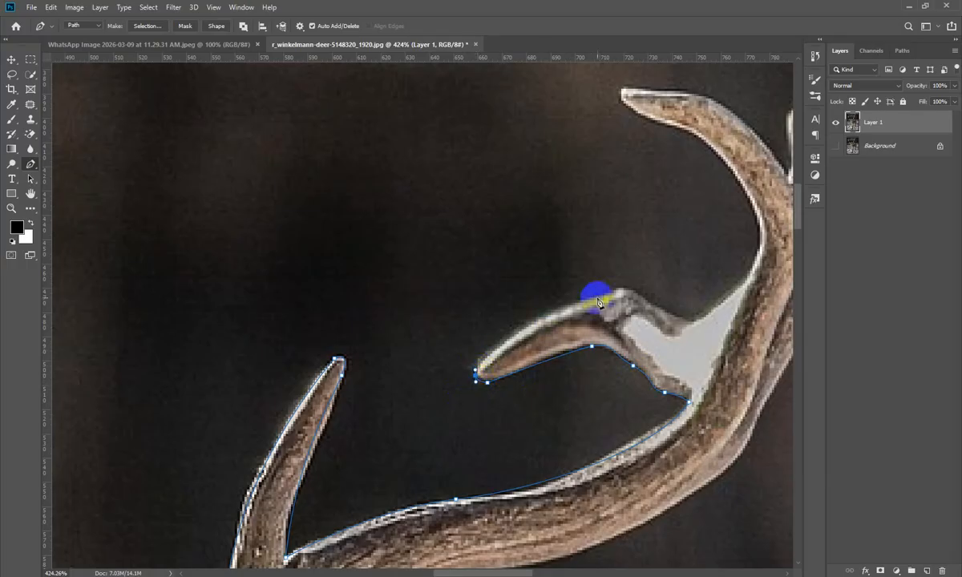
# Trace the hooked side tine's white upper edge back to where it joins the beam.
pyautogui.moveTo(602, 296); pyautogui.dragTo(495, 326)
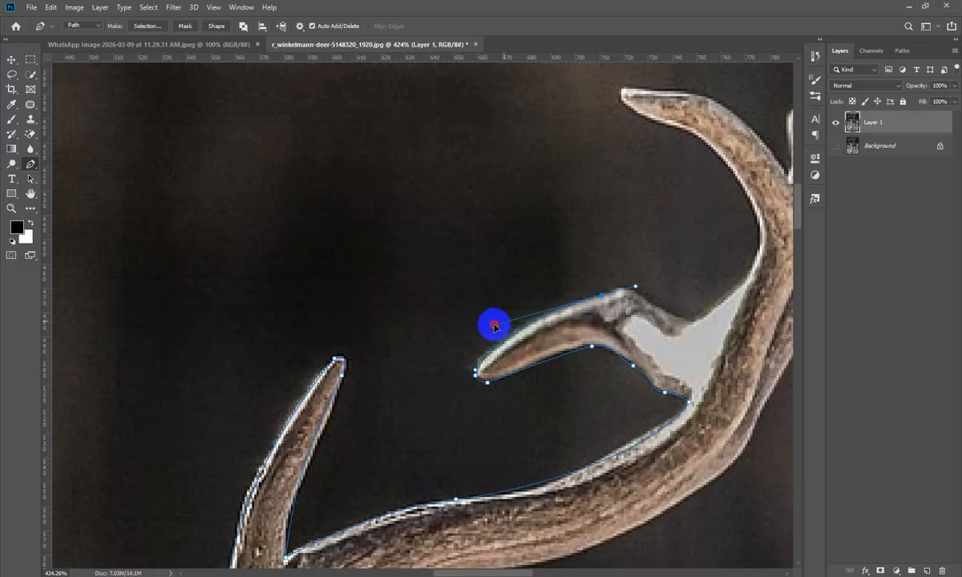
pyautogui.click(624, 289)
pyautogui.moveTo(694, 323); pyautogui.dragTo(714, 322)
# Trace around the right antler's curved middle tine, along its inner edge, over the tip and down its outer edge.
pyautogui.moveTo(729, 286); pyautogui.dragTo(674, 356)
pyautogui.moveTo(705, 319); pyautogui.dragTo(711, 284)
pyautogui.moveTo(644, 204); pyautogui.dragTo(613, 189)
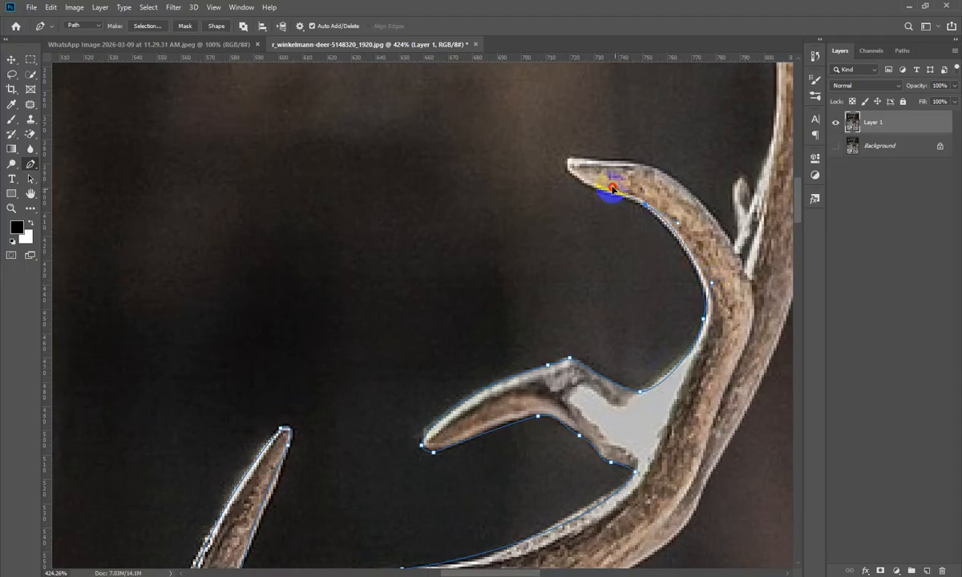
pyautogui.moveTo(564, 166); pyautogui.dragTo(612, 205)
pyautogui.moveTo(669, 155); pyautogui.dragTo(607, 232)
pyautogui.keyDown('alt'); pyautogui.click(507, 250); pyautogui.keyUp('alt')
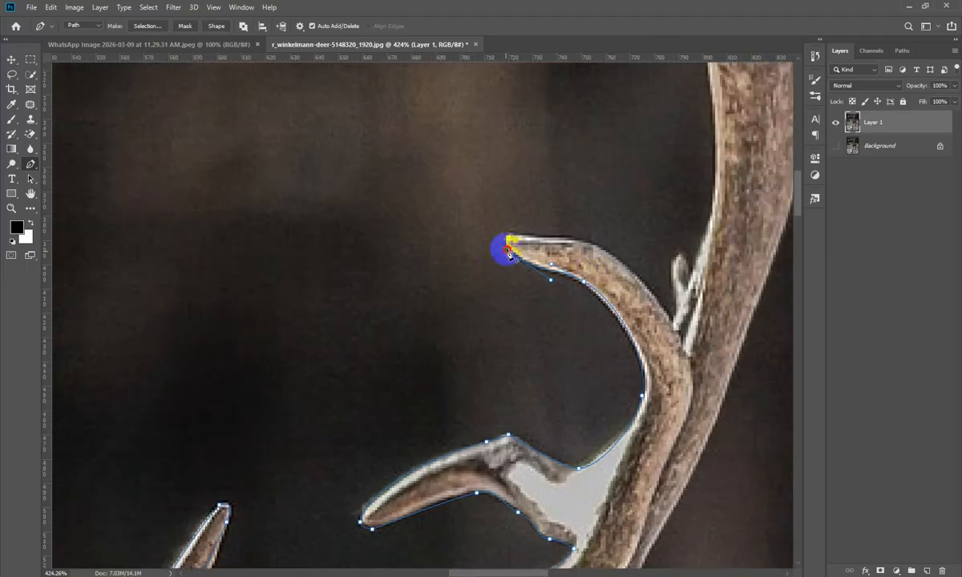
pyautogui.click(506, 236)
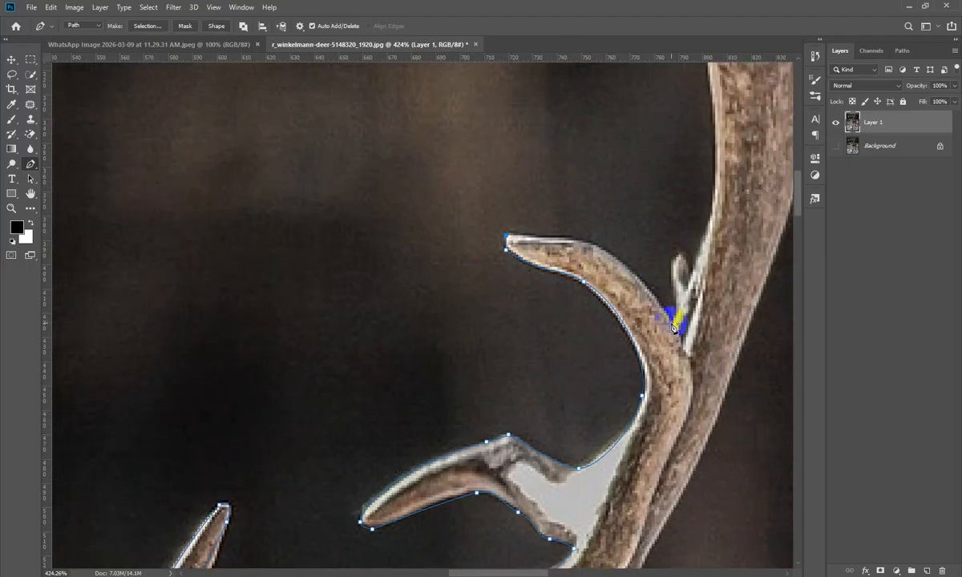
pyautogui.moveTo(675, 316)
pyautogui.mouseDown()
pyautogui.moveTo(687, 349)
pyautogui.moveTo(675, 320)
pyautogui.mouseUp()
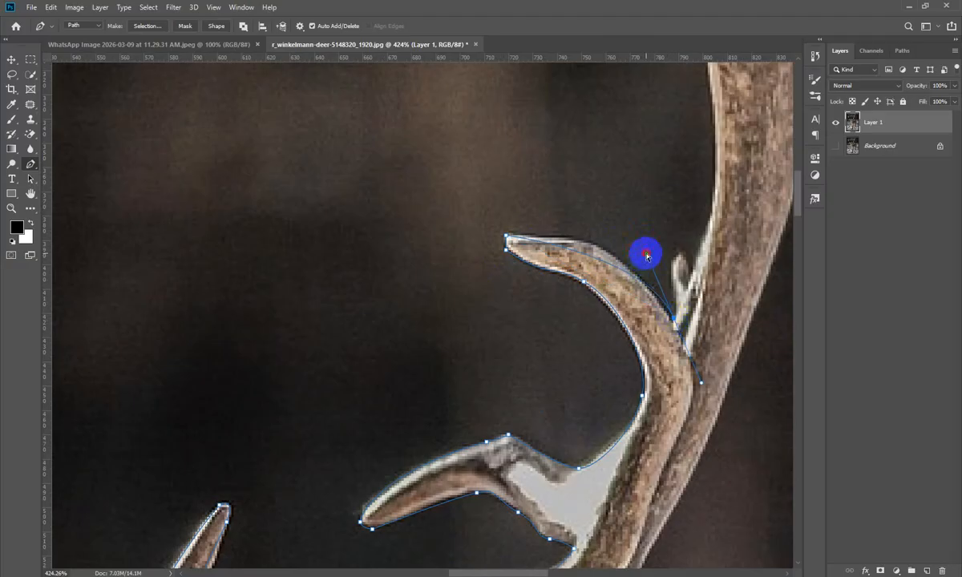
pyautogui.moveTo(648, 256); pyautogui.dragTo(614, 215)
# Continue the path from the small spur up the main beam's inner edge to the tip of the left top tine.
pyautogui.moveTo(669, 322); pyautogui.dragTo(628, 503)
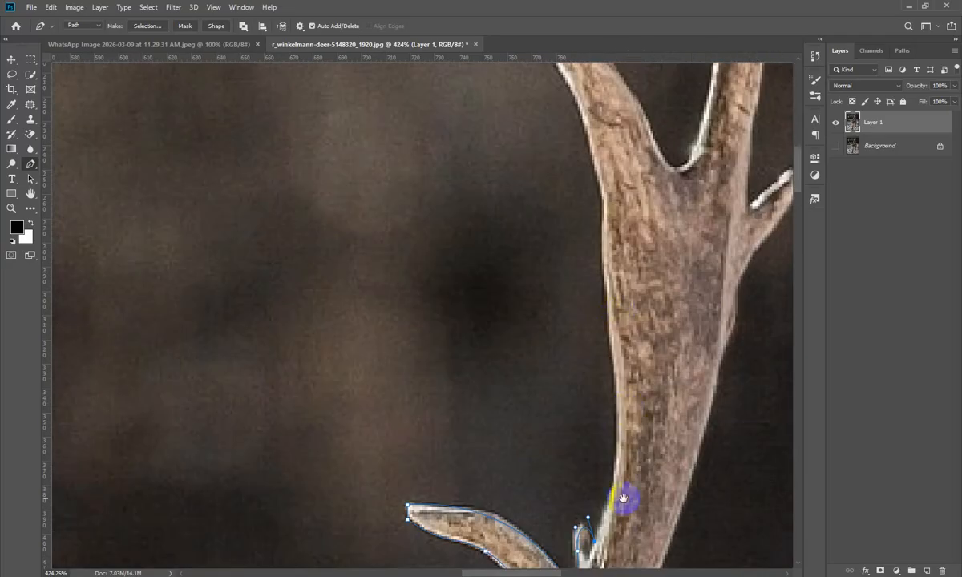
pyautogui.moveTo(602, 252); pyautogui.dragTo(596, 208)
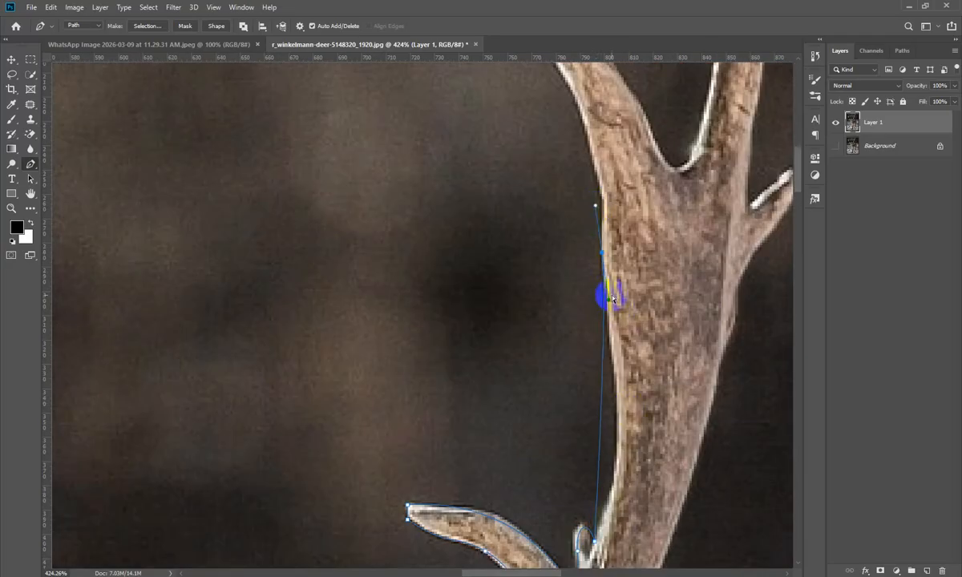
pyautogui.moveTo(610, 302); pyautogui.dragTo(637, 492)
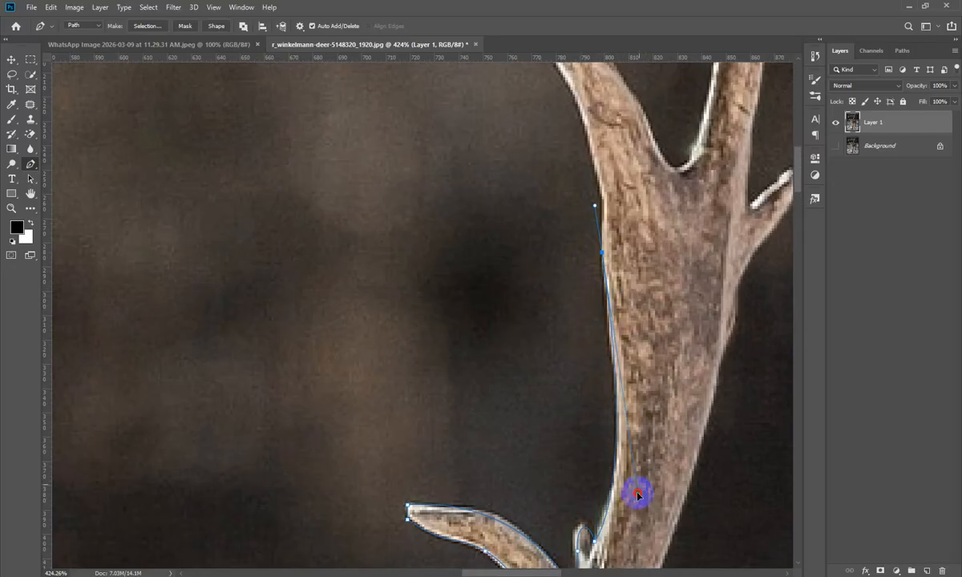
pyautogui.moveTo(610, 324); pyautogui.dragTo(635, 547)
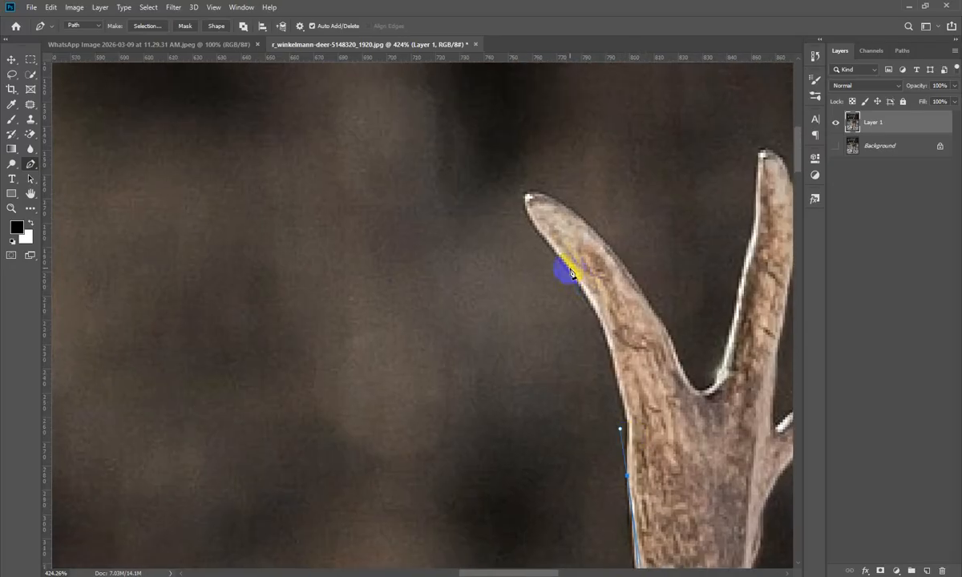
pyautogui.moveTo(538, 217); pyautogui.dragTo(602, 319)
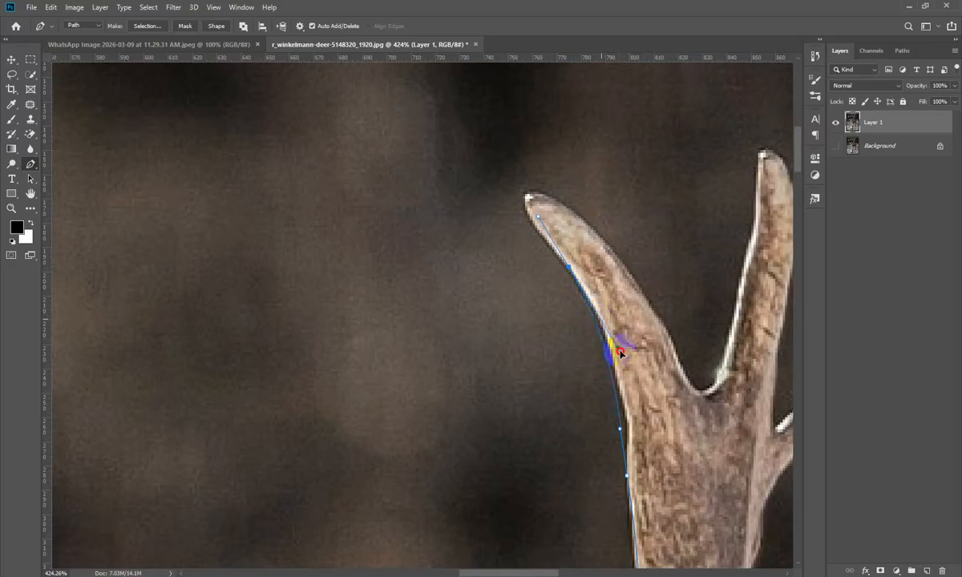
pyautogui.moveTo(526, 199); pyautogui.dragTo(530, 183)
# Trace the left top tine's upper edge from its tip down into the fork between the two top tines.
pyautogui.moveTo(671, 340); pyautogui.dragTo(701, 420)
pyautogui.moveTo(633, 254); pyautogui.dragTo(606, 211)
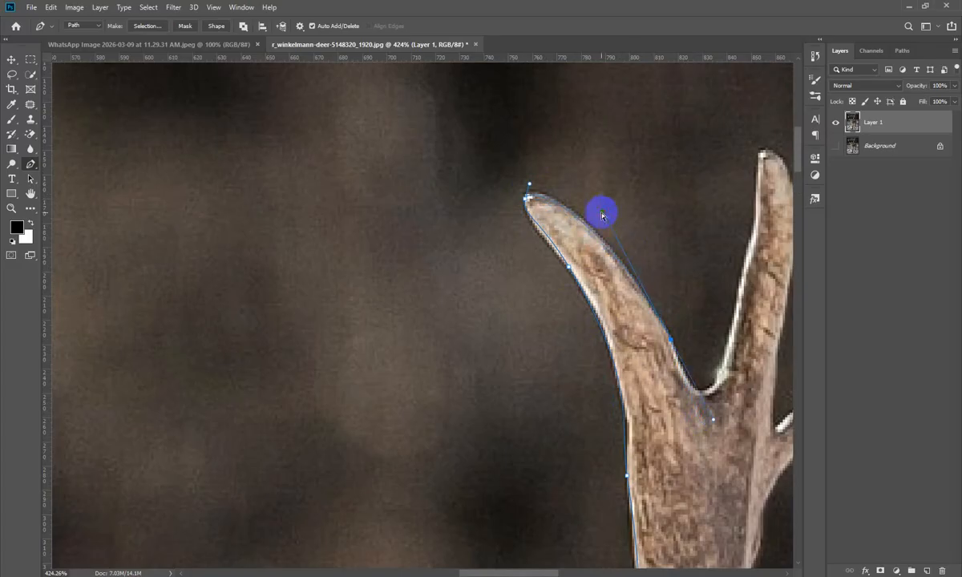
pyautogui.moveTo(705, 255); pyautogui.dragTo(521, 284)
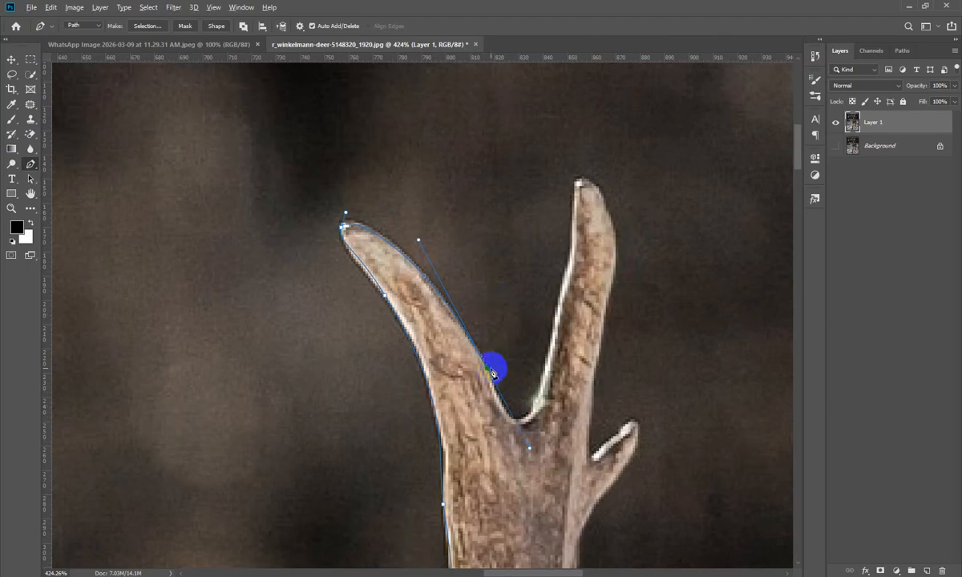
pyautogui.moveTo(524, 417); pyautogui.dragTo(536, 417)
# Trace the right top tine up its white edge, around the tip and down its outer edge.
pyautogui.moveTo(576, 183); pyautogui.dragTo(574, 171)
pyautogui.moveTo(575, 236); pyautogui.dragTo(539, 405)
pyautogui.moveTo(573, 209); pyautogui.dragTo(538, 290)
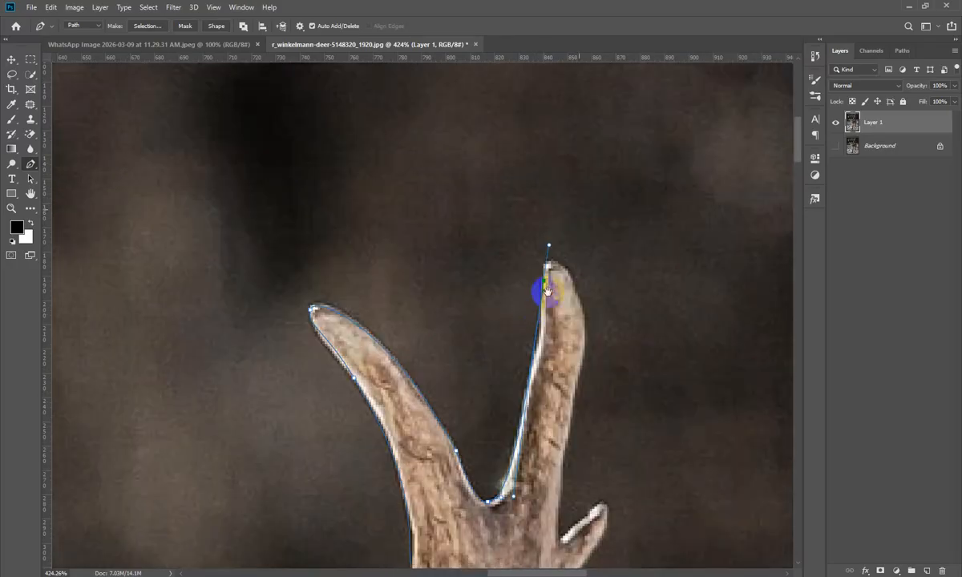
pyautogui.scroll(2, 597, 243)
pyautogui.moveTo(590, 363); pyautogui.dragTo(558, 356)
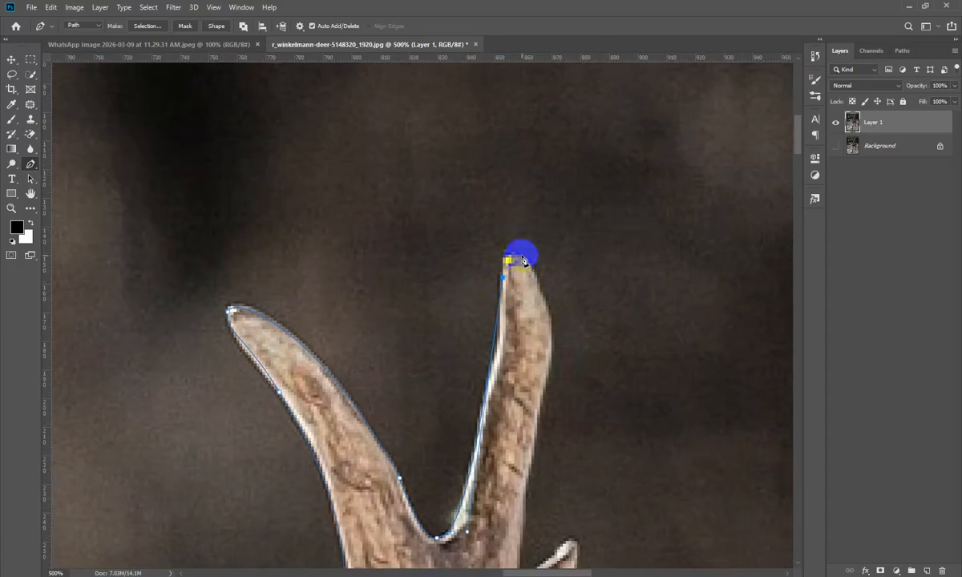
pyautogui.moveTo(536, 278); pyautogui.dragTo(569, 339)
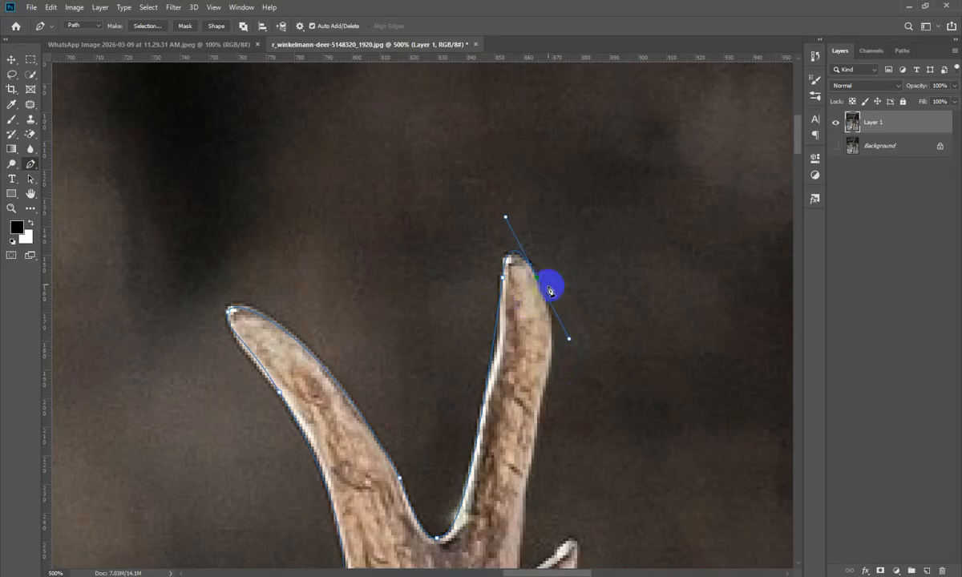
pyautogui.moveTo(532, 481); pyautogui.dragTo(525, 503)
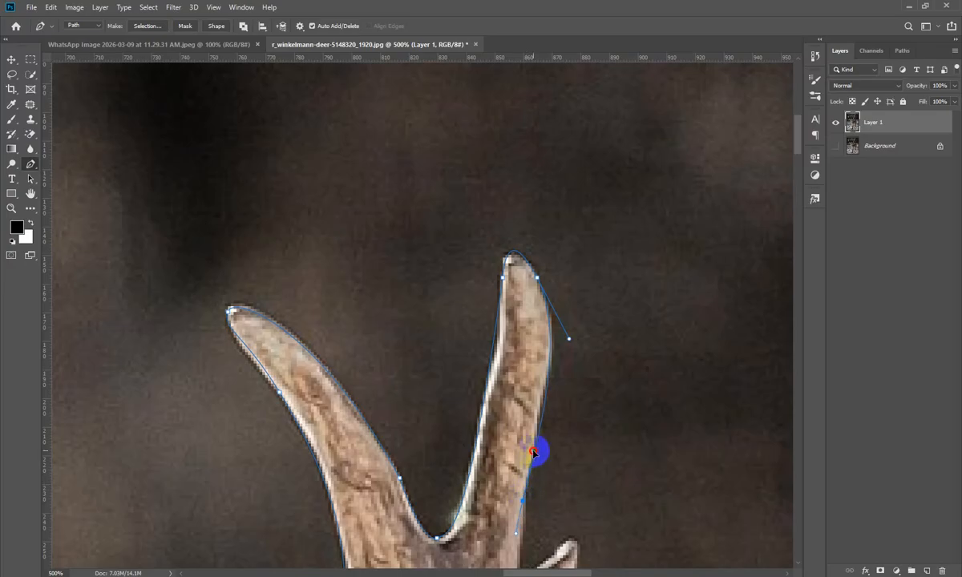
pyautogui.moveTo(534, 445); pyautogui.dragTo(536, 444)
# Trace around the short outer spur below the right top tine, curving the path closely to its lower edge.
pyautogui.moveTo(645, 472); pyautogui.dragTo(623, 243)
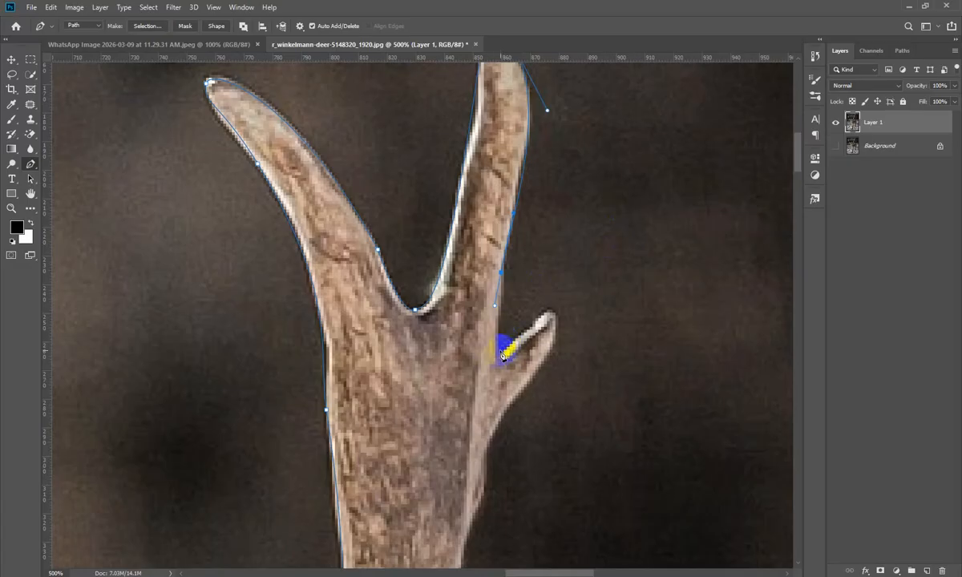
pyautogui.moveTo(501, 361); pyautogui.dragTo(559, 309)
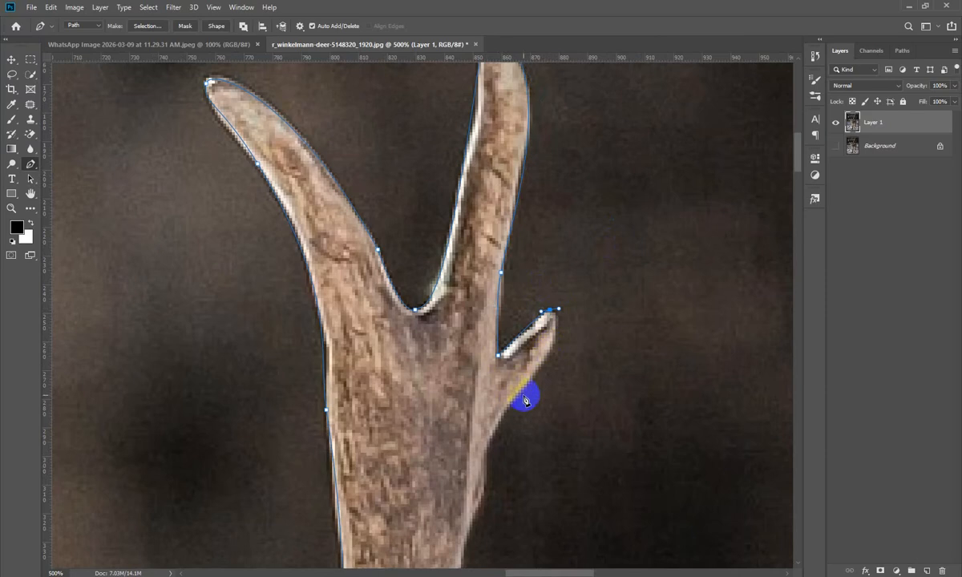
pyautogui.moveTo(515, 399)
pyautogui.mouseDown()
pyautogui.moveTo(495, 421)
pyautogui.moveTo(537, 393)
pyautogui.moveTo(540, 378)
pyautogui.moveTo(514, 410)
pyautogui.mouseUp()
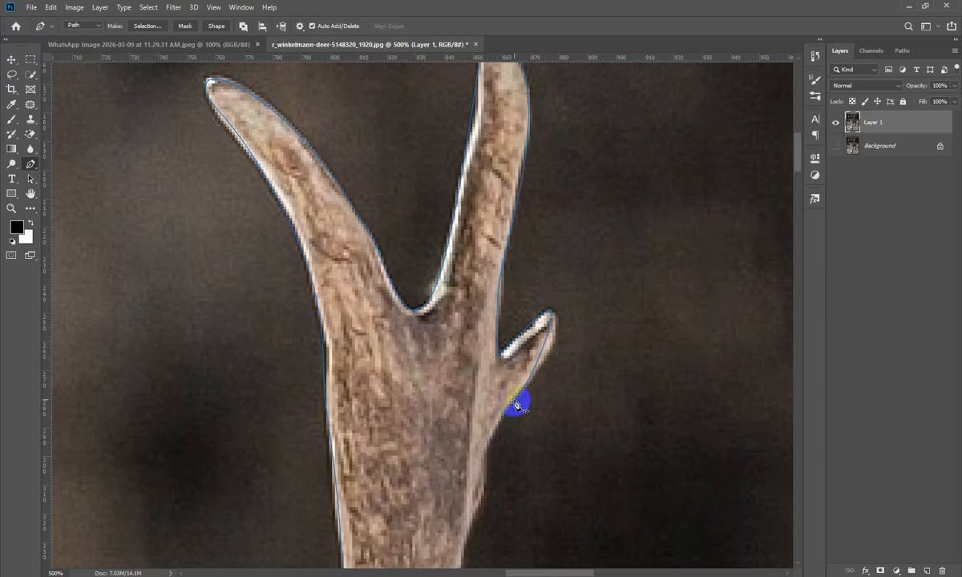
pyautogui.keyDown('ctrl'); pyautogui.click(517, 400); pyautogui.keyUp('ctrl')
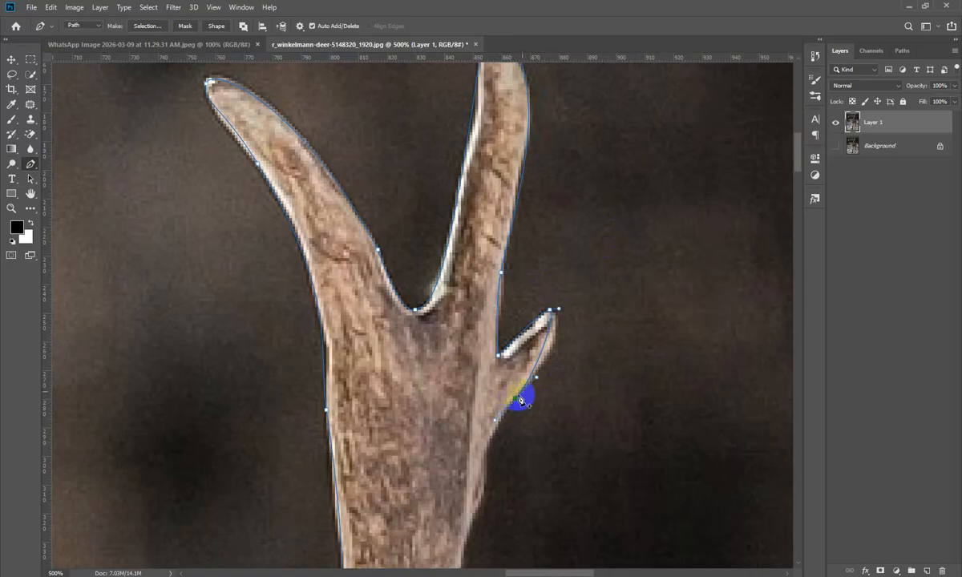
pyautogui.moveTo(538, 383); pyautogui.dragTo(556, 366)
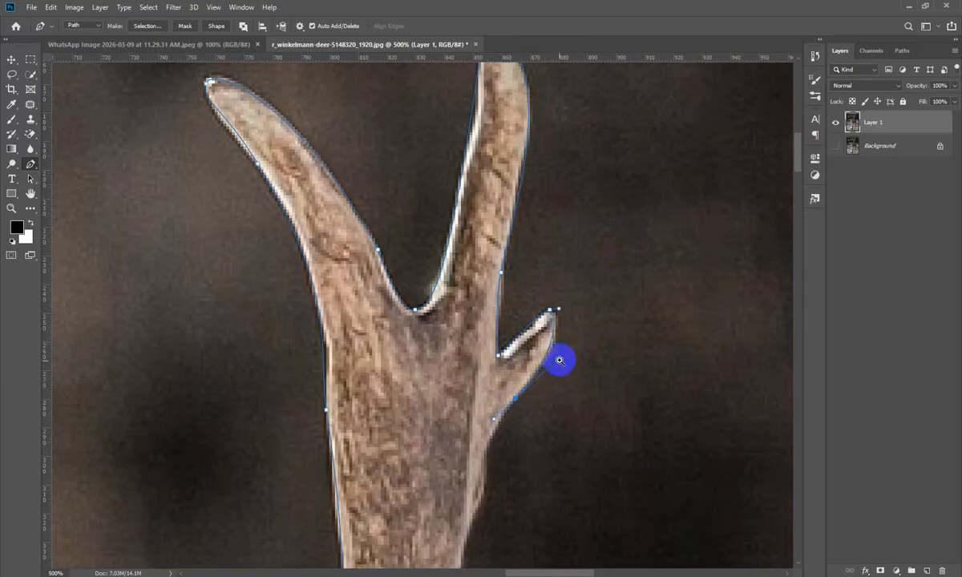
# Trace the main beam's outer edge from below the short spur, redoing the points that miss the contour.
pyautogui.moveTo(568, 430); pyautogui.dragTo(578, 256)
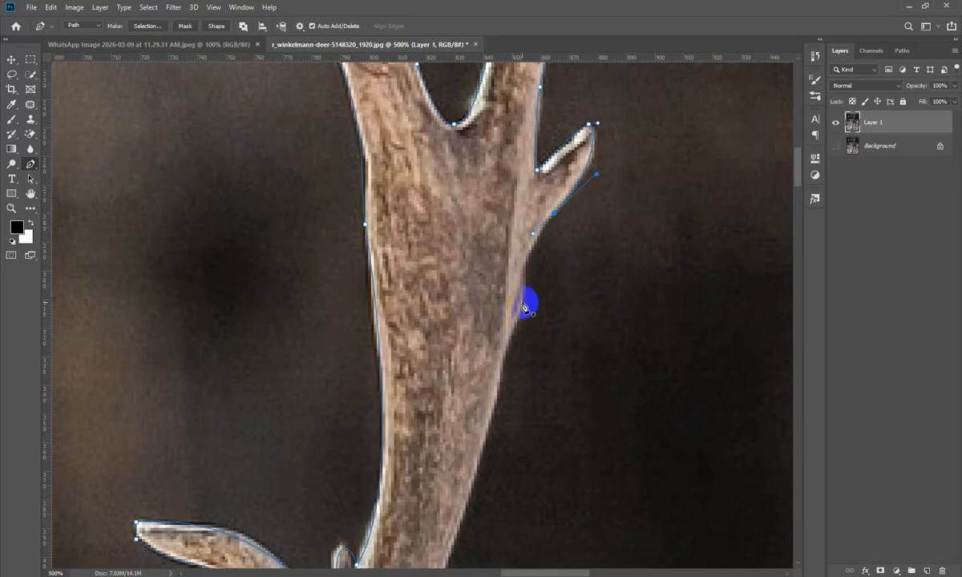
pyautogui.hotkey('ctrl', 'z')
pyautogui.moveTo(517, 322)
pyautogui.mouseDown()
pyautogui.moveTo(526, 301)
pyautogui.moveTo(522, 329)
pyautogui.mouseUp()
pyautogui.hotkey('ctrl', 'z')
pyautogui.moveTo(482, 453); pyautogui.dragTo(497, 381)
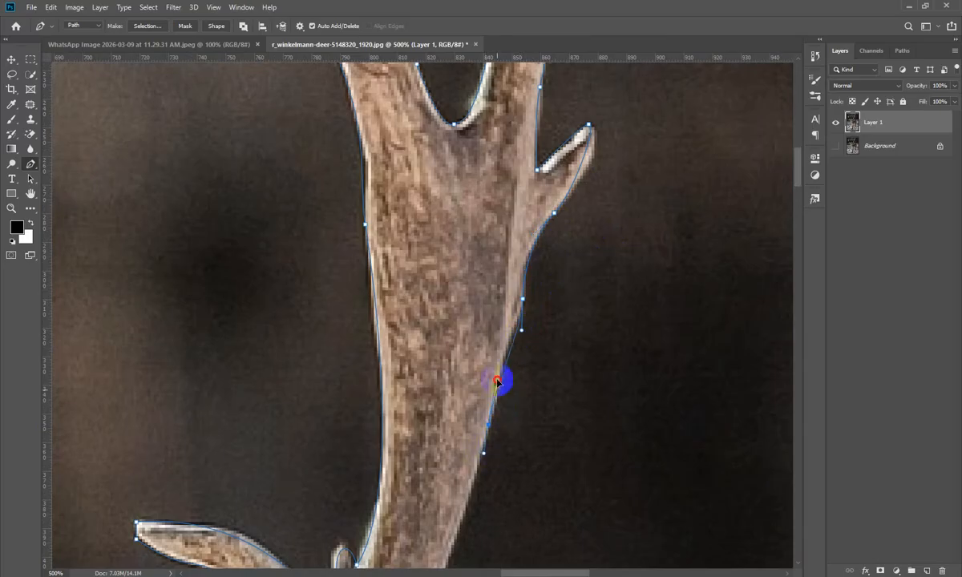
pyautogui.moveTo(509, 341); pyautogui.dragTo(510, 333)
# Carry the path down the main beam's outer edge to the bend behind the hooked side tine.
pyautogui.moveTo(552, 459); pyautogui.dragTo(593, 225)
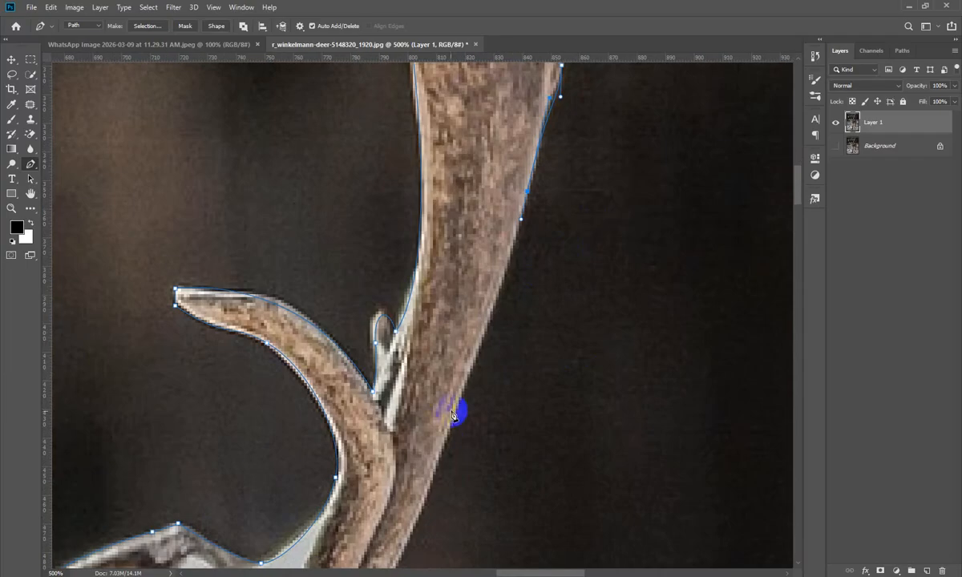
pyautogui.moveTo(475, 465); pyautogui.dragTo(642, 152)
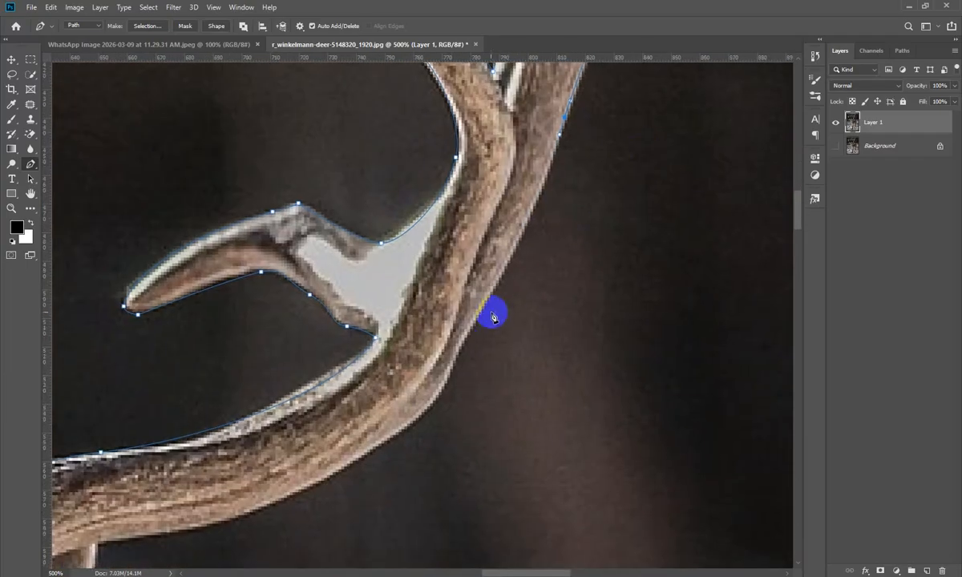
pyautogui.moveTo(480, 318); pyautogui.dragTo(441, 360)
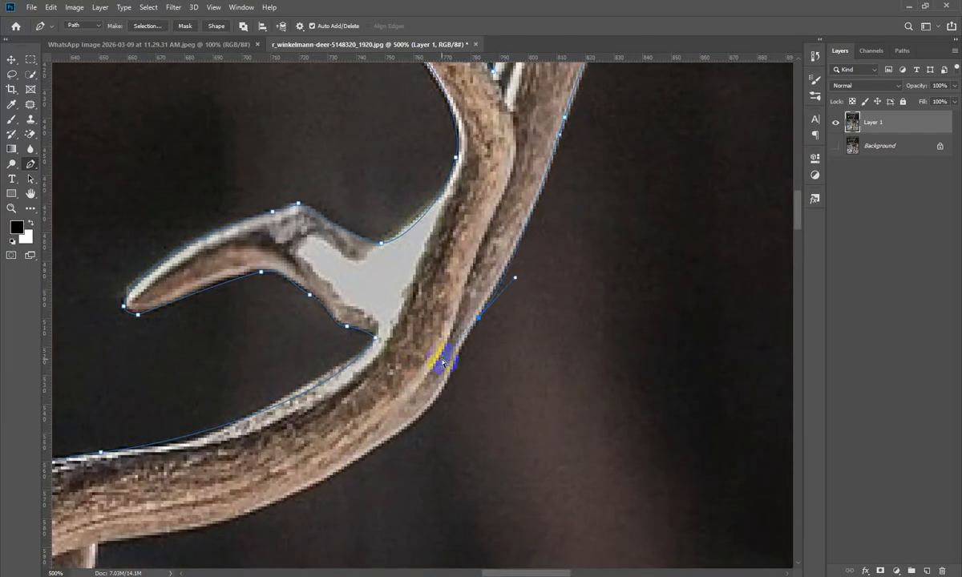
pyautogui.moveTo(516, 280); pyautogui.dragTo(553, 186)
# Trace the underside of the right antler's lower beam back to where it meets the right ear.
pyautogui.moveTo(558, 321); pyautogui.dragTo(690, 208)
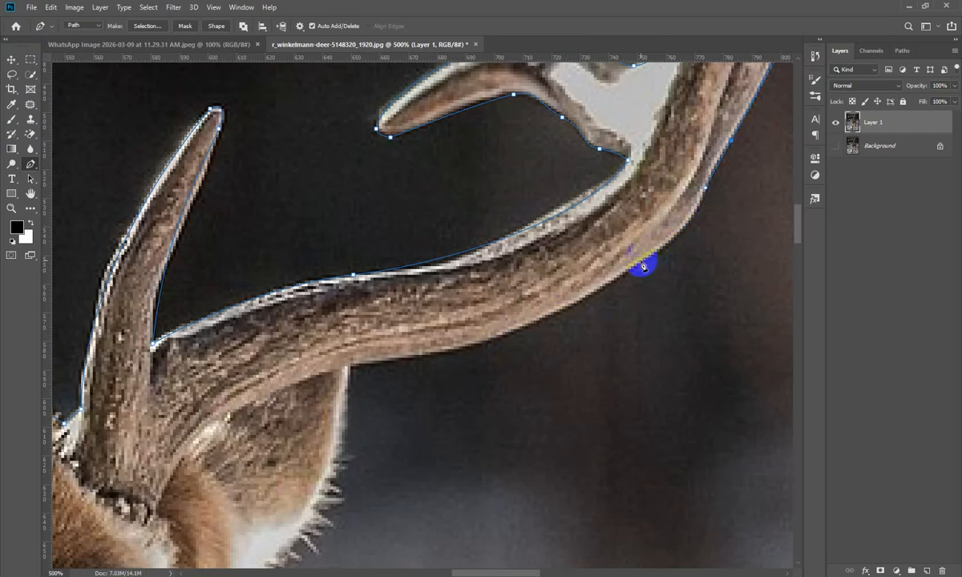
pyautogui.moveTo(640, 262); pyautogui.dragTo(608, 161)
pyautogui.hscroll(-2, 587, 325)
pyautogui.click(416, 354)
# Trace the right ear's white fringed edge down to its base at the side of the head.
pyautogui.moveTo(527, 318); pyautogui.dragTo(477, 368)
pyautogui.moveTo(537, 363); pyautogui.dragTo(623, 274)
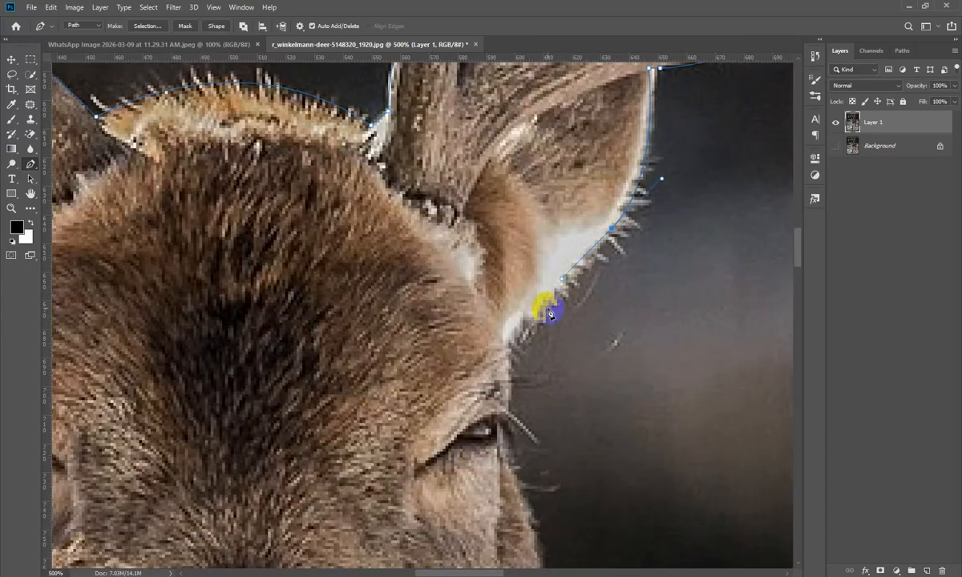
pyautogui.moveTo(516, 389); pyautogui.dragTo(500, 178)
# Trace the right side of the face past the eye and down the cheek to the back fur.
pyautogui.click(494, 203)
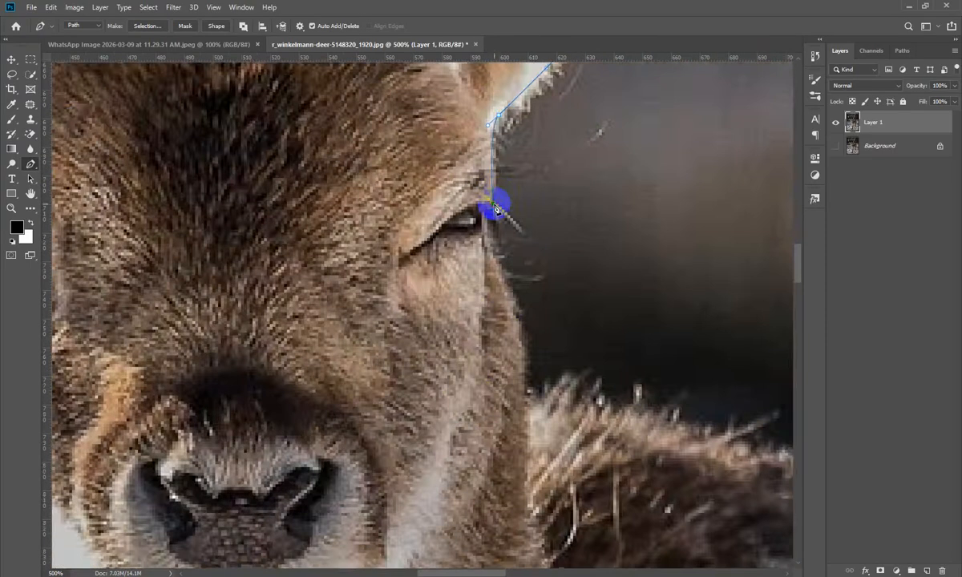
pyautogui.click(493, 259)
pyautogui.moveTo(499, 271); pyautogui.dragTo(503, 277)
pyautogui.moveTo(543, 351); pyautogui.dragTo(448, 151)
pyautogui.click(456, 195)
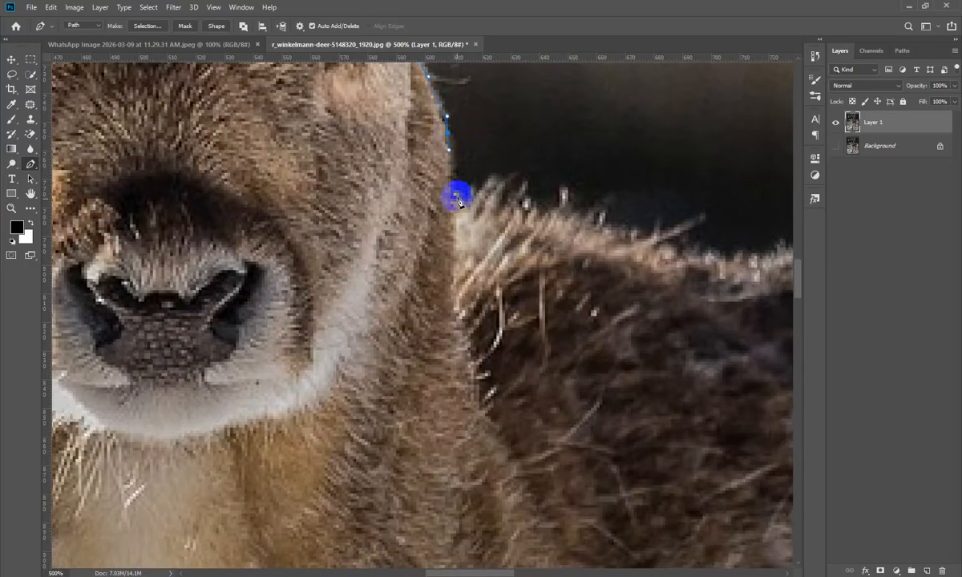
# Trace the back's upper fur edge from the cheek across to the top of the rump with curved segments.
pyautogui.moveTo(590, 207)
pyautogui.mouseDown()
pyautogui.moveTo(499, 168)
pyautogui.moveTo(602, 207)
pyautogui.mouseUp()
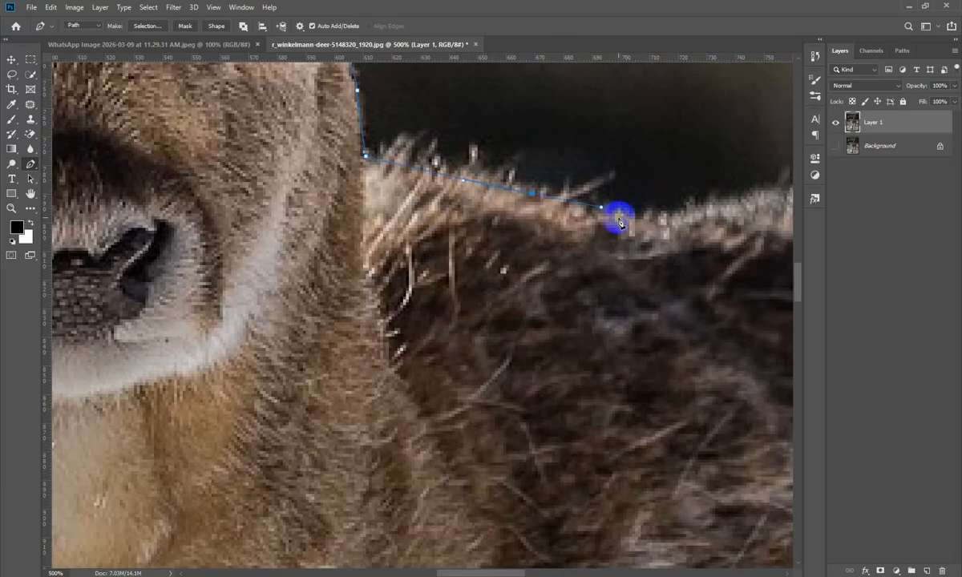
pyautogui.moveTo(727, 212); pyautogui.dragTo(392, 261)
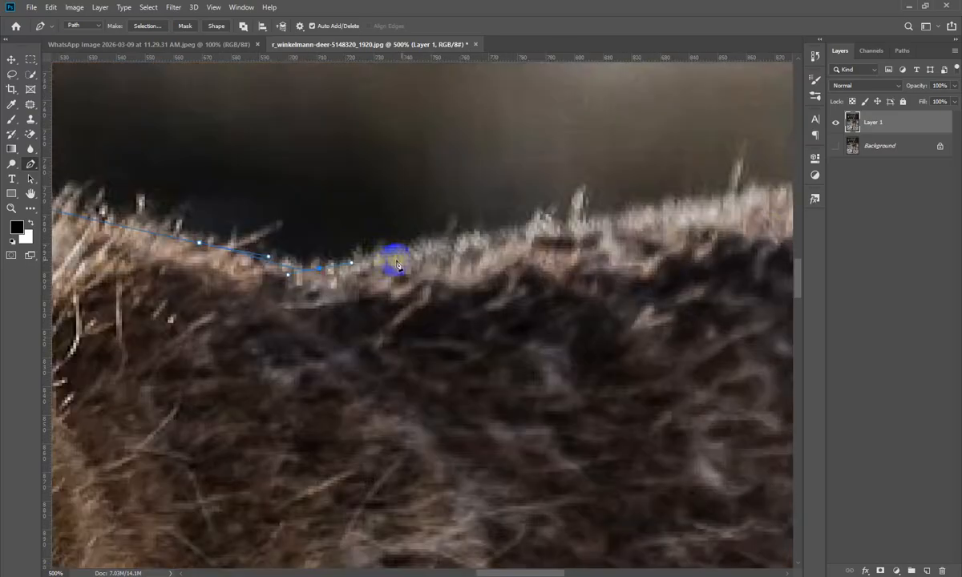
pyautogui.moveTo(481, 239); pyautogui.dragTo(508, 231)
pyautogui.moveTo(688, 215); pyautogui.dragTo(436, 234)
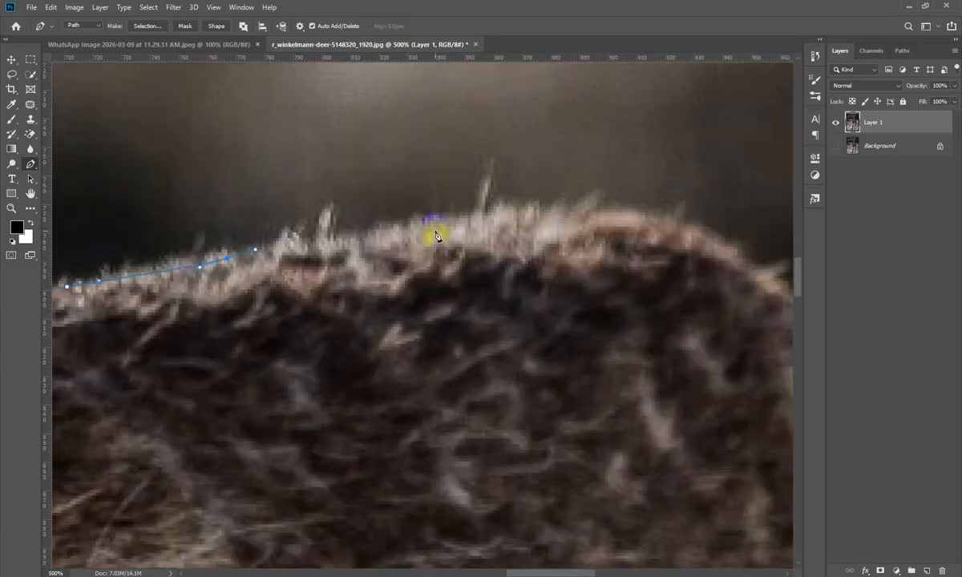
pyautogui.moveTo(535, 219); pyautogui.dragTo(346, 213)
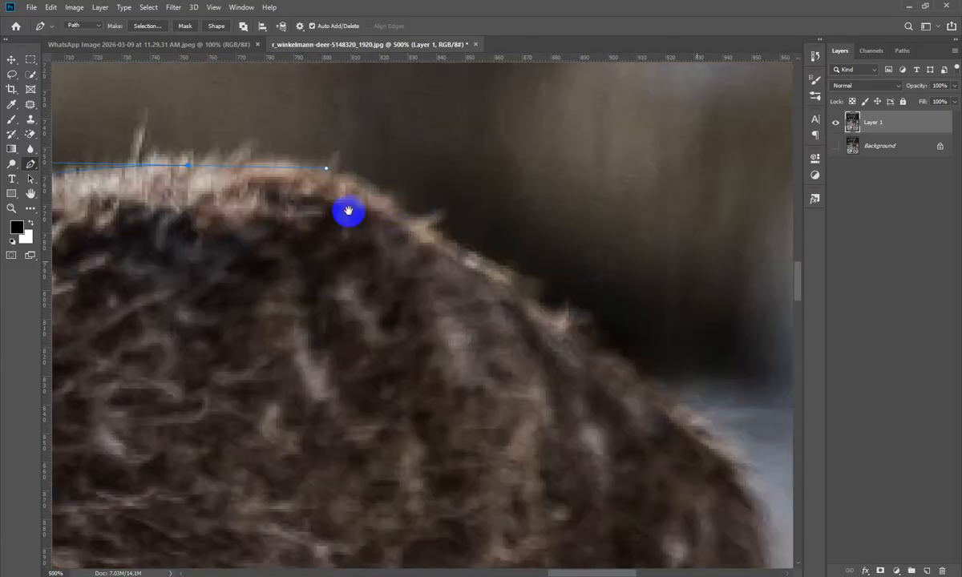
# Trace the sloping rump and curve the path down around the deer's hindquarters.
pyautogui.moveTo(482, 255); pyautogui.dragTo(539, 286)
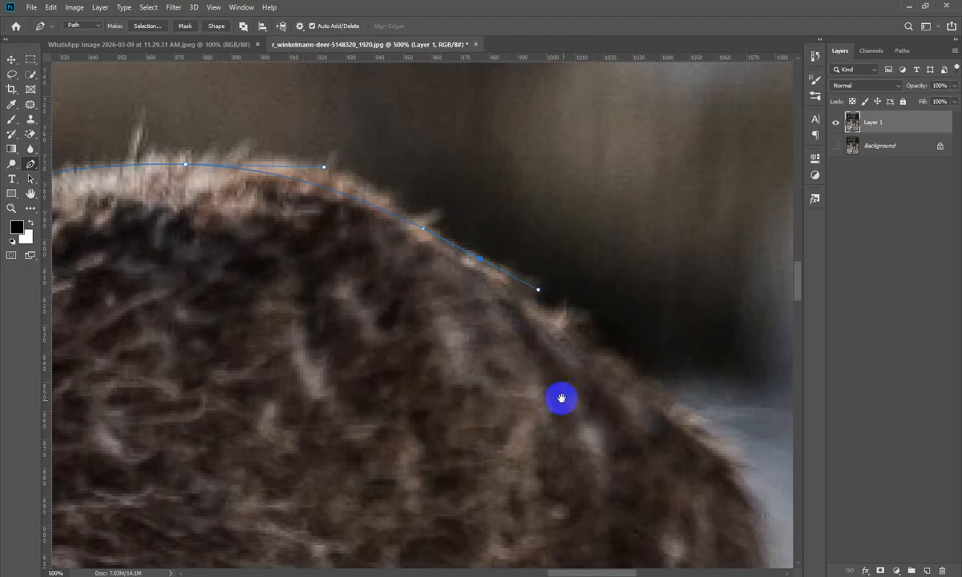
pyautogui.moveTo(561, 400); pyautogui.dragTo(584, 290)
pyautogui.moveTo(595, 242); pyautogui.dragTo(628, 266)
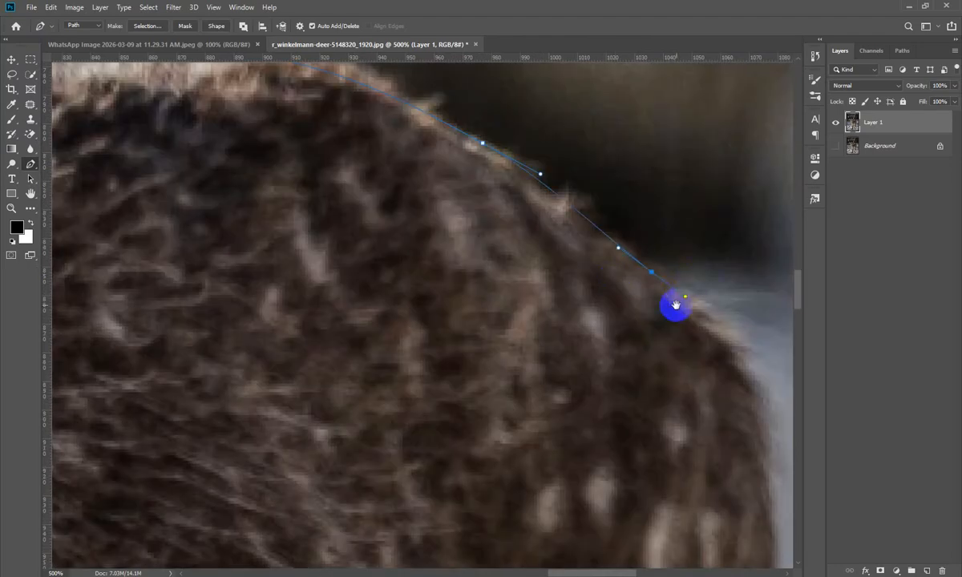
pyautogui.moveTo(583, 368); pyautogui.dragTo(560, 260)
pyautogui.moveTo(687, 336); pyautogui.dragTo(688, 428)
pyautogui.moveTo(567, 321); pyautogui.dragTo(495, 321)
pyautogui.moveTo(475, 389); pyautogui.dragTo(536, 206)
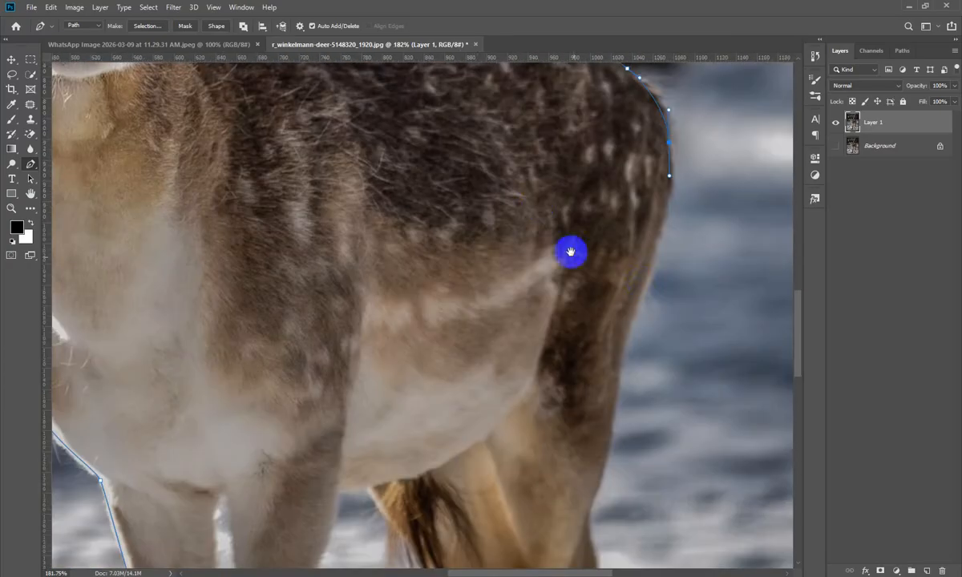
# Trace the rear edge of the thigh down past the notch where the far hind leg emerges.
pyautogui.moveTo(659, 228); pyautogui.dragTo(693, 130)
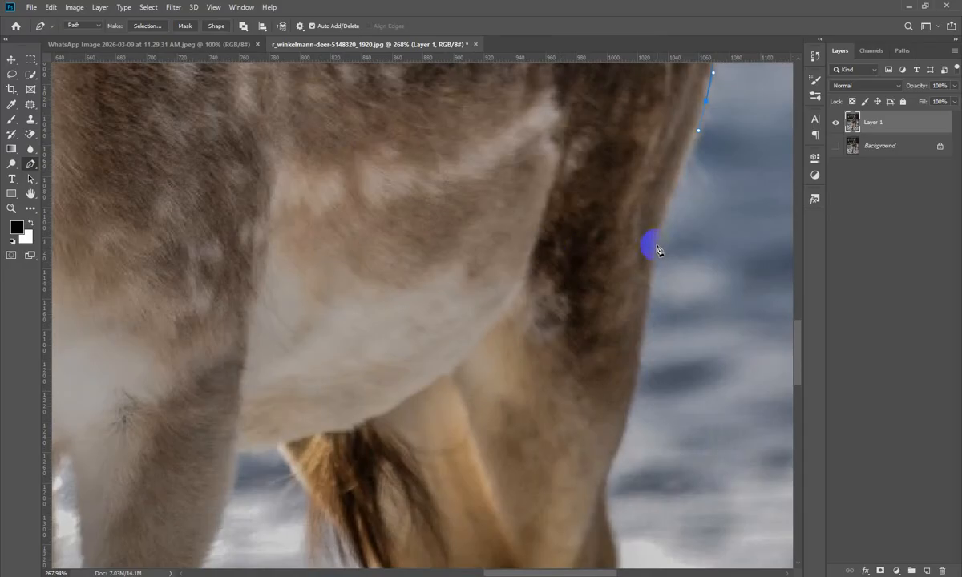
pyautogui.moveTo(656, 249); pyautogui.dragTo(655, 290)
pyautogui.moveTo(611, 382); pyautogui.dragTo(617, 245)
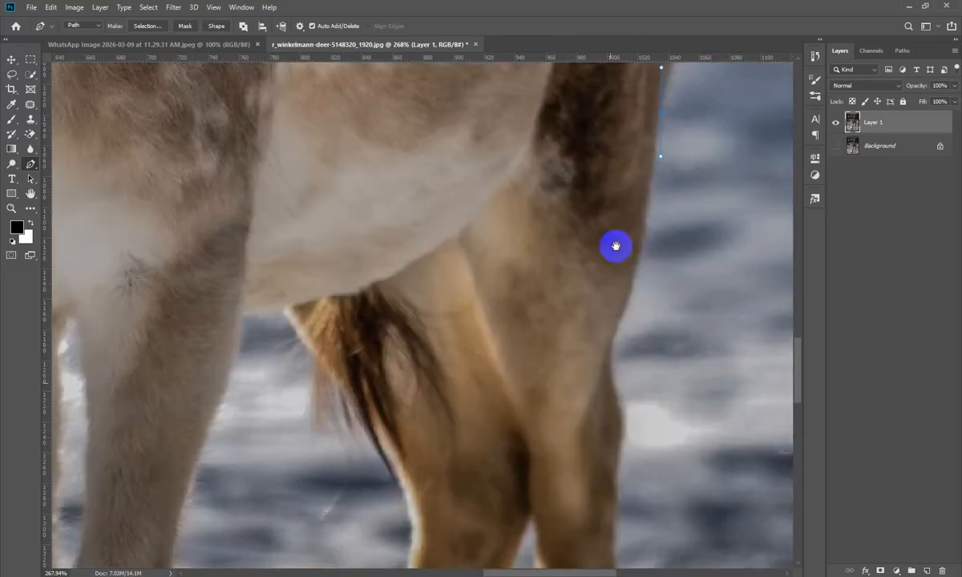
pyautogui.click(630, 290)
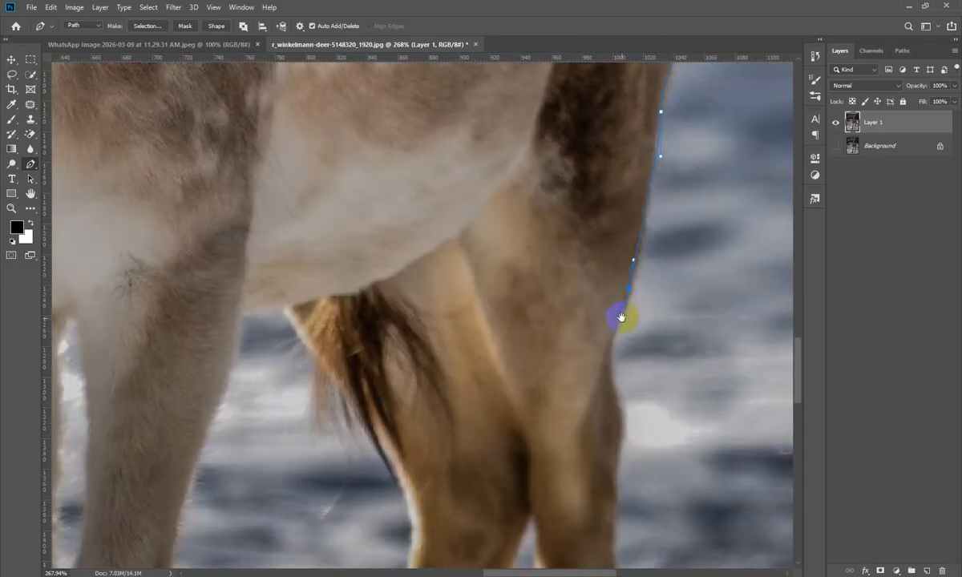
pyautogui.moveTo(612, 329); pyautogui.dragTo(695, 307)
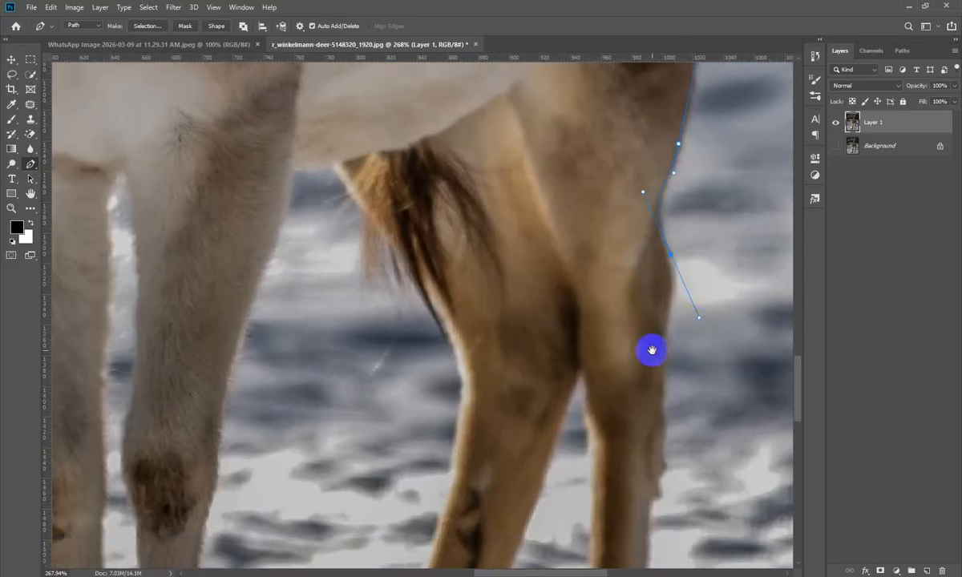
# Remove the last anchor's outgoing handle and continue the path down the far hind leg's outer edge below the thigh.
pyautogui.moveTo(652, 348); pyautogui.dragTo(647, 131)
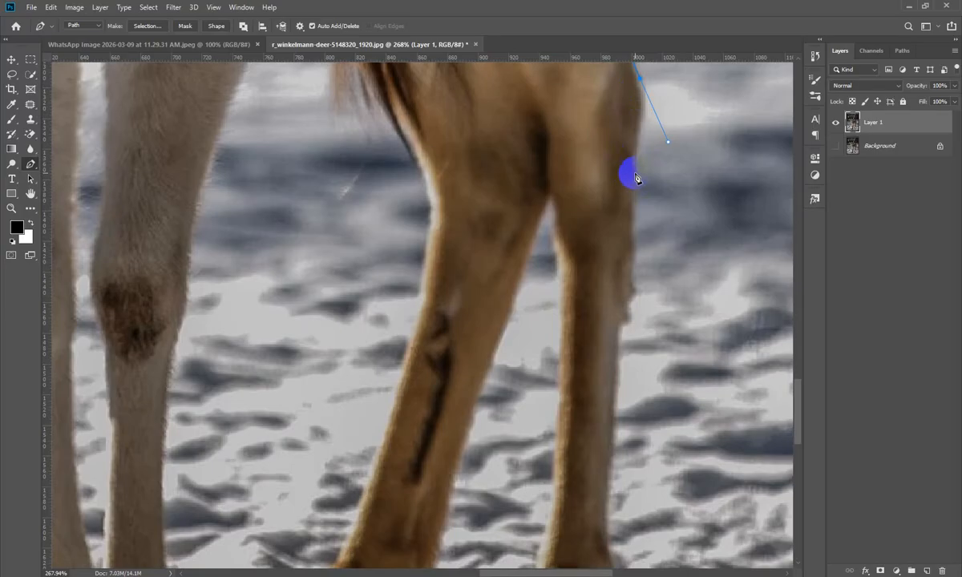
pyautogui.moveTo(636, 165); pyautogui.dragTo(635, 185)
pyautogui.hotkey('ctrl', 'z')
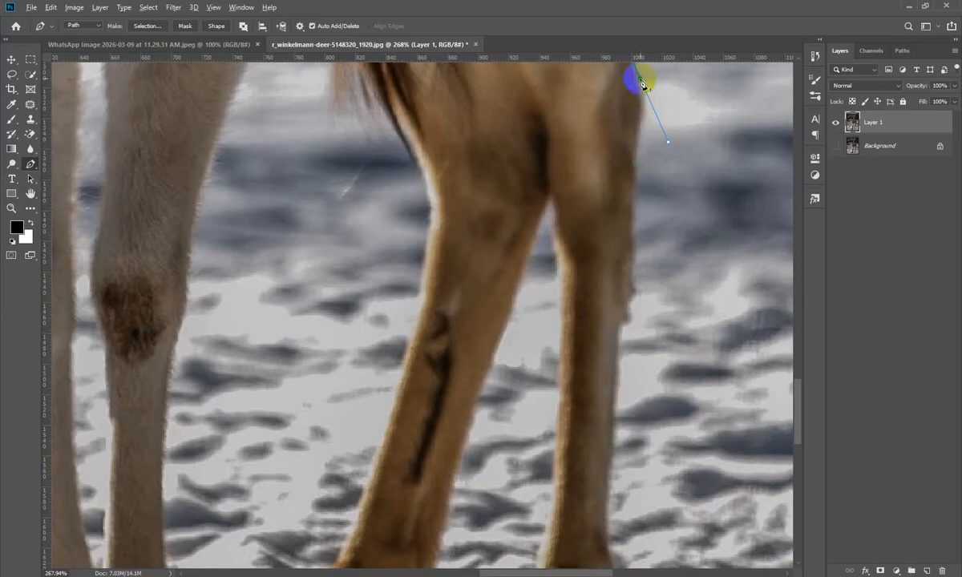
pyautogui.keyDown('alt'); pyautogui.click(641, 80); pyautogui.keyUp('alt')
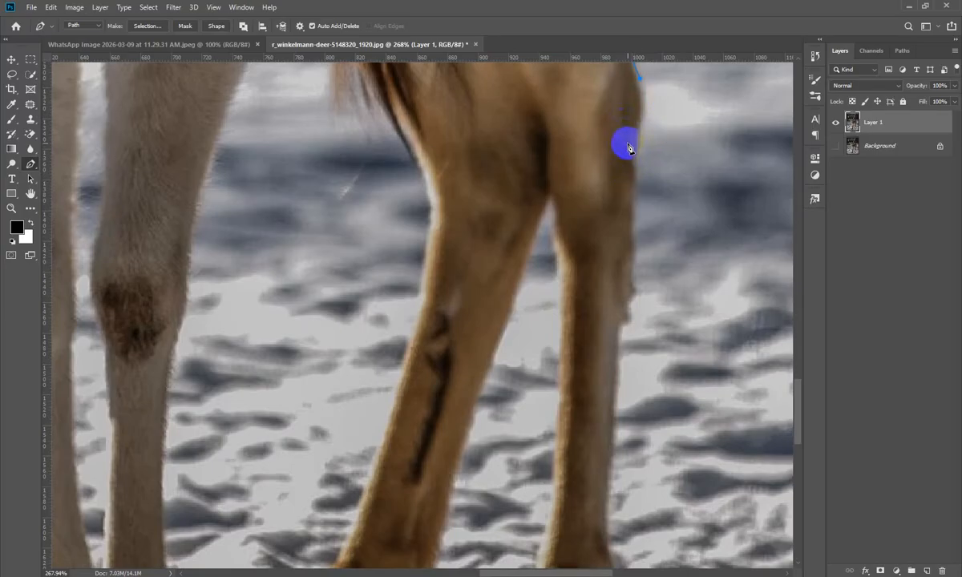
pyautogui.click(636, 141)
pyautogui.click(636, 186)
pyautogui.moveTo(684, 241); pyautogui.dragTo(688, 133)
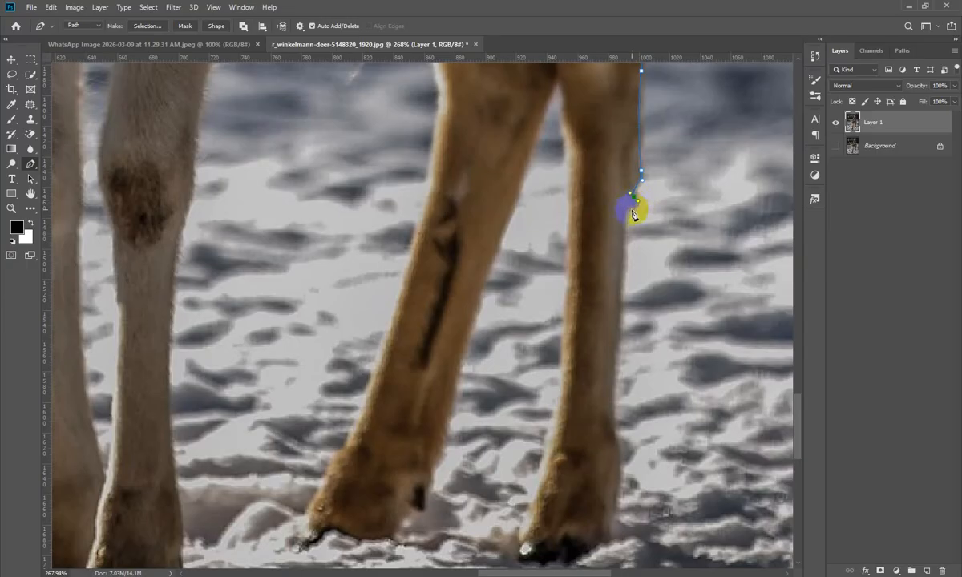
# Continue the path from the small bump down the far hind leg's shin to just above the hoof.
pyautogui.click(625, 213)
pyautogui.moveTo(619, 297); pyautogui.dragTo(624, 323)
pyautogui.moveTo(614, 430); pyautogui.dragTo(636, 360)
pyautogui.press('space')
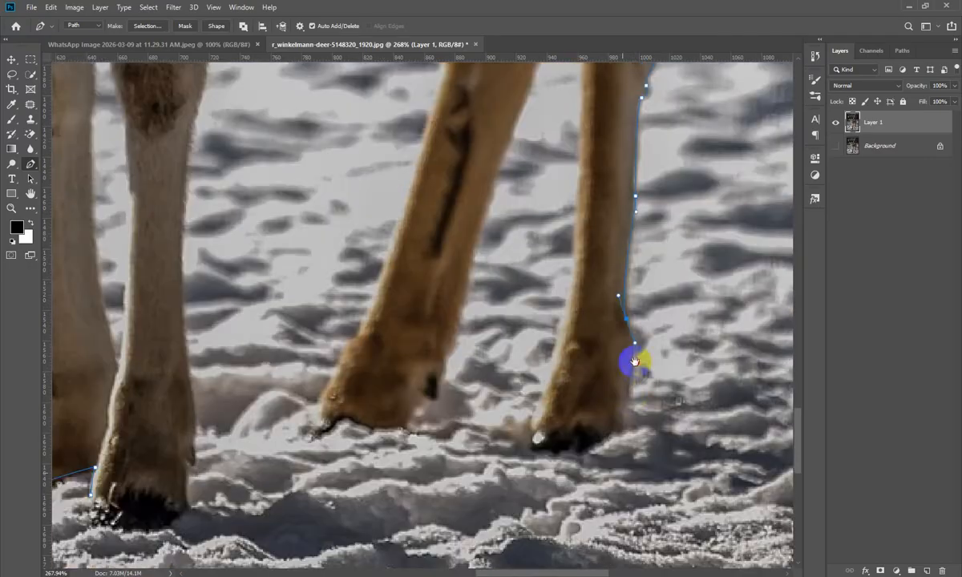
# Trace around the heel and underside of the far hind hoof to its front tip.
pyautogui.moveTo(631, 400); pyautogui.dragTo(626, 423)
pyautogui.click(615, 434)
pyautogui.click(595, 438)
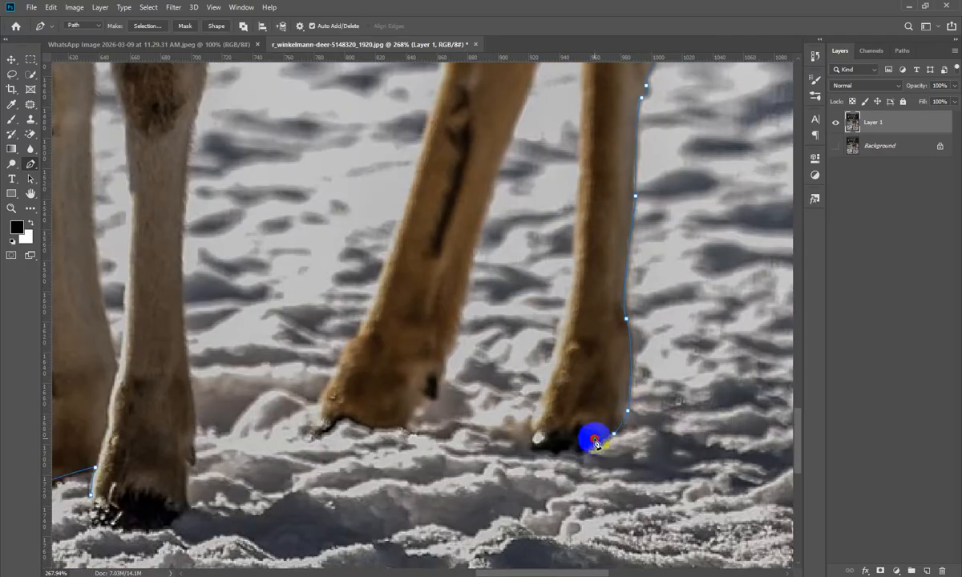
pyautogui.click(587, 447)
pyautogui.moveTo(574, 450); pyautogui.dragTo(537, 449)
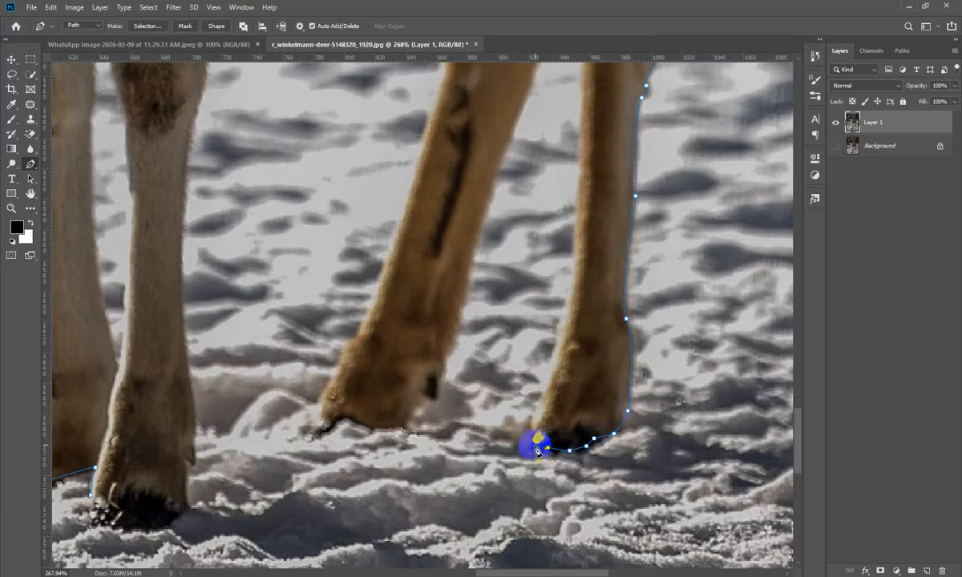
# Trace the inner edge of the far hind leg up from the hoof to where the two hind legs meet.
pyautogui.moveTo(547, 380); pyautogui.dragTo(563, 356)
pyautogui.press('space')
pyautogui.moveTo(588, 289); pyautogui.dragTo(579, 472)
pyautogui.moveTo(575, 347); pyautogui.dragTo(574, 279)
pyautogui.press('space')
pyautogui.moveTo(580, 190); pyautogui.dragTo(592, 281)
pyautogui.press('space')
# Trace the near hind leg's rear edge from the junction of the hind legs down to the ankle.
pyautogui.moveTo(577, 345); pyautogui.dragTo(621, 178)
pyautogui.moveTo(556, 332); pyautogui.dragTo(552, 342)
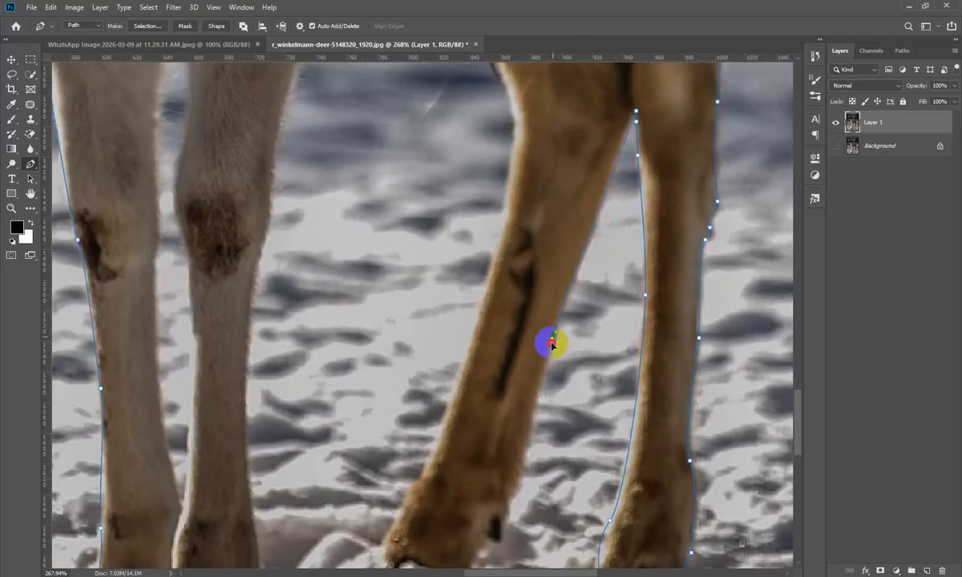
pyautogui.moveTo(573, 407); pyautogui.dragTo(665, 213)
pyautogui.moveTo(613, 275); pyautogui.dragTo(584, 341)
# Trace the heel and underside of the near hind hoof around to its toe.
pyautogui.click(577, 349)
pyautogui.click(564, 366)
pyautogui.click(552, 375)
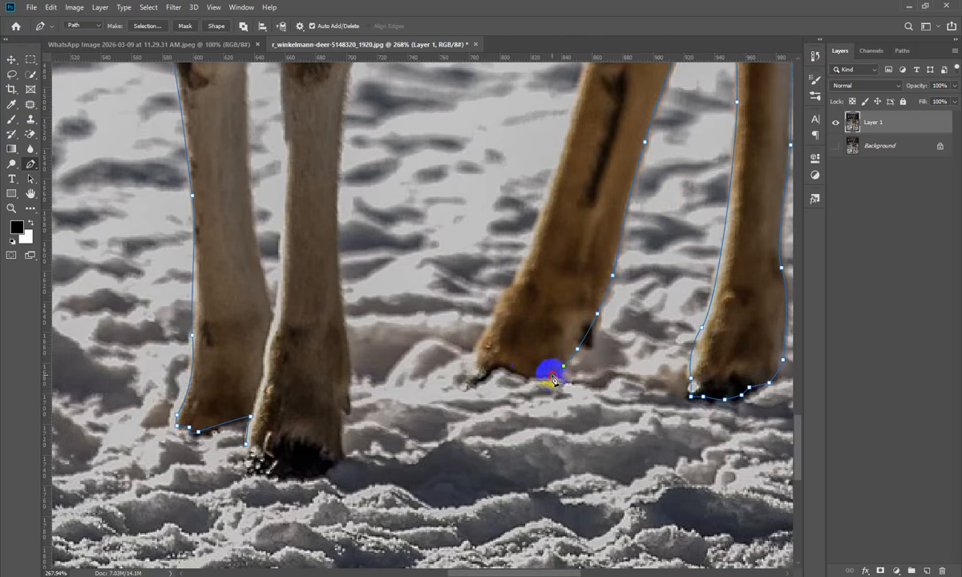
pyautogui.moveTo(509, 367); pyautogui.dragTo(514, 335)
pyautogui.click(479, 408)
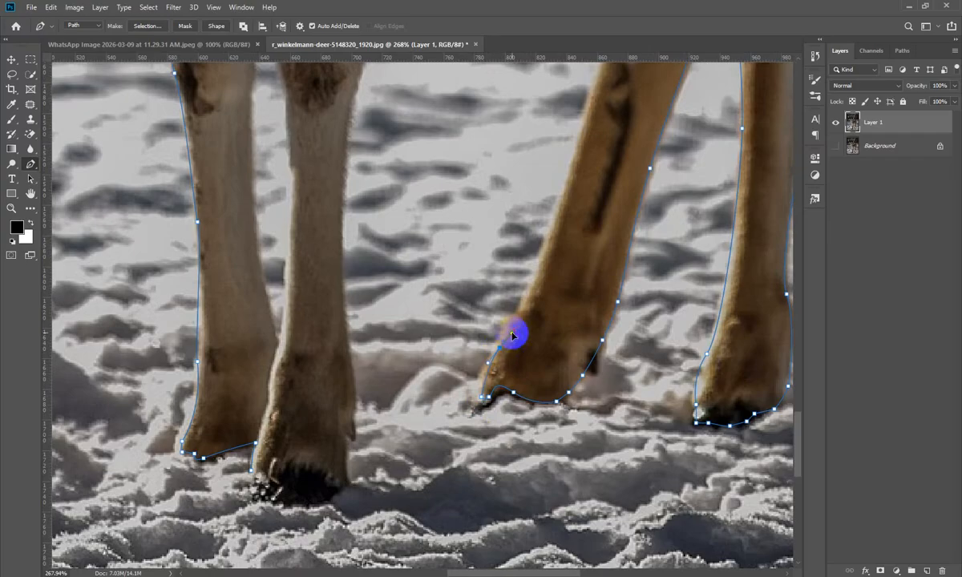
# Trace the front edge of the near hind leg from the hoof up toward the hock.
pyautogui.moveTo(546, 296); pyautogui.dragTo(532, 407)
pyautogui.moveTo(533, 346); pyautogui.dragTo(545, 320)
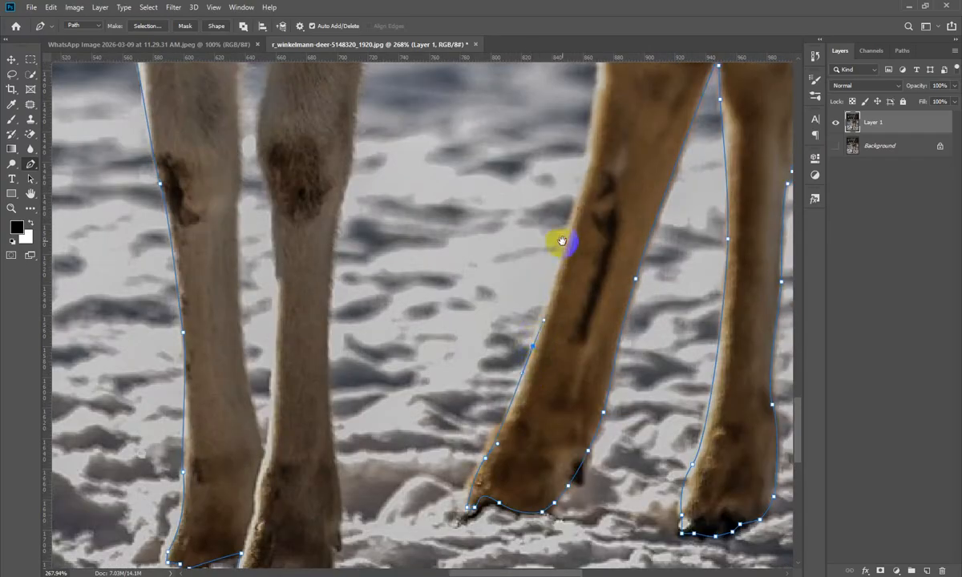
pyautogui.moveTo(562, 242); pyautogui.dragTo(558, 354)
pyautogui.moveTo(580, 287); pyautogui.dragTo(589, 238)
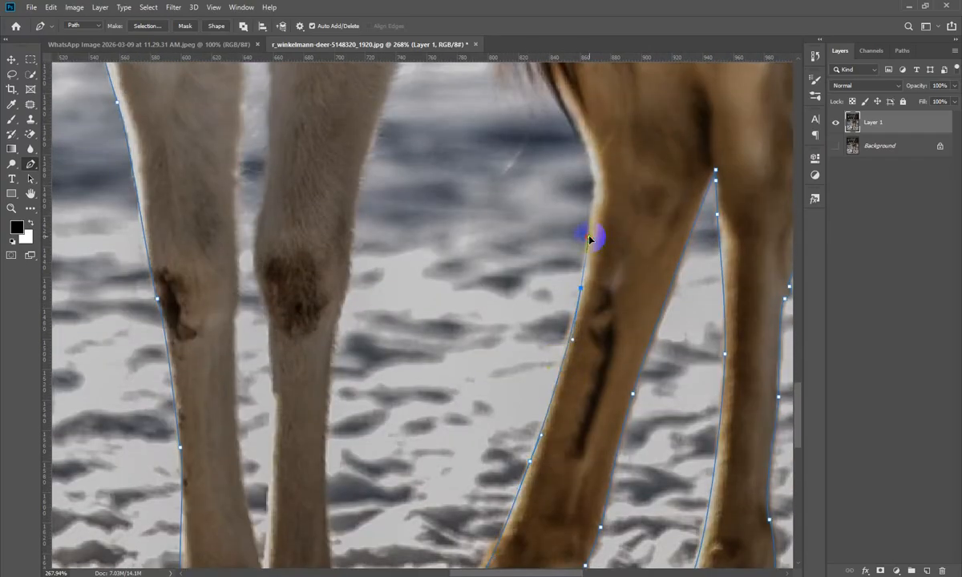
# Carry the path up past the tail and along the belly's underside to the right front leg.
pyautogui.moveTo(595, 166); pyautogui.dragTo(681, 321)
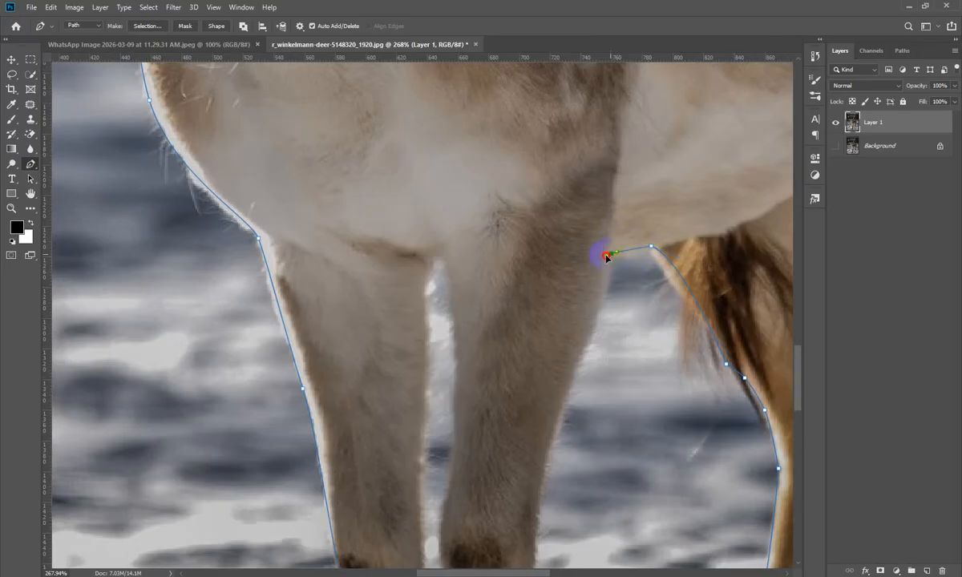
pyautogui.moveTo(628, 304); pyautogui.dragTo(620, 178)
pyautogui.moveTo(641, 219); pyautogui.dragTo(653, 222)
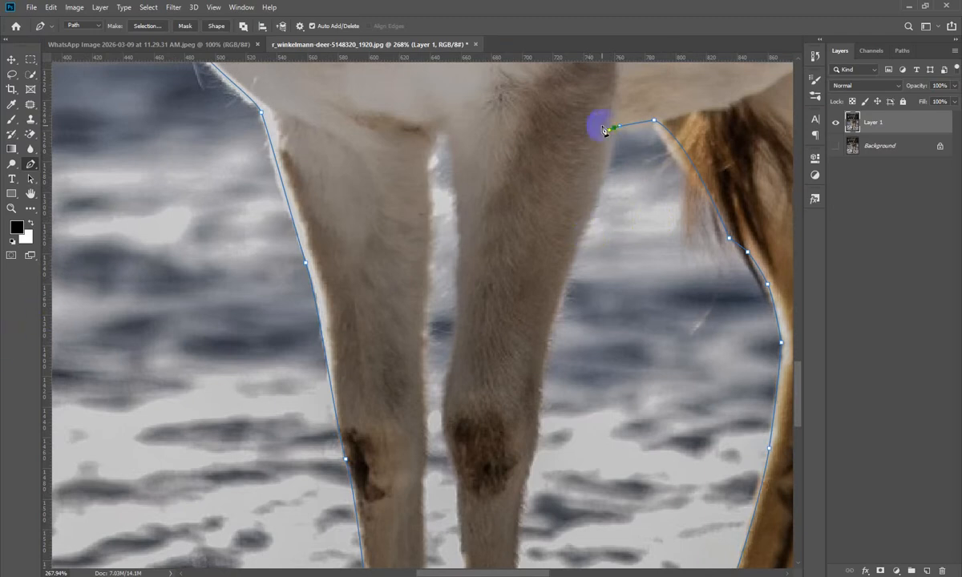
pyautogui.moveTo(580, 365); pyautogui.dragTo(571, 195)
# Trace the right front leg's outer edge from the belly down to the dark knee patch.
pyautogui.click(594, 150)
pyautogui.click(580, 191)
pyautogui.click(565, 233)
pyautogui.click(570, 224)
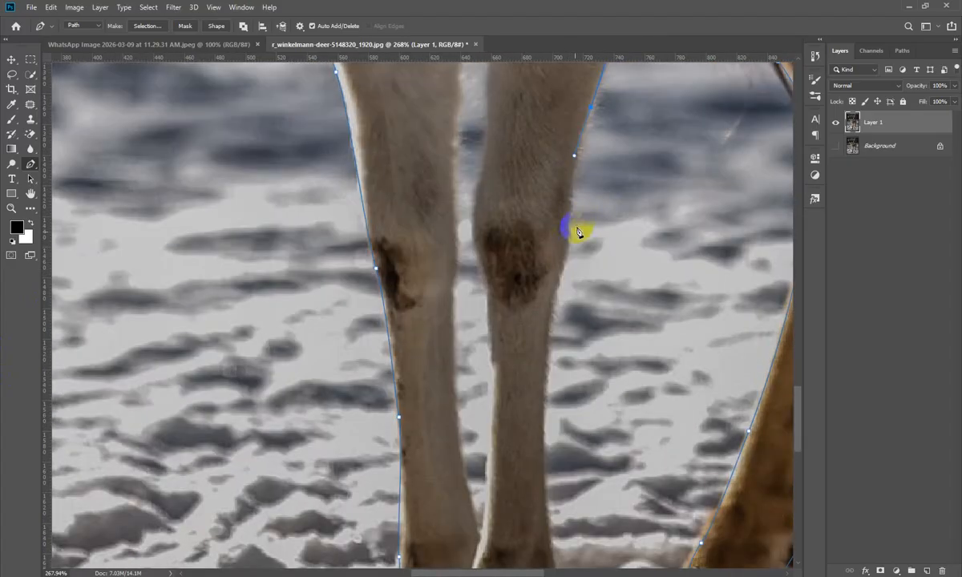
pyautogui.click(569, 251)
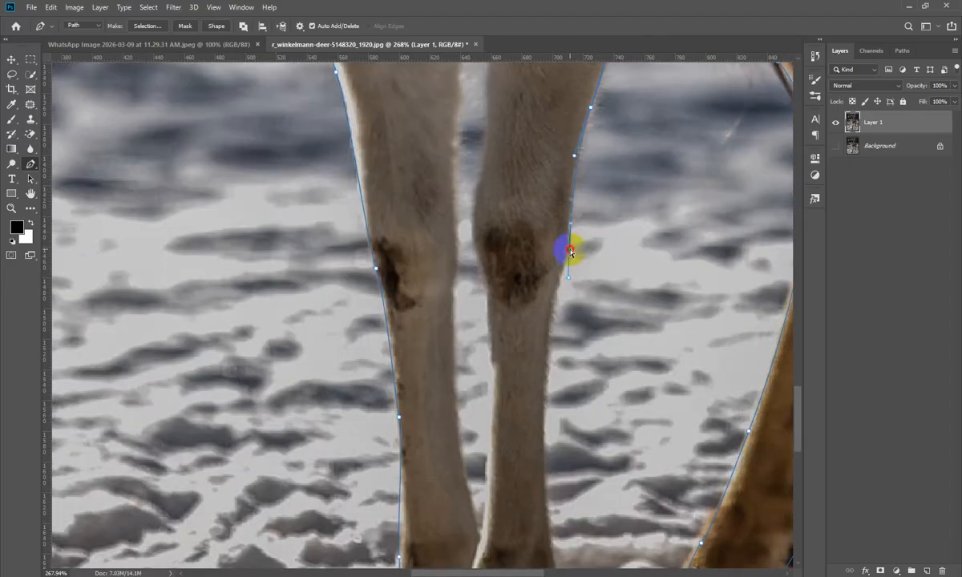
pyautogui.moveTo(570, 251); pyautogui.dragTo(569, 230)
# Continue the path down the right front leg's outer shin to the ankle above the hoof.
pyautogui.moveTo(631, 343); pyautogui.dragTo(667, 179)
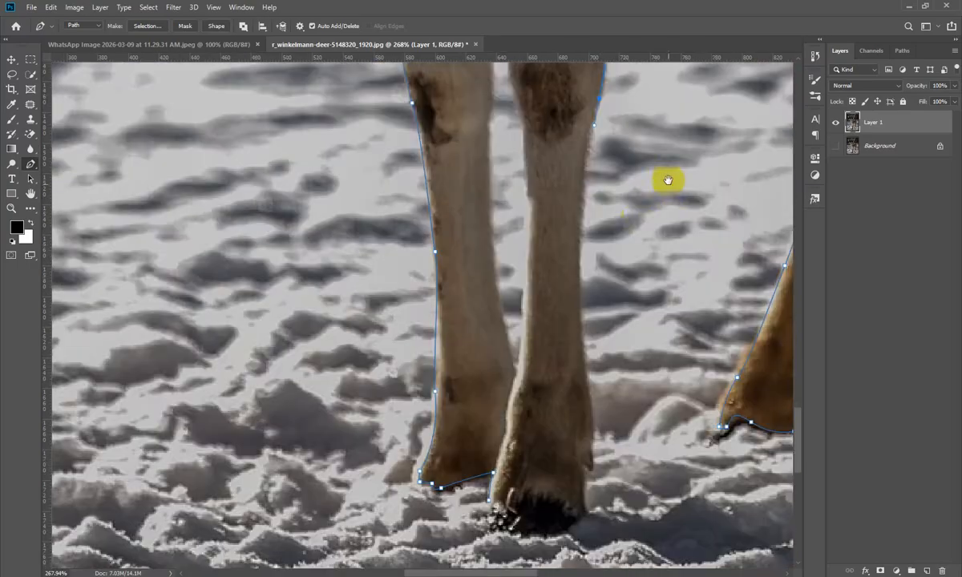
pyautogui.moveTo(579, 233); pyautogui.dragTo(586, 291)
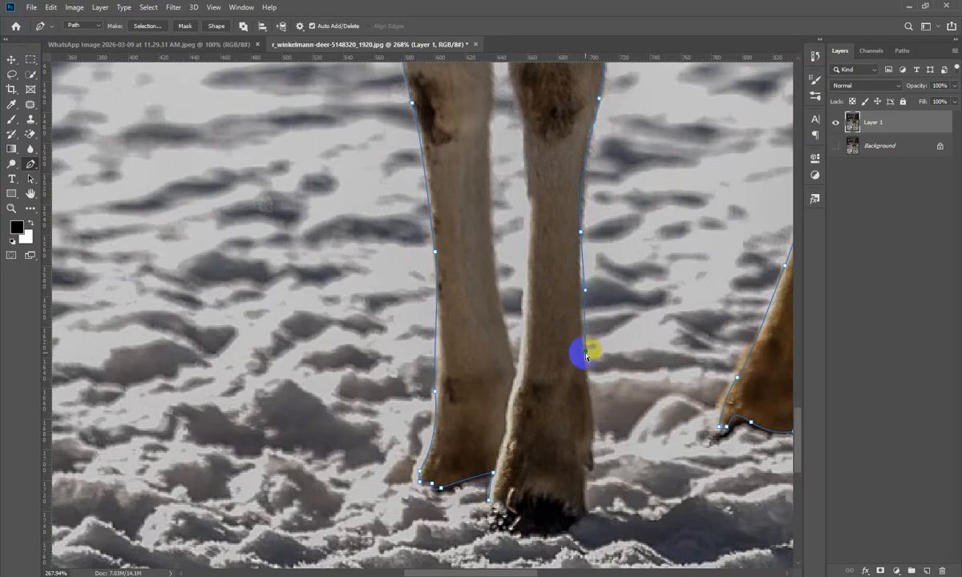
pyautogui.moveTo(585, 360); pyautogui.dragTo(592, 393)
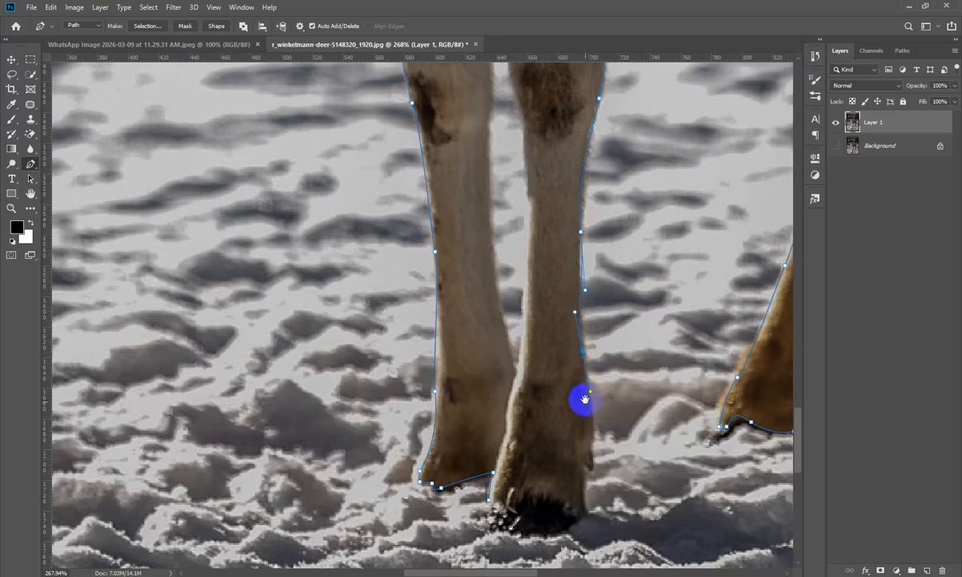
pyautogui.moveTo(574, 433); pyautogui.dragTo(560, 270)
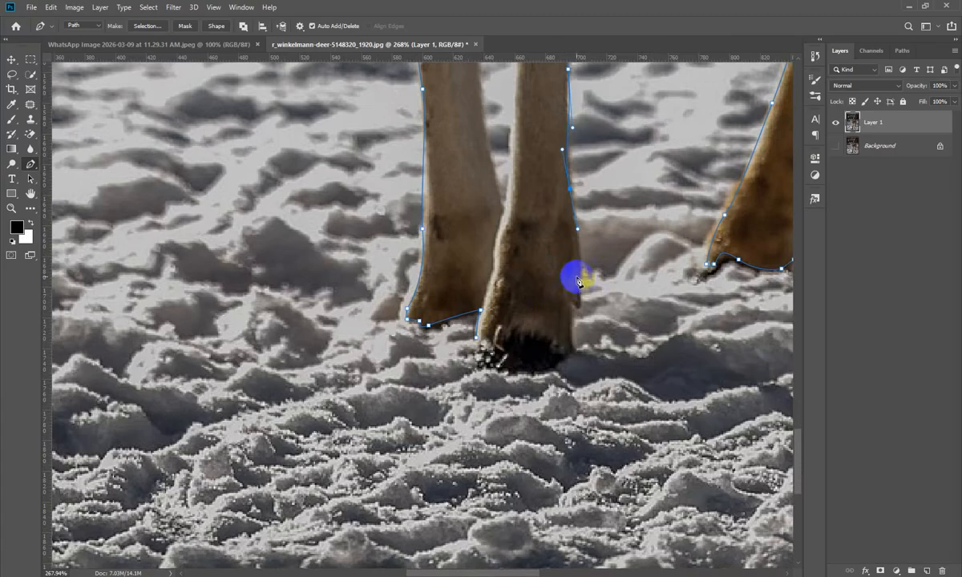
# Trace the right front leg's dewclaw and hoof, closing the outline at the path's starting point.
pyautogui.click(581, 284)
pyautogui.click(570, 302)
pyautogui.click(572, 349)
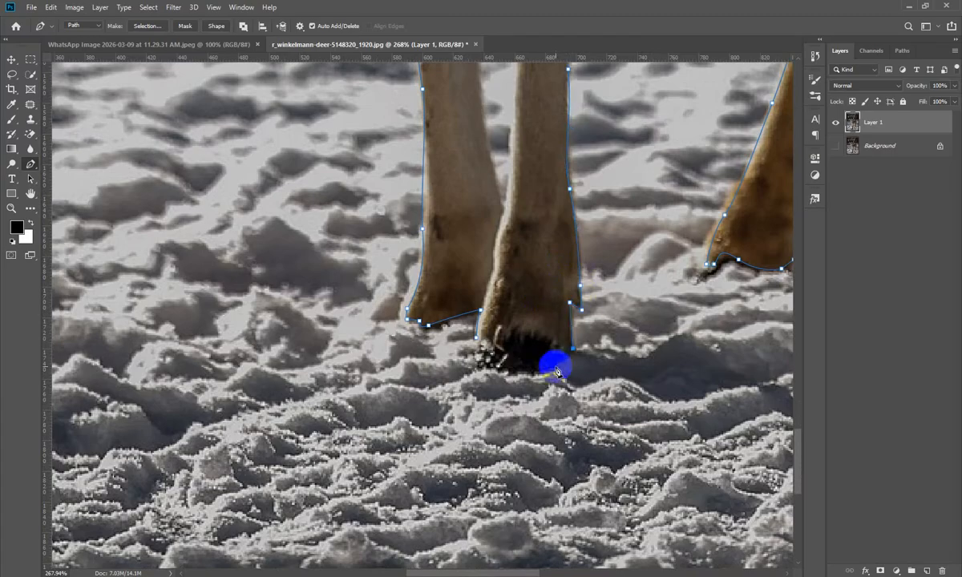
pyautogui.moveTo(555, 368); pyautogui.dragTo(545, 373)
pyautogui.click(519, 375)
pyautogui.click(491, 366)
pyautogui.click(485, 361)
pyautogui.click(481, 345)
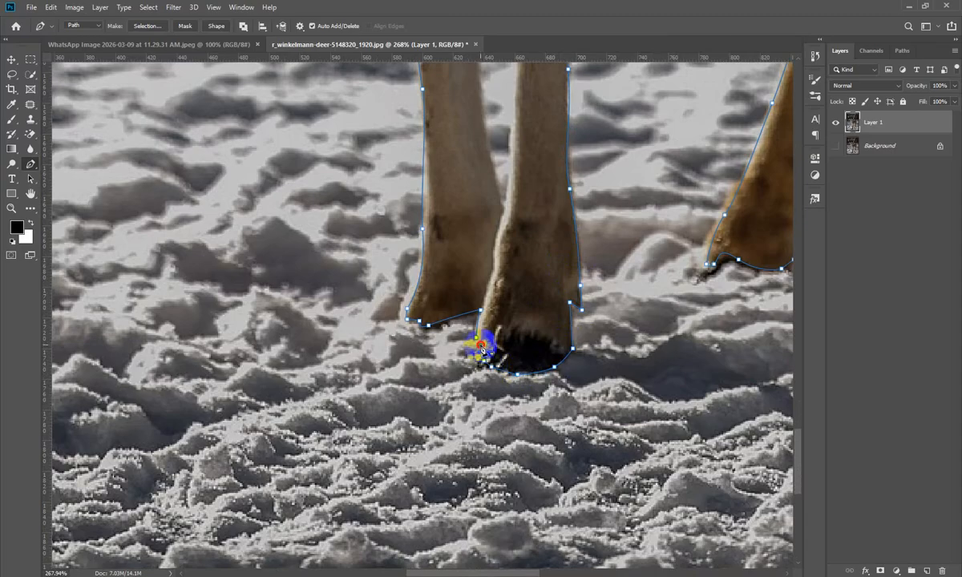
pyautogui.scroll(-3, 479, 343)
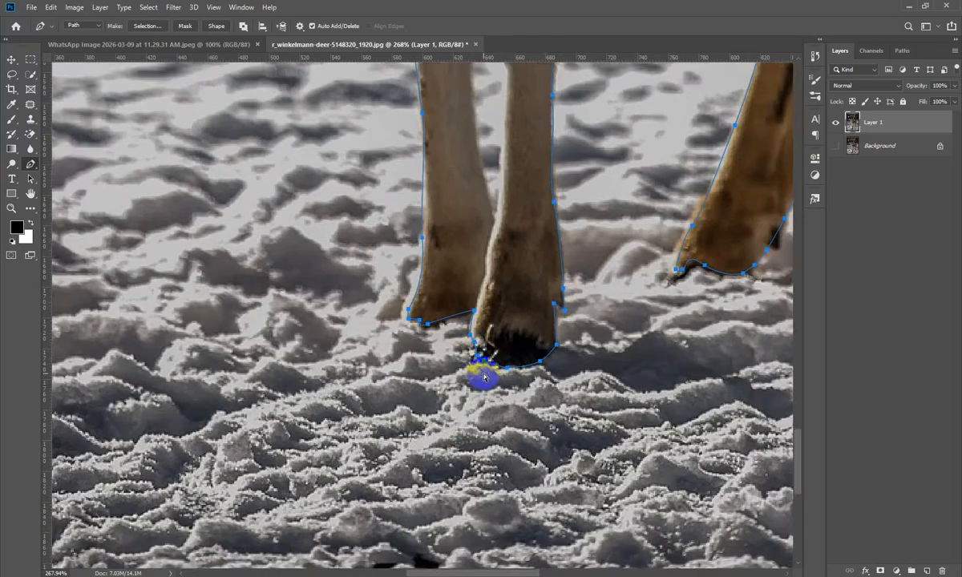
pyautogui.scroll(3, 491, 379)
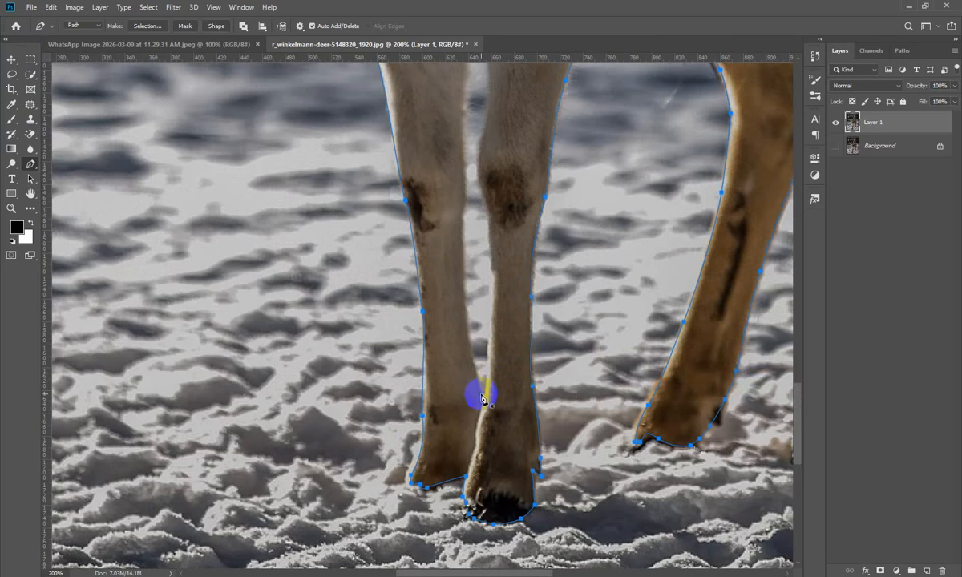
# Trace the gap between the front legs up the left front leg's inner edge, from the ankles to the chest.
pyautogui.scroll(7, 484, 397)
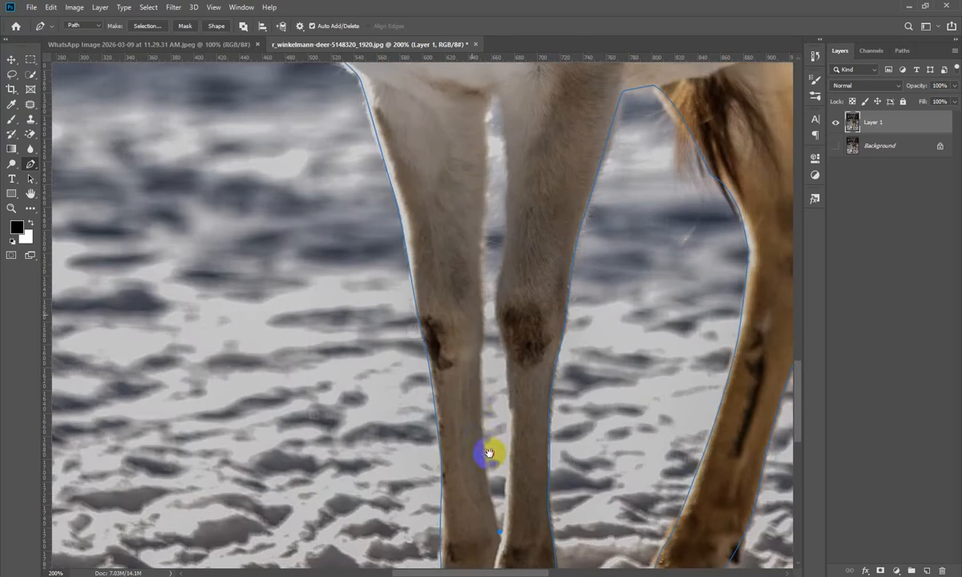
pyautogui.click(483, 386)
pyautogui.click(490, 292)
pyautogui.click(484, 205)
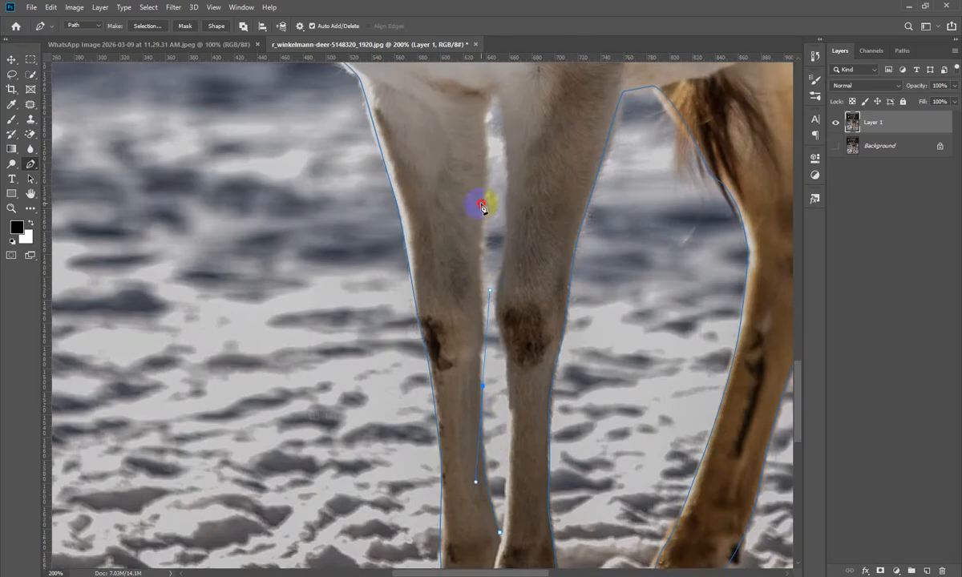
pyautogui.scroll(6, 487, 258)
pyautogui.click(484, 216)
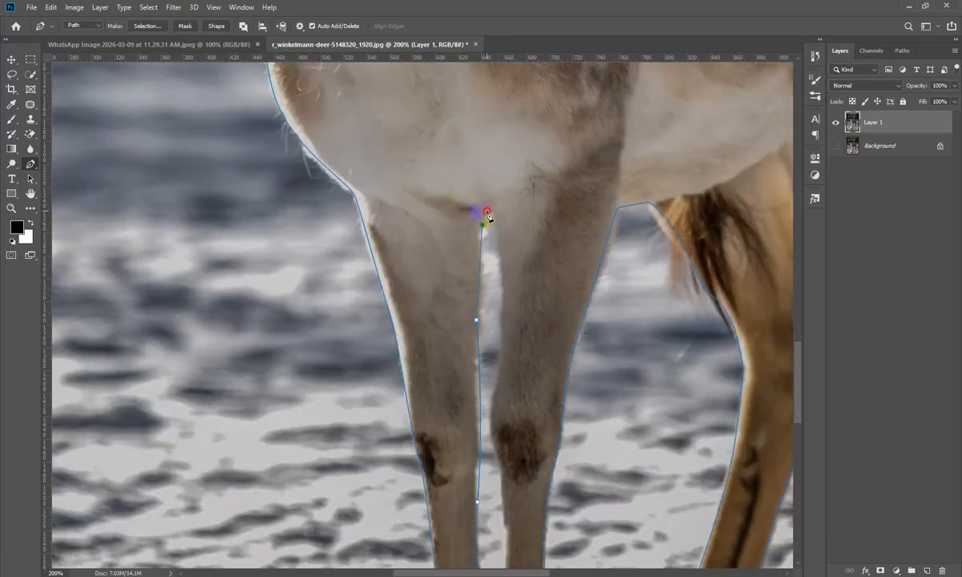
# Carry the gap's path over its top and down the right front leg's inner edge to the dark knee patch.
pyautogui.moveTo(510, 249); pyautogui.dragTo(511, 189)
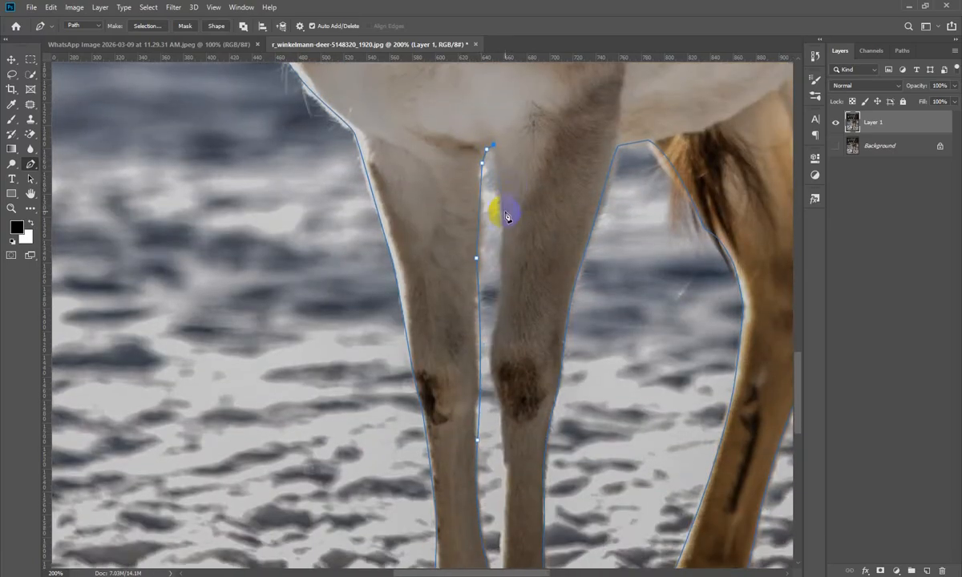
pyautogui.click(505, 218)
pyautogui.scroll(-4, 514, 247)
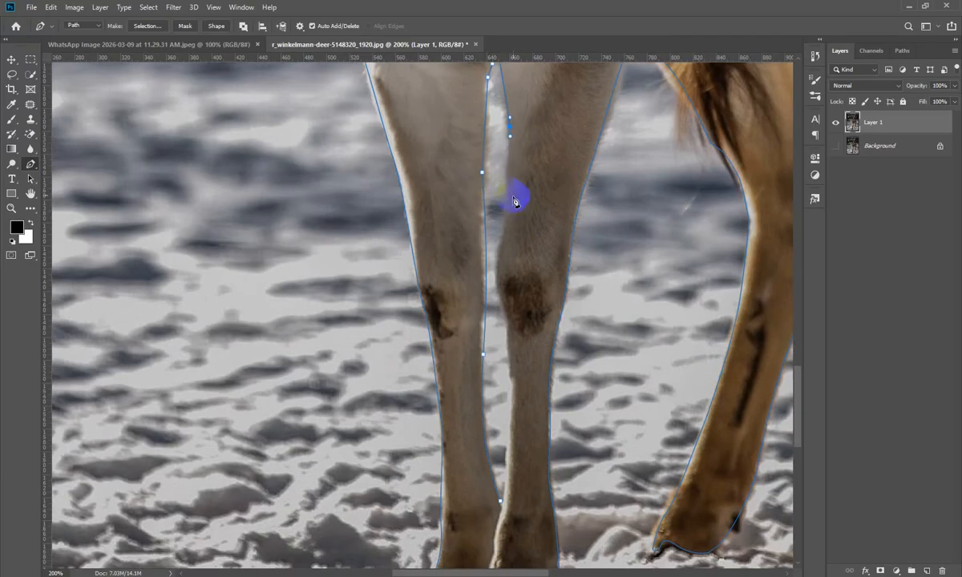
pyautogui.moveTo(509, 194); pyautogui.dragTo(509, 207)
pyautogui.moveTo(584, 252); pyautogui.dragTo(609, 190)
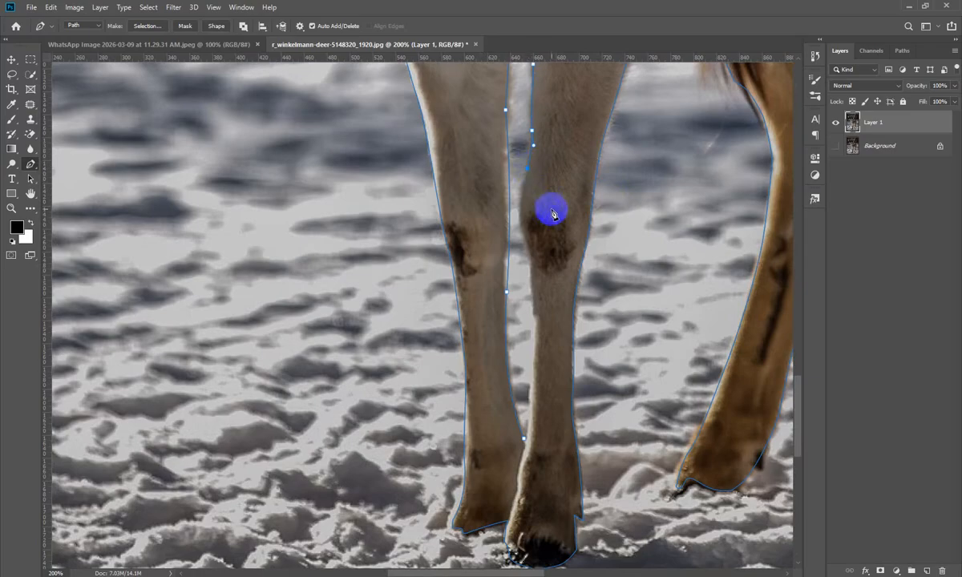
pyautogui.click(515, 211)
pyautogui.moveTo(531, 251); pyautogui.dragTo(534, 259)
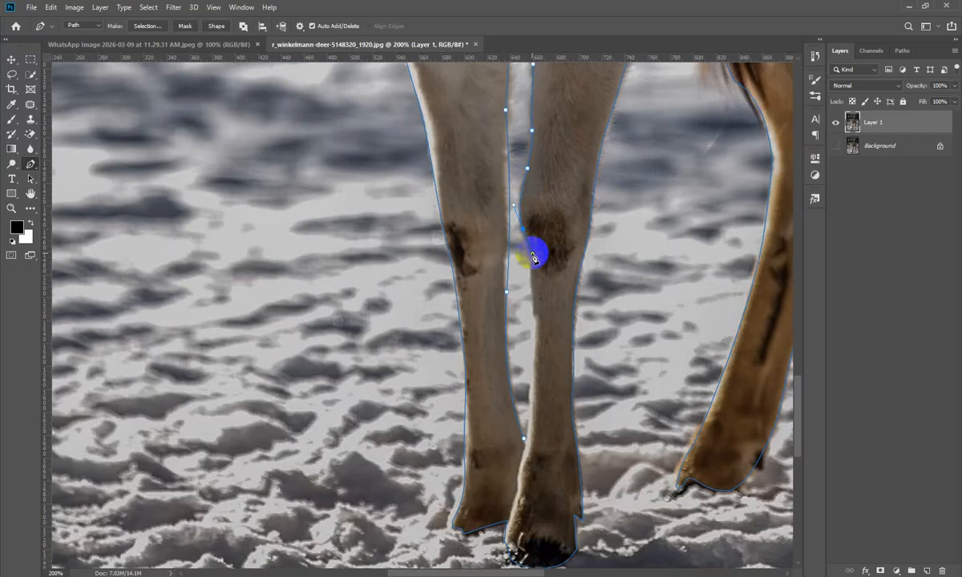
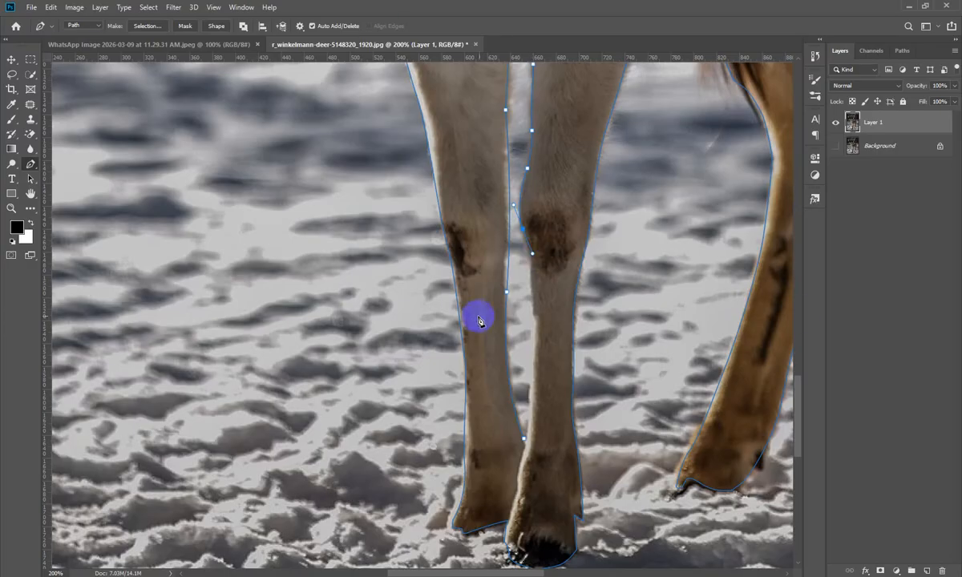
# Continue the path down the right front leg's inner shin to the ankle where the two front legs meet.
pyautogui.click(536, 338)
pyautogui.click(536, 364)
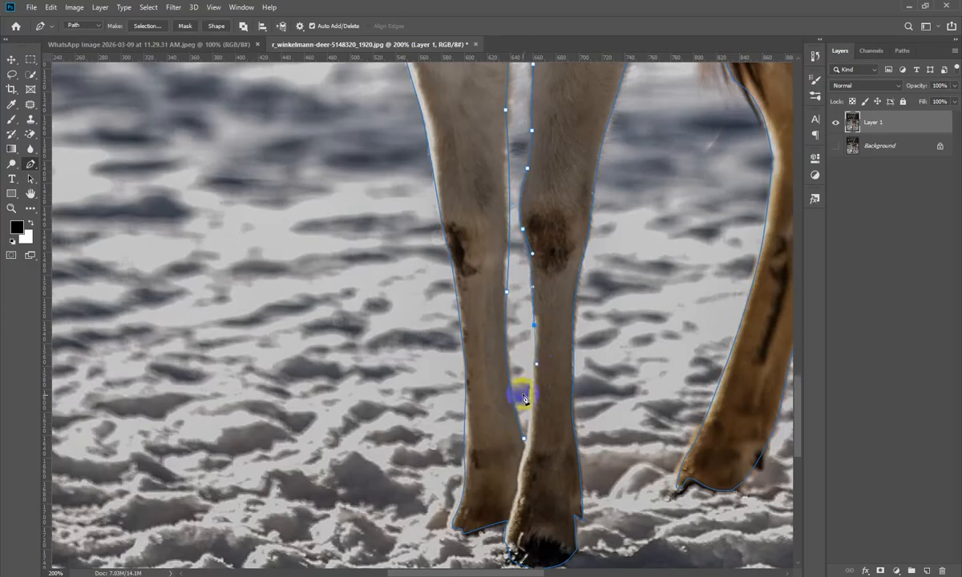
pyautogui.click(530, 422)
pyautogui.click(528, 437)
pyautogui.click(527, 443)
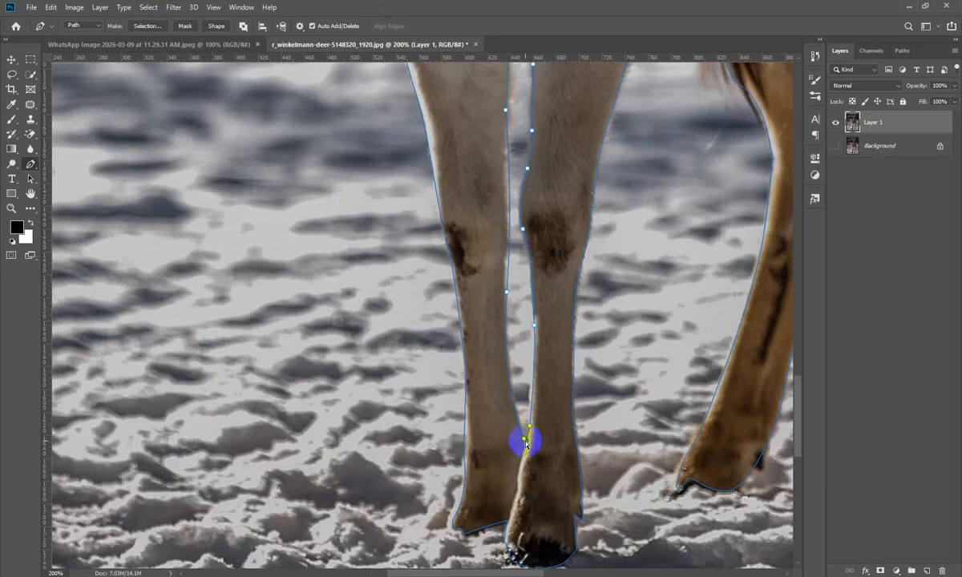
pyautogui.scroll(-4, 526, 443)
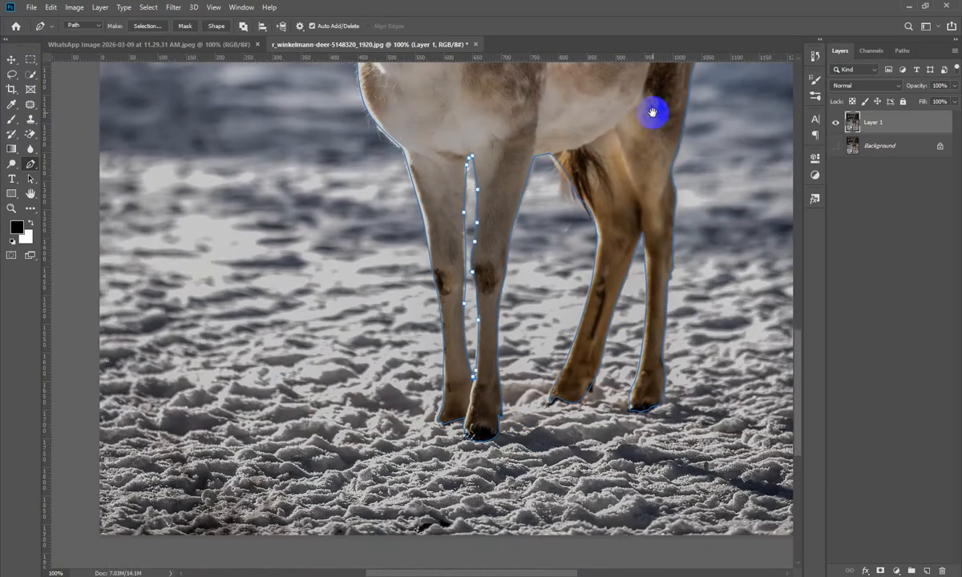
pyautogui.moveTo(653, 113); pyautogui.dragTo(624, 337)
pyautogui.moveTo(446, 150); pyautogui.dragTo(453, 196)
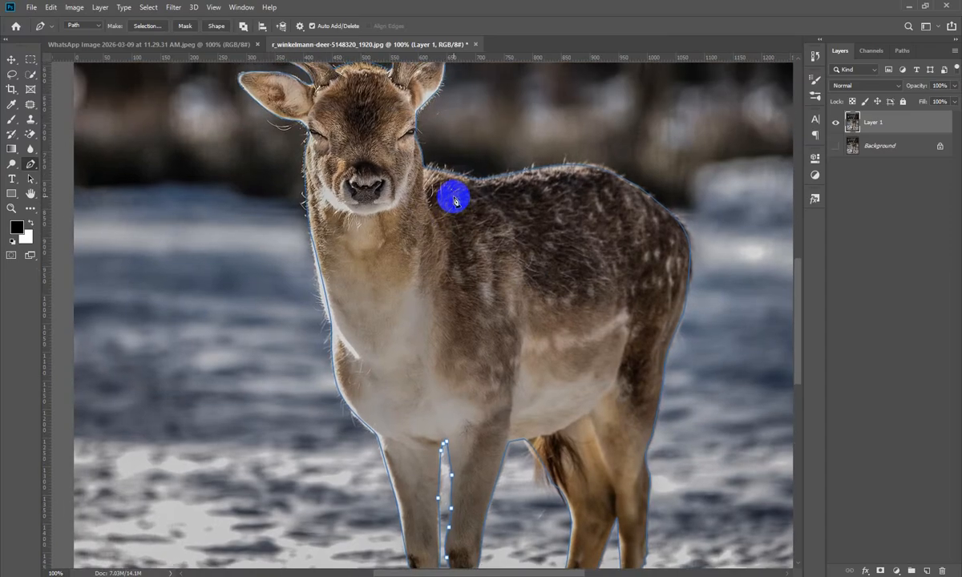
pyautogui.hotkey('ctrl', '0')
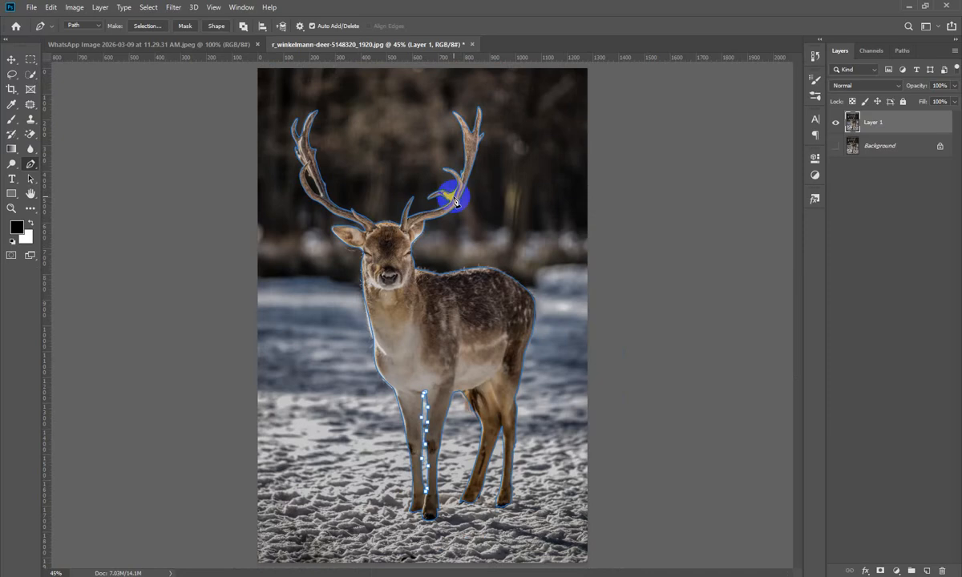
pyautogui.moveTo(314, 198); pyautogui.dragTo(389, 308)
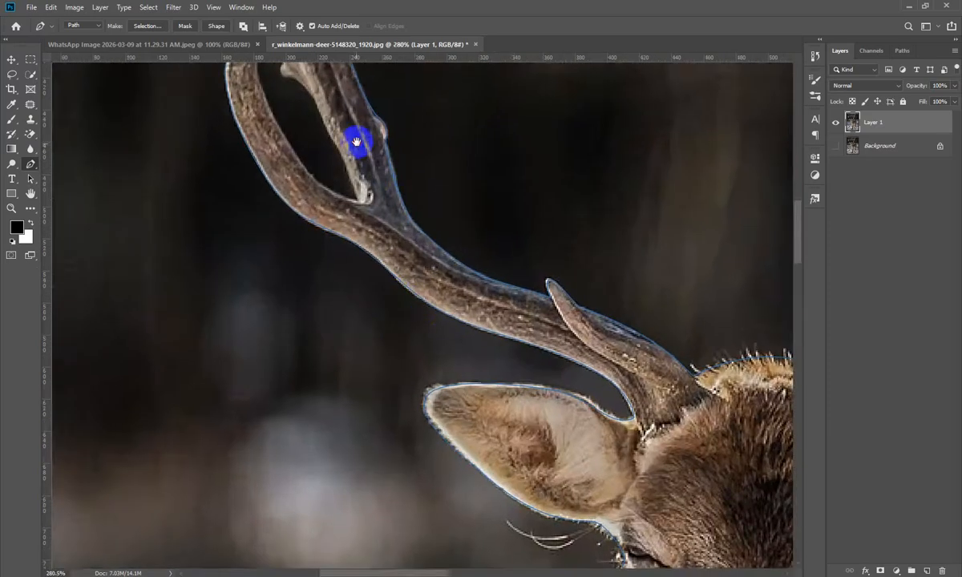
pyautogui.moveTo(356, 142); pyautogui.dragTo(373, 275)
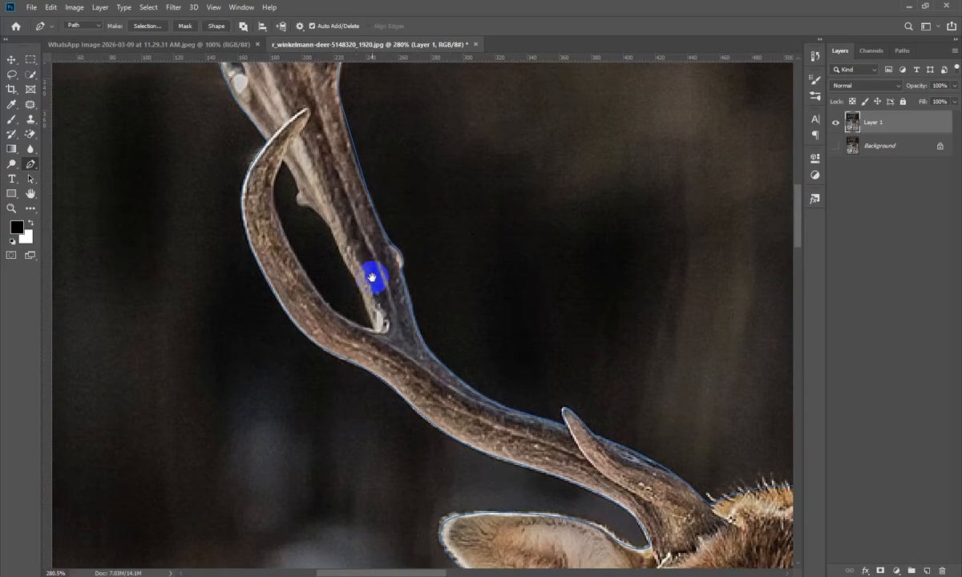
pyautogui.click(375, 331)
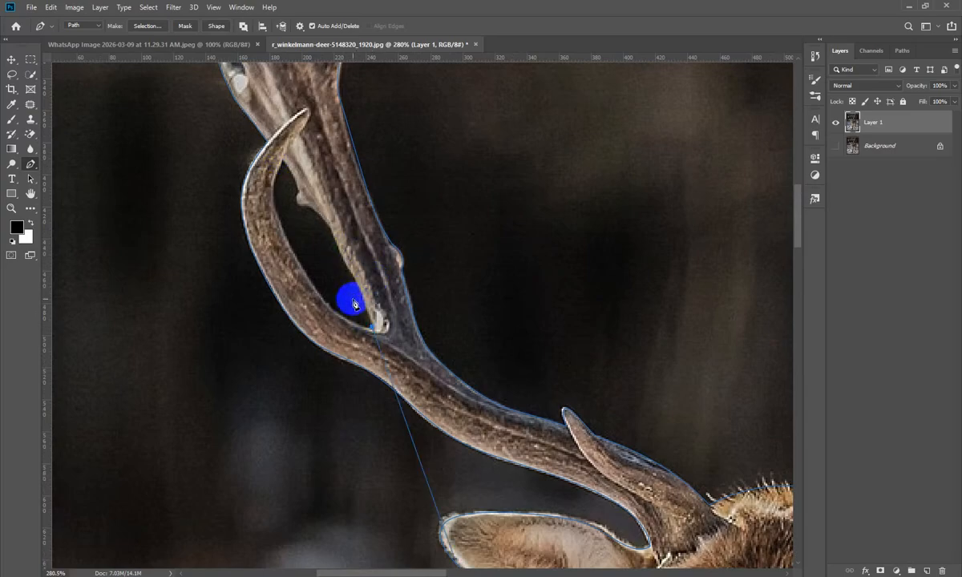
pyautogui.moveTo(399, 254); pyautogui.dragTo(329, 264)
pyautogui.scroll(-3, 328, 265)
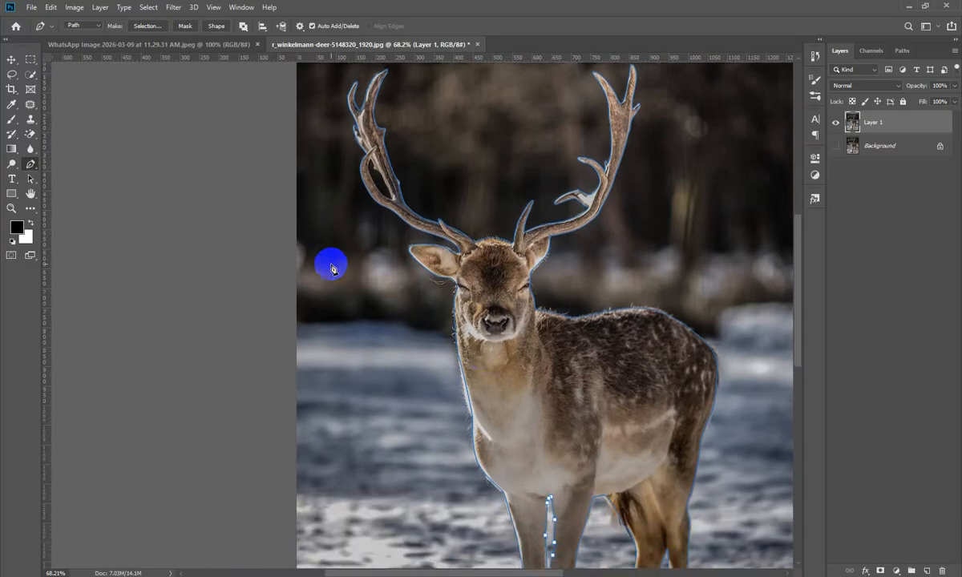
# Close the path of the gap between the front legs by joining its open end to the starting point at the ankles.
pyautogui.moveTo(560, 490); pyautogui.dragTo(658, 389)
pyautogui.moveTo(475, 367); pyautogui.dragTo(545, 56)
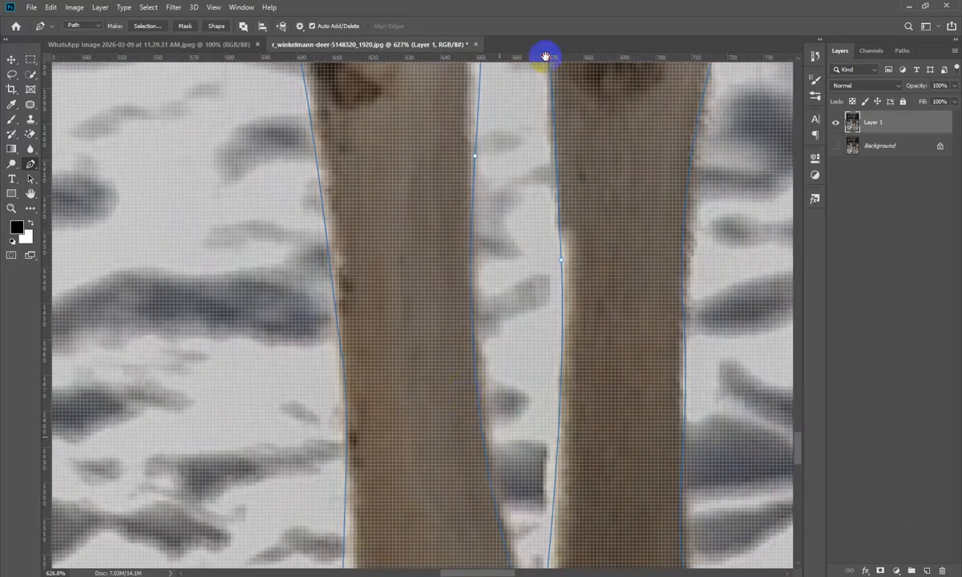
pyautogui.moveTo(467, 392); pyautogui.dragTo(494, 28)
pyautogui.moveTo(513, 291); pyautogui.dragTo(497, 348)
pyautogui.moveTo(477, 304); pyautogui.dragTo(402, 357)
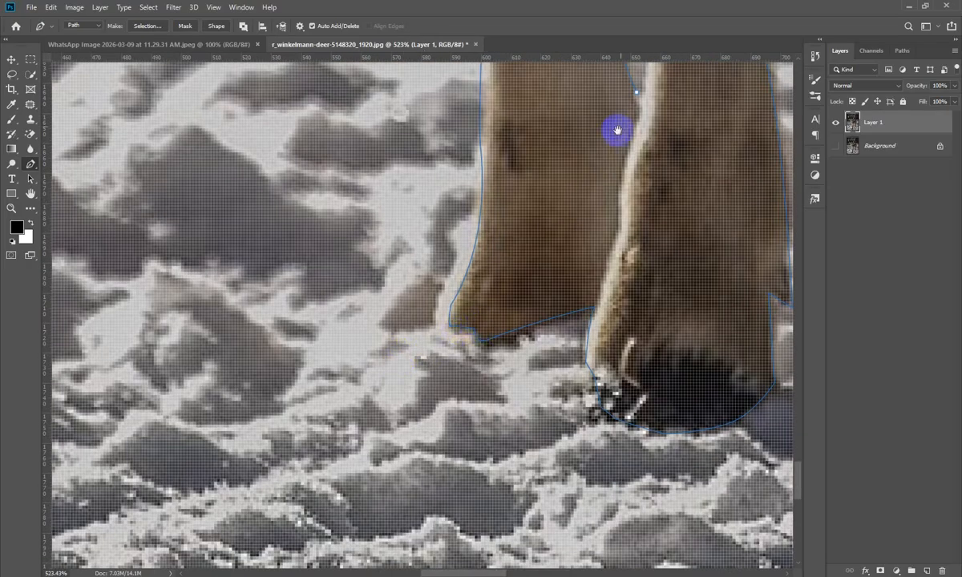
pyautogui.moveTo(616, 130); pyautogui.dragTo(516, 230)
pyautogui.click(537, 178)
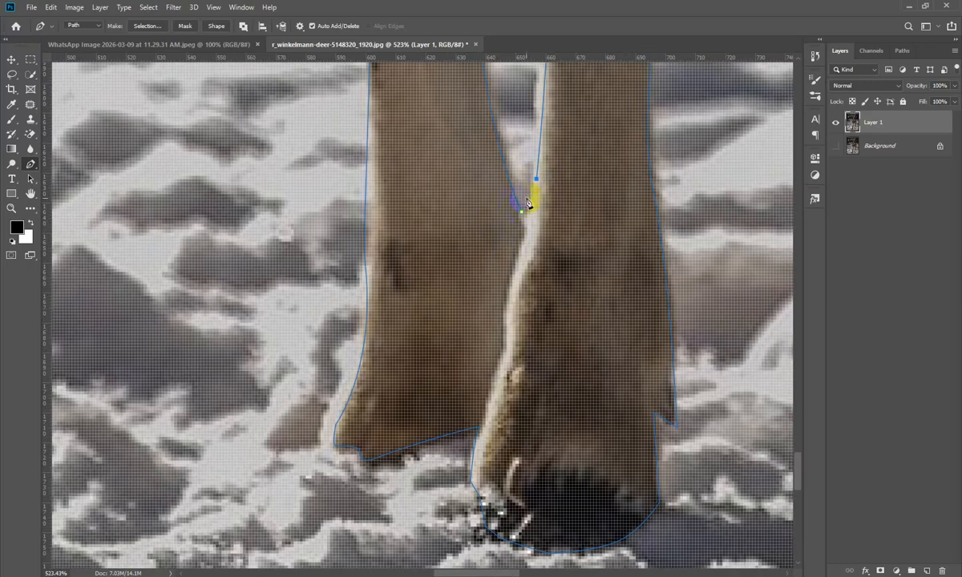
pyautogui.click(522, 213)
pyautogui.moveTo(522, 214); pyautogui.dragTo(433, 233)
# Start a new path in the left antler's gap, tracing the main beam's inner edge past the small bump to the gap's lower corner.
pyautogui.moveTo(495, 197); pyautogui.dragTo(477, 419)
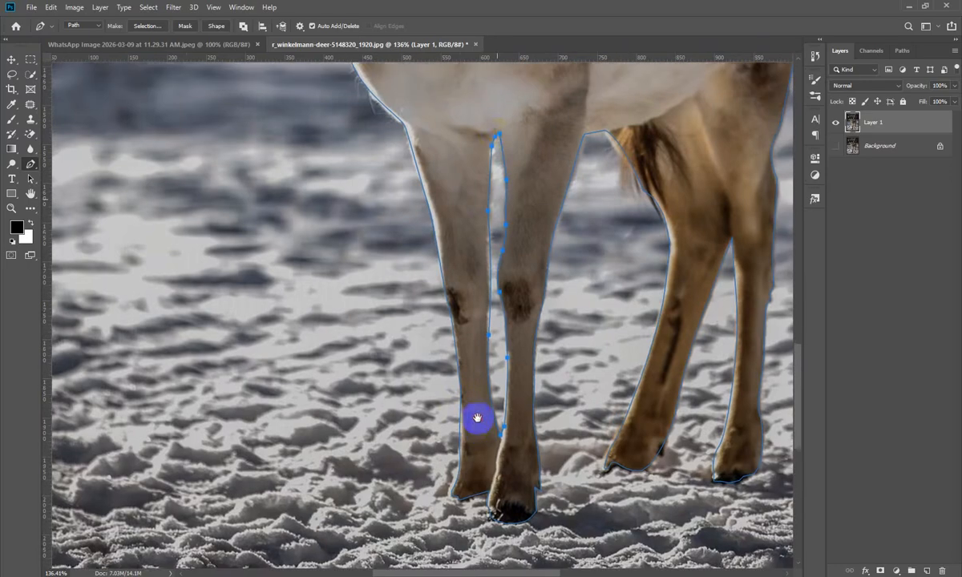
pyautogui.moveTo(495, 140); pyautogui.dragTo(481, 436)
pyautogui.moveTo(374, 175); pyautogui.dragTo(374, 490)
pyautogui.moveTo(253, 245); pyautogui.dragTo(267, 297)
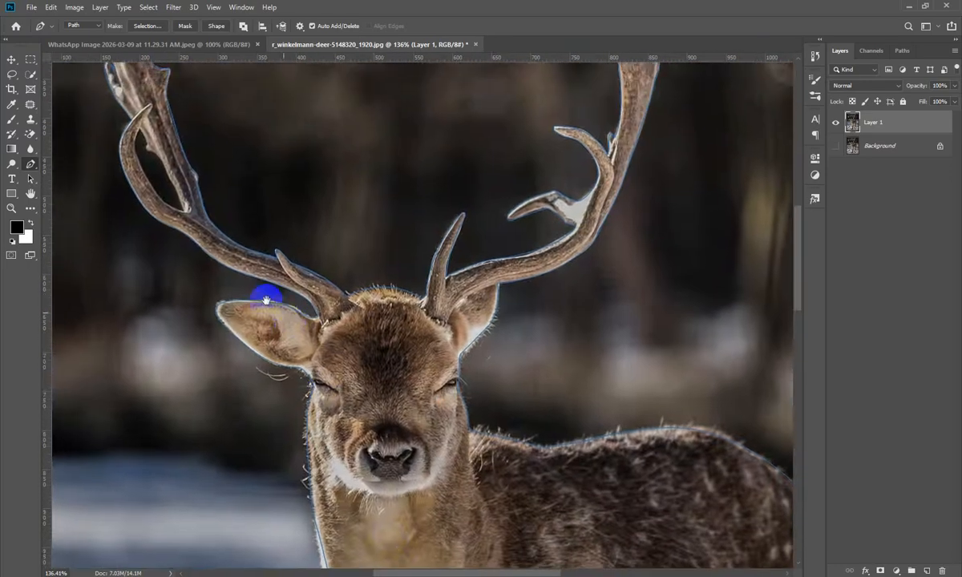
pyautogui.moveTo(172, 233); pyautogui.dragTo(210, 251)
pyautogui.moveTo(188, 200); pyautogui.dragTo(301, 329)
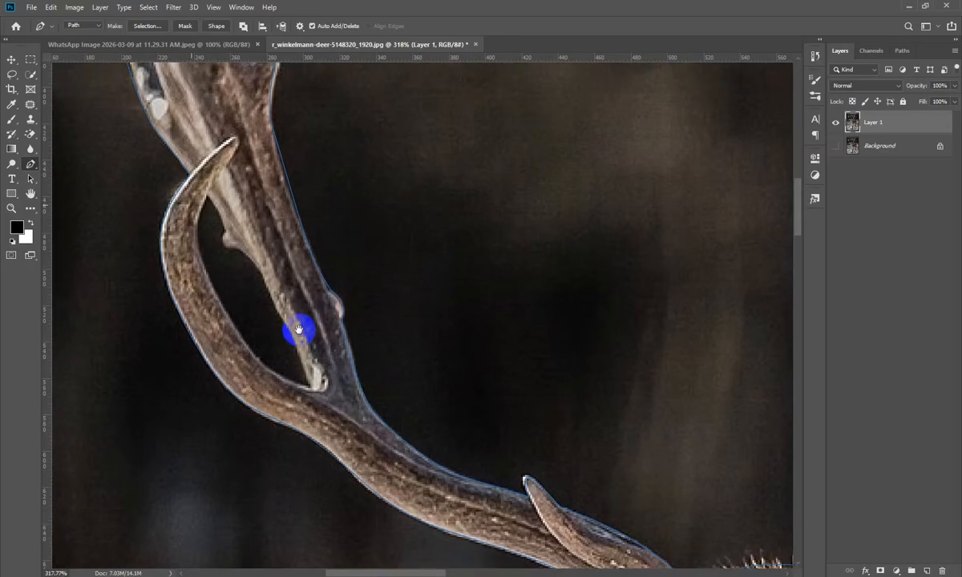
pyautogui.click(223, 231)
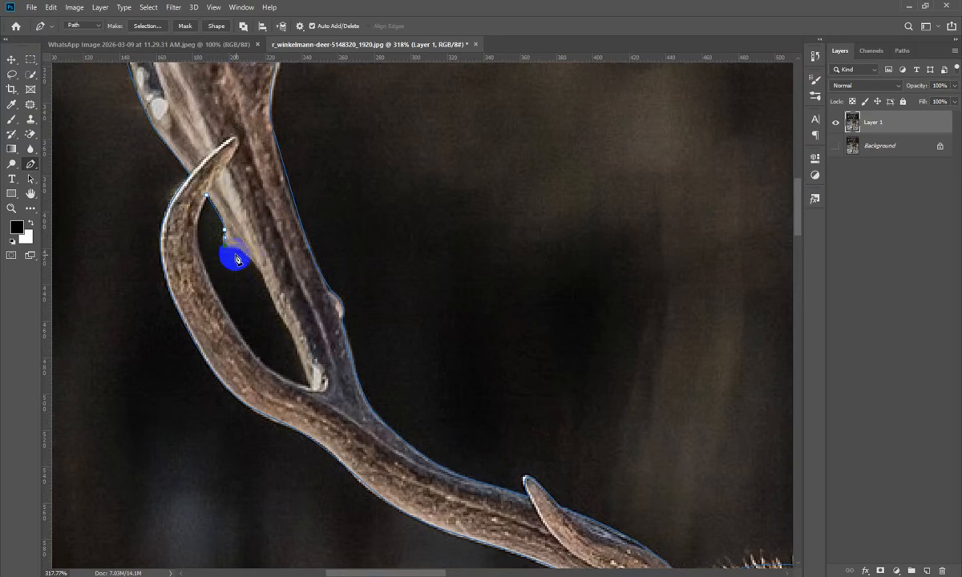
pyautogui.click(241, 247)
pyautogui.moveTo(309, 383)
pyautogui.mouseDown()
pyautogui.moveTo(311, 407)
pyautogui.moveTo(307, 399)
pyautogui.mouseUp()
pyautogui.moveTo(311, 395); pyautogui.dragTo(311, 390)
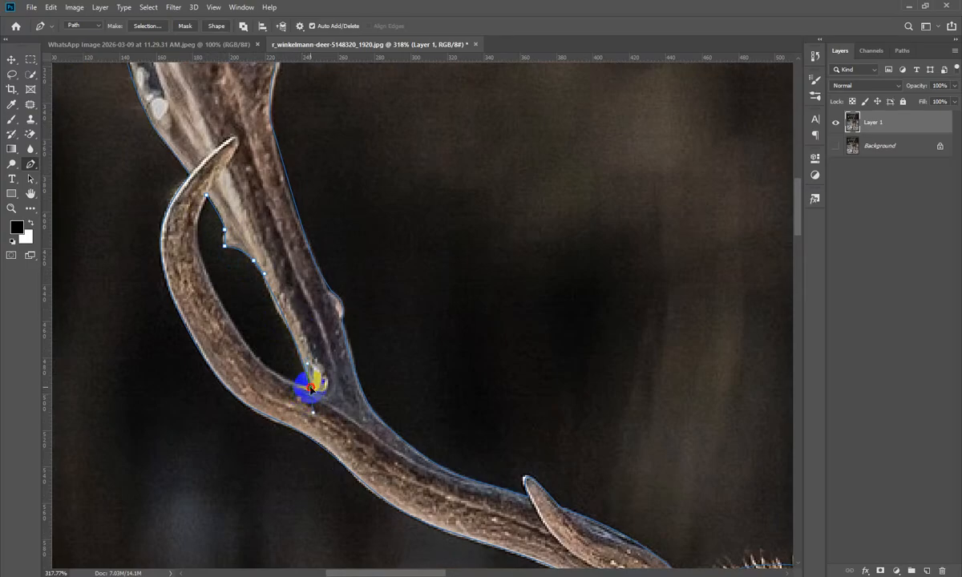
# Close the pen path along the inner edge of the gap in the left antler and convert the deer path into a selection.
pyautogui.keyDown('alt'); pyautogui.click(311, 389); pyautogui.keyUp('alt')
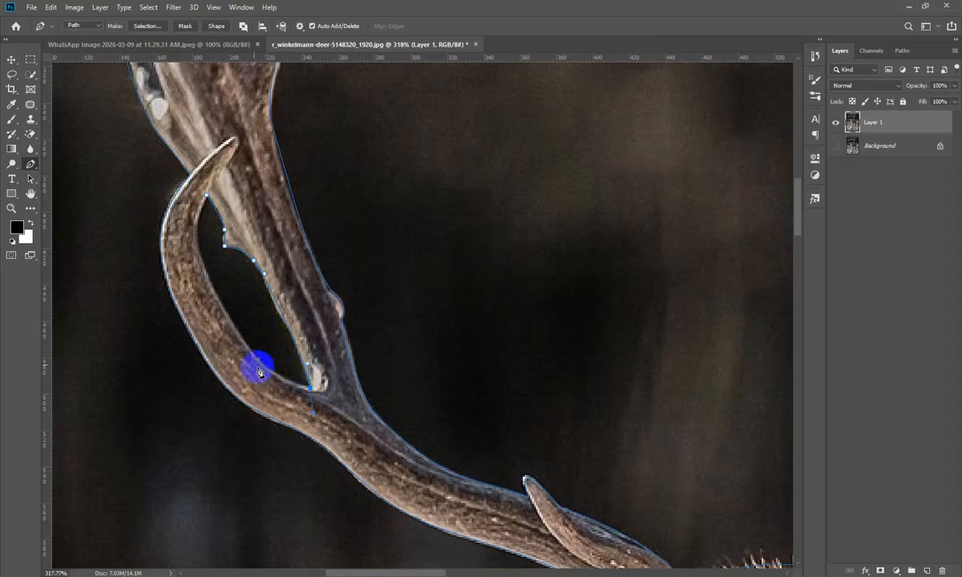
pyautogui.moveTo(205, 283); pyautogui.dragTo(221, 148)
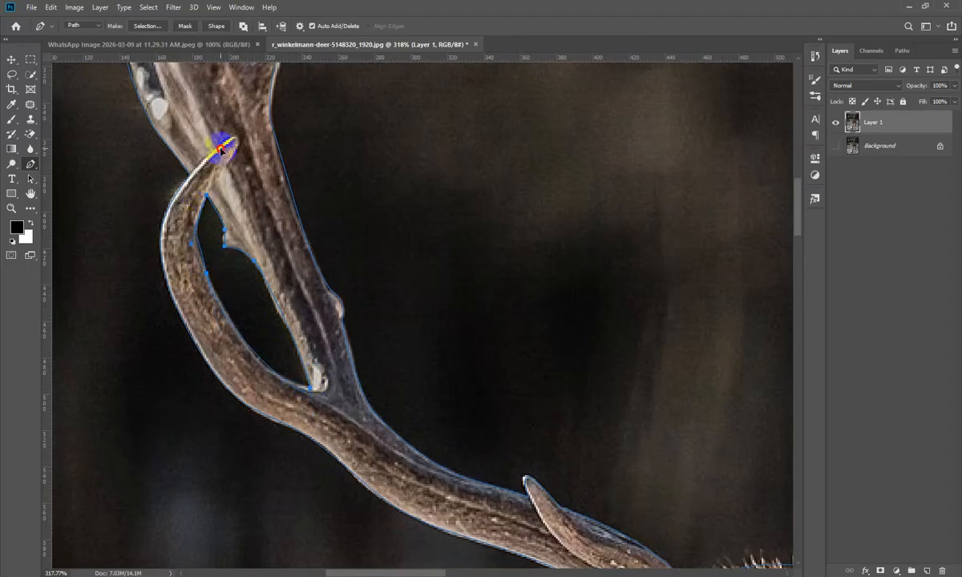
pyautogui.scroll(-10, 261, 200)
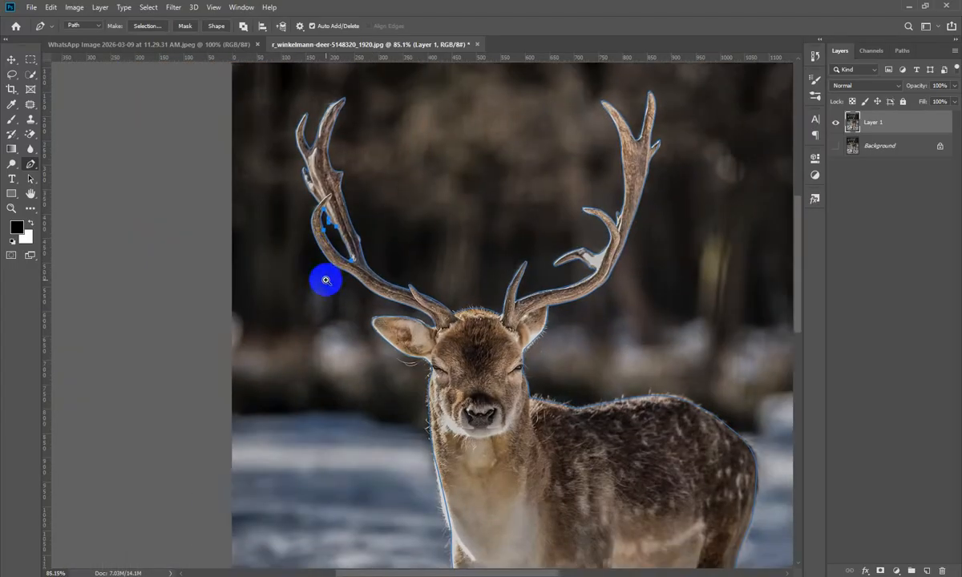
pyautogui.scroll(-3, 327, 283)
pyautogui.hotkey('ctrl', 'Return')
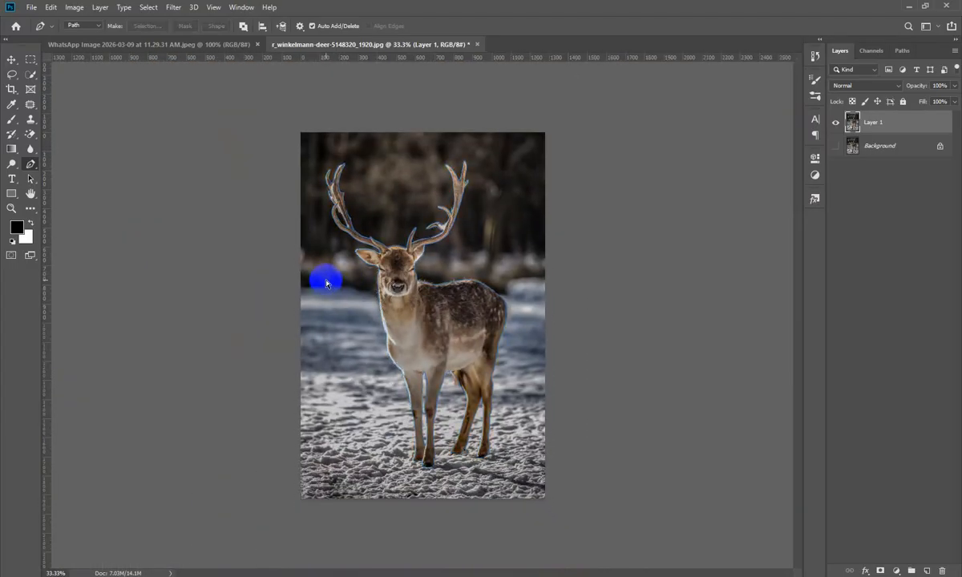
# Add a layer mask to Layer 1 from the deer selection to hide the surrounding snow and forest.
pyautogui.scroll(3, 327, 283)
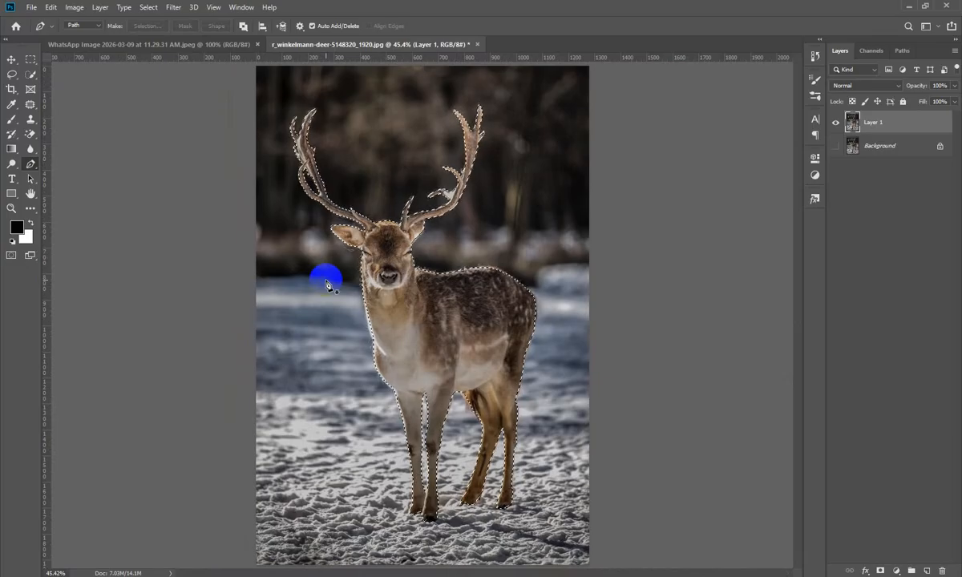
pyautogui.hotkey('ctrl', '-')
pyautogui.hotkey('ctrl', '-')
pyautogui.hotkey('ctrl', '-')
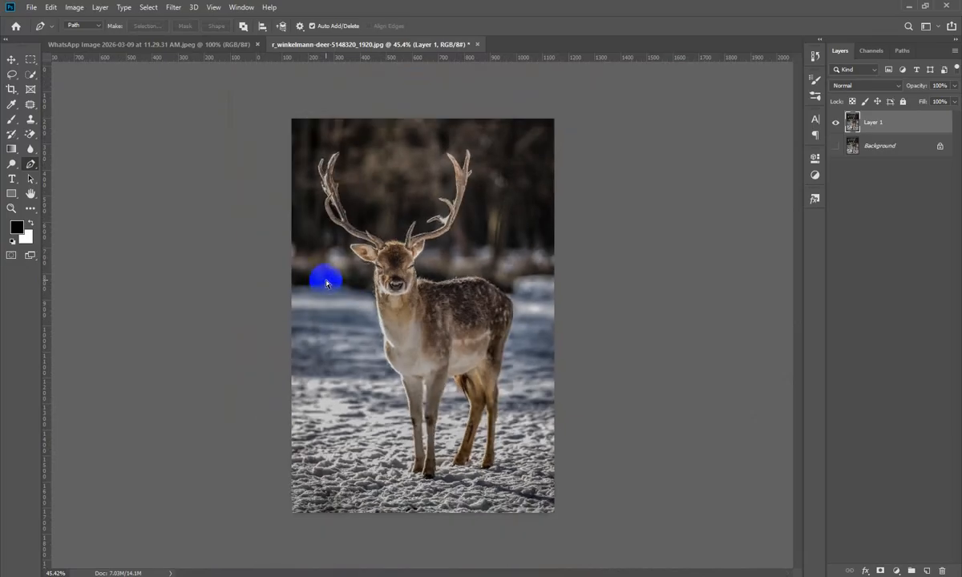
pyautogui.hotkey('ctrl', '0')
pyautogui.hotkey('ctrl', '-')
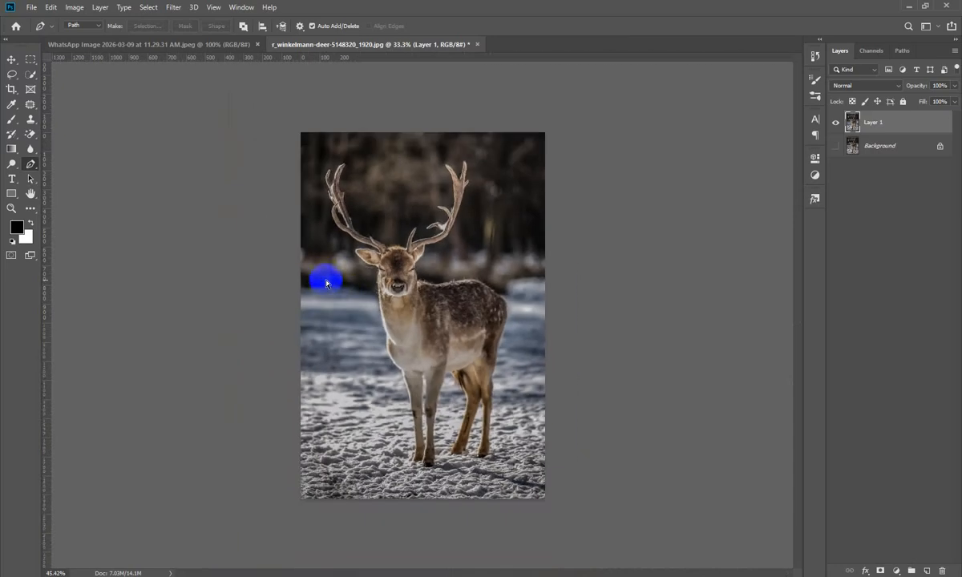
pyautogui.hotkey('ctrl', '0')
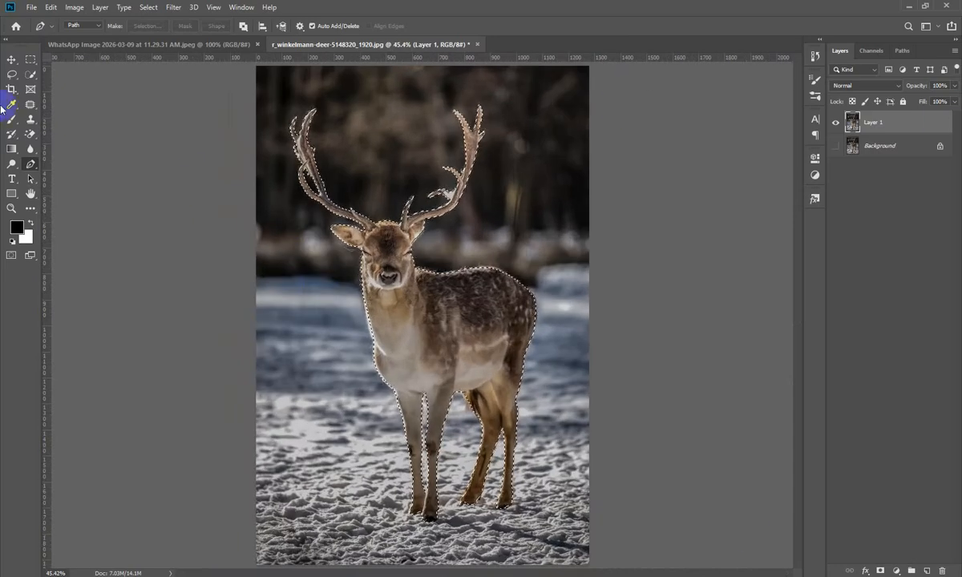
pyautogui.click(13, 61)
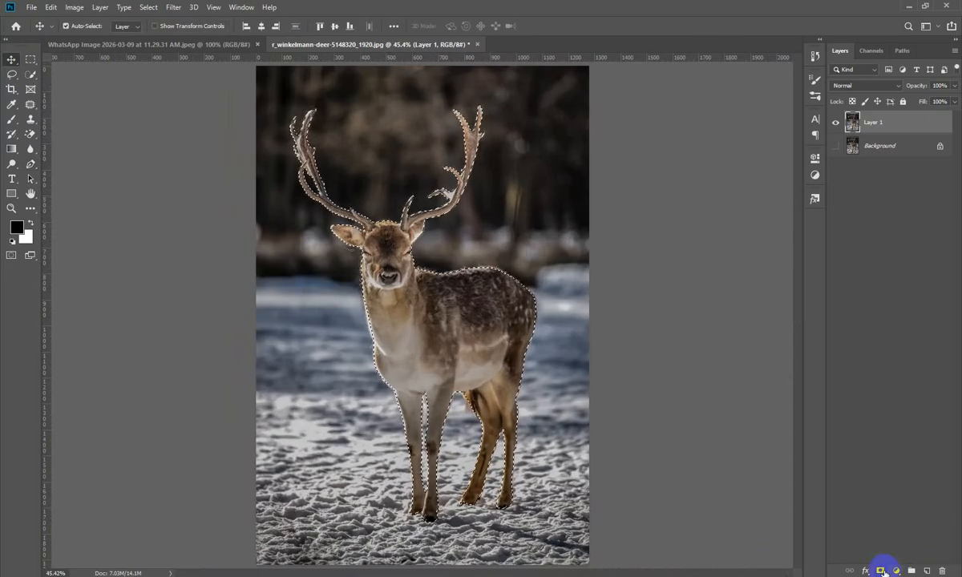
pyautogui.click(881, 571)
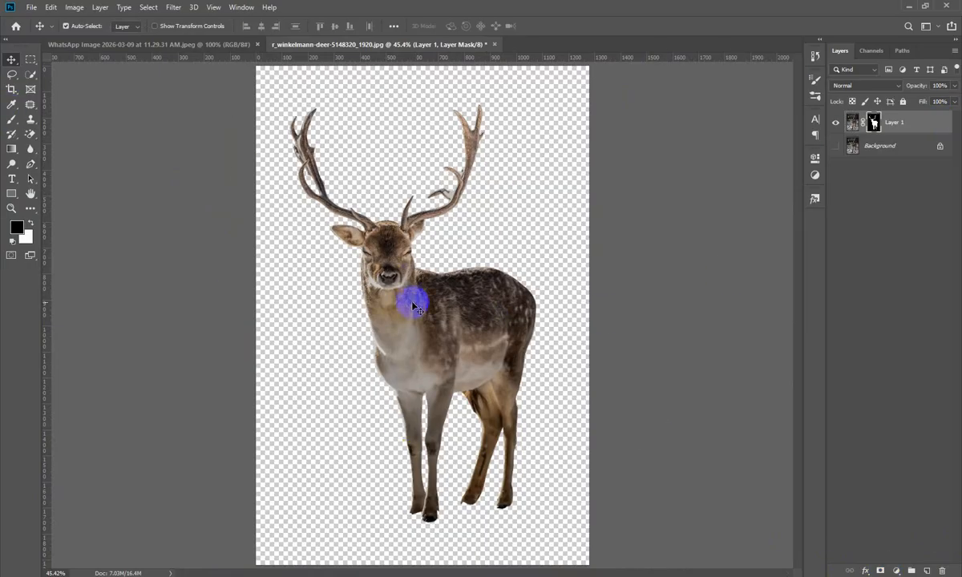
# Copy the masked deer layer into the misty forest document.
pyautogui.moveTo(405, 301); pyautogui.dragTo(642, 277)
pyautogui.moveTo(572, 265); pyautogui.dragTo(437, 363)
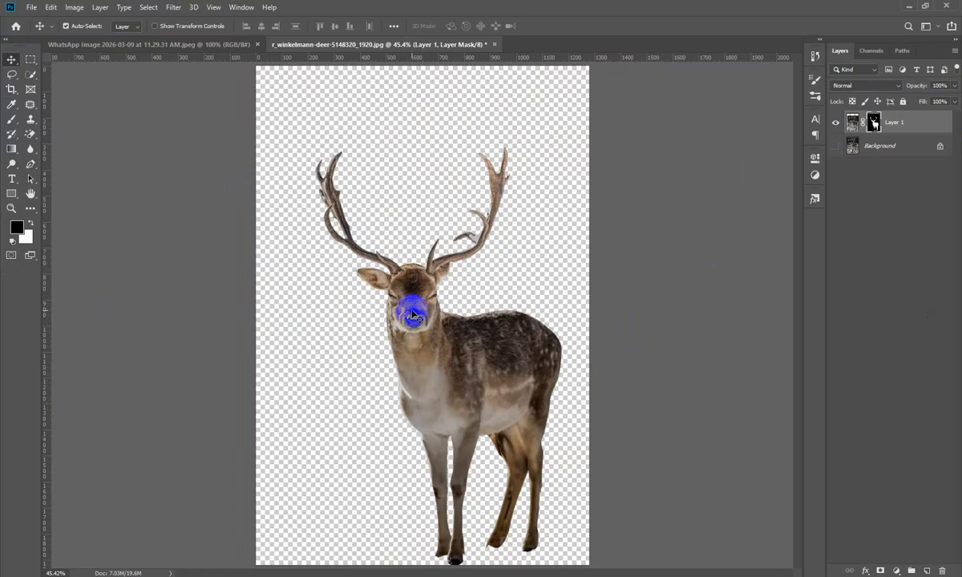
pyautogui.moveTo(501, 393); pyautogui.dragTo(444, 312)
# Convert the deer layer to a smart object and scale it down to stand in the clearing between the trees.
pyautogui.rightClick(881, 120)
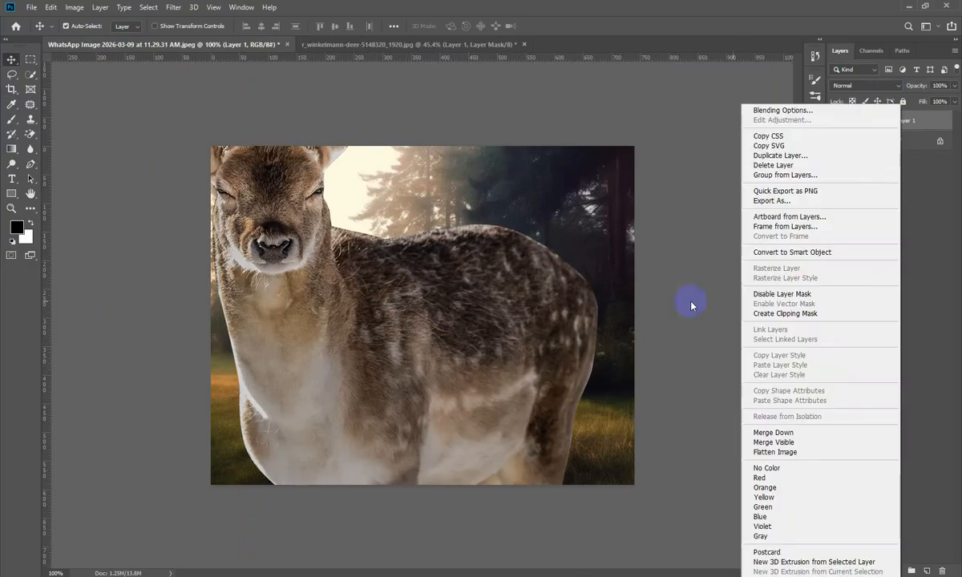
pyautogui.click(792, 252)
pyautogui.hotkey('ctrl', 't')
pyautogui.moveTo(645, 303); pyautogui.dragTo(399, 336)
pyautogui.click(717, 224)
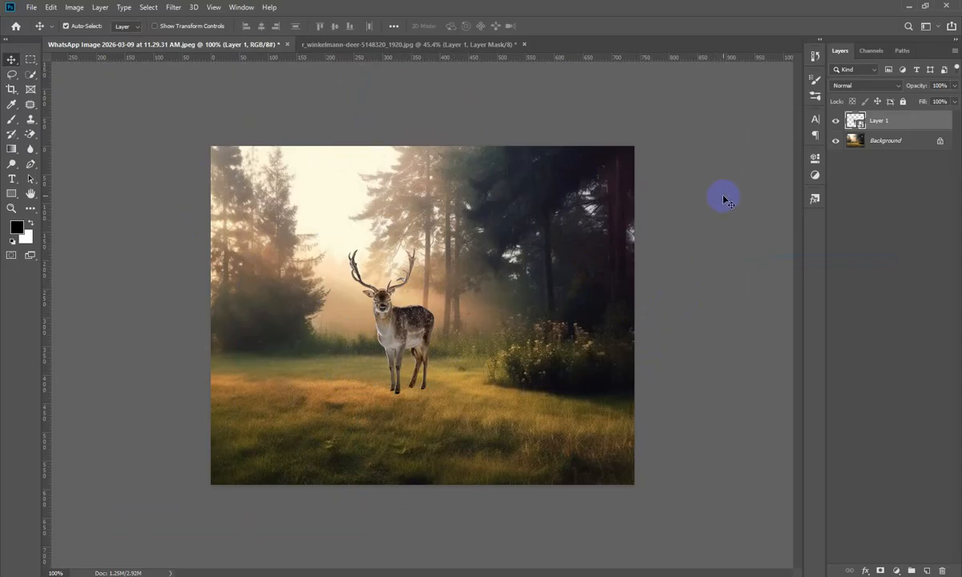
# Unlock the Background layer and shift the deer slightly up and to the right in the clearing.
pyautogui.rightClick(900, 120)
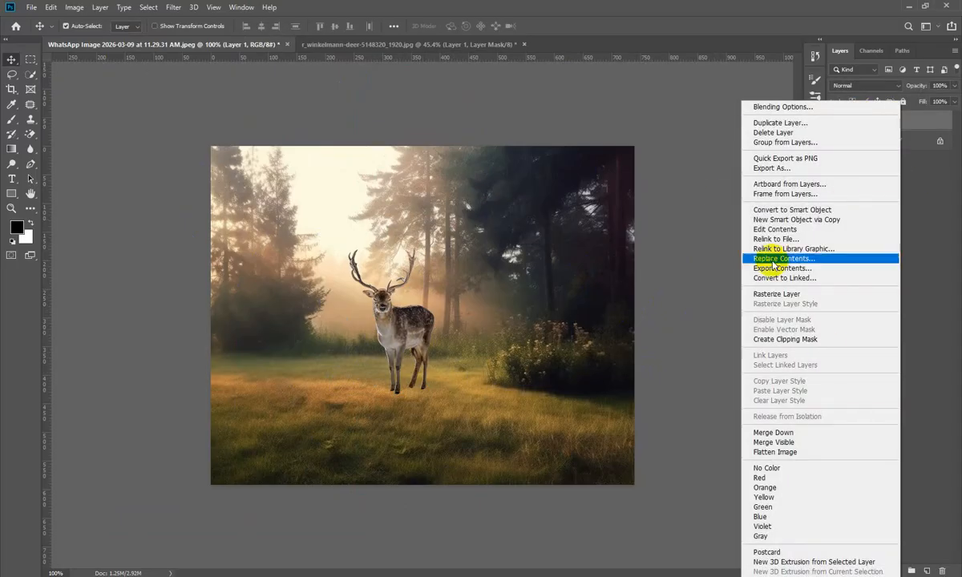
pyautogui.click(947, 231)
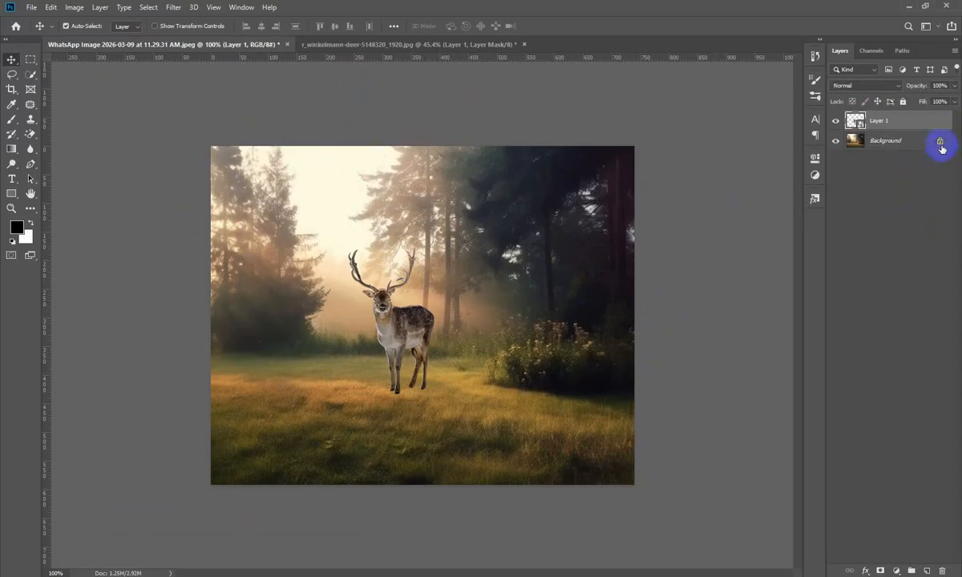
pyautogui.click(940, 141)
pyautogui.click(907, 240)
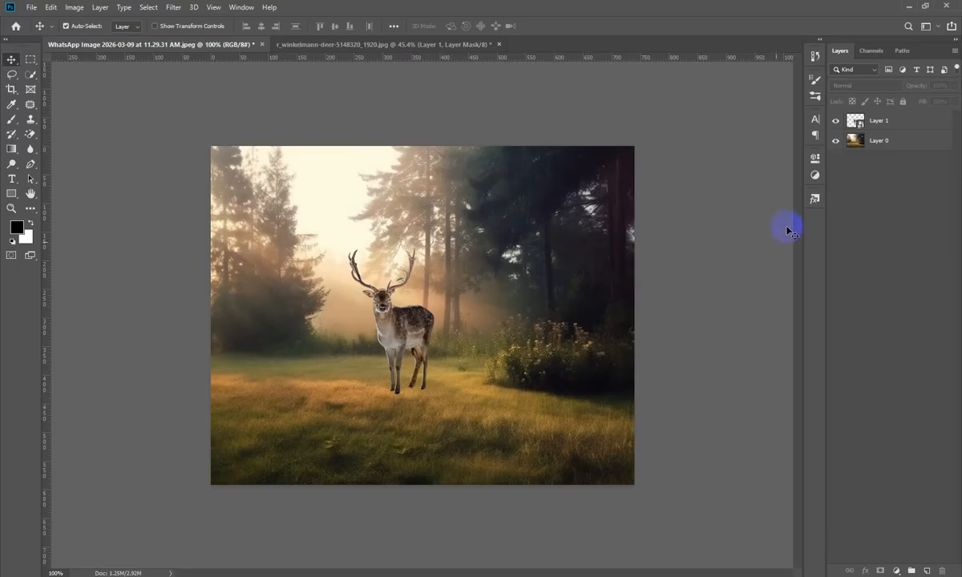
pyautogui.moveTo(405, 330); pyautogui.dragTo(427, 322)
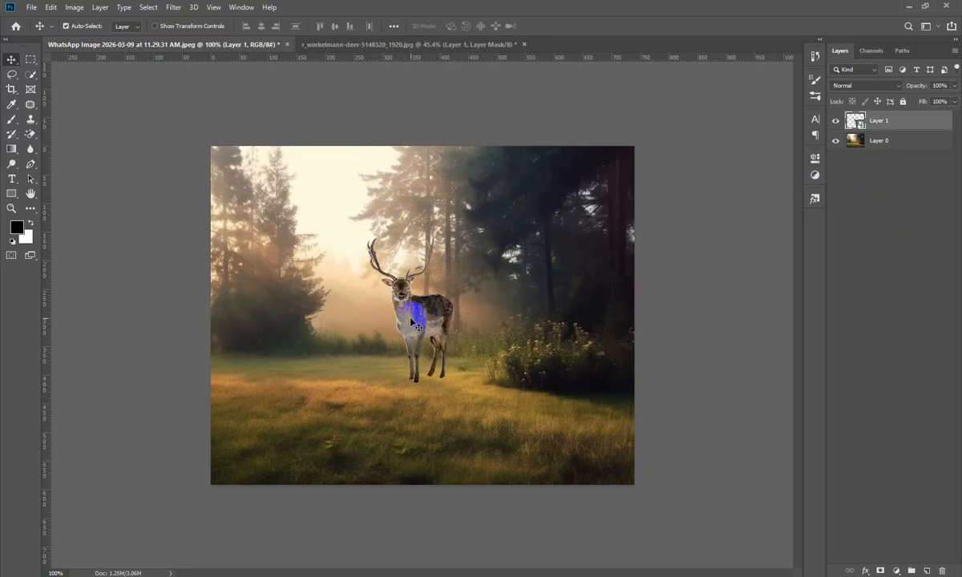
# Hide the deer layer and add a Hue/Saturation adjustment clipped to the forest layer, Layer 0.
pyautogui.click(837, 121)
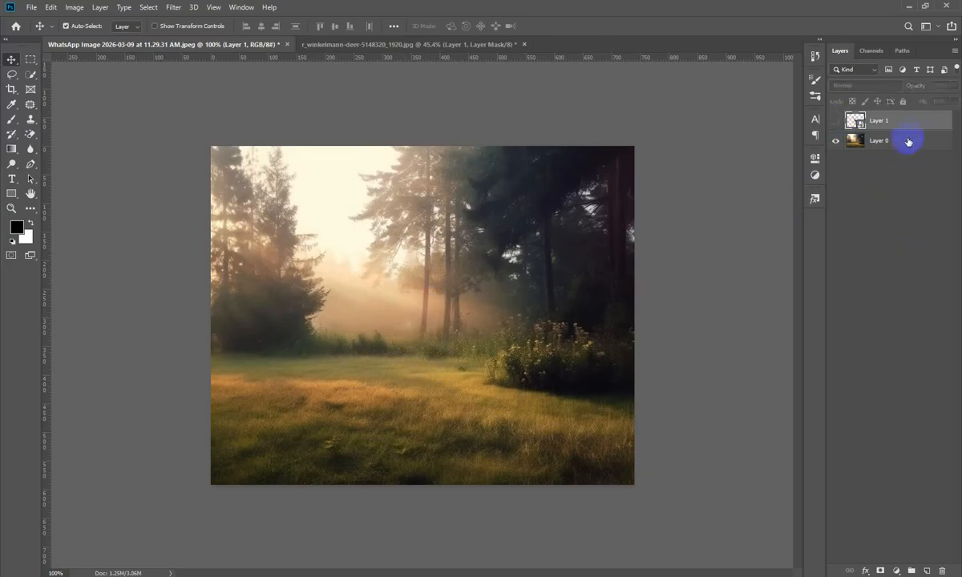
pyautogui.click(909, 140)
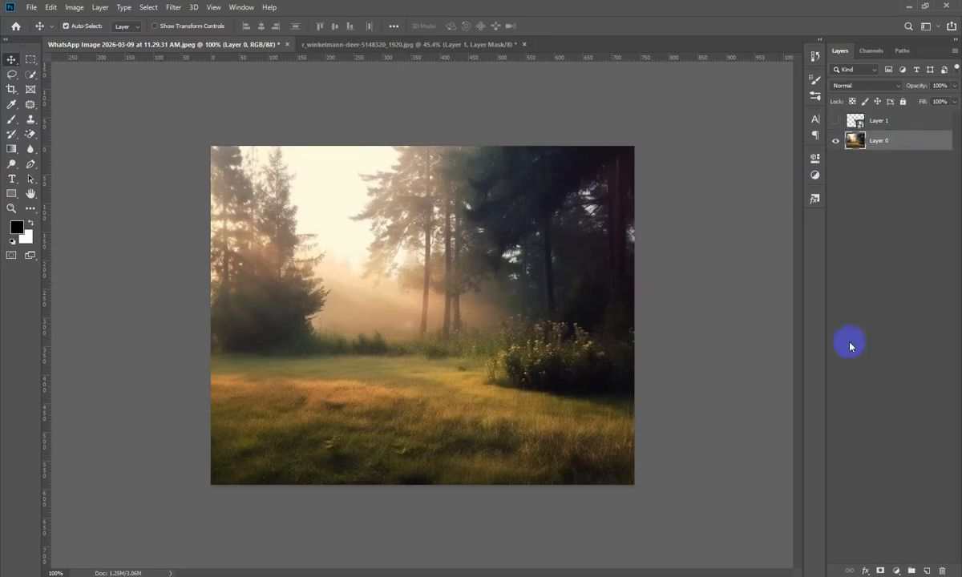
pyautogui.click(874, 242)
pyautogui.click(924, 196)
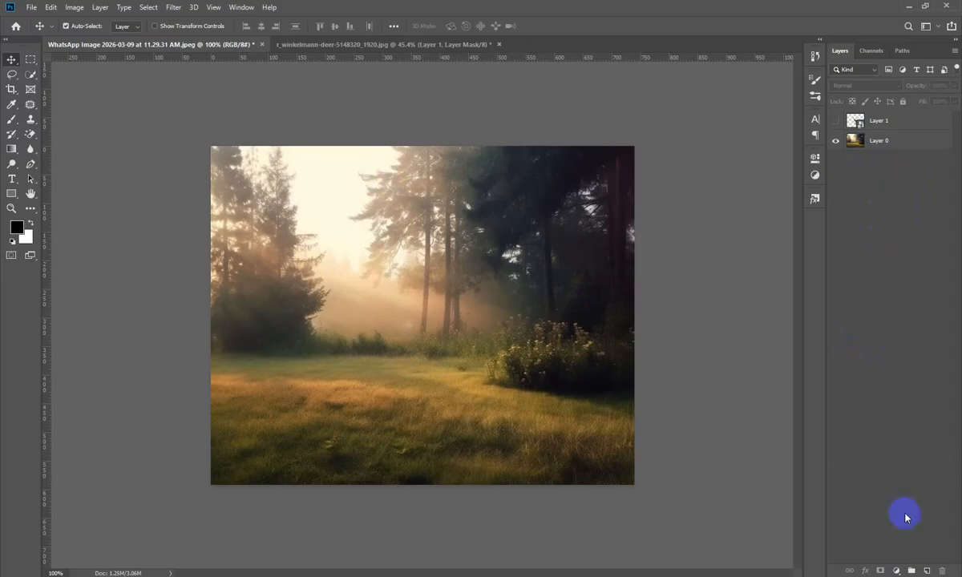
pyautogui.click(896, 570)
pyautogui.click(895, 155)
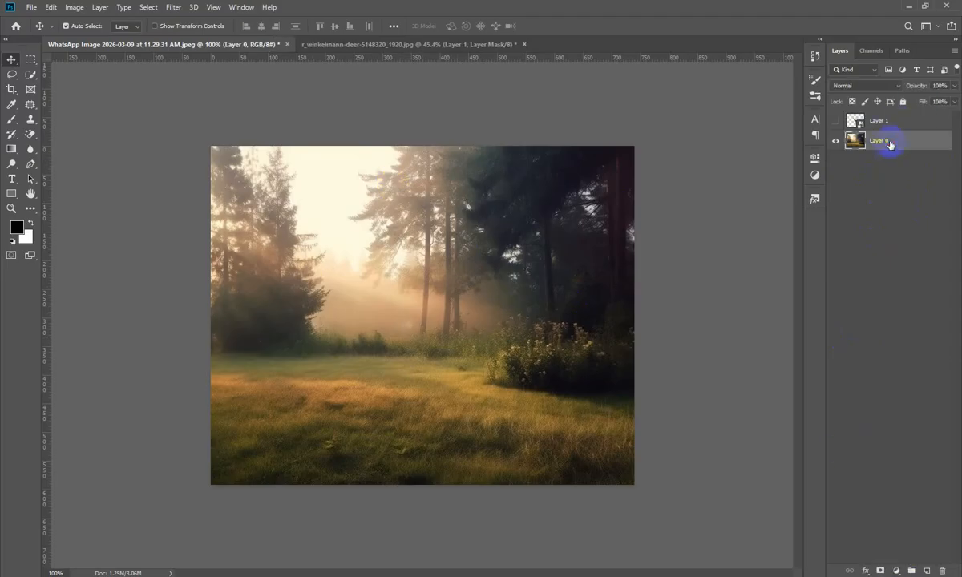
pyautogui.click(898, 570)
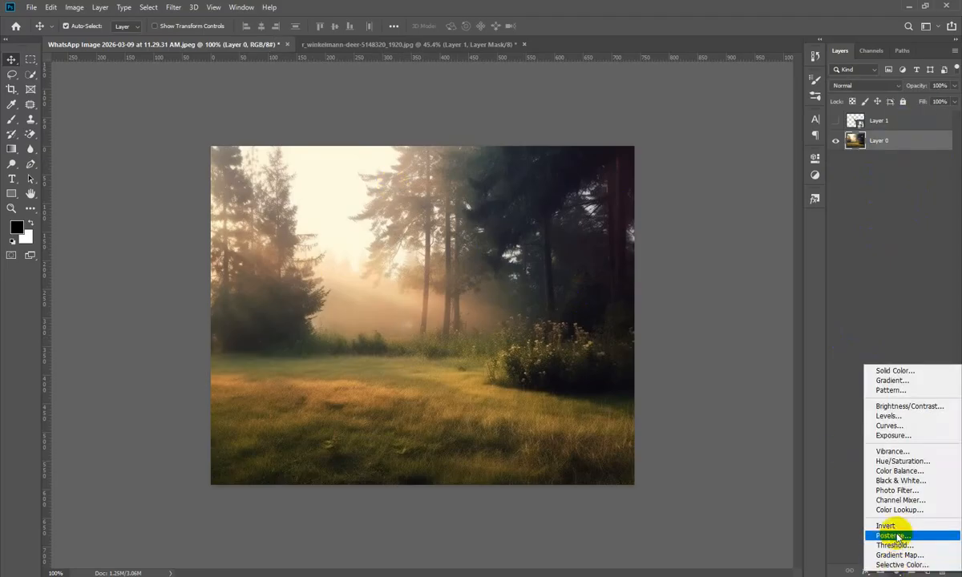
pyautogui.click(897, 462)
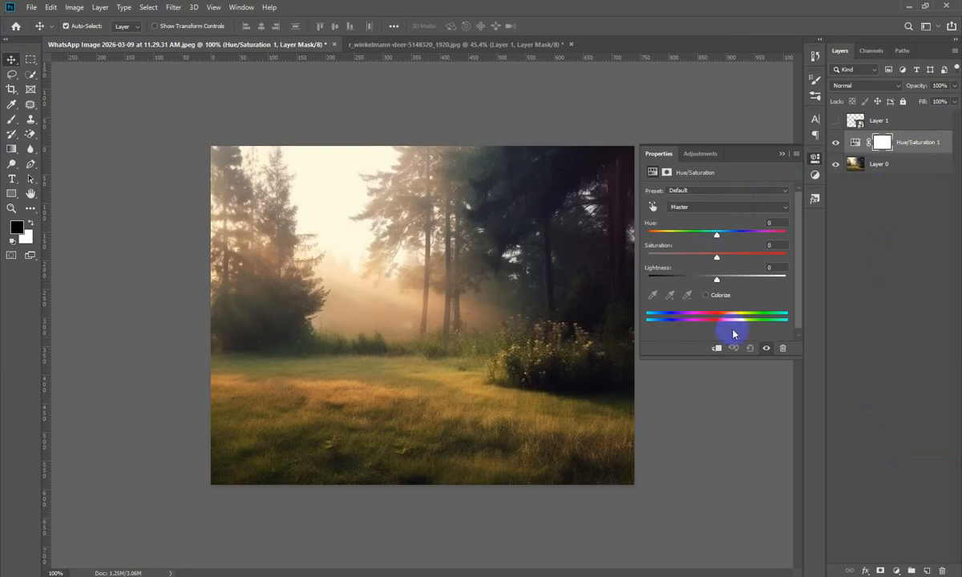
pyautogui.click(717, 349)
# Colorize the forest through the Hue/Saturation adjustment with a blue hue of about 209 and saturation 25.
pyautogui.moveTo(718, 237); pyautogui.dragTo(737, 243)
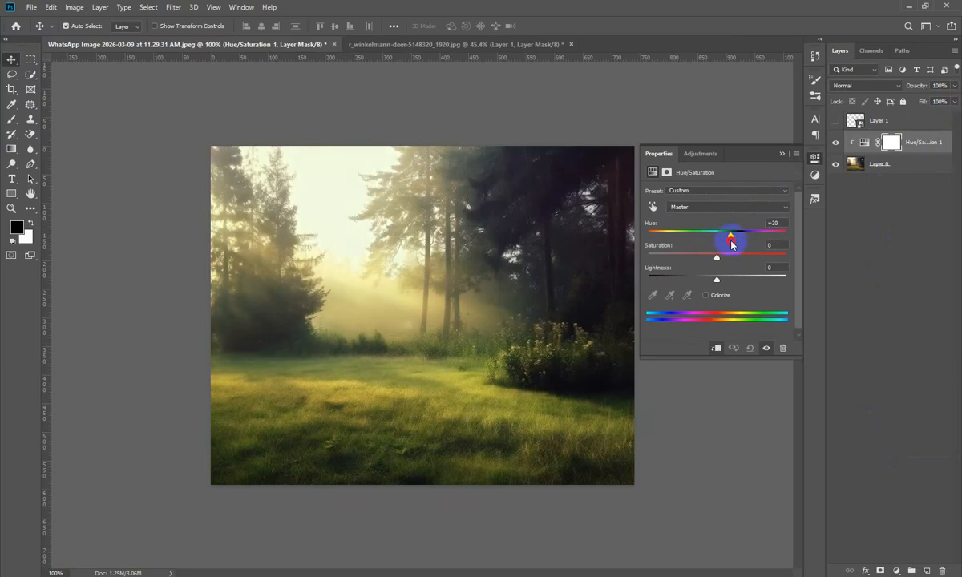
pyautogui.click(719, 296)
pyautogui.moveTo(726, 232)
pyautogui.mouseDown()
pyautogui.moveTo(732, 238)
pyautogui.moveTo(719, 249)
pyautogui.moveTo(729, 247)
pyautogui.mouseUp()
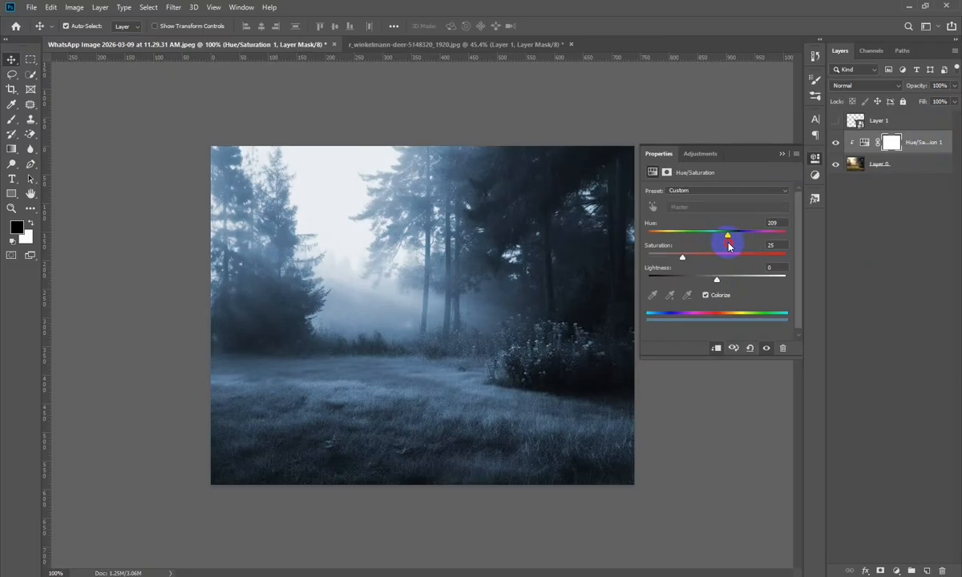
pyautogui.moveTo(729, 247); pyautogui.dragTo(730, 248)
pyautogui.moveTo(728, 239); pyautogui.dragTo(727, 238)
pyautogui.click(814, 160)
pyautogui.click(896, 345)
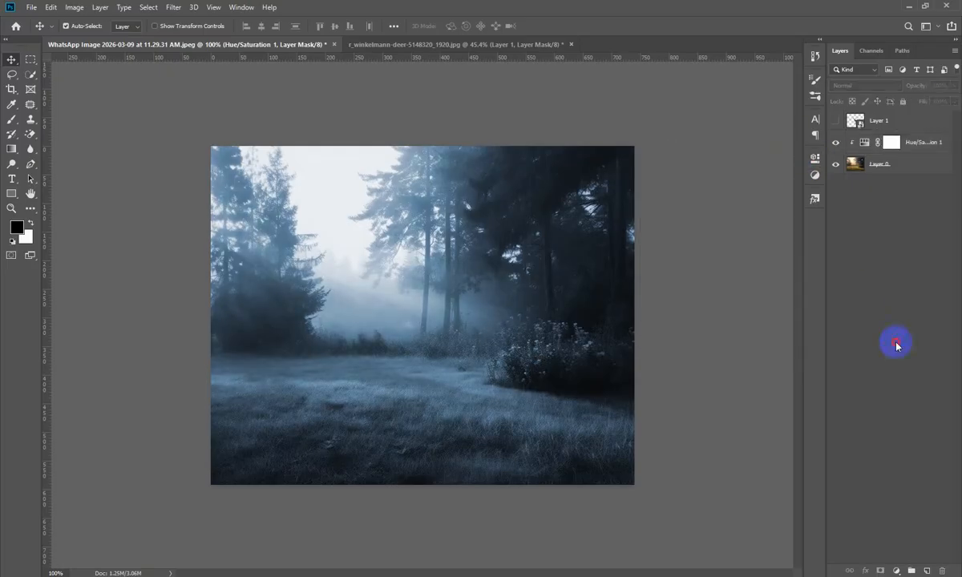
# Toggle the Hue/Saturation adjustment's visibility to compare the forest before and after the colour change.
pyautogui.click(837, 143)
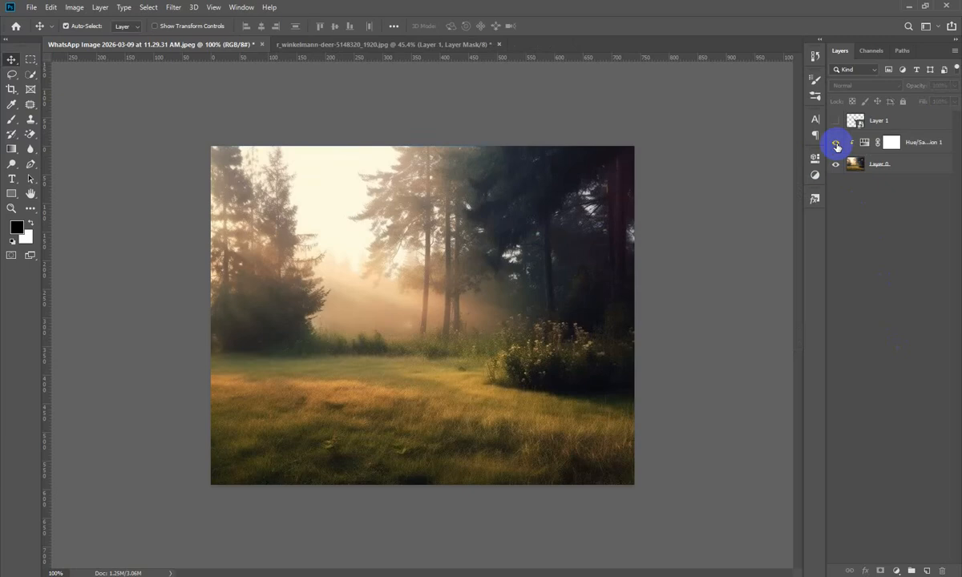
pyautogui.click(837, 146)
pyautogui.click(837, 146)
pyautogui.click(837, 142)
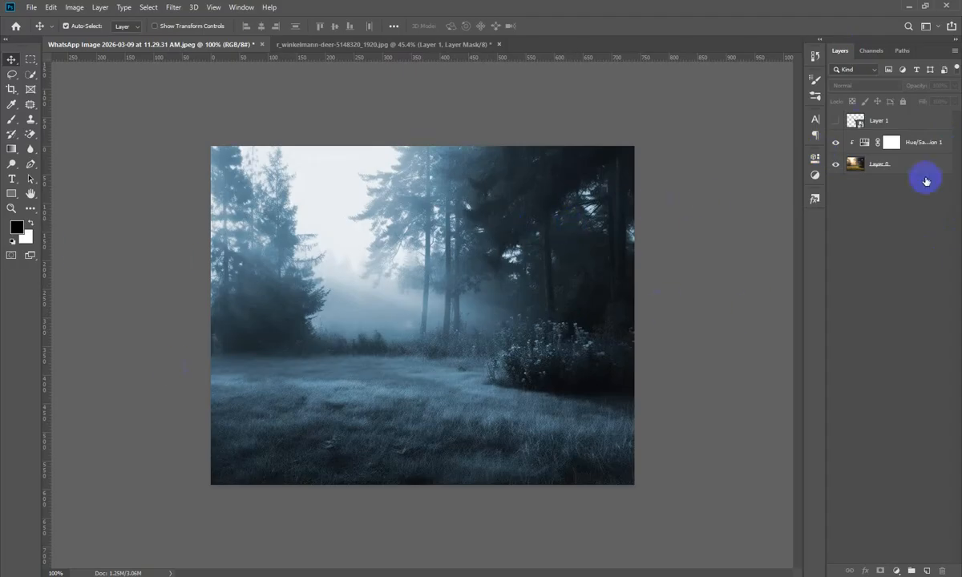
# Show the deer layer again and save the composite in the Downloads folder as a Photoshop file named Deer.
pyautogui.click(837, 120)
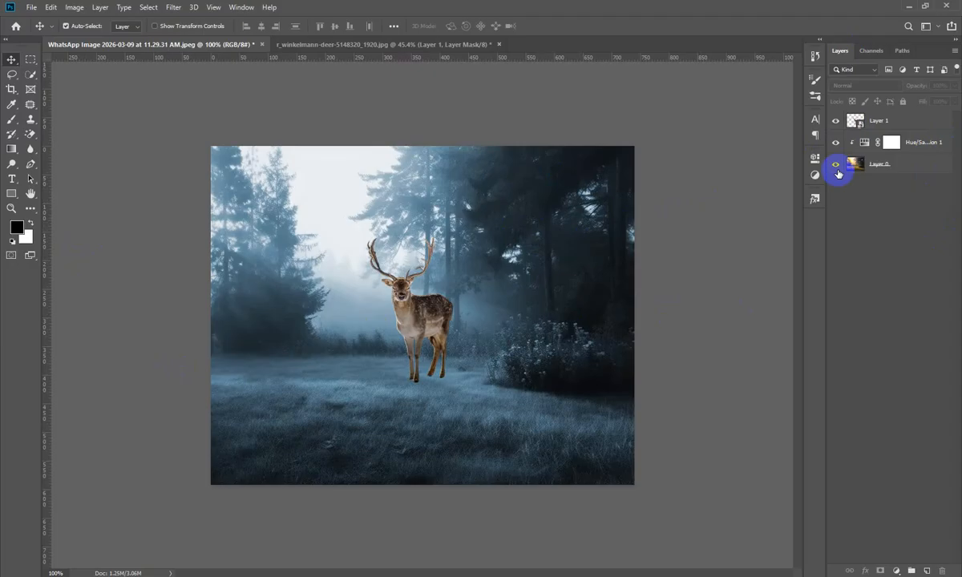
pyautogui.hotkey('ctrl', 'space')
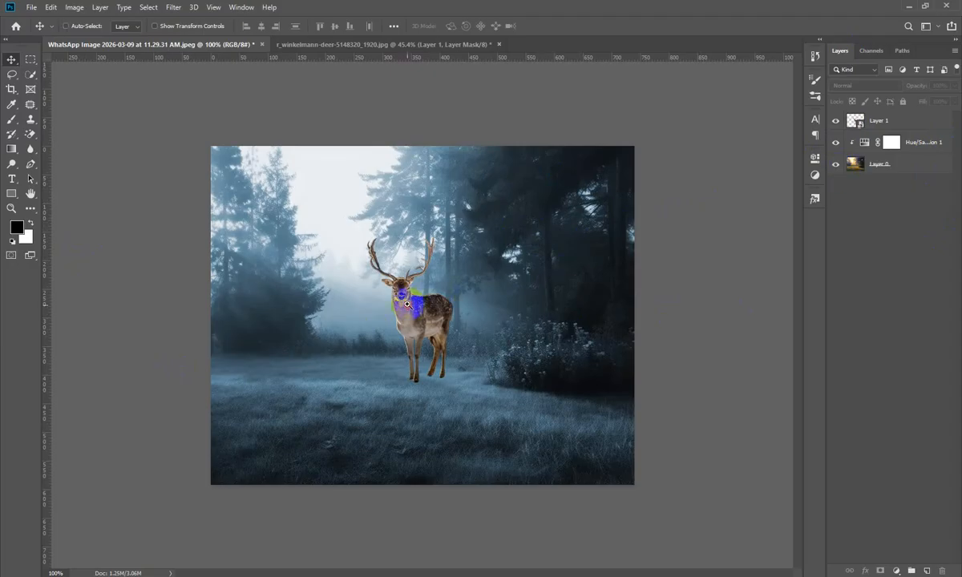
pyautogui.moveTo(408, 304); pyautogui.dragTo(458, 389)
pyautogui.hotkey('ctrl', 'shift', 's')
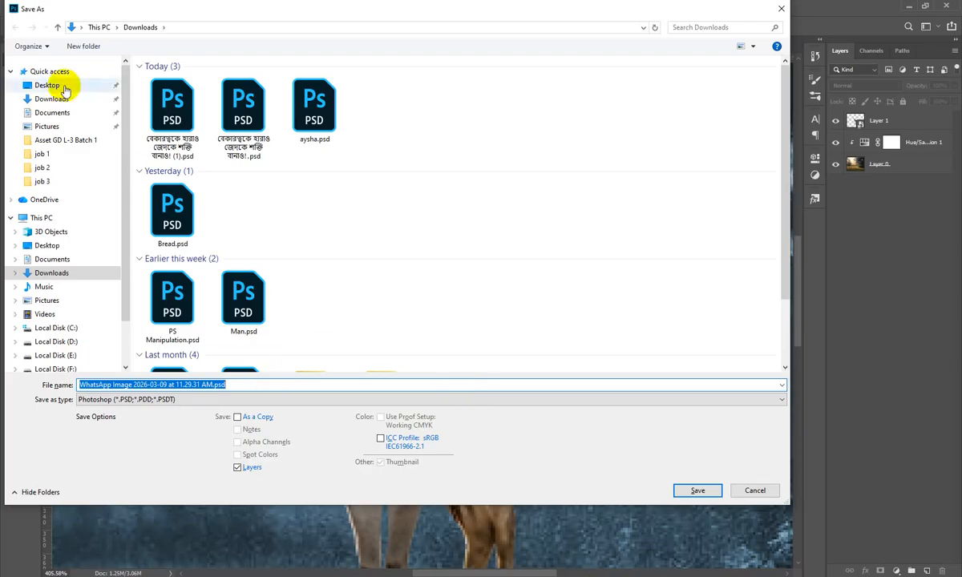
pyautogui.click(60, 97)
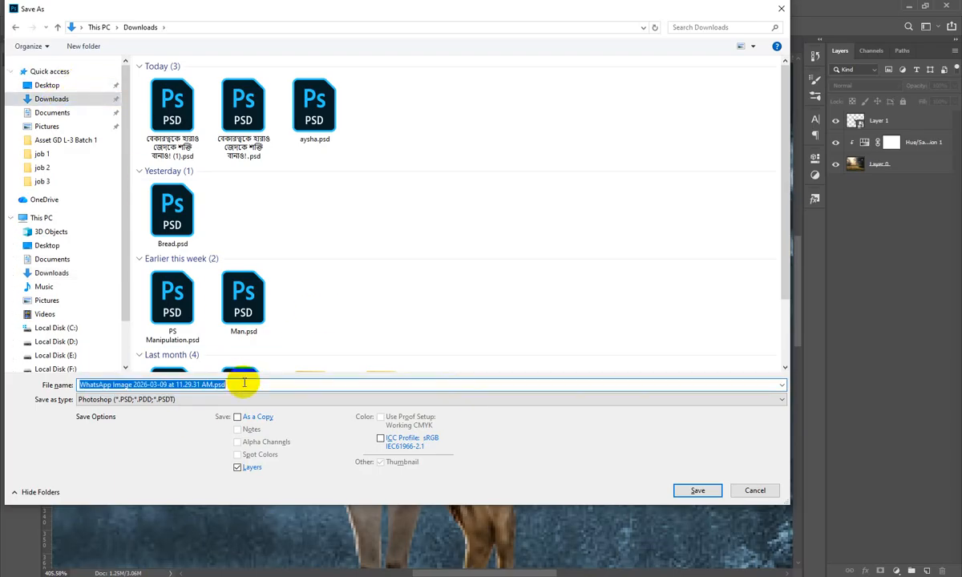
pyautogui.write('hd')
pyautogui.press('Return')
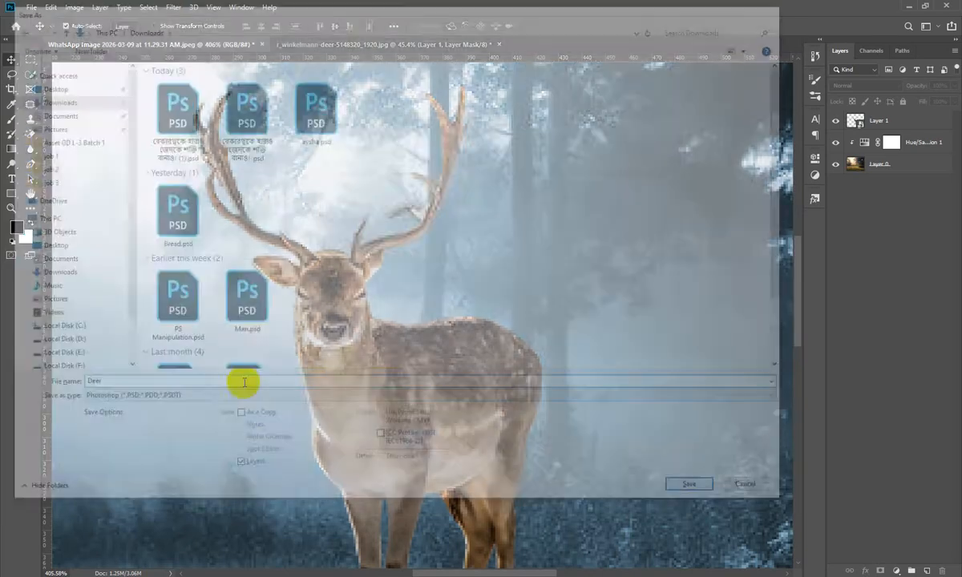
pyautogui.click(607, 166)
# Move the deer slightly lower on the grass in the clearing.
pyautogui.hotkey('ctrl', '-')
pyautogui.hotkey('ctrl', '-')
pyautogui.hotkey('ctrl', '-')
pyautogui.hotkey('ctrl', '-')
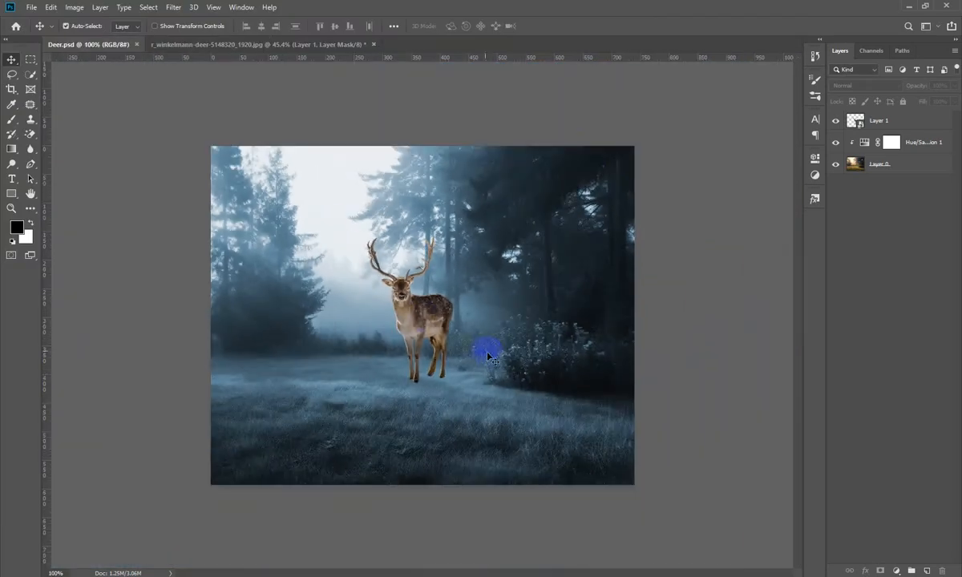
pyautogui.moveTo(432, 309); pyautogui.dragTo(430, 326)
pyautogui.moveTo(536, 408); pyautogui.dragTo(555, 407)
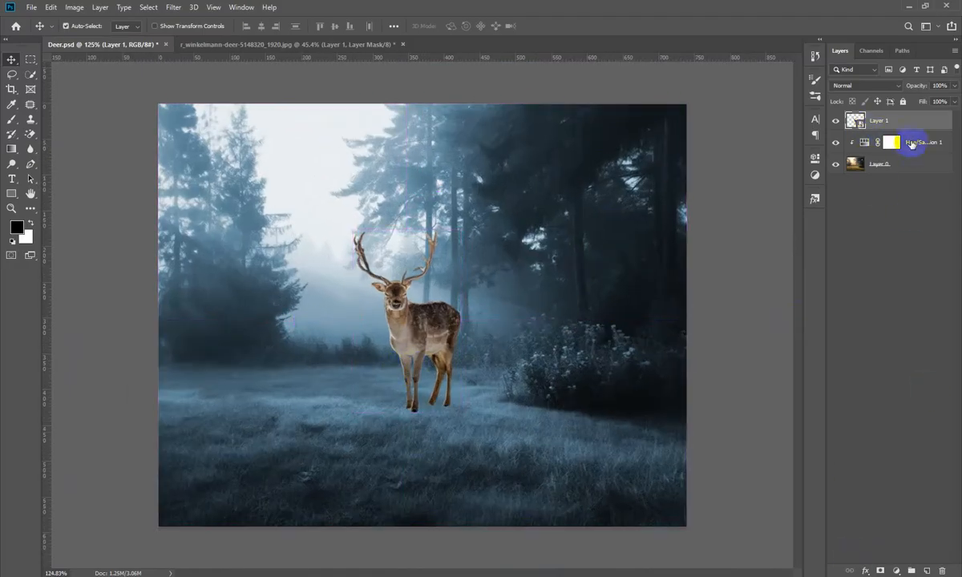
# Duplicate the forest's Hue/Saturation adjustment and move the copy above the deer layer.
pyautogui.click(917, 143)
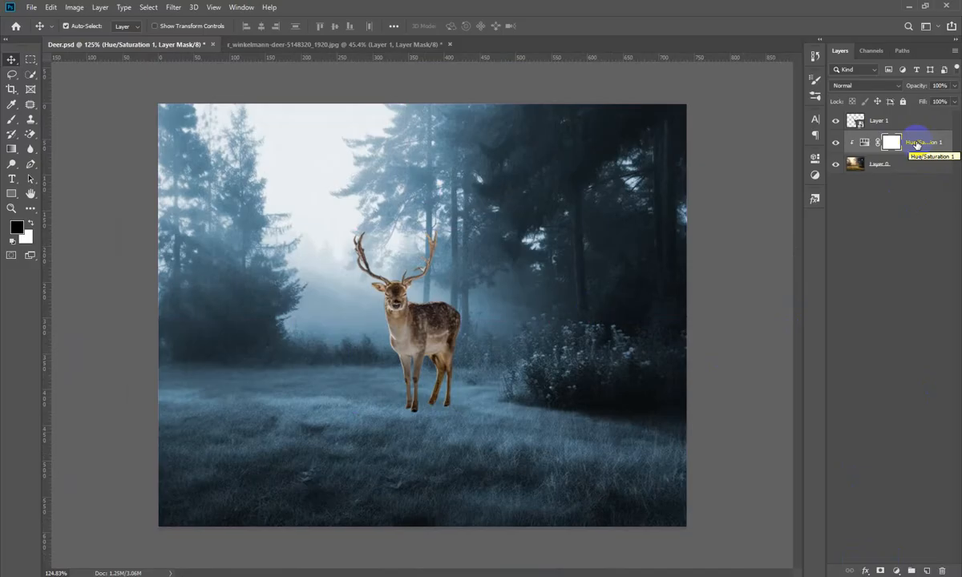
pyautogui.click(932, 283)
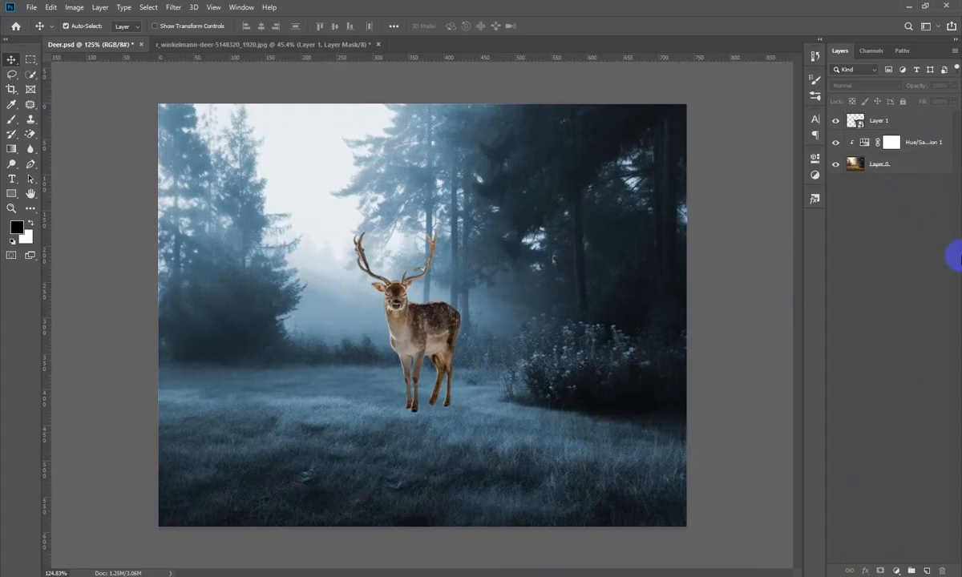
pyautogui.click(922, 142)
pyautogui.hotkey('ctrl', 'j')
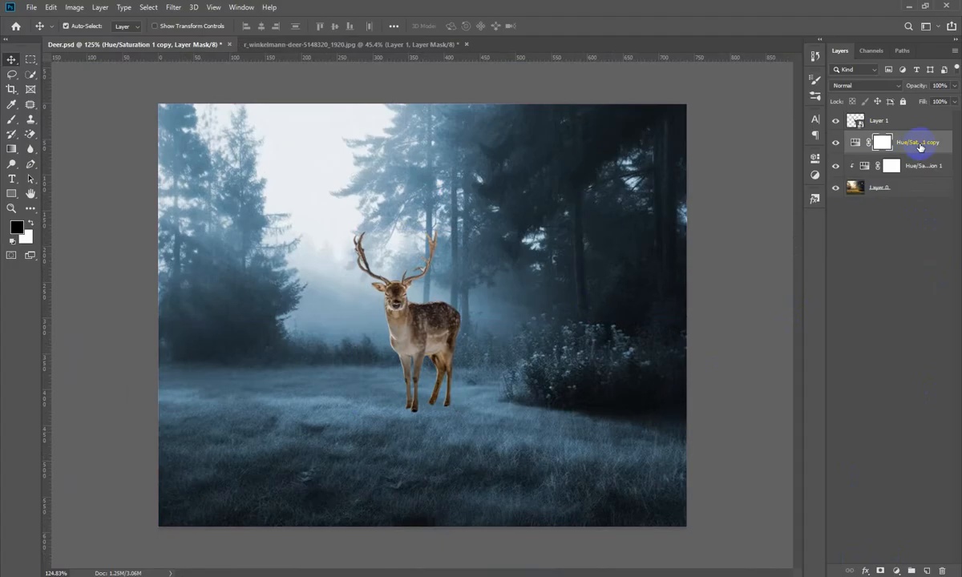
pyautogui.moveTo(920, 146); pyautogui.dragTo(920, 121)
# Hide the original Hue/Saturation adjustment, toggle the copy's visibility to compare its effect on the whole image, and show both again.
pyautogui.click(836, 165)
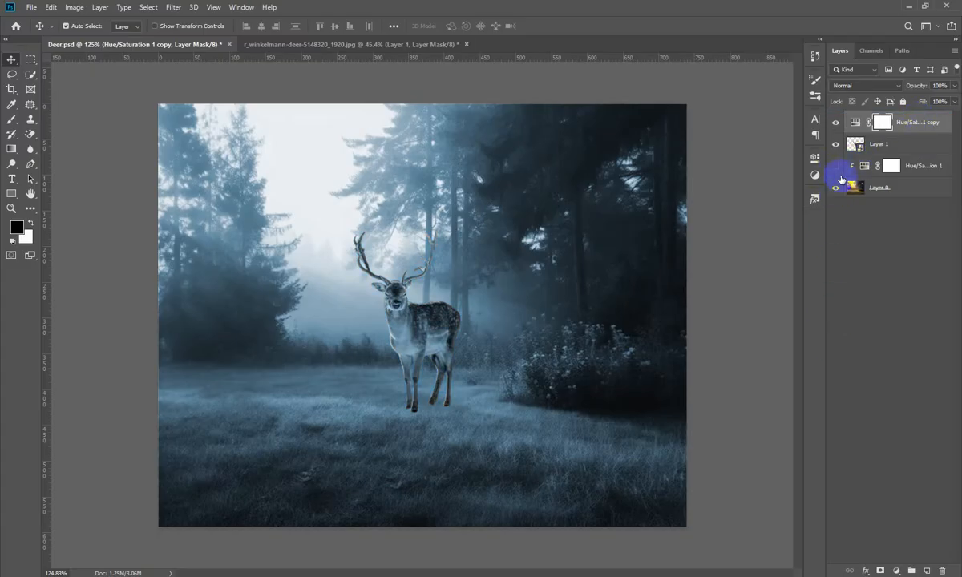
pyautogui.click(837, 123)
pyautogui.click(836, 123)
pyautogui.click(838, 127)
pyautogui.click(838, 127)
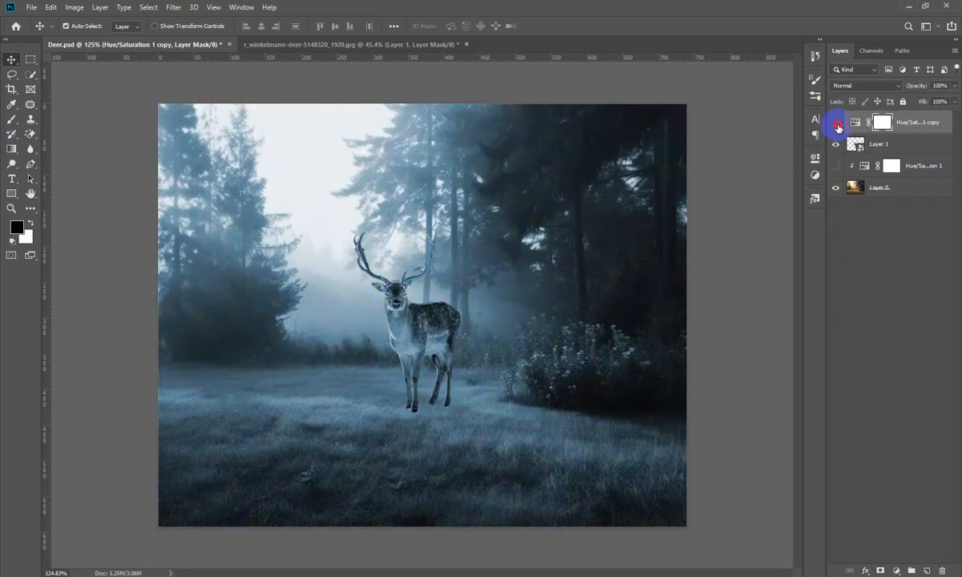
pyautogui.click(838, 128)
pyautogui.click(838, 127)
pyautogui.click(838, 128)
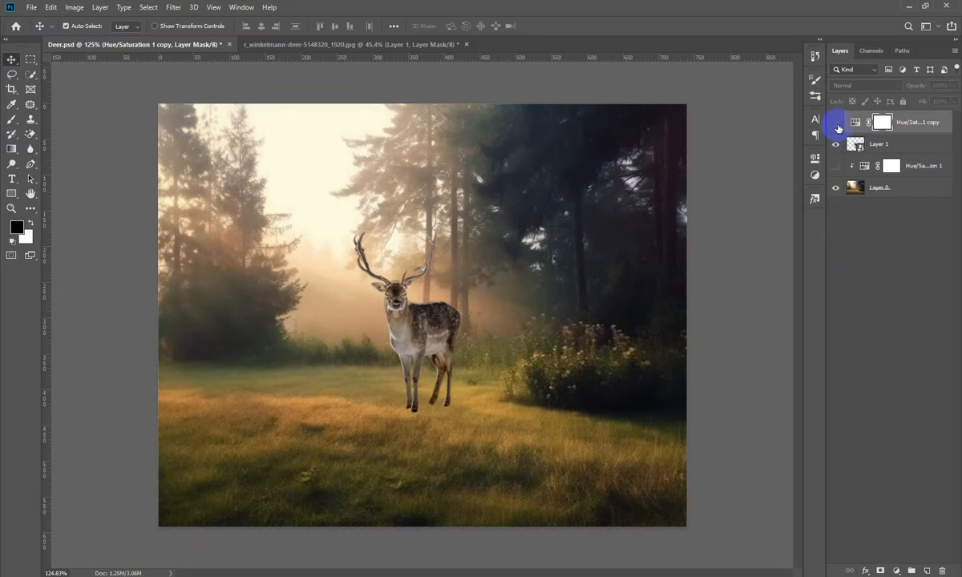
pyautogui.click(838, 127)
pyautogui.click(836, 166)
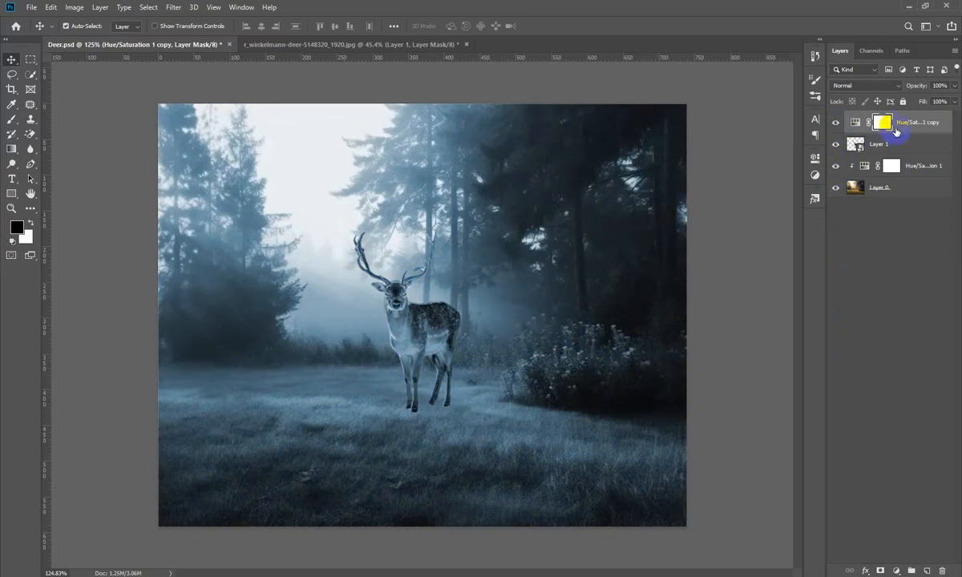
# Rename the deer layer as Deer and clip the copied Hue/Saturation adjustment to it.
pyautogui.click(913, 313)
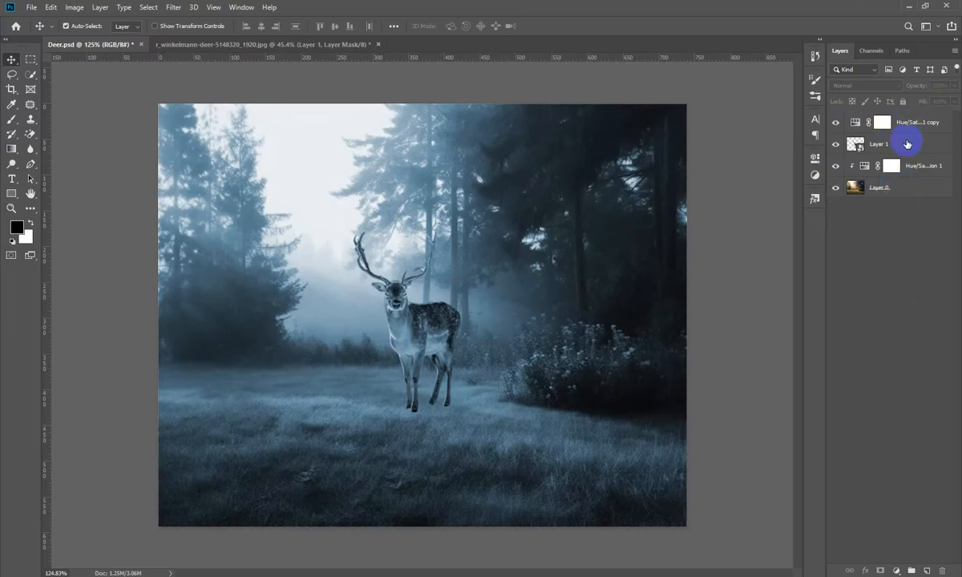
pyautogui.doubleClick(880, 144)
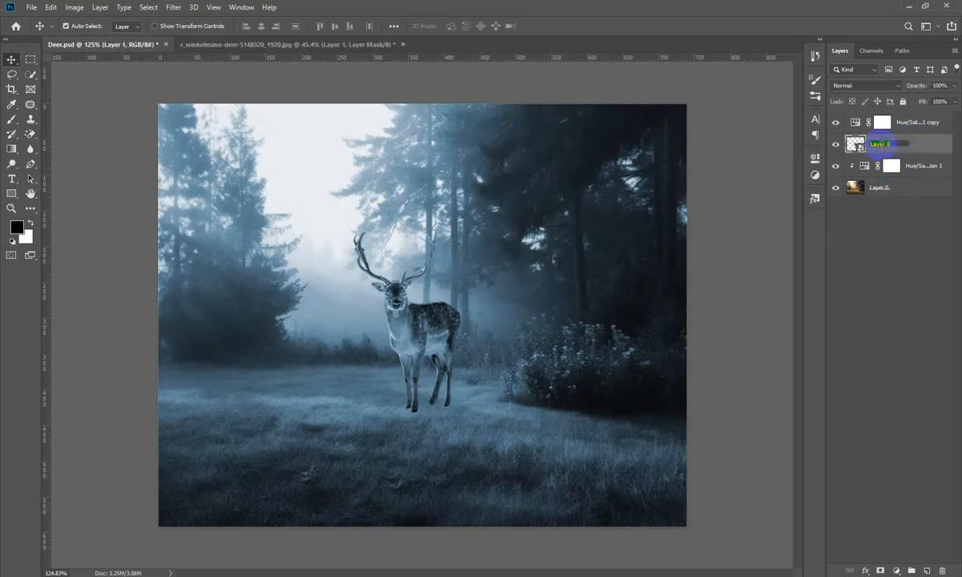
pyautogui.write('Deer')
pyautogui.press('Return')
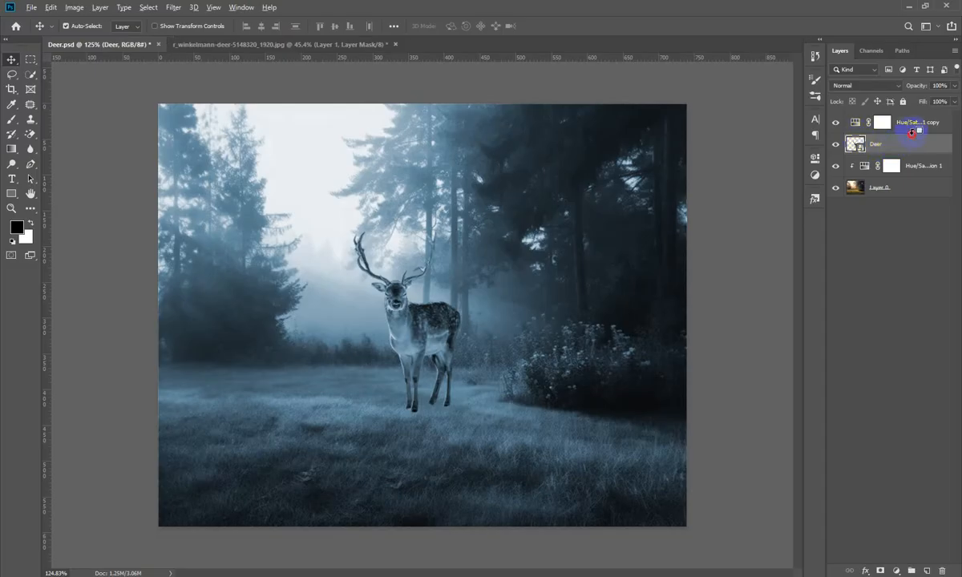
pyautogui.keyDown('alt'); pyautogui.click(855, 133); pyautogui.keyUp('alt')
# Hide the forest's Hue/Saturation adjustment and toggle the clipped copy to compare the deer with and without it.
pyautogui.click(836, 167)
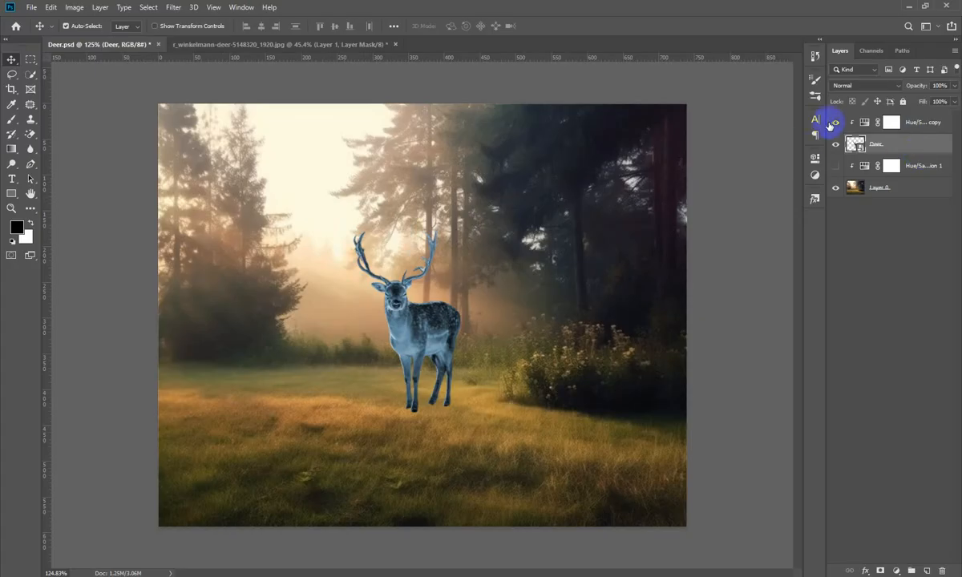
pyautogui.click(834, 122)
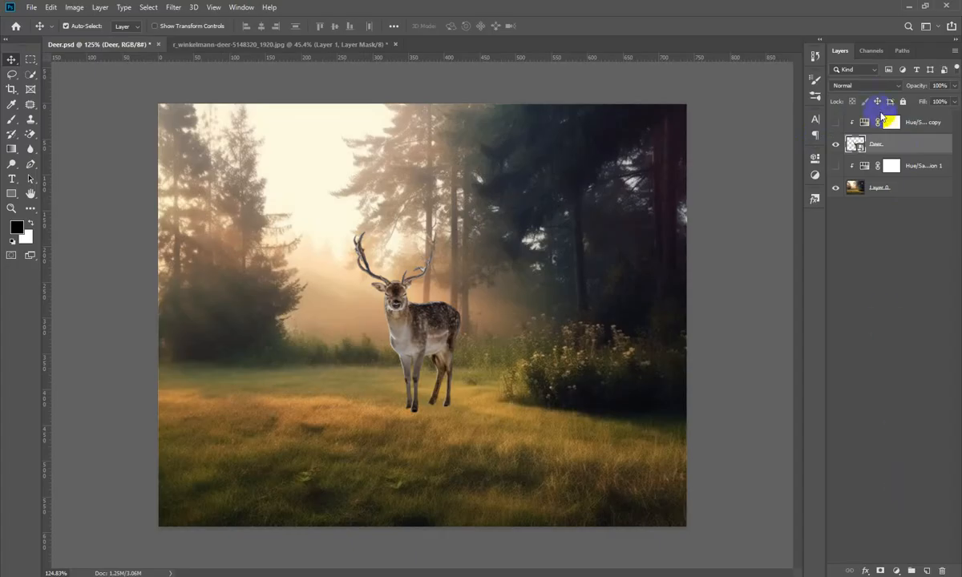
pyautogui.click(837, 122)
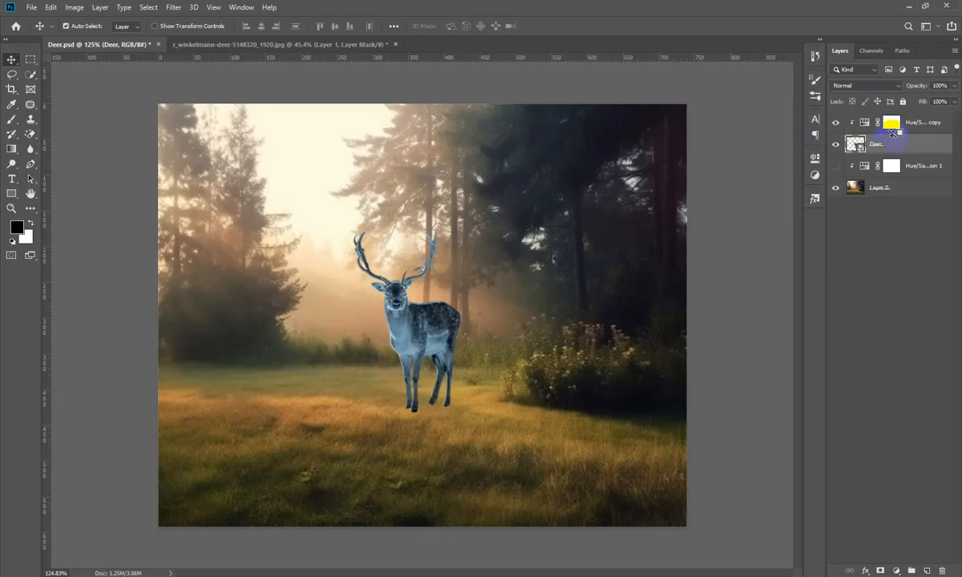
# Release the copied adjustment from the Deer layer and clip it again with Create Clipping Mask.
pyautogui.keyDown('alt'); pyautogui.click(837, 132); pyautogui.keyUp('alt')
pyautogui.rightClick(930, 128)
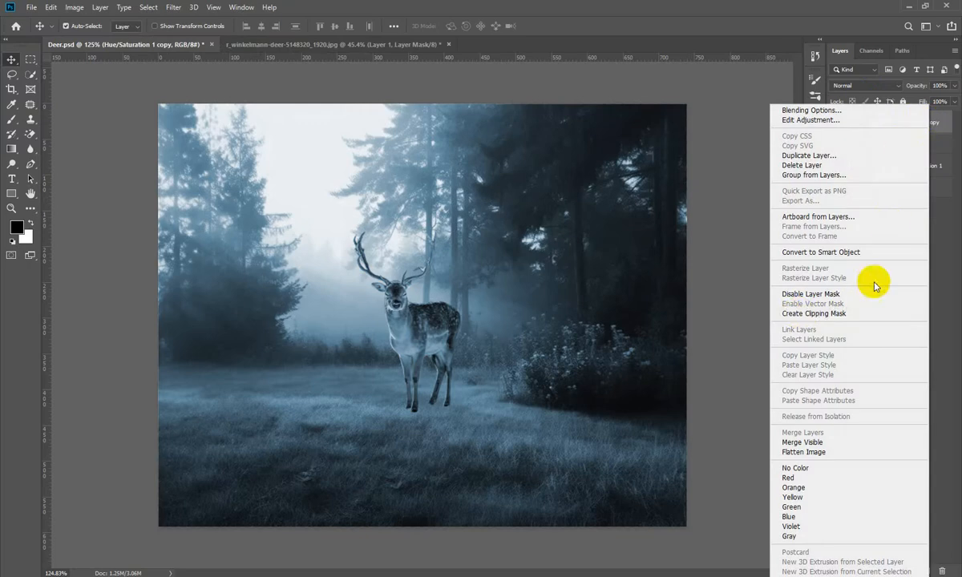
pyautogui.click(827, 314)
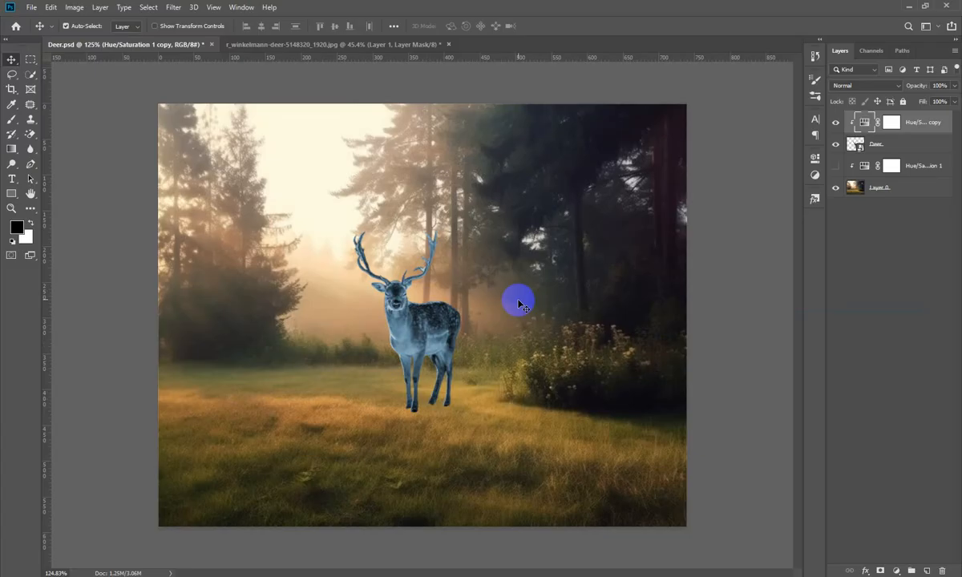
# Try clipping a black rectangle of about 174 by 154 px over the deer's hindquarters to the Deer layer, and delete the rectangle.
pyautogui.click(11, 193)
pyautogui.moveTo(437, 306); pyautogui.dragTo(561, 415)
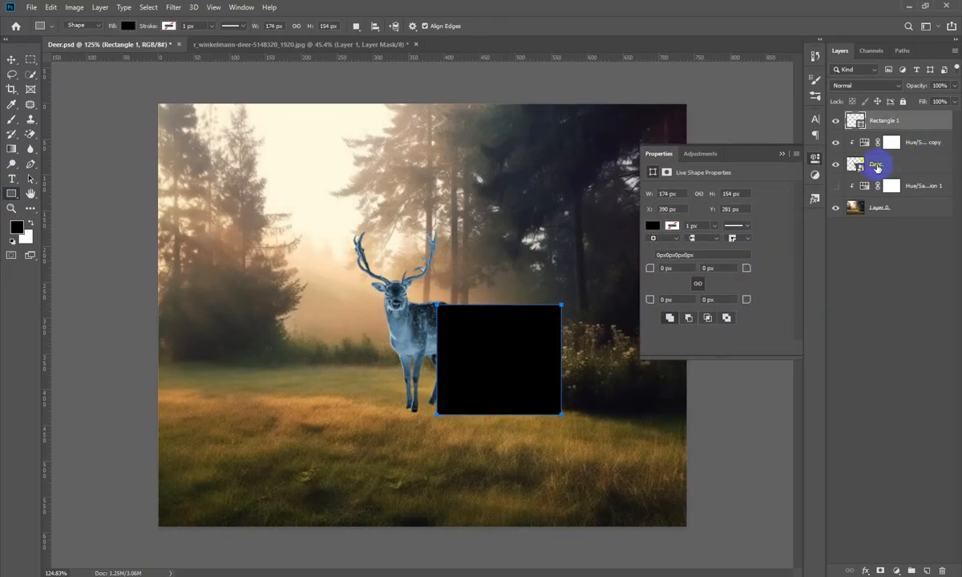
pyautogui.keyDown('alt'); pyautogui.click(934, 130); pyautogui.keyUp('alt')
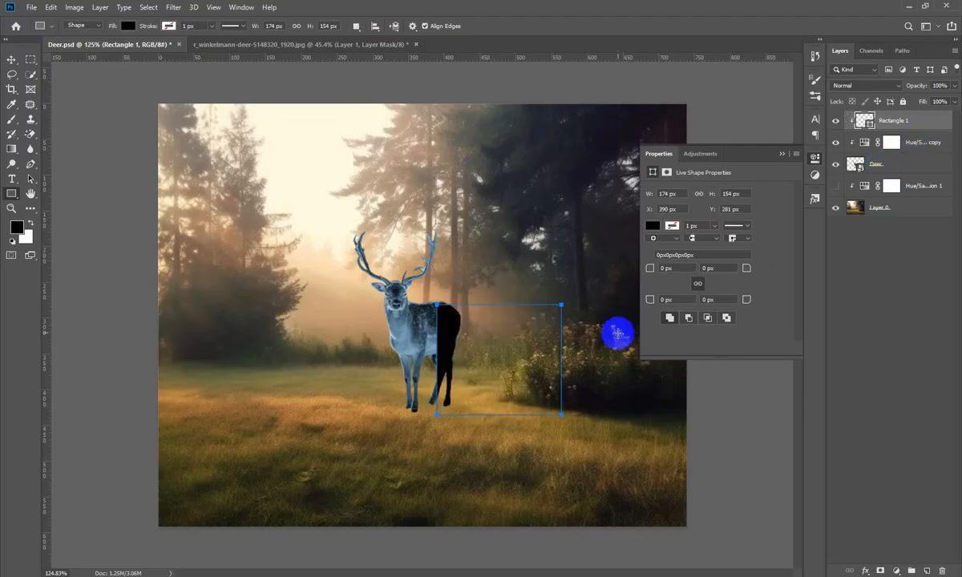
pyautogui.click(11, 59)
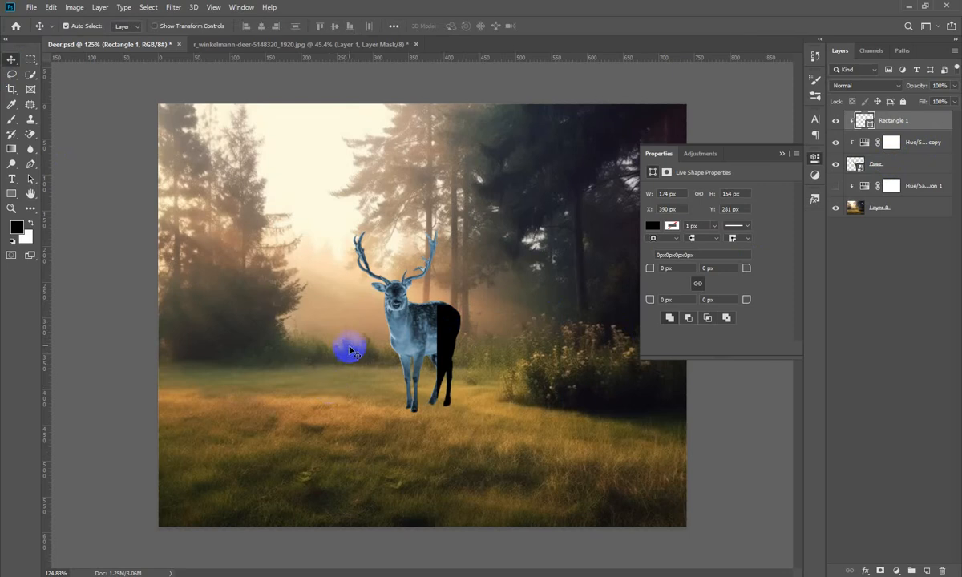
pyautogui.press('Delete')
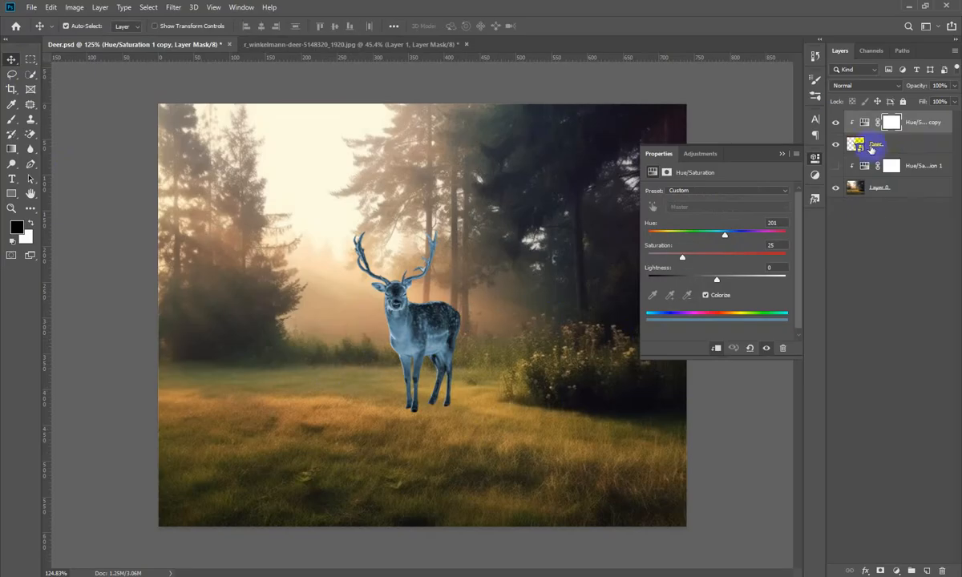
# Show the forest's Hue/Saturation adjustment again and save the document.
pyautogui.click(836, 165)
pyautogui.keyDown('alt'); pyautogui.scroll(1, 500, 395); pyautogui.keyUp('alt')
pyautogui.hotkey('ctrl', 's')
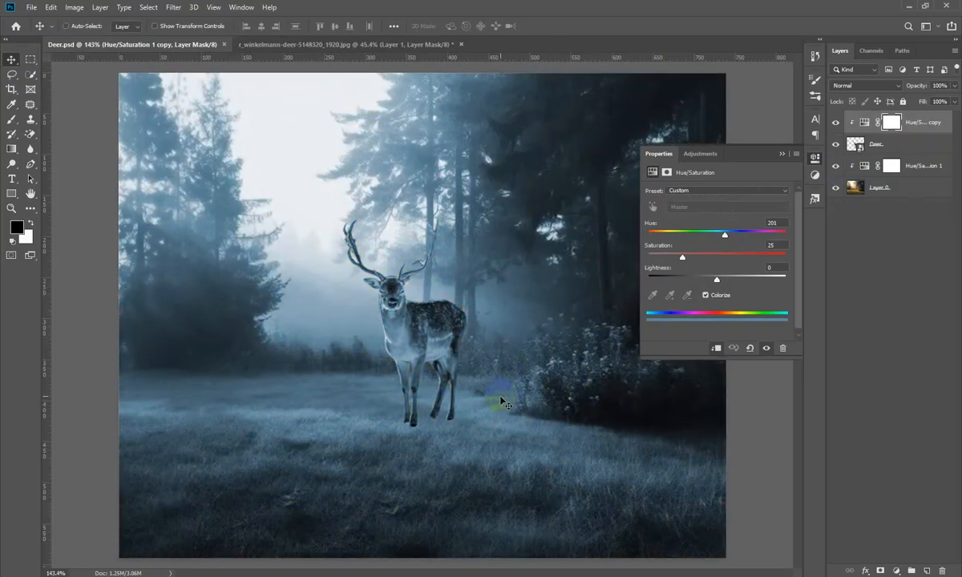
pyautogui.click(782, 153)
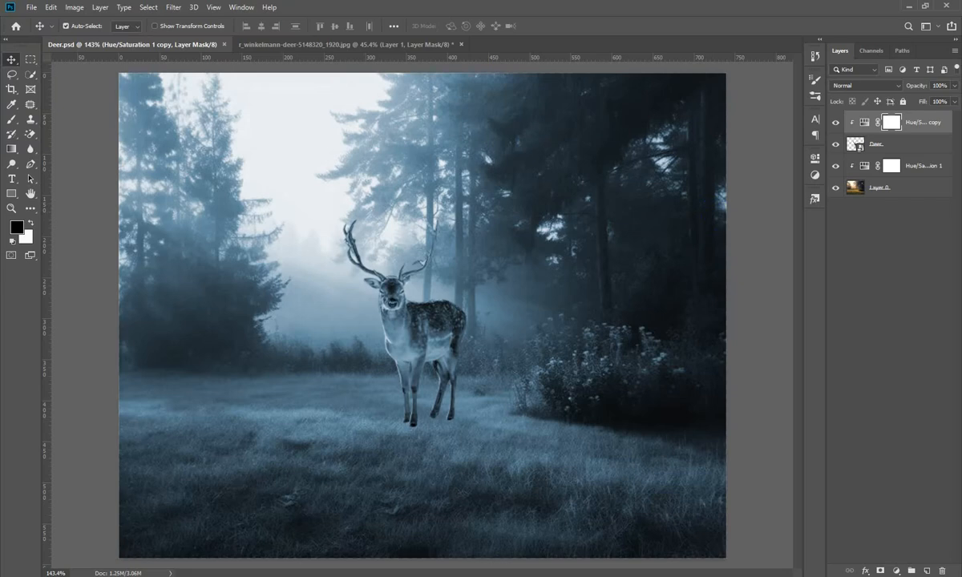
# With the forest's adjustment hidden, release the copied adjustment from the Deer layer and load the deer's outline as a temporary selection.
pyautogui.click(836, 166)
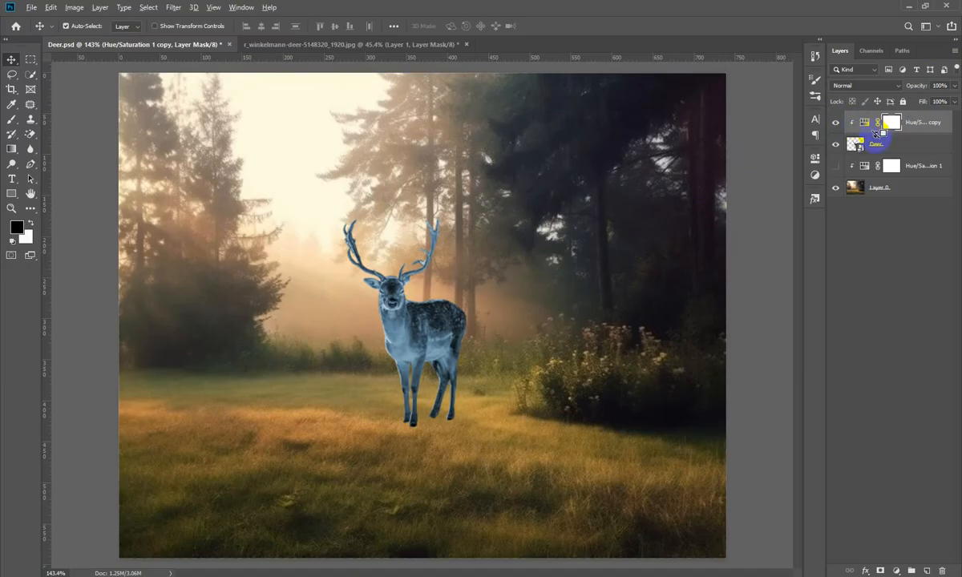
pyautogui.keyDown('alt'); pyautogui.click(878, 133); pyautogui.keyUp('alt')
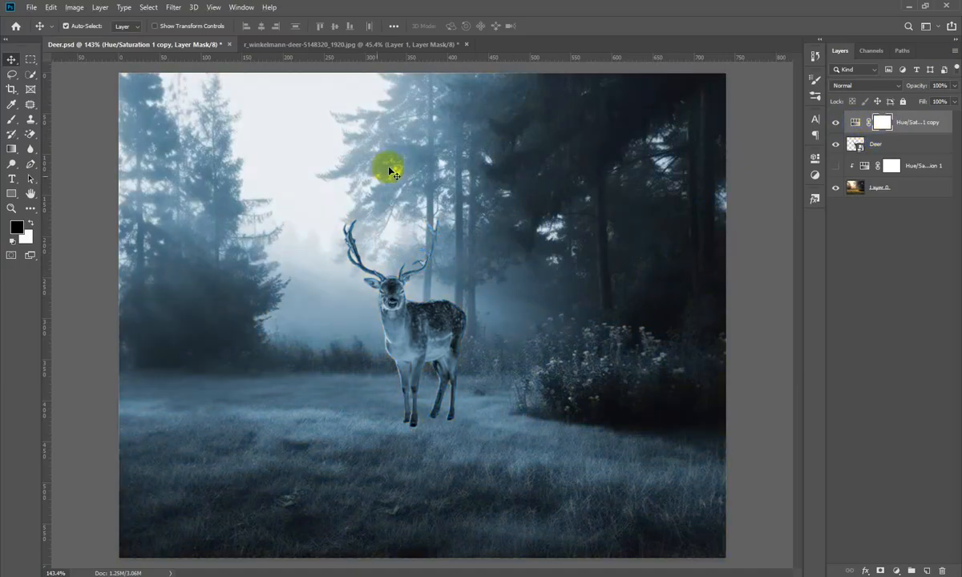
pyautogui.keyDown('ctrl'); pyautogui.click(856, 145); pyautogui.keyUp('ctrl')
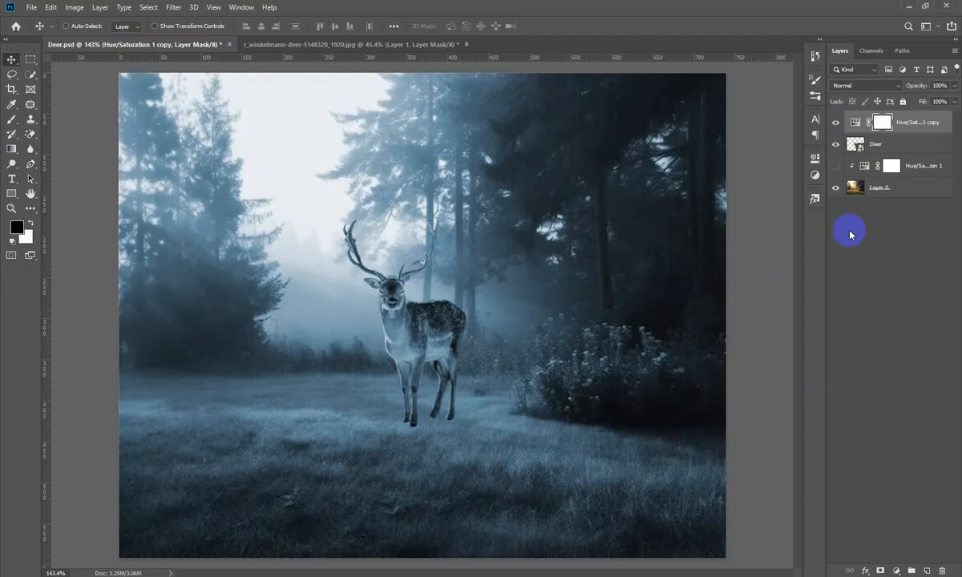
pyautogui.scroll(3, 442, 429)
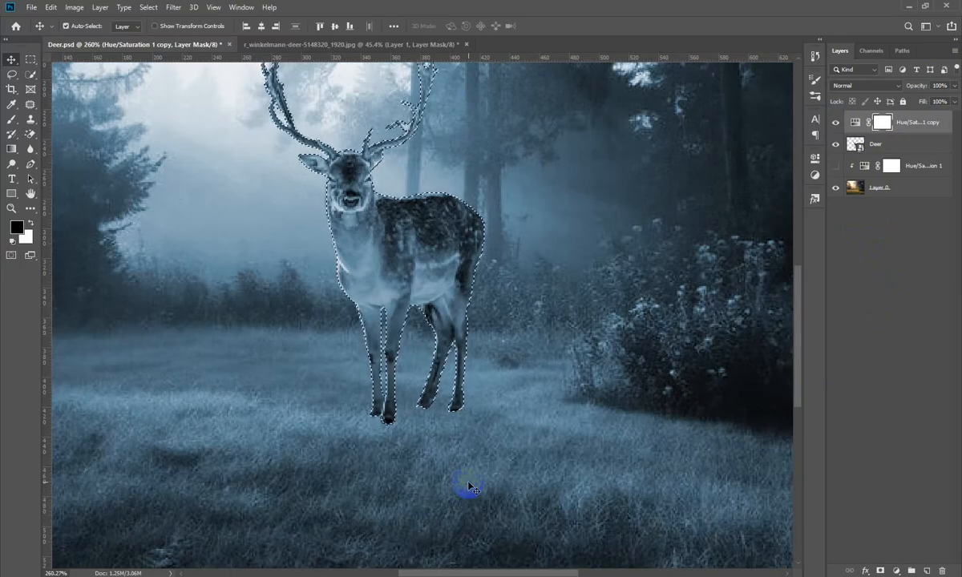
pyautogui.hotkey('ctrl', 'd')
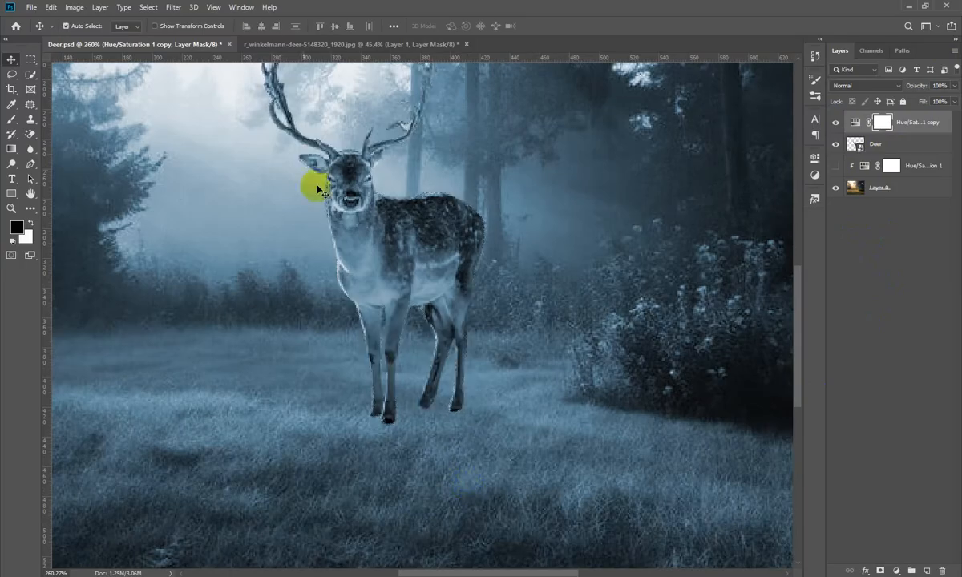
# Clip the copied adjustment to the Deer layer again and turn the forest's Hue/Saturation adjustment back on.
pyautogui.keyDown('alt'); pyautogui.click(916, 133); pyautogui.keyUp('alt')
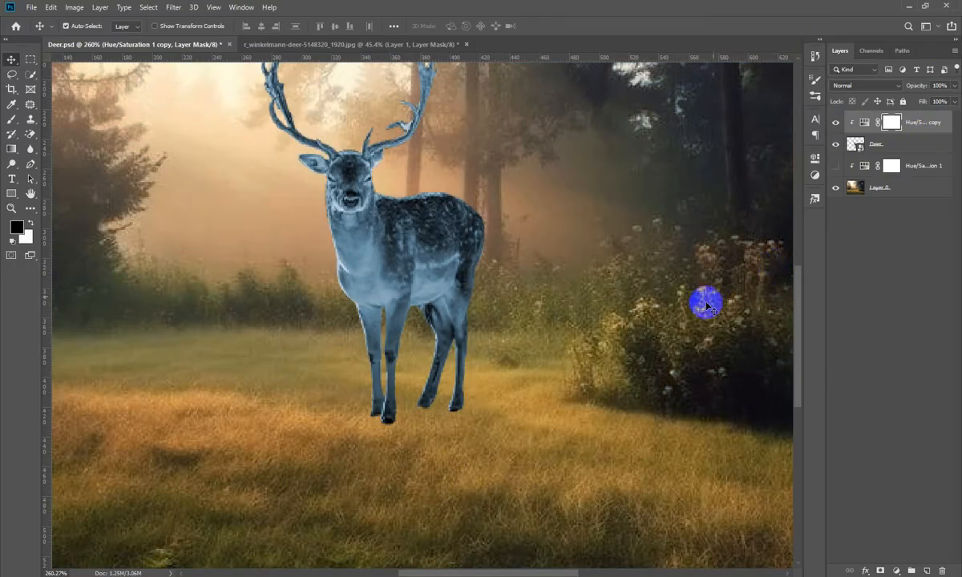
pyautogui.click(836, 166)
pyautogui.hotkey('ctrl', '1')
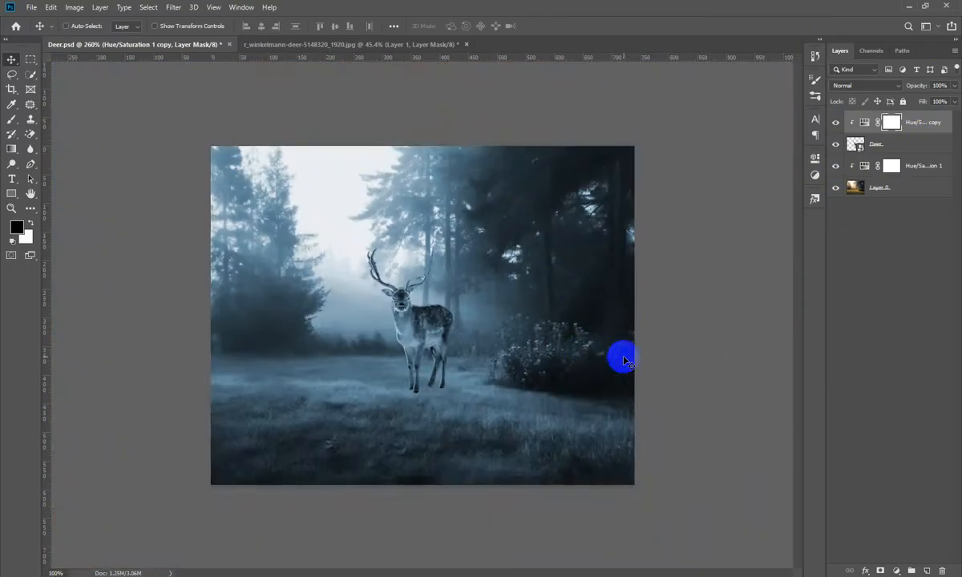
# Darken the deer by lowering the Lightness of its clipped Hue/Saturation adjustment to about -37.
pyautogui.scroll(2, 491, 395)
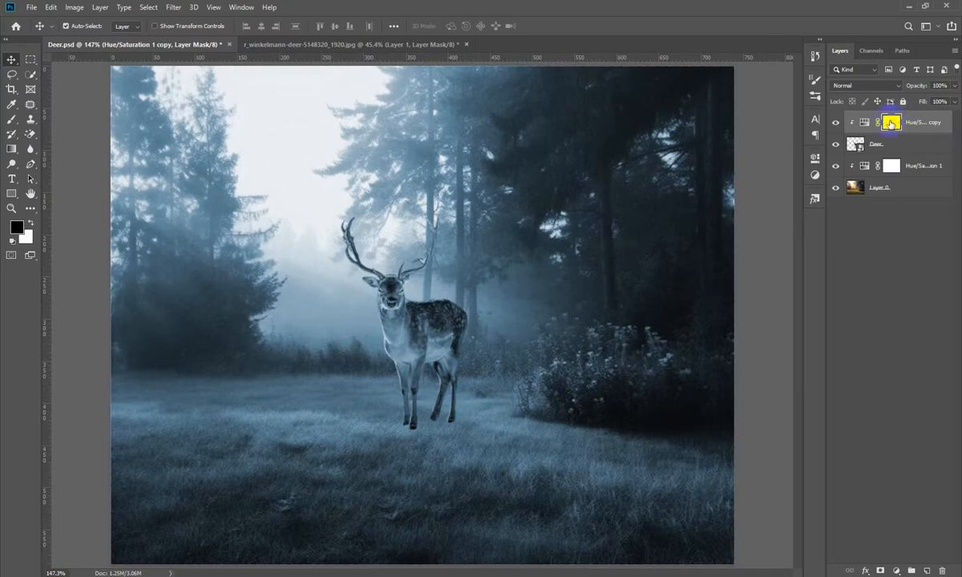
pyautogui.doubleClick(866, 125)
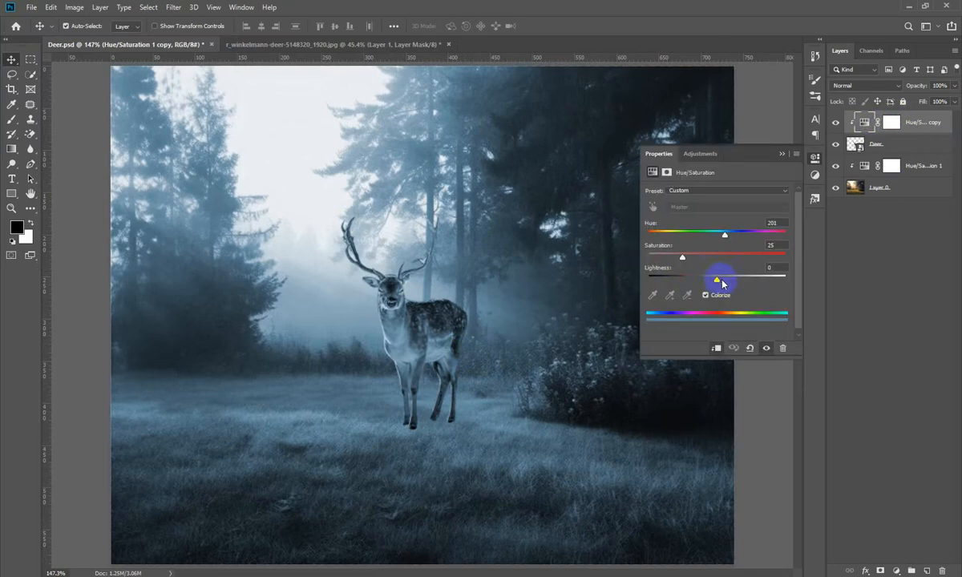
pyautogui.moveTo(718, 278); pyautogui.dragTo(695, 281)
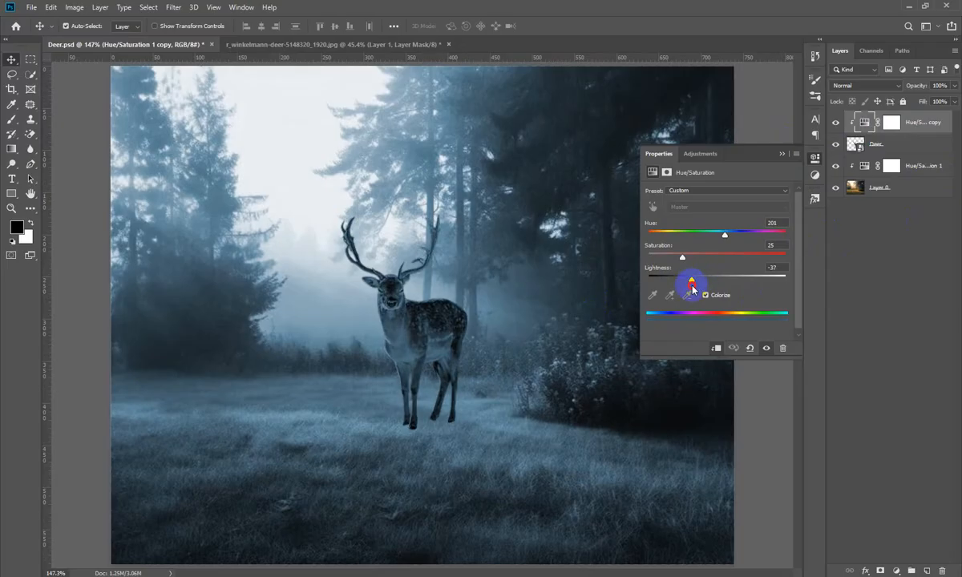
pyautogui.click(812, 157)
pyautogui.click(913, 322)
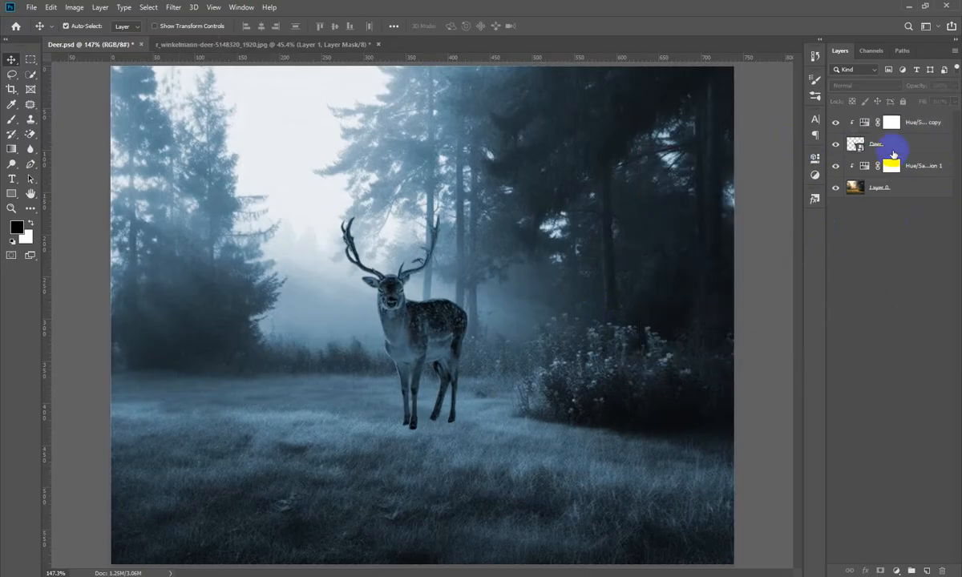
# Select the Deer layer together with its clipped Hue/Saturation adjustment.
pyautogui.click(895, 147)
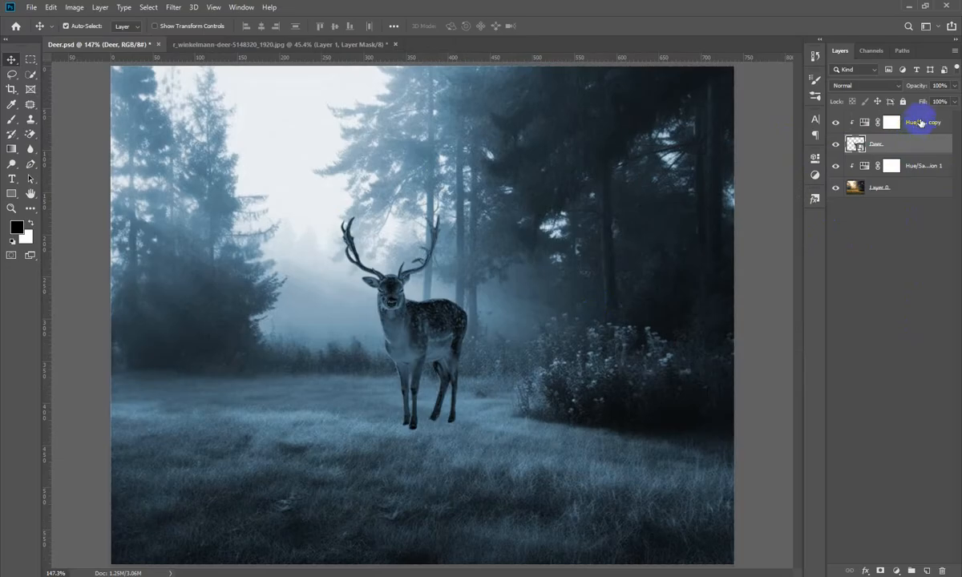
pyautogui.keyDown('shift'); pyautogui.click(921, 127); pyautogui.keyUp('shift')
pyautogui.rightClick(921, 130)
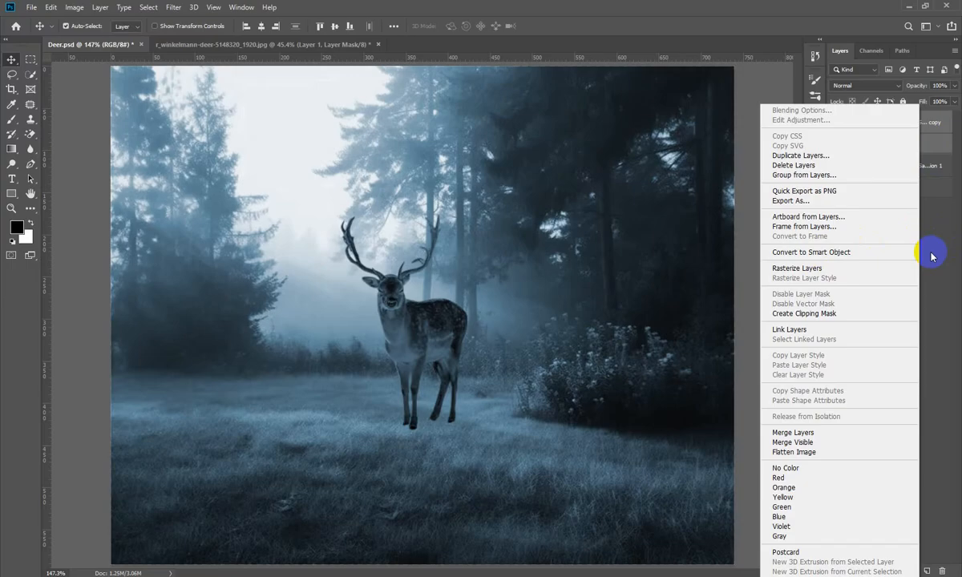
pyautogui.click(369, 179)
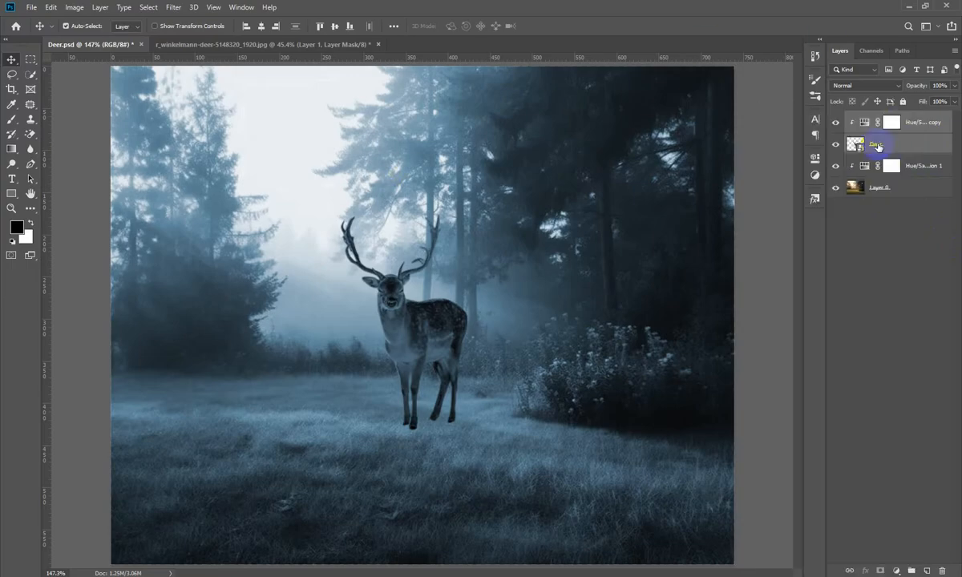
# Convert the Deer layer and its clipped Hue/Saturation adjustment into one smart object, and check it by hiding and showing it.
pyautogui.click(917, 126)
pyautogui.click(892, 147)
pyautogui.keyDown('ctrl'); pyautogui.click(921, 128); pyautogui.keyUp('ctrl')
pyautogui.rightClick(920, 128)
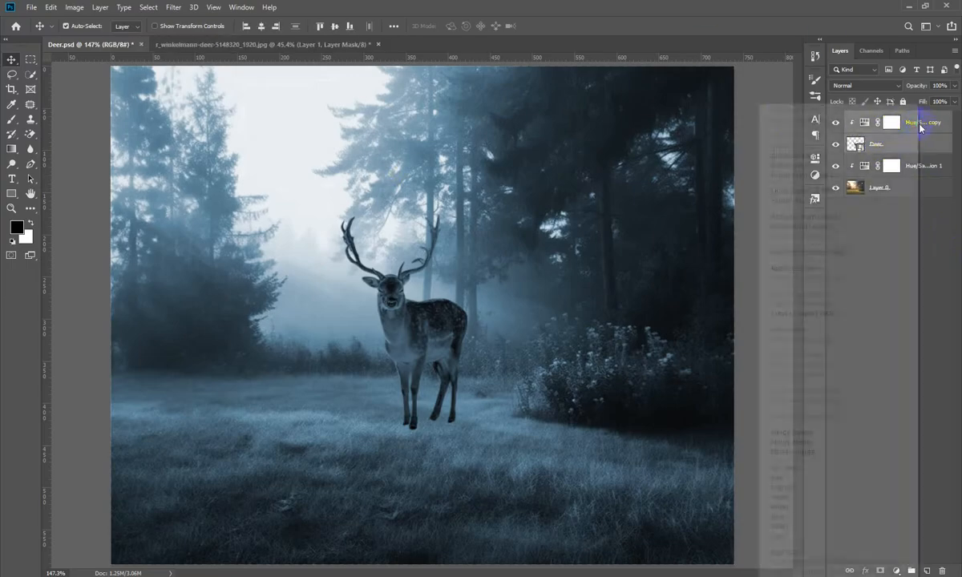
pyautogui.click(808, 248)
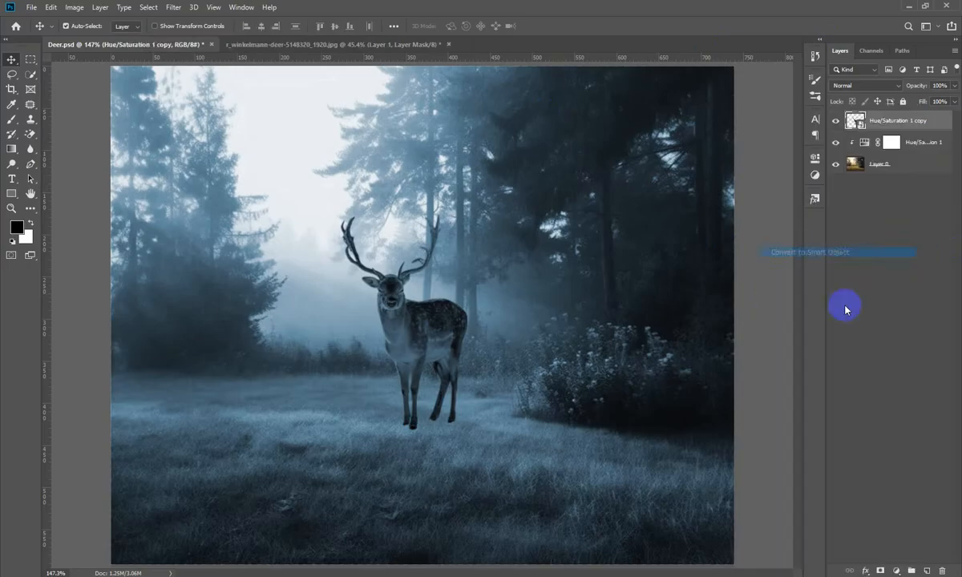
pyautogui.click(837, 121)
pyautogui.click(837, 121)
pyautogui.click(837, 121)
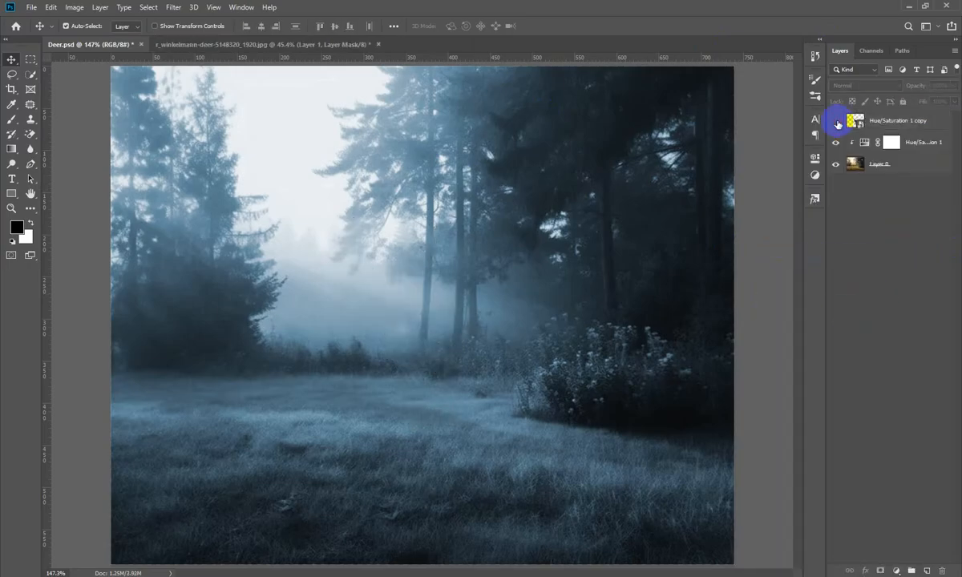
pyautogui.click(837, 121)
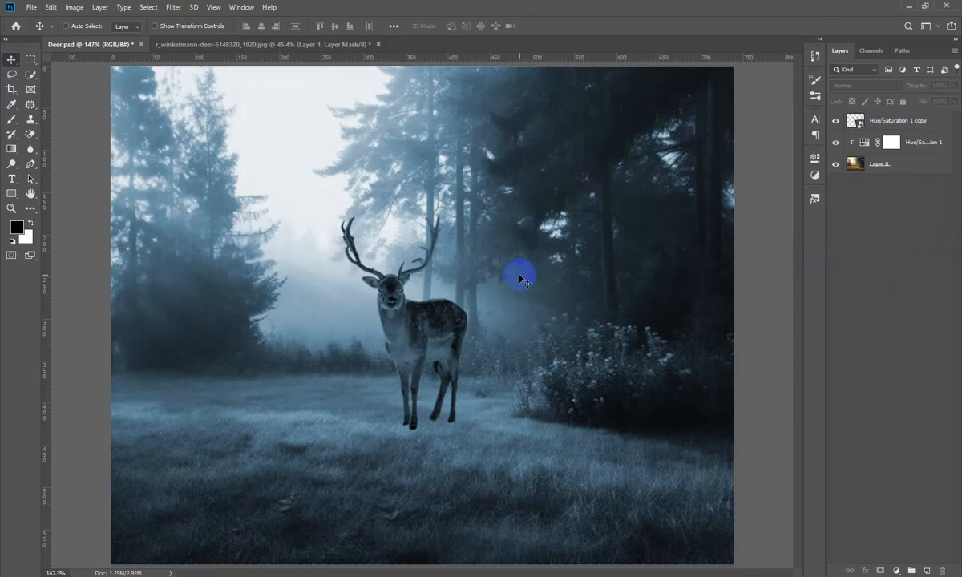
# Add a Levels adjustment above all layers and darken the whole scene by lowering the white output level to about 55.
pyautogui.click(896, 570)
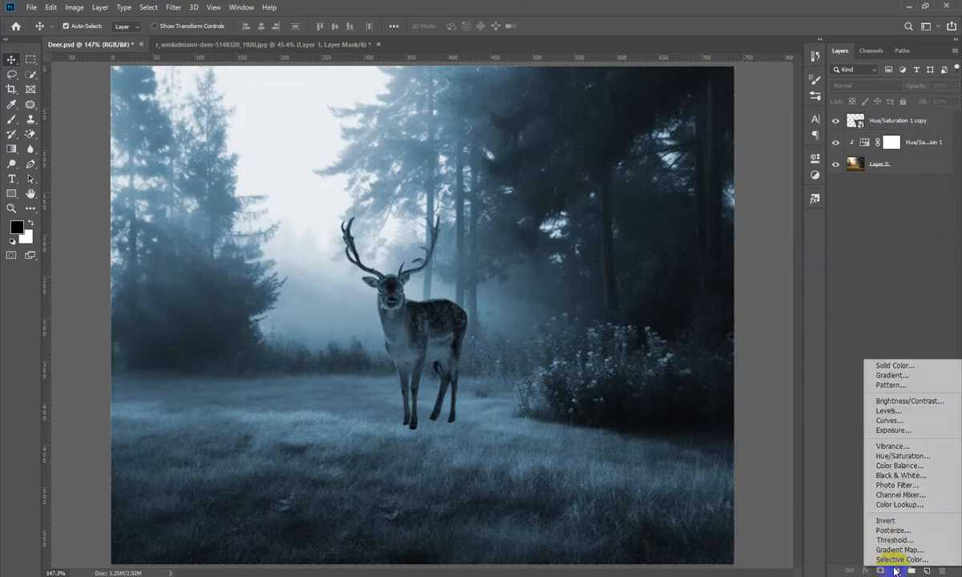
pyautogui.click(892, 411)
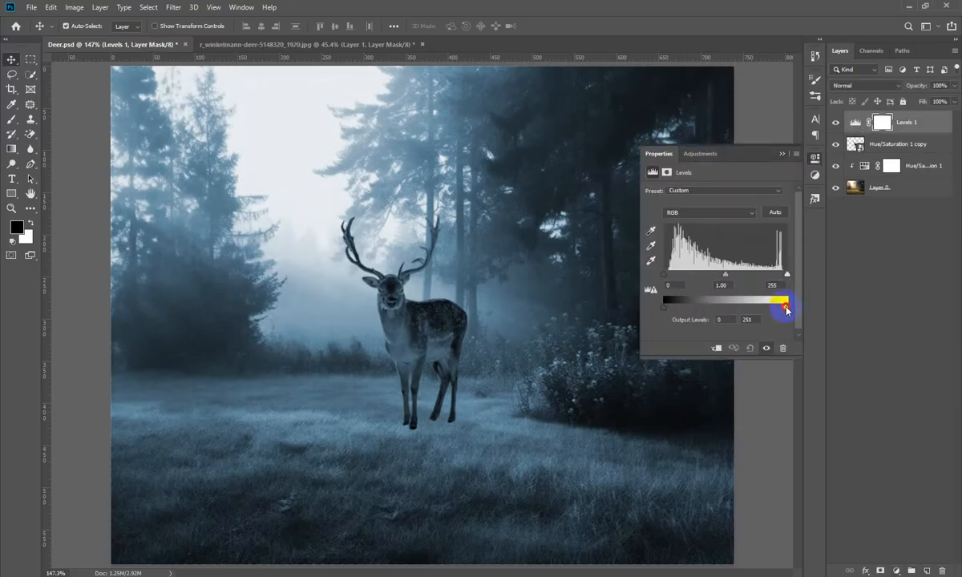
pyautogui.moveTo(787, 311)
pyautogui.mouseDown()
pyautogui.moveTo(683, 334)
pyautogui.moveTo(692, 331)
pyautogui.mouseUp()
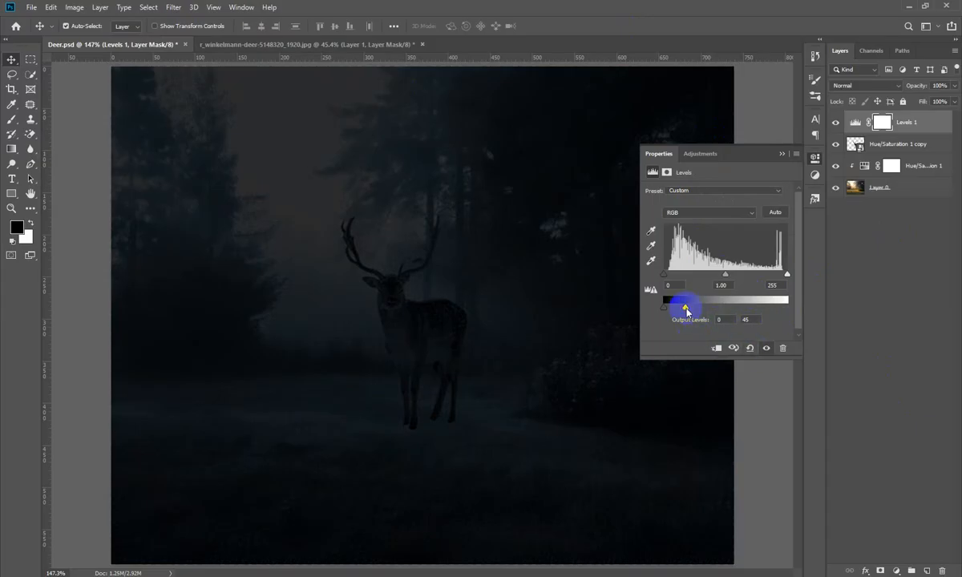
pyautogui.moveTo(686, 312); pyautogui.dragTo(689, 311)
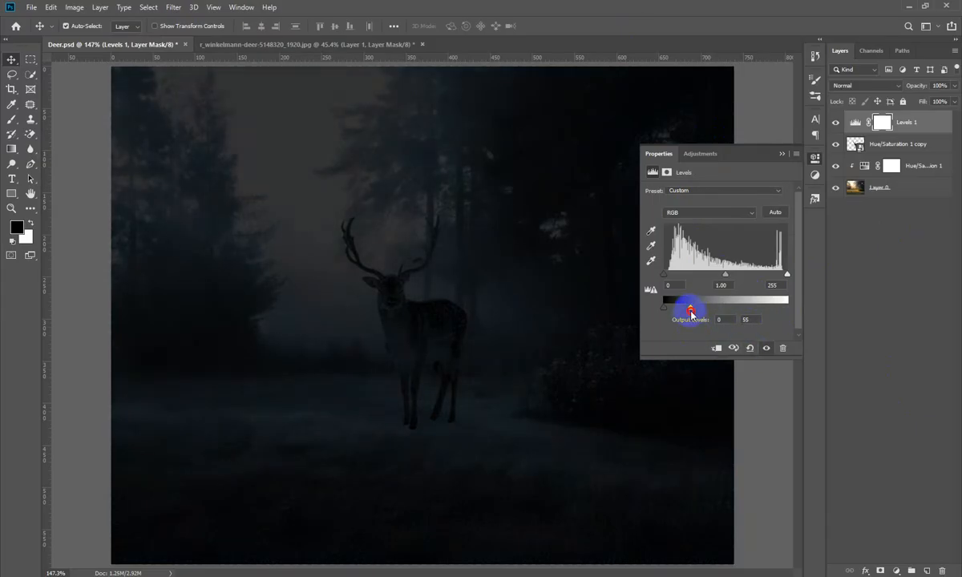
pyautogui.click(815, 158)
pyautogui.click(886, 290)
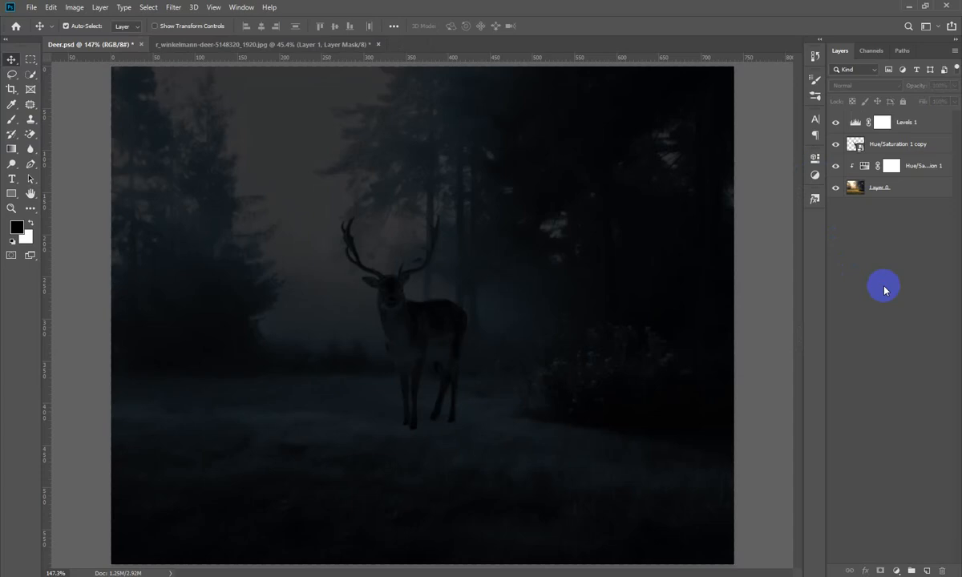
# Hide the Levels adjustment, try moving the deer smart object slightly lower, and undo the move.
pyautogui.click(837, 122)
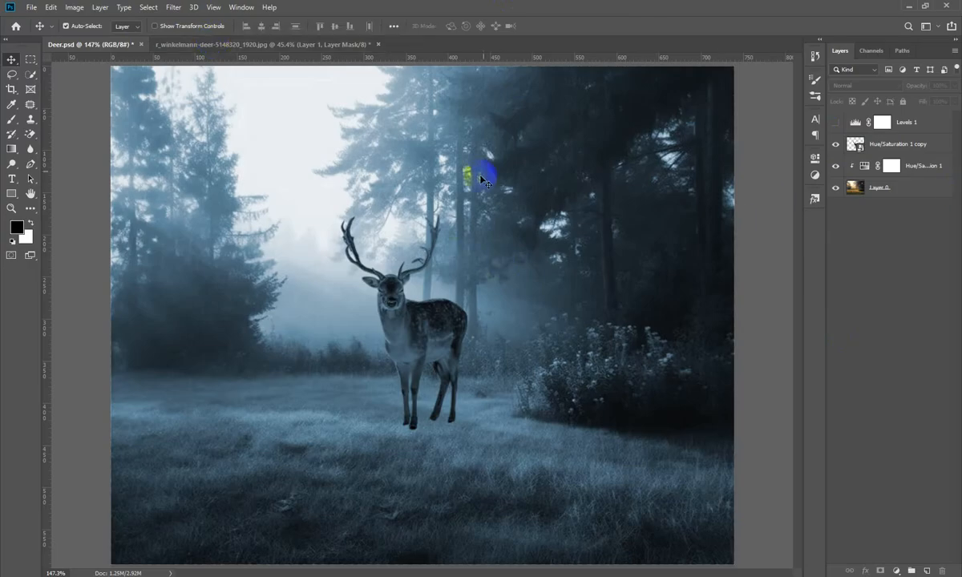
pyautogui.moveTo(382, 316); pyautogui.dragTo(383, 337)
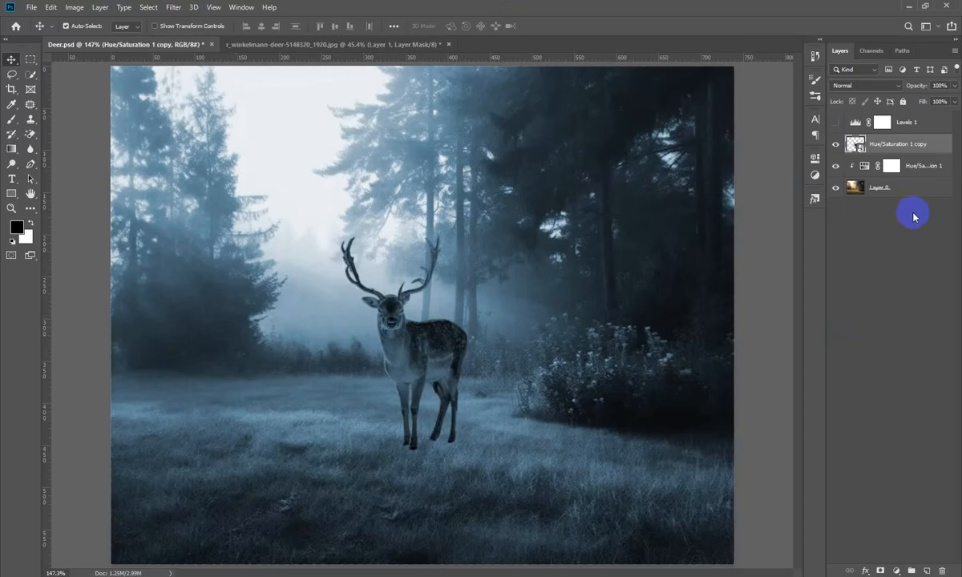
pyautogui.hotkey('ctrl', 'z')
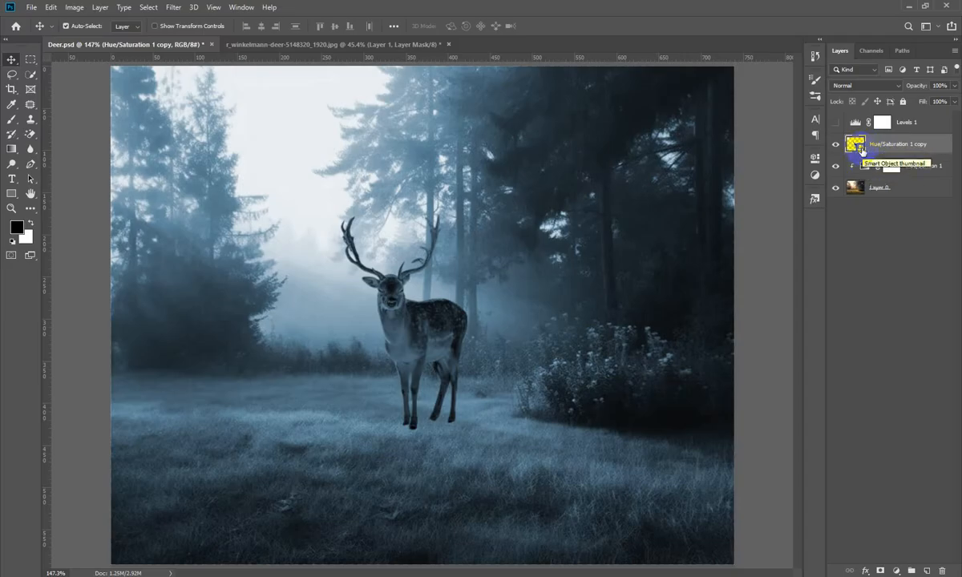
# Open the deer smart object's contents and examine the deer and its clipped adjustment by switching each layer's visibility.
pyautogui.doubleClick(857, 145)
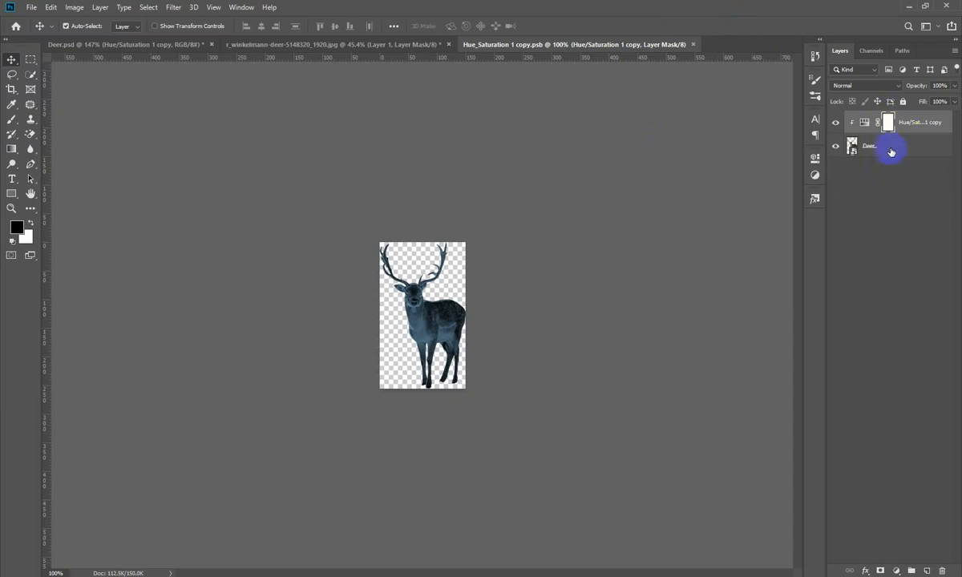
pyautogui.click(902, 124)
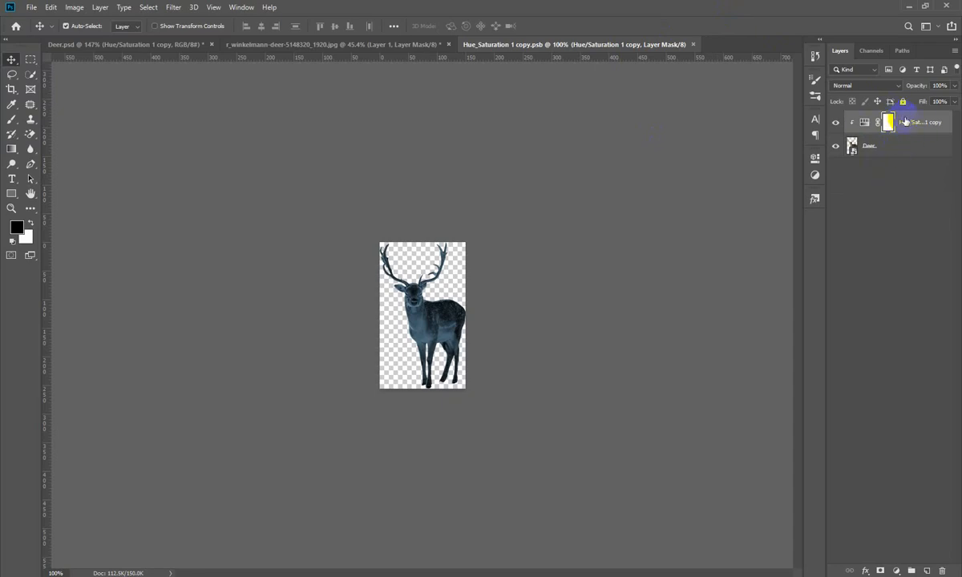
pyautogui.click(836, 146)
pyautogui.click(836, 146)
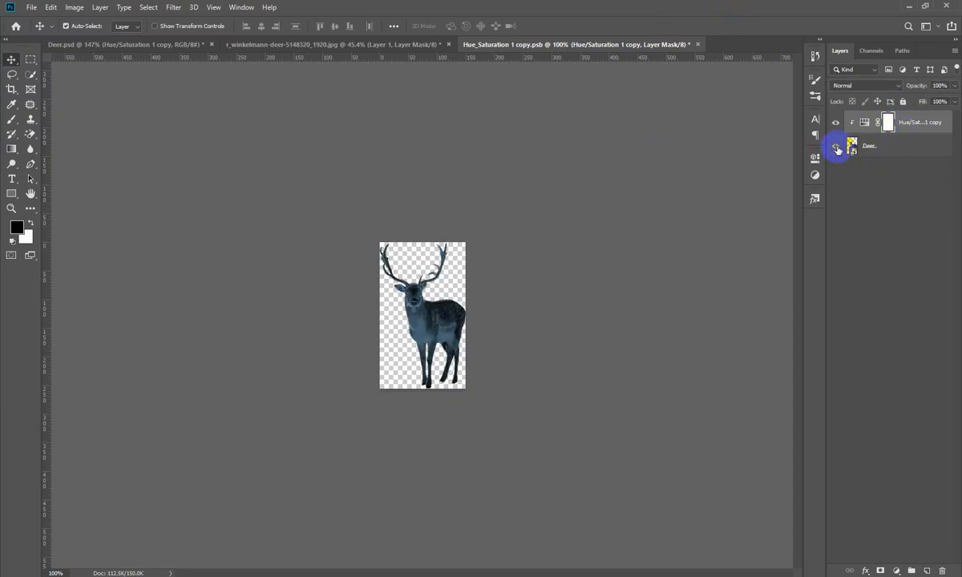
pyautogui.click(836, 122)
pyautogui.click(836, 122)
pyautogui.hotkey('ctrl', '0')
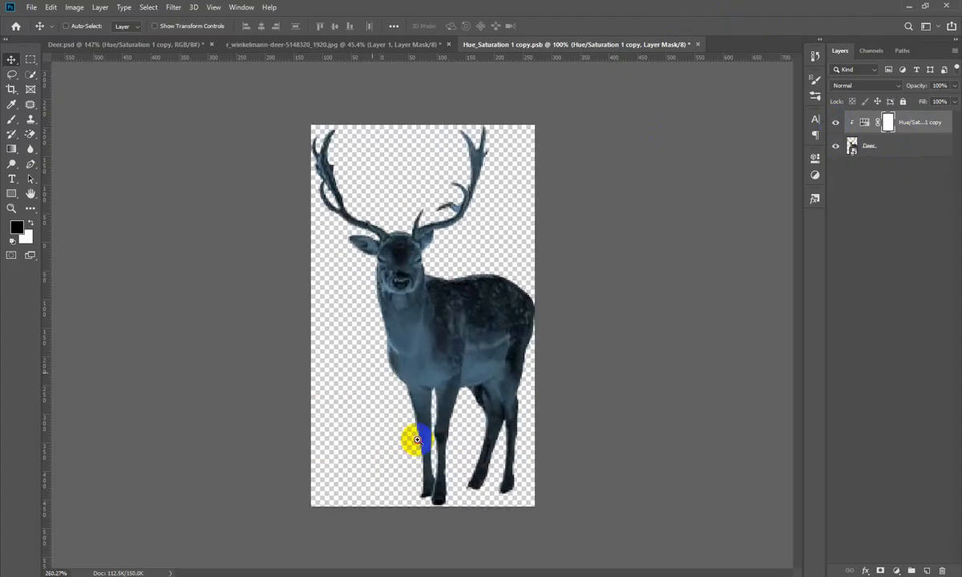
# Draw a black rectangle of 101 × 145 px over the deer inside the smart object, then save and close its contents.
pyautogui.click(11, 194)
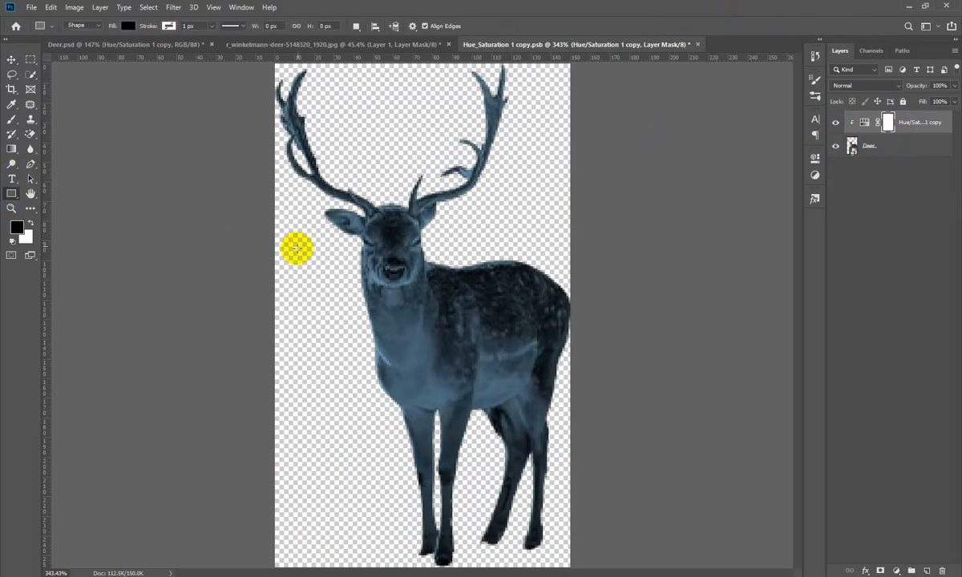
pyautogui.moveTo(306, 147); pyautogui.dragTo(506, 431)
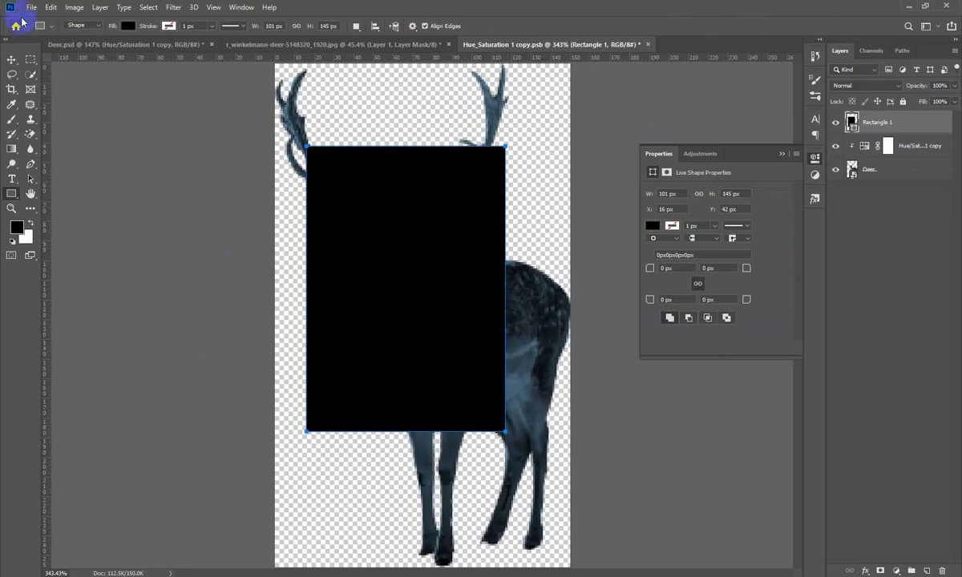
pyautogui.click(11, 59)
pyautogui.click(816, 160)
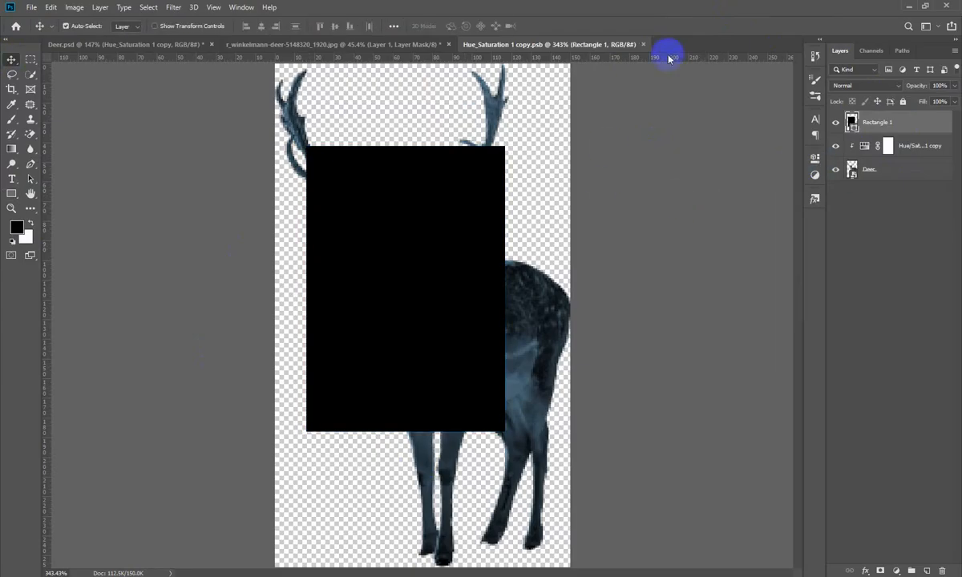
pyautogui.click(643, 45)
pyautogui.moveTo(378, 374); pyautogui.dragTo(436, 308)
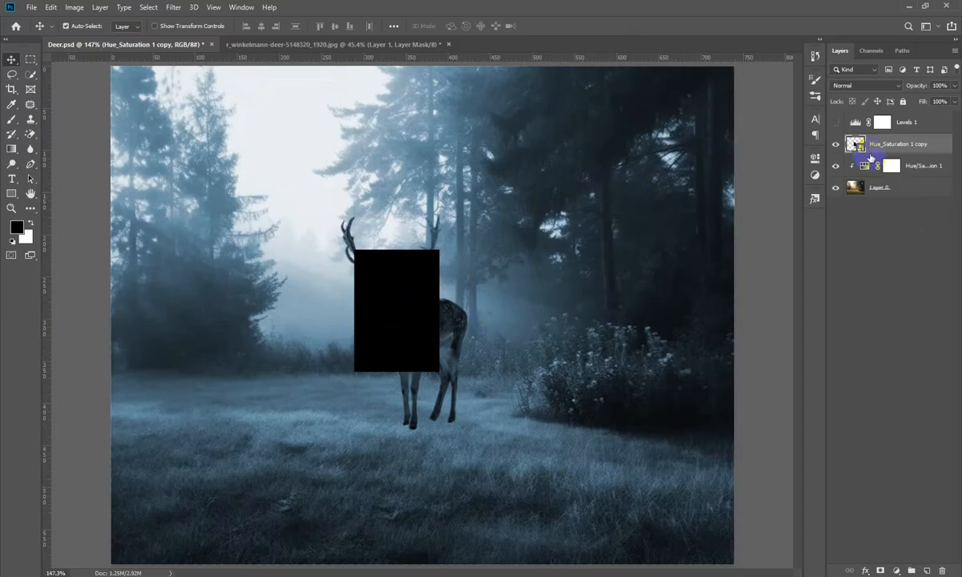
# Reopen the deer smart object, delete the black rectangle, and save and close its contents.
pyautogui.doubleClick(864, 153)
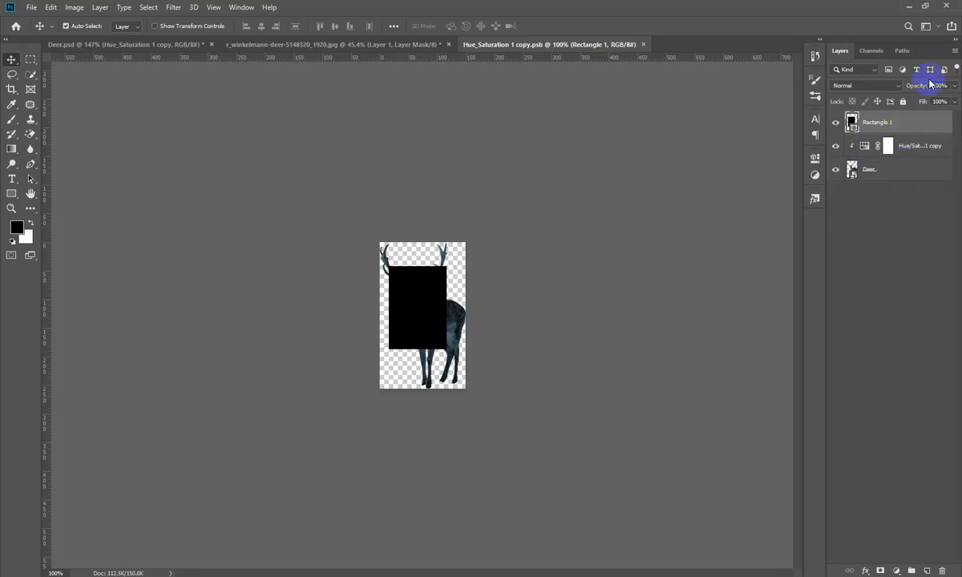
pyautogui.press('Delete')
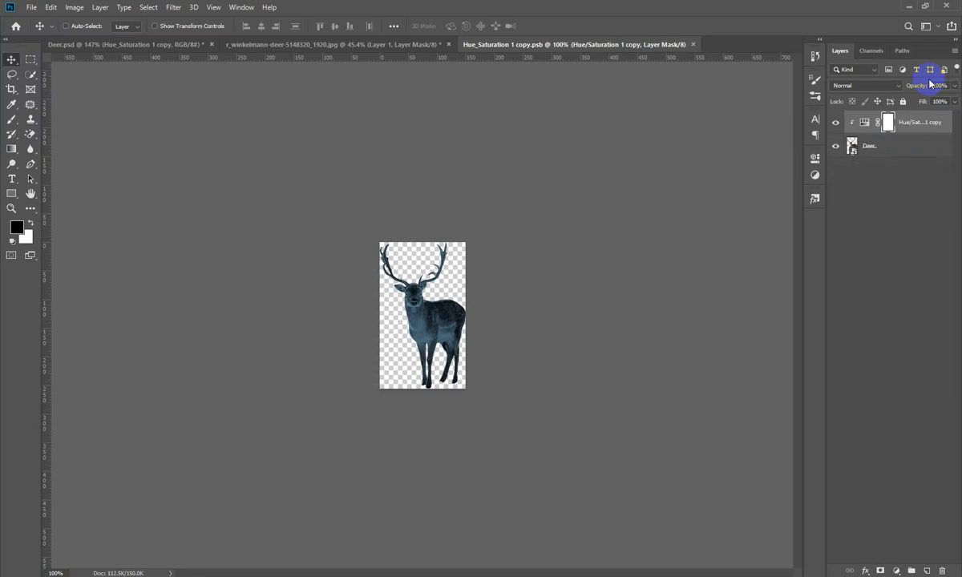
pyautogui.hotkey('ctrl', 'w')
# Close the original deer photo document and return to the Deer.psd composition.
pyautogui.click(440, 45)
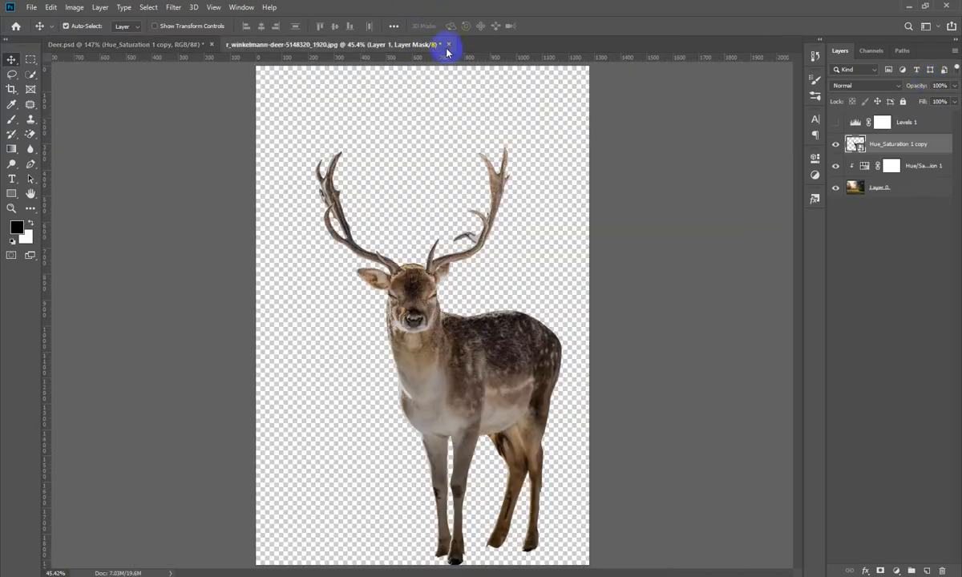
pyautogui.click(449, 45)
pyautogui.click(486, 229)
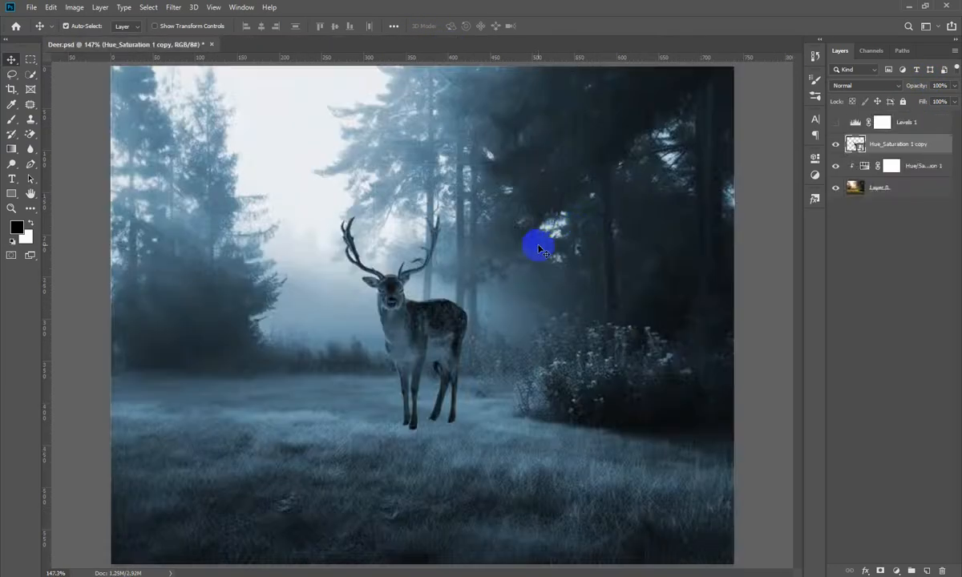
pyautogui.hotkey('ctrl', '1')
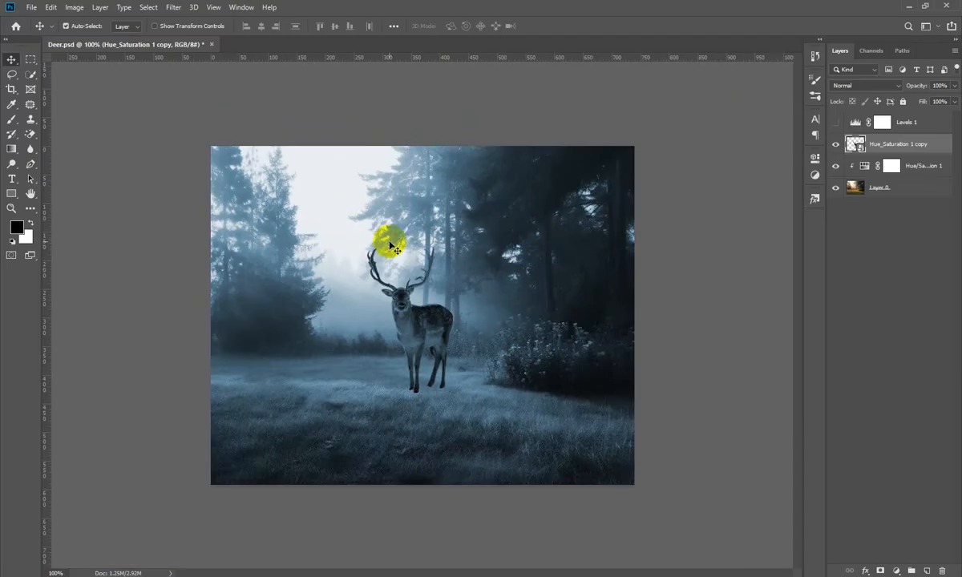
# Turn the Levels adjustment back on and save the Deer.psd document.
pyautogui.click(836, 123)
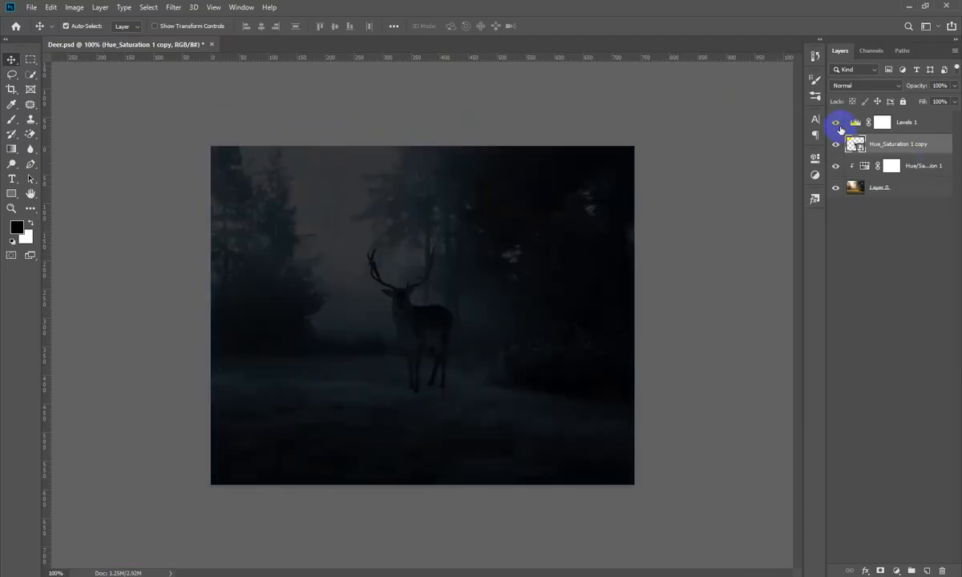
pyautogui.click(31, 7)
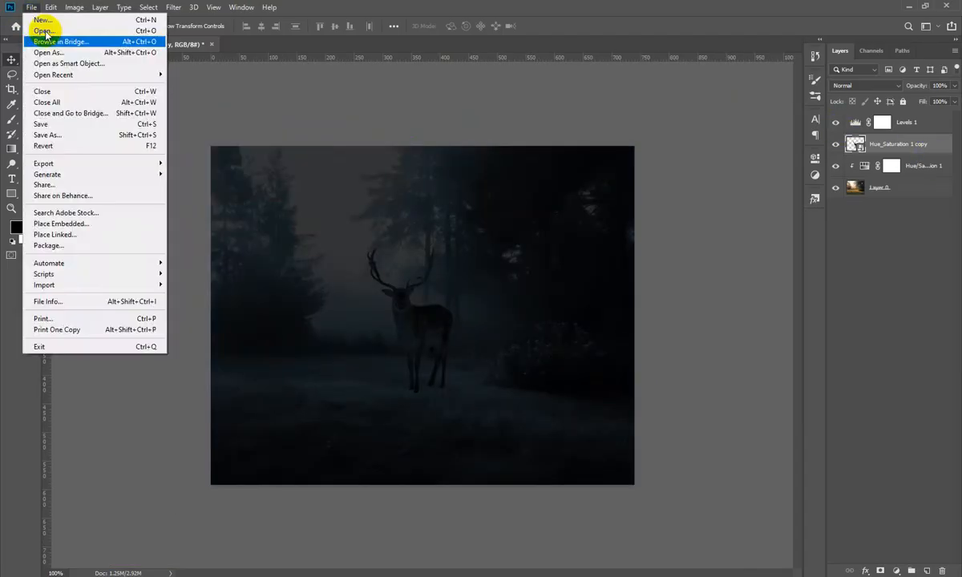
pyautogui.click(59, 125)
pyautogui.hotkey('ctrl', '0')
pyautogui.hotkey('ctrl', '1')
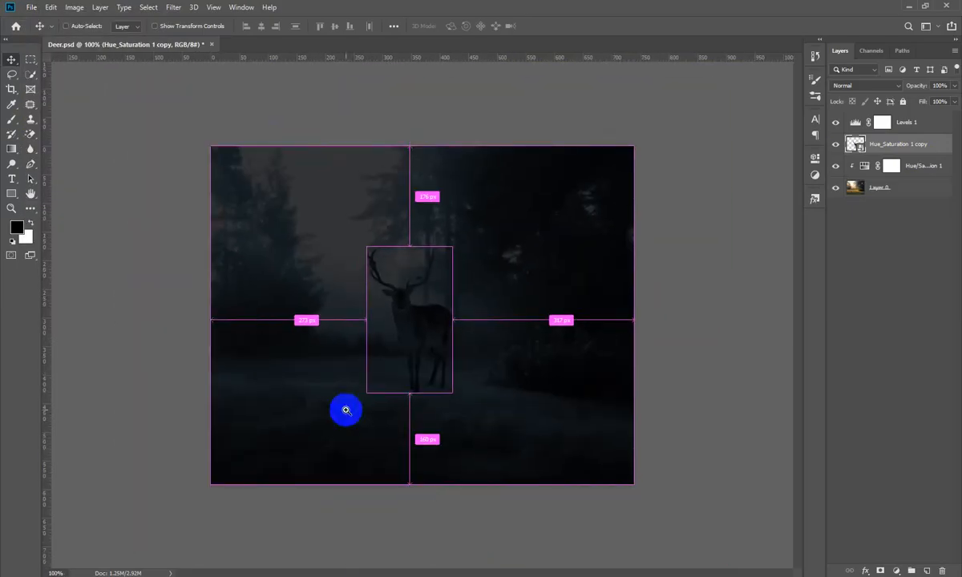
pyautogui.hotkey('ctrl', '0')
pyautogui.hotkey('ctrl', '-')
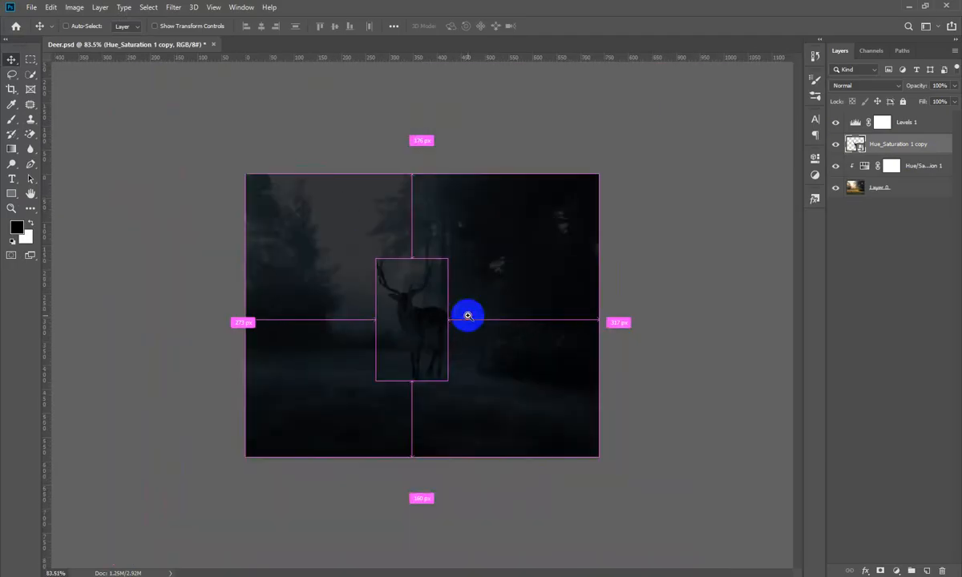
pyautogui.hotkey('ctrl', '0')
pyautogui.hotkey('ctrl', '1')
pyautogui.hotkey('ctrl', 's')
# Select the Levels adjustment's mask and set up the Brush tool with black as the foreground colour and 12% flow.
pyautogui.moveTo(369, 191); pyautogui.dragTo(404, 221)
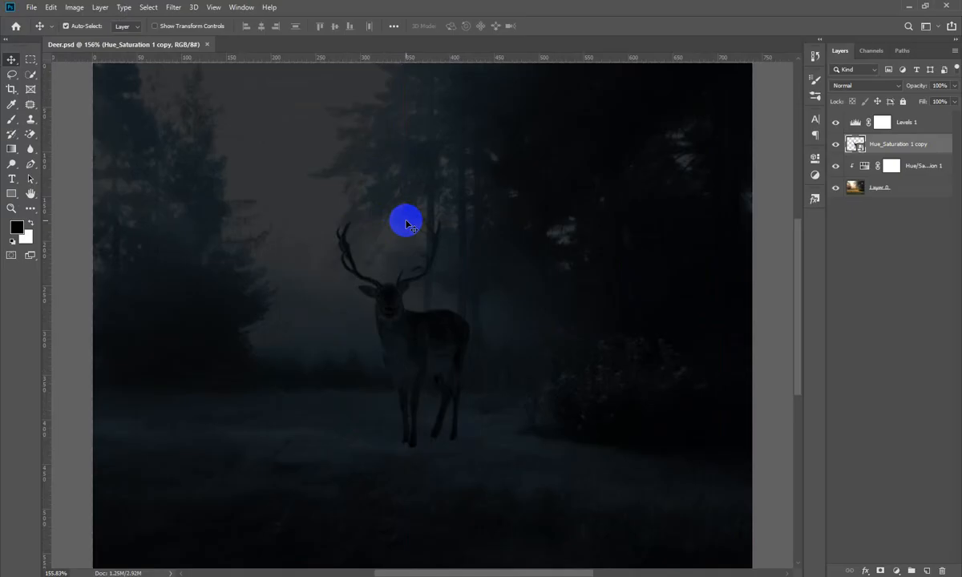
pyautogui.moveTo(422, 260); pyautogui.dragTo(407, 280)
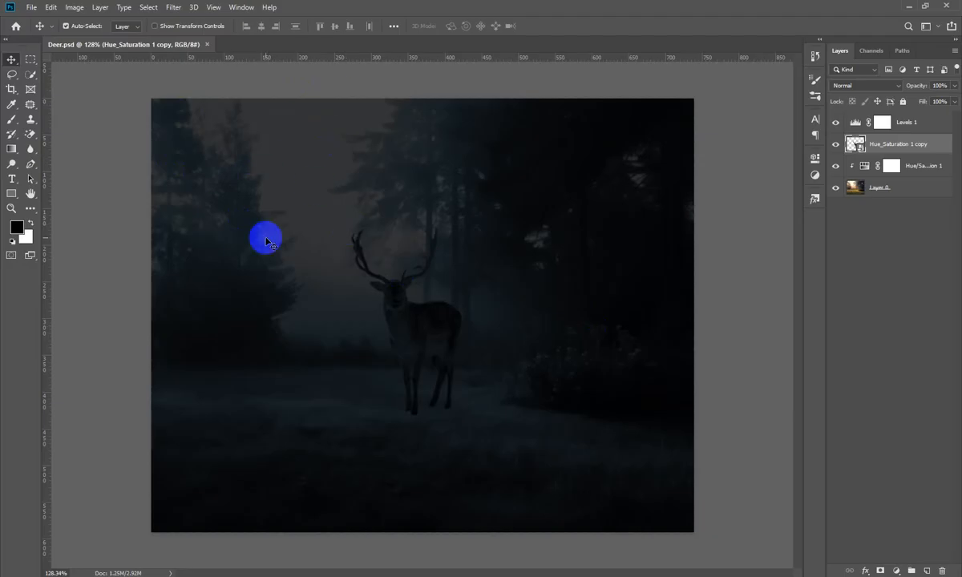
pyautogui.click(884, 122)
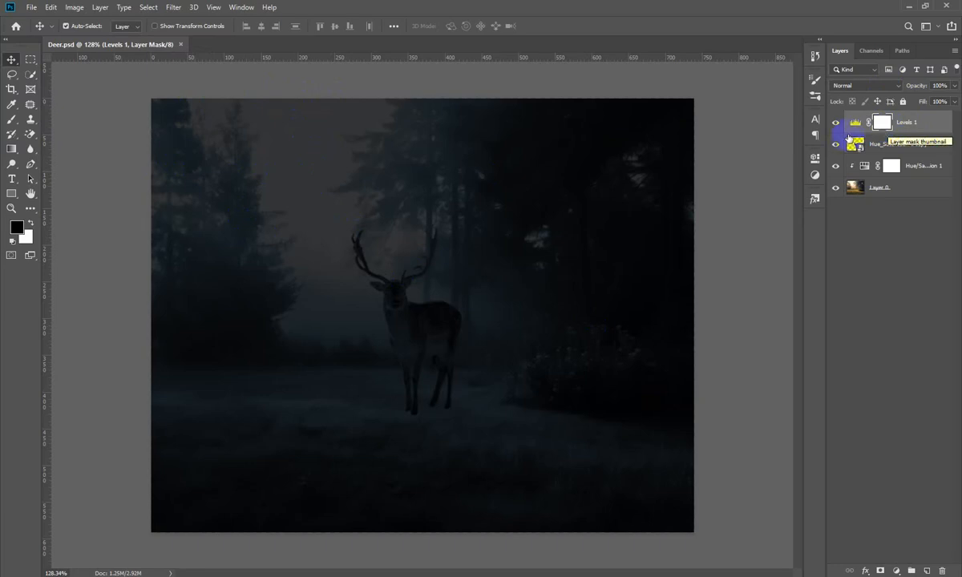
pyautogui.press('b')
pyautogui.rightClick(14, 121)
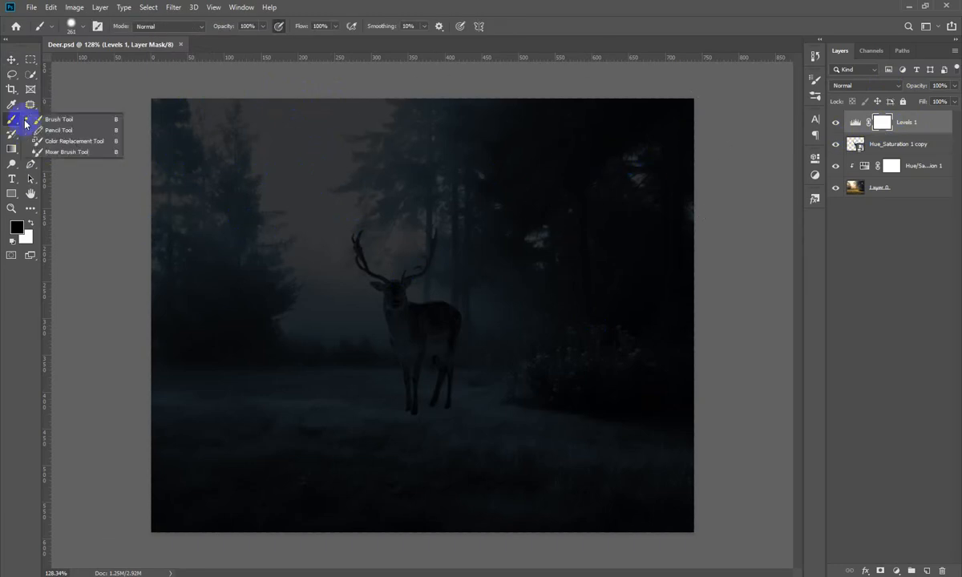
pyautogui.click(42, 119)
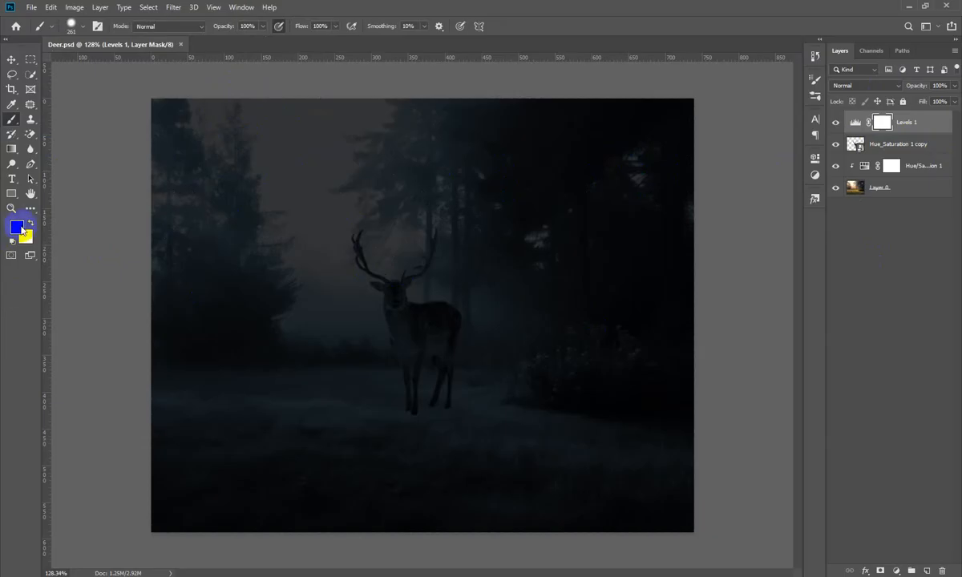
pyautogui.moveTo(303, 29); pyautogui.dragTo(197, 46)
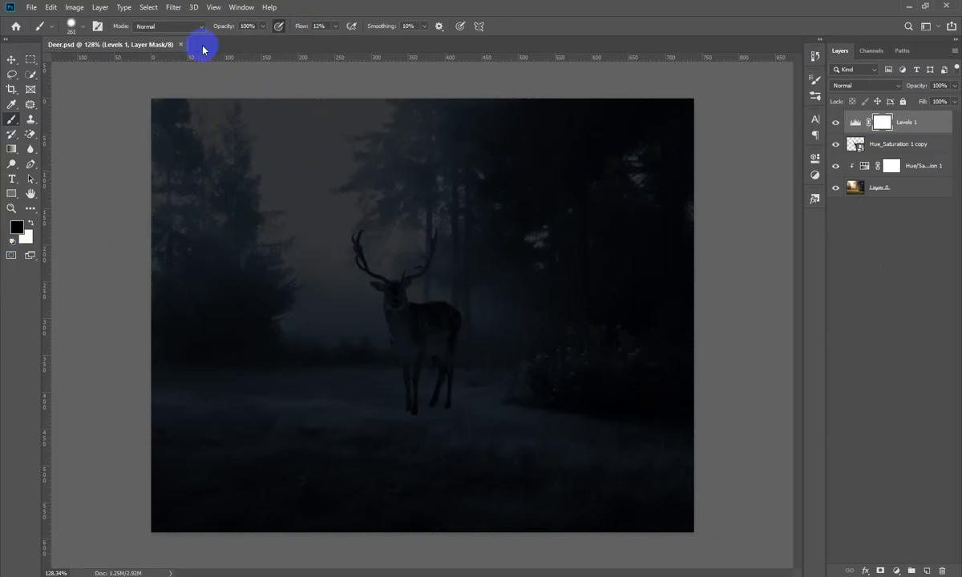
# Paint black with a large soft brush on the Levels mask over the misty sky, left trees and deer to lighten them.
pyautogui.moveTo(280, 166)
pyautogui.mouseDown()
pyautogui.moveTo(208, 183)
pyautogui.moveTo(243, 193)
pyautogui.moveTo(310, 338)
pyautogui.moveTo(271, 41)
pyautogui.mouseUp()
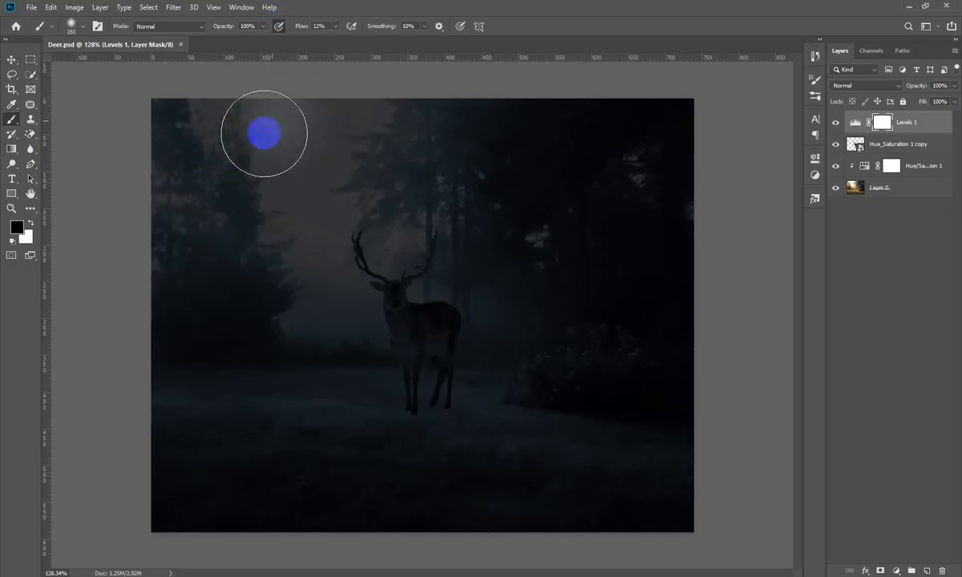
pyautogui.click(297, 135)
pyautogui.moveTo(385, 82)
pyautogui.mouseDown()
pyautogui.moveTo(318, 229)
pyautogui.moveTo(329, 58)
pyautogui.mouseUp()
pyautogui.moveTo(349, 390)
pyautogui.mouseDown()
pyautogui.moveTo(301, 161)
pyautogui.moveTo(294, 243)
pyautogui.moveTo(350, 187)
pyautogui.moveTo(335, 229)
pyautogui.moveTo(290, 217)
pyautogui.moveTo(314, 199)
pyautogui.moveTo(432, 225)
pyautogui.moveTo(400, 222)
pyautogui.mouseUp()
pyautogui.moveTo(207, 163)
pyautogui.mouseDown()
pyautogui.moveTo(281, 196)
pyautogui.moveTo(273, 196)
pyautogui.mouseUp()
pyautogui.click(236, 215)
pyautogui.click(242, 225)
pyautogui.click(270, 191)
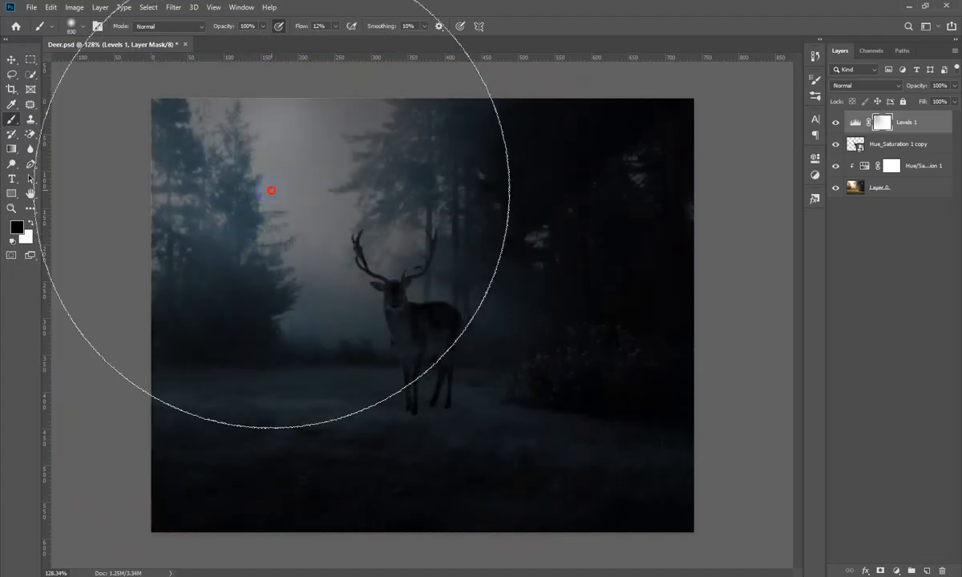
pyautogui.click(356, 124)
pyautogui.moveTo(353, 197)
pyautogui.mouseDown()
pyautogui.moveTo(247, 262)
pyautogui.moveTo(176, 275)
pyautogui.moveTo(163, 313)
pyautogui.mouseUp()
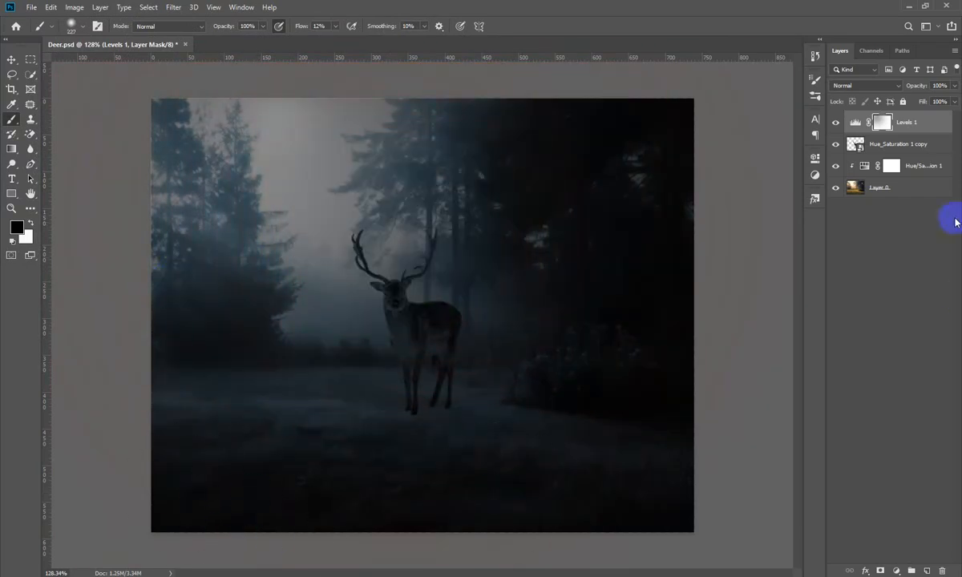
# Lower the Levels adjustment's white output level to 50.
pyautogui.doubleClick(859, 129)
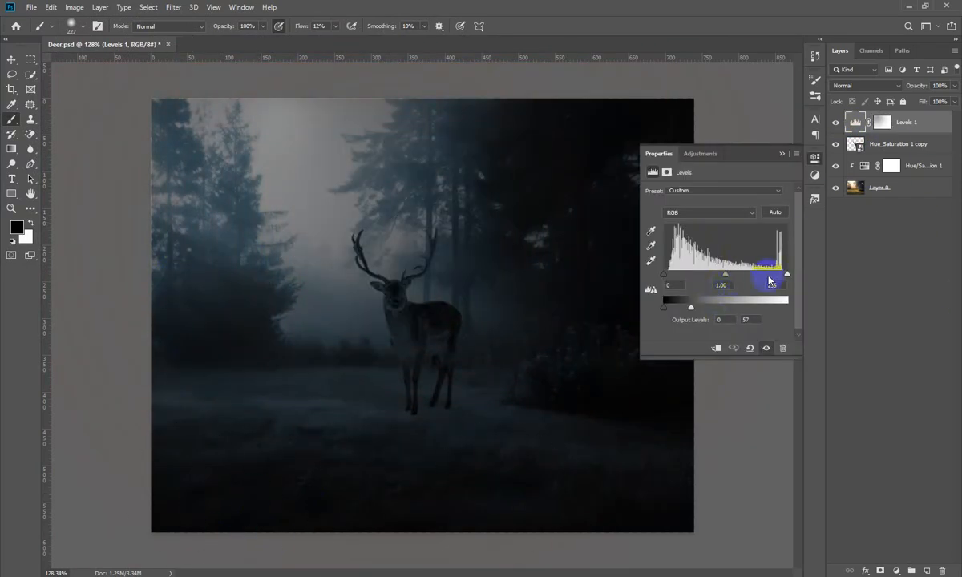
pyautogui.click(692, 309)
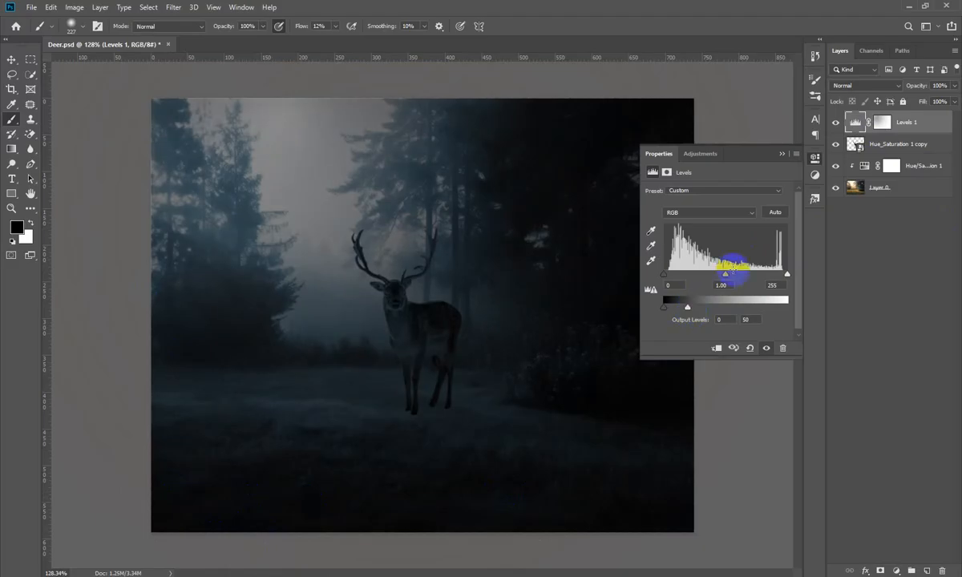
pyautogui.click(815, 159)
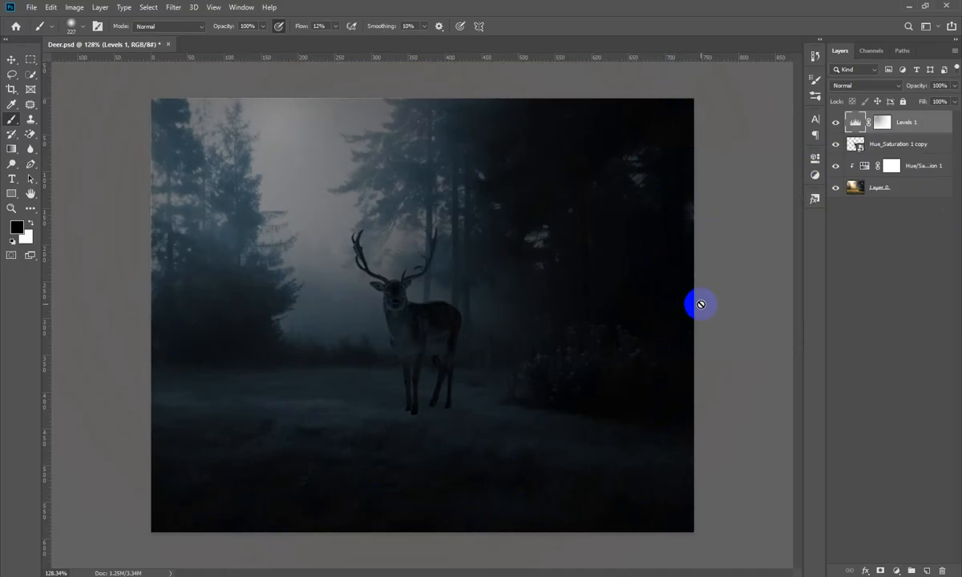
# Examine the deer's antlers up close and compare the image with the deer layer hidden and shown.
pyautogui.click(12, 61)
pyautogui.click(203, 268)
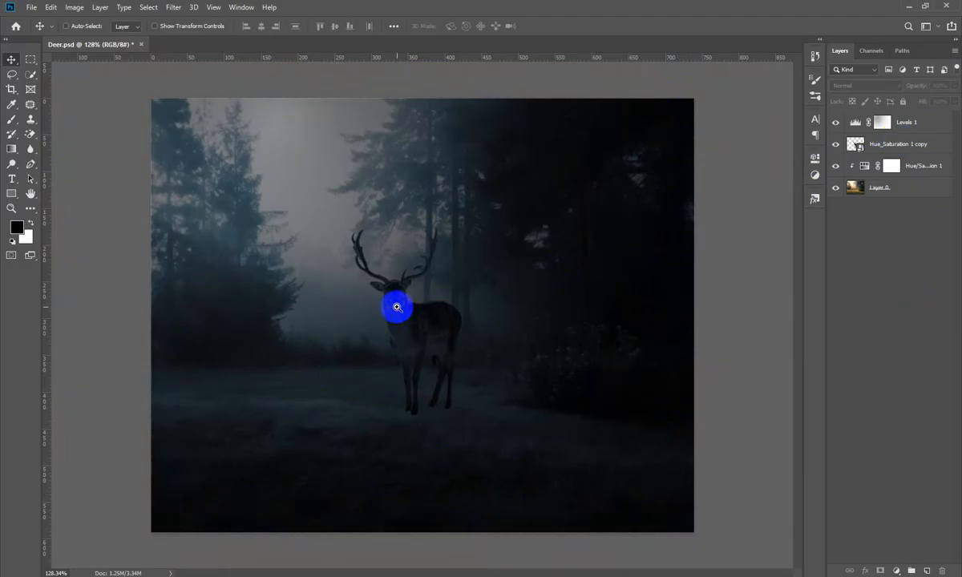
pyautogui.moveTo(411, 296); pyautogui.dragTo(445, 339)
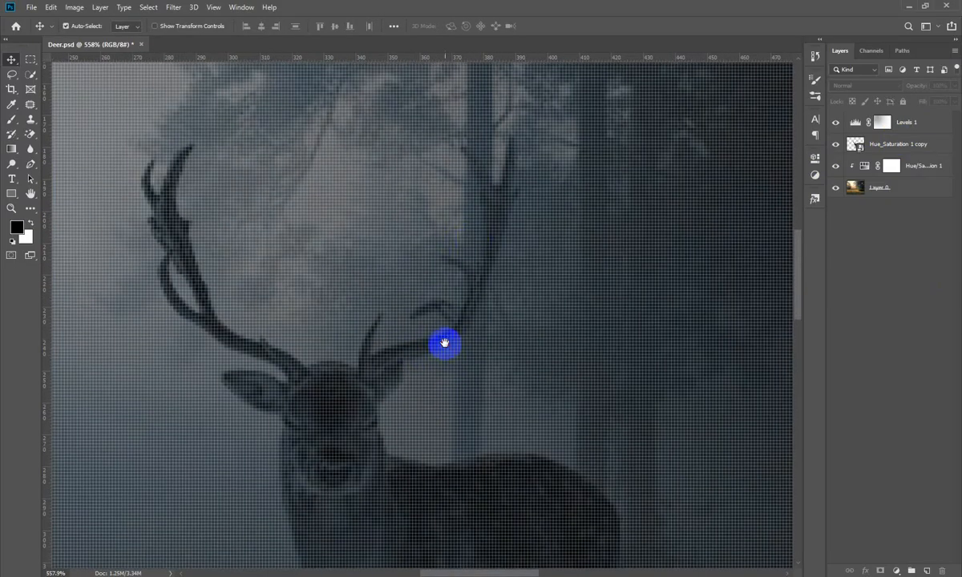
pyautogui.hotkey('ctrl', '0')
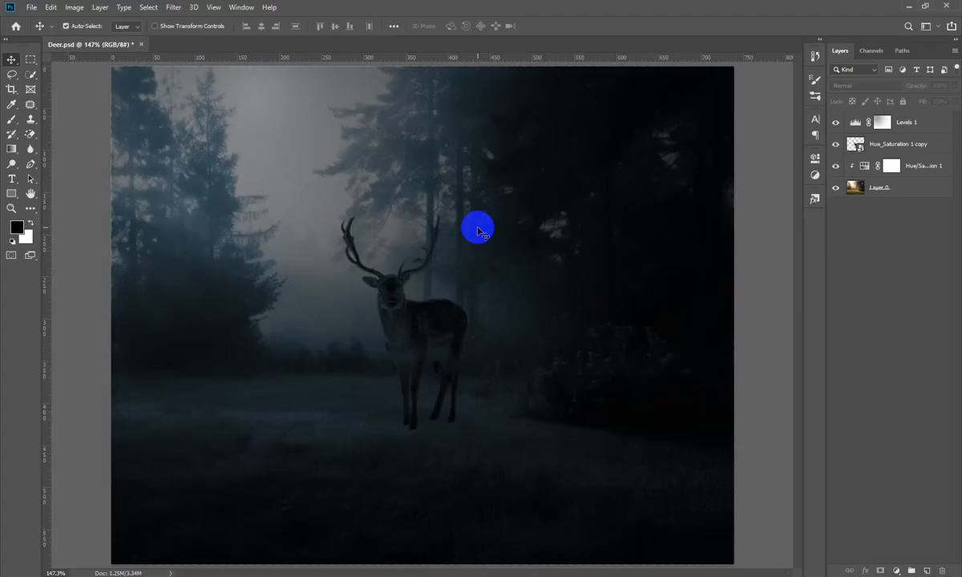
pyautogui.click(900, 146)
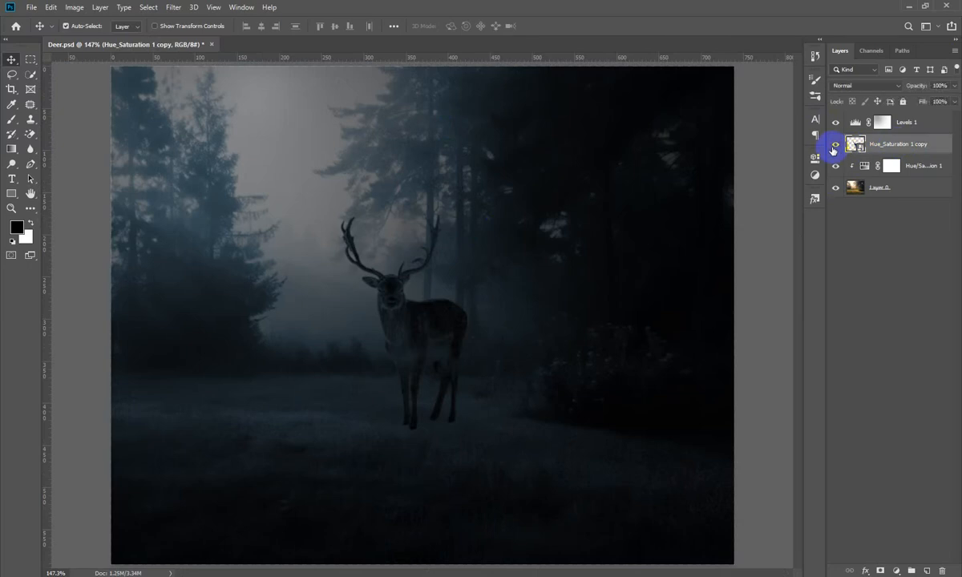
pyautogui.click(835, 145)
pyautogui.click(835, 146)
# Load the deer layer's outline as a selection to examine the antlers, and clear the selection.
pyautogui.keyDown('ctrl'); pyautogui.click(855, 144); pyautogui.keyUp('ctrl')
pyautogui.moveTo(370, 244); pyautogui.dragTo(436, 210)
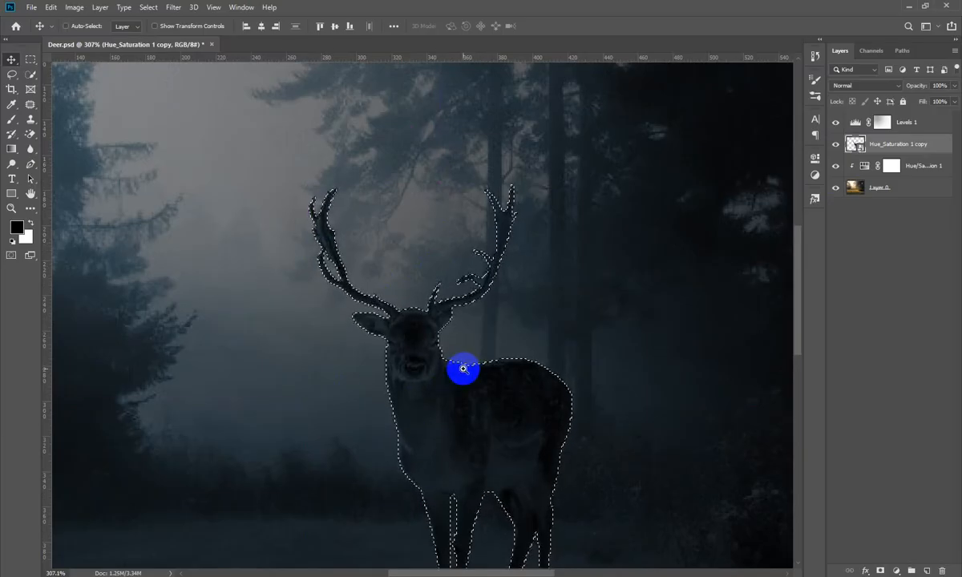
pyautogui.moveTo(503, 191); pyautogui.dragTo(500, 230)
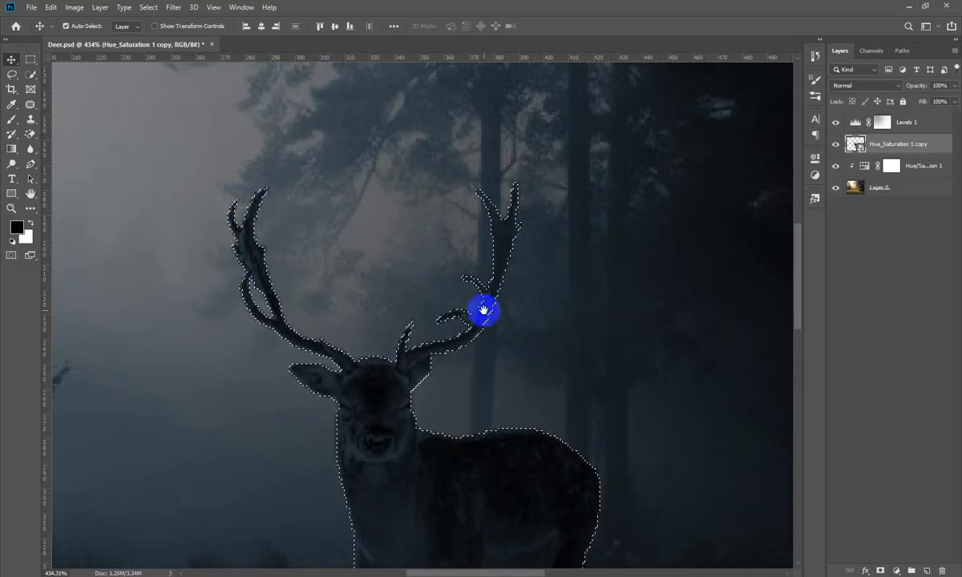
pyautogui.hotkey('ctrl', '0')
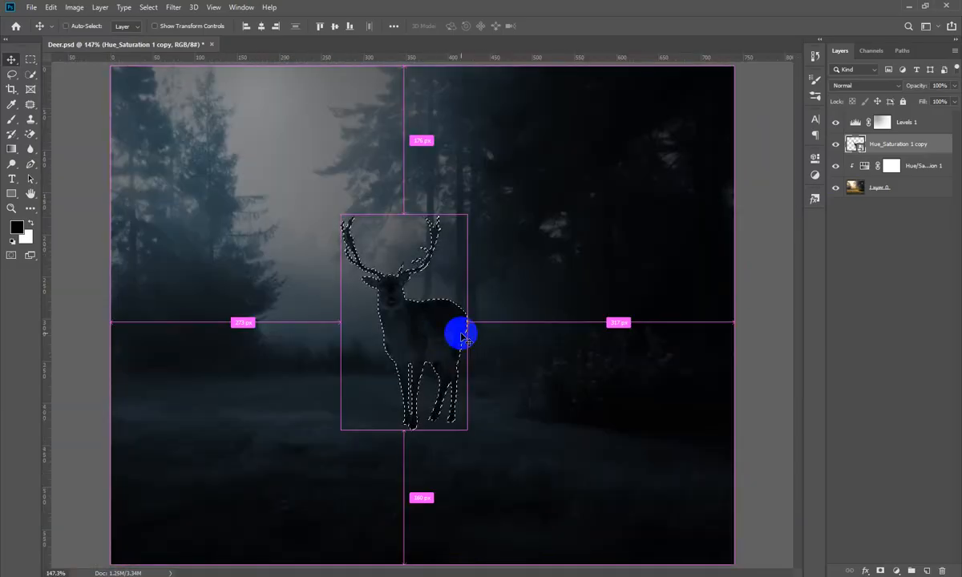
pyautogui.moveTo(410, 254); pyautogui.dragTo(423, 320)
pyautogui.moveTo(386, 360); pyautogui.dragTo(387, 377)
pyautogui.moveTo(598, 278); pyautogui.dragTo(612, 307)
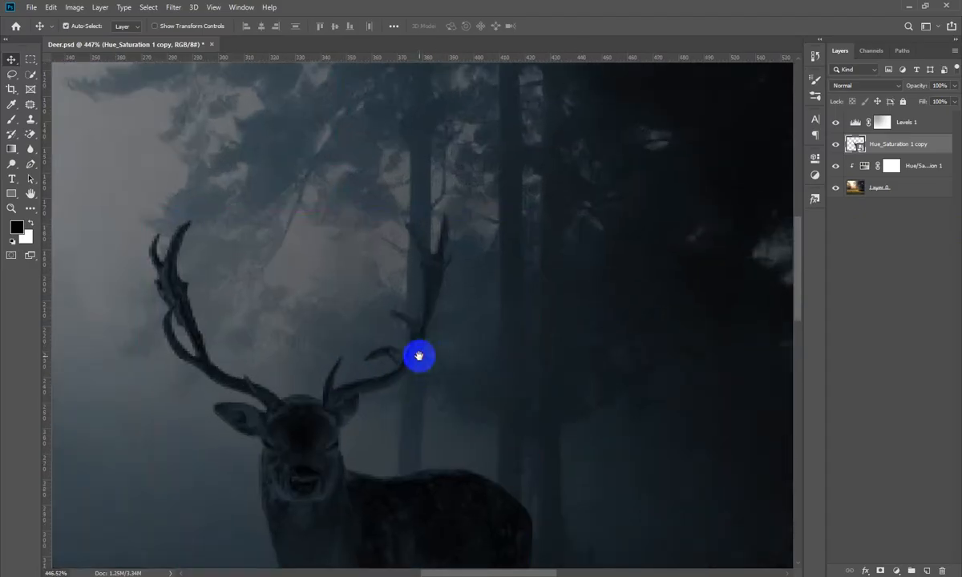
# Try placing a duplicate of the deer layer above the Levels adjustment, and delete the duplicate.
pyautogui.moveTo(418, 357); pyautogui.dragTo(427, 267)
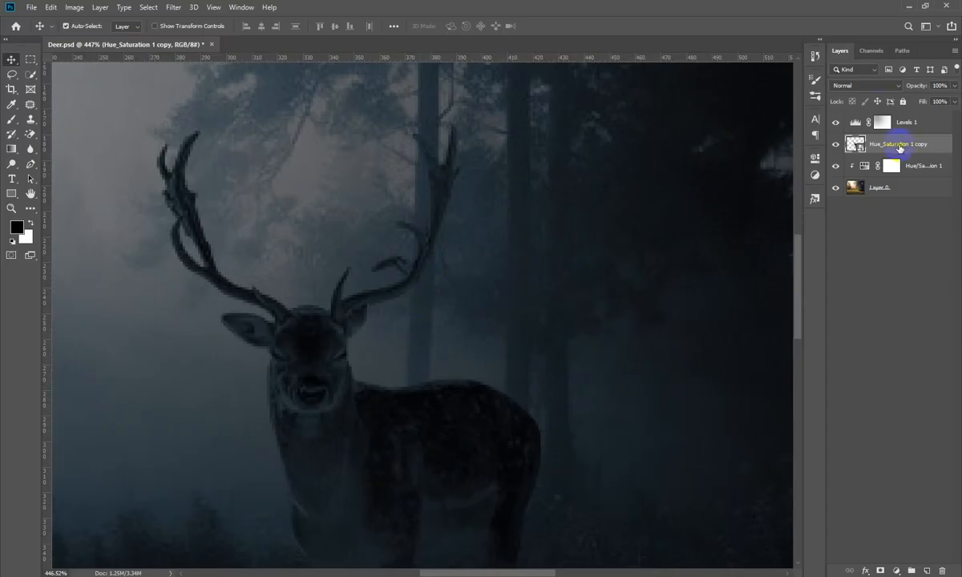
pyautogui.hotkey('ctrl', 'j')
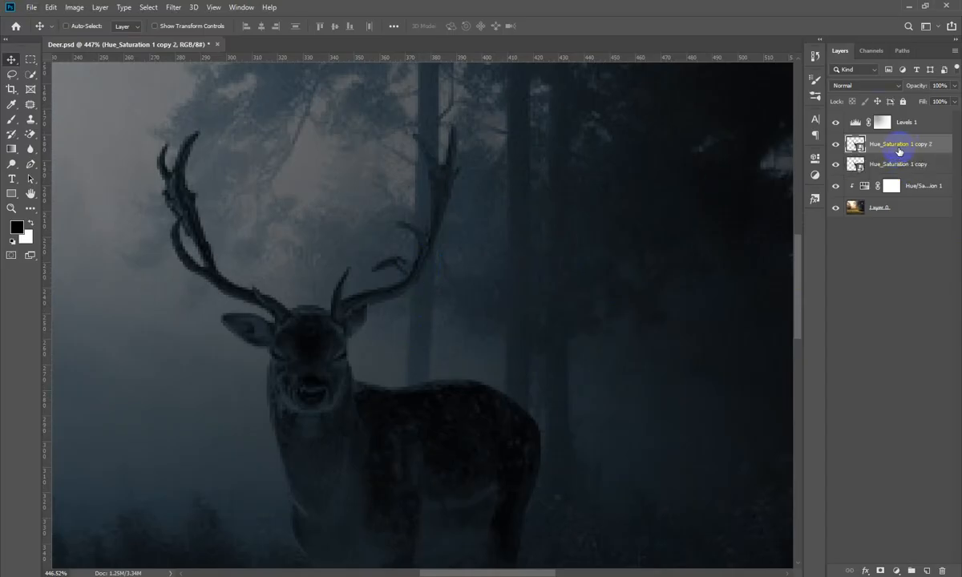
pyautogui.moveTo(899, 150); pyautogui.dragTo(896, 116)
pyautogui.moveTo(522, 259); pyautogui.dragTo(477, 288)
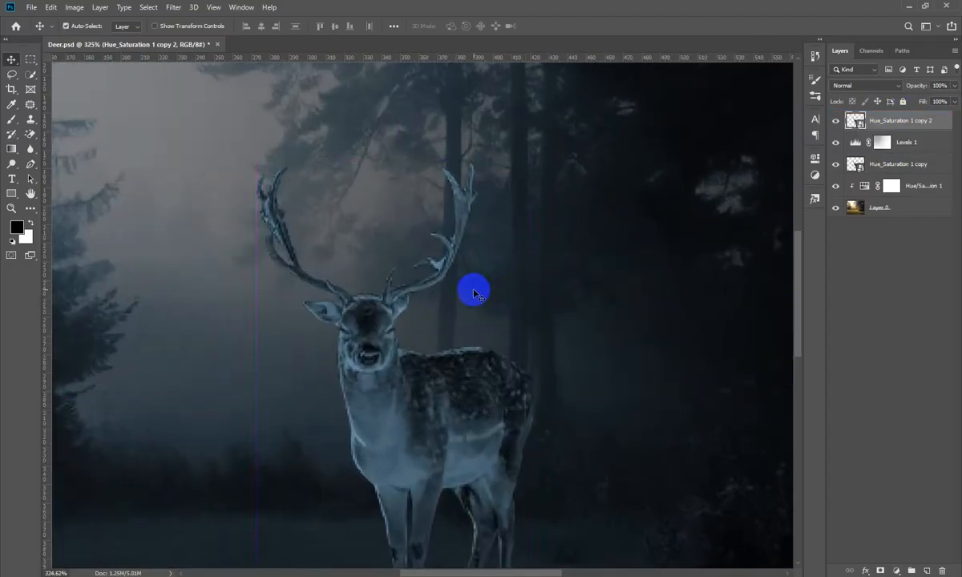
pyautogui.press('Delete')
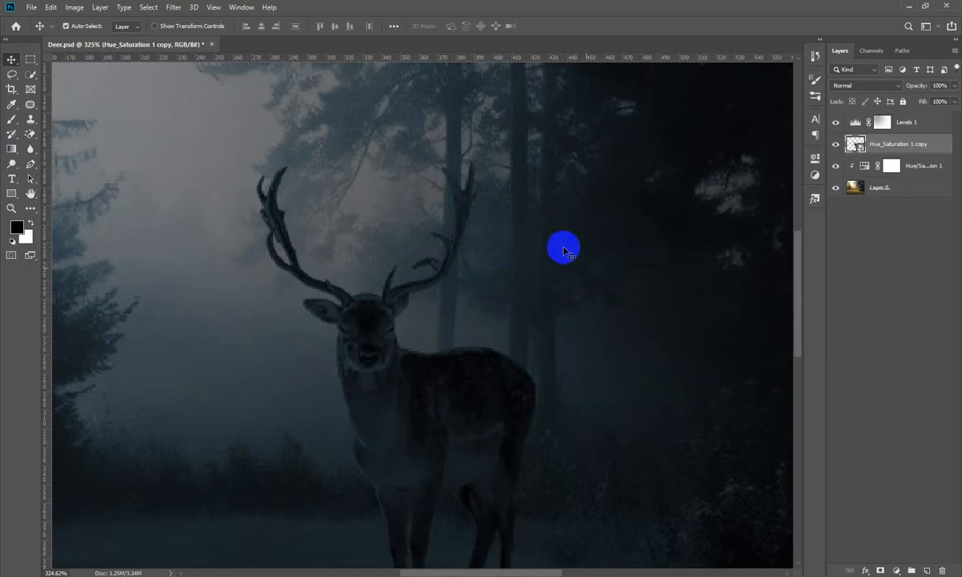
# Copy the antlers from the deer layer to a new layer using a rectangular marquee, and hide the deer layer.
pyautogui.moveTo(486, 224); pyautogui.dragTo(440, 222)
pyautogui.click(440, 221)
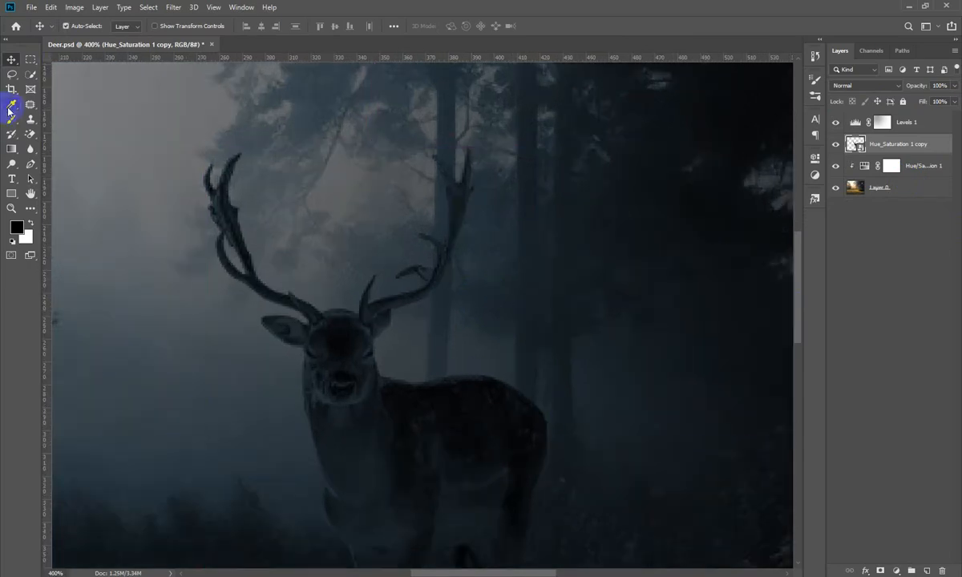
pyautogui.click(30, 60)
pyautogui.moveTo(174, 103); pyautogui.dragTo(521, 317)
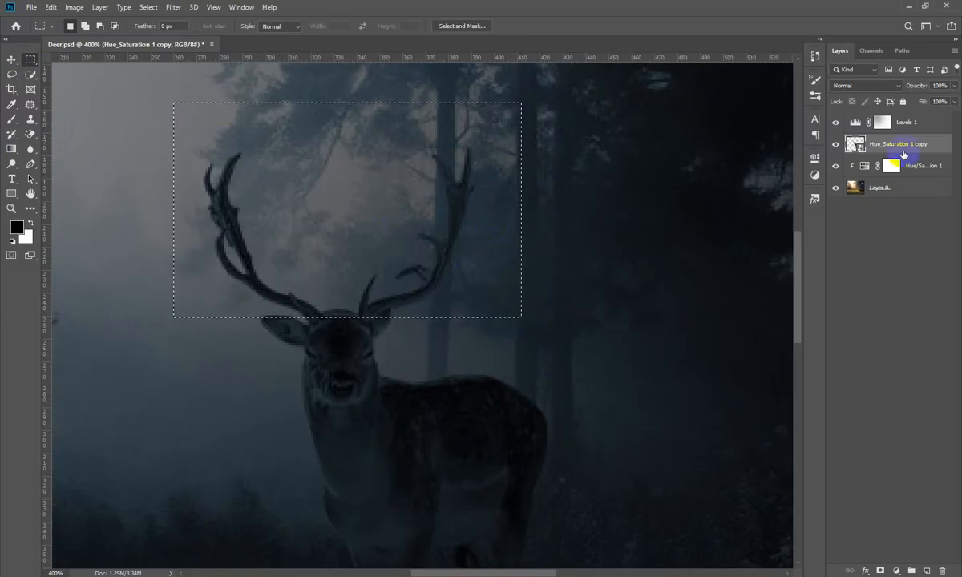
pyautogui.hotkey('ctrl', 'j')
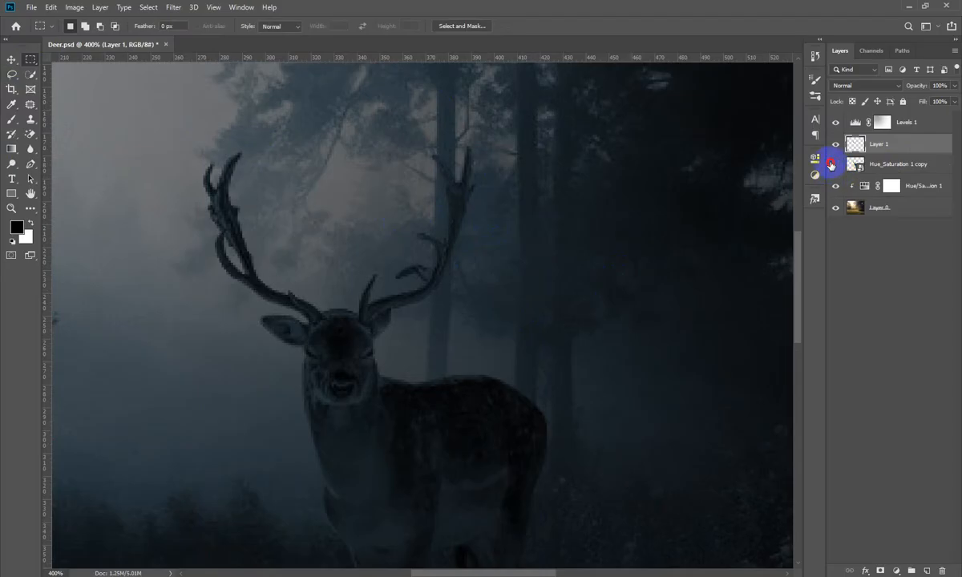
pyautogui.click(831, 164)
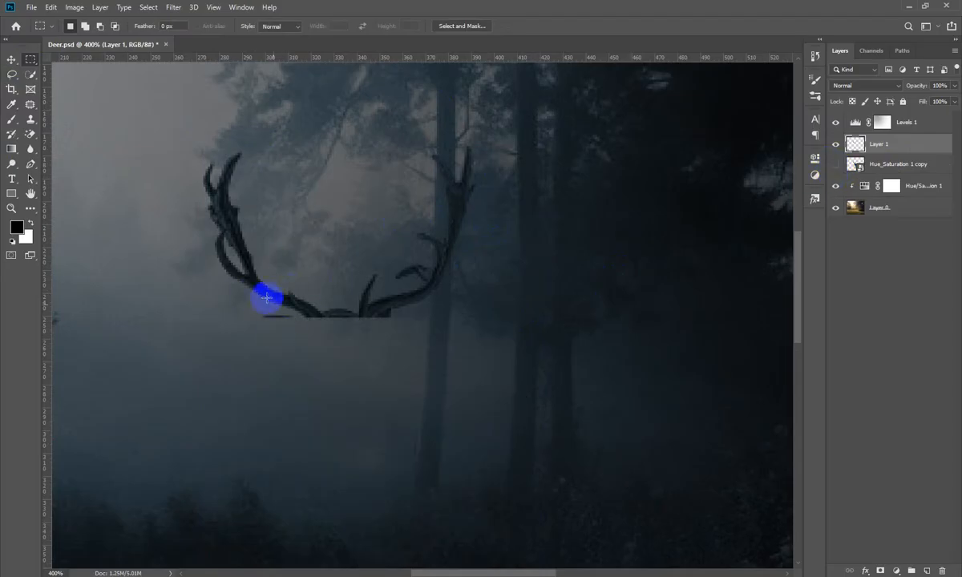
# Erase the leftover ear and head pixels below the copied antlers with a small Eraser brush at 100% opacity.
pyautogui.moveTo(312, 298); pyautogui.dragTo(345, 335)
pyautogui.click(11, 59)
pyautogui.click(147, 153)
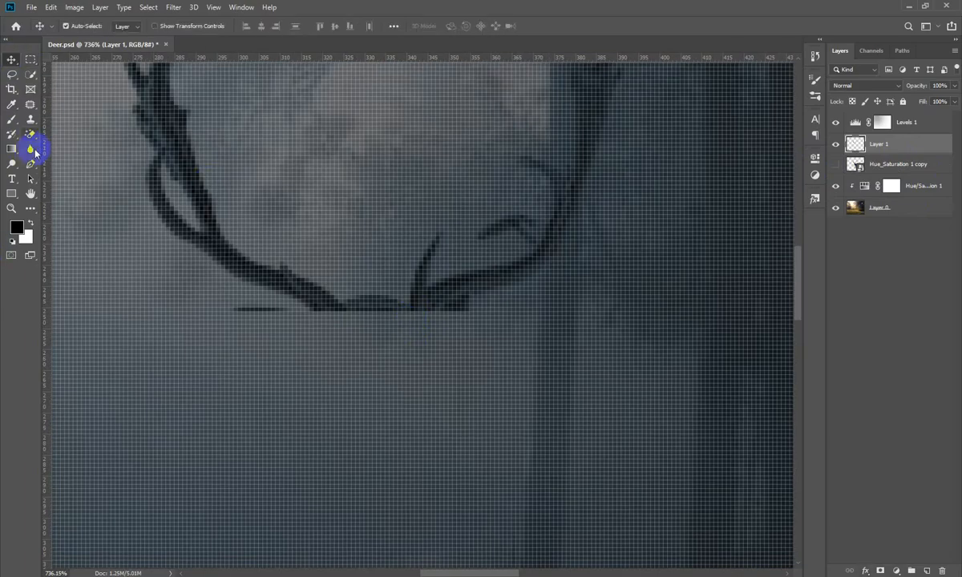
pyautogui.click(35, 152)
pyautogui.click(31, 133)
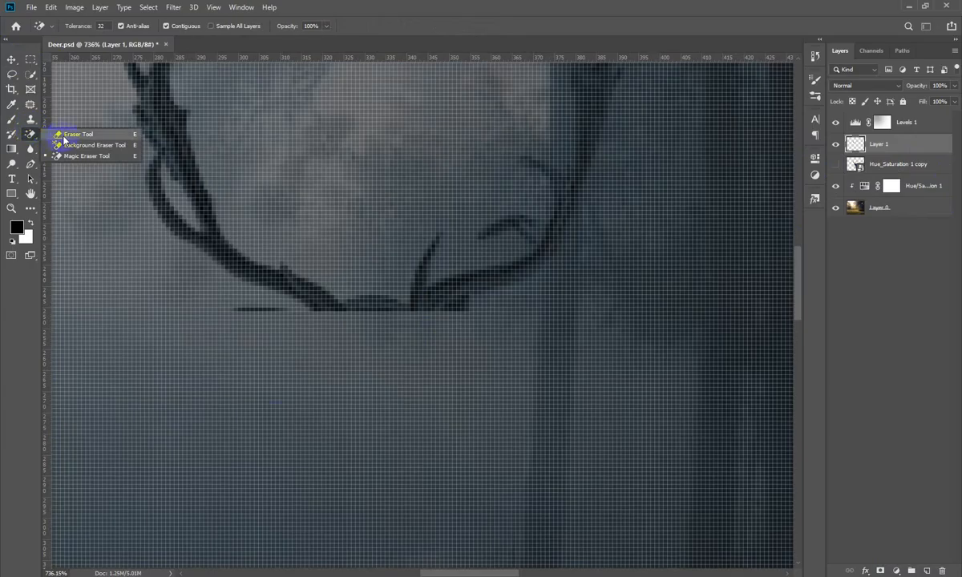
pyautogui.click(64, 139)
pyautogui.moveTo(329, 404)
pyautogui.mouseDown()
pyautogui.moveTo(505, 377)
pyautogui.moveTo(235, 364)
pyautogui.moveTo(112, 375)
pyautogui.mouseUp()
pyautogui.moveTo(526, 330); pyautogui.dragTo(137, 364)
pyautogui.moveTo(571, 333); pyautogui.dragTo(64, 353)
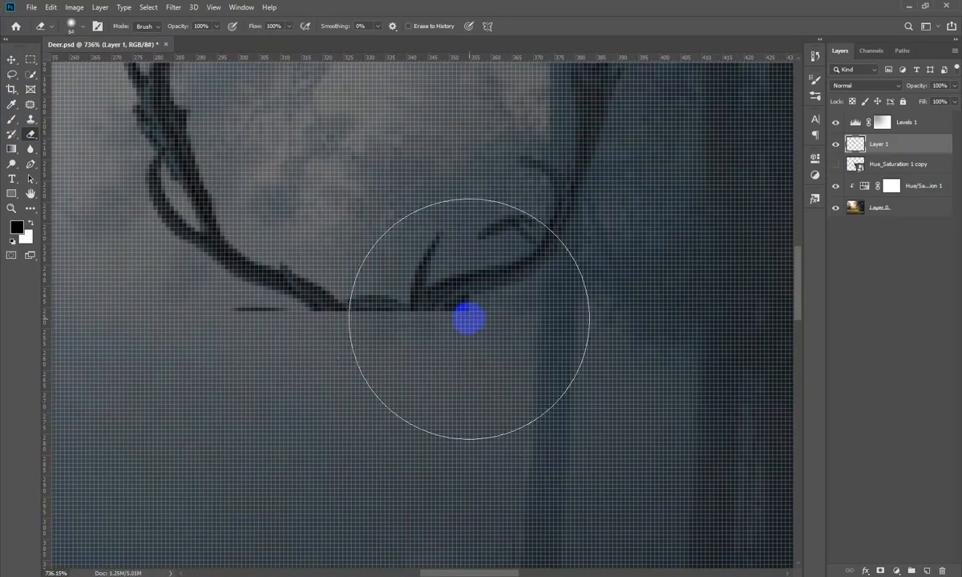
pyautogui.moveTo(469, 319)
pyautogui.mouseDown()
pyautogui.moveTo(291, 348)
pyautogui.moveTo(309, 361)
pyautogui.mouseUp()
pyautogui.moveTo(399, 335); pyautogui.dragTo(431, 526)
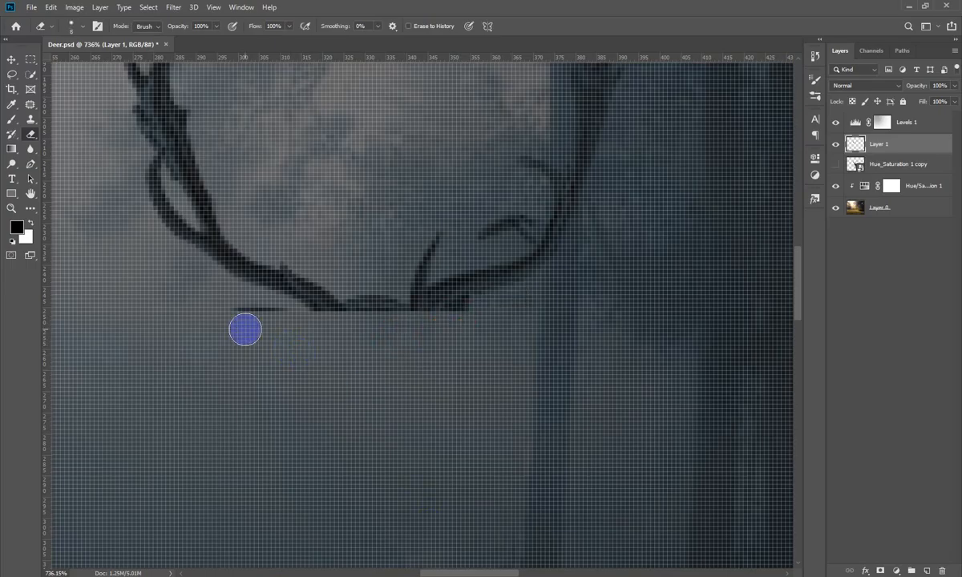
pyautogui.moveTo(228, 315); pyautogui.dragTo(248, 315)
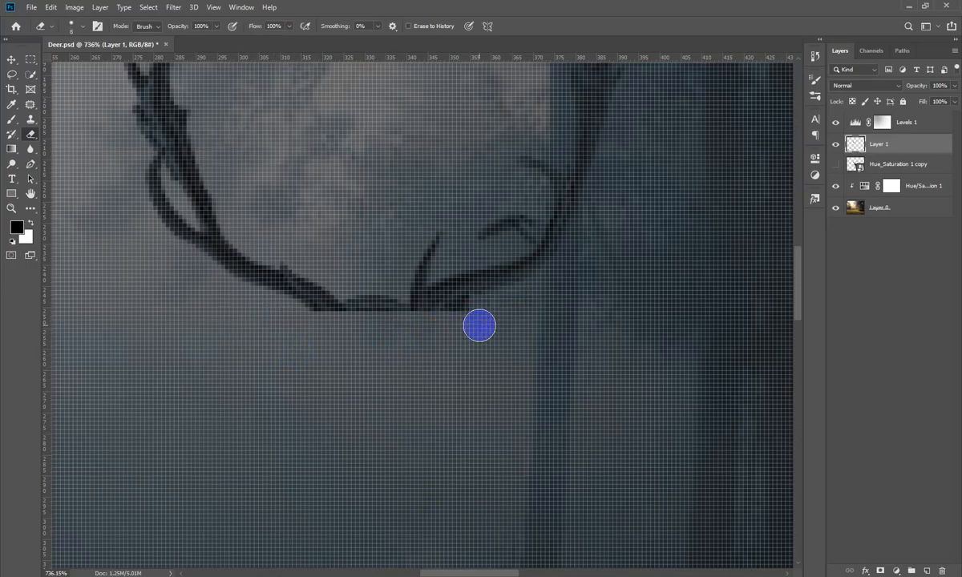
pyautogui.moveTo(479, 324)
pyautogui.mouseDown()
pyautogui.moveTo(396, 331)
pyautogui.moveTo(385, 299)
pyautogui.moveTo(368, 324)
pyautogui.moveTo(360, 307)
pyautogui.moveTo(378, 296)
pyautogui.moveTo(374, 324)
pyautogui.mouseUp()
# Move the antler layer above the Levels adjustment and make the deer layer visible again.
pyautogui.hotkey('ctrl', '0')
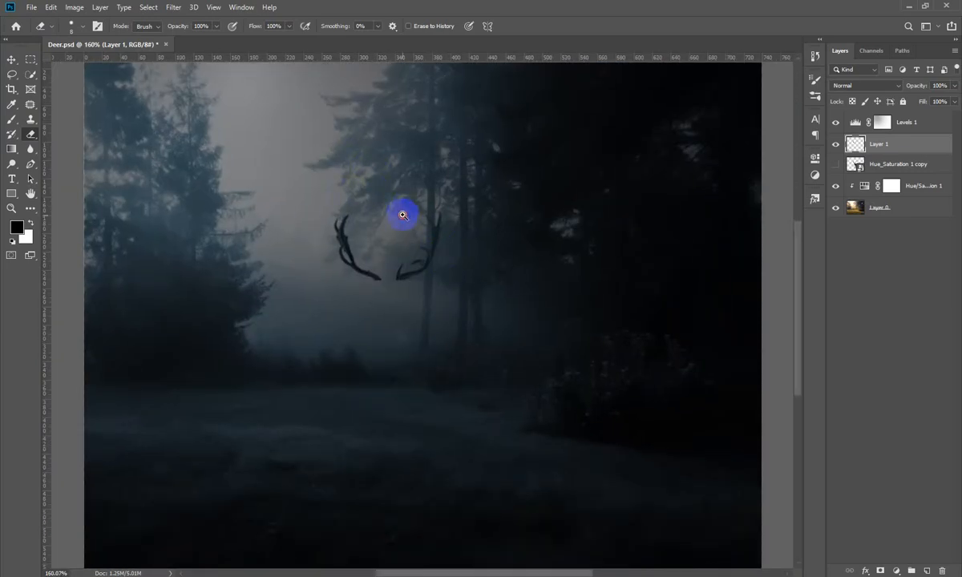
pyautogui.moveTo(403, 214); pyautogui.dragTo(434, 243)
pyautogui.click(834, 170)
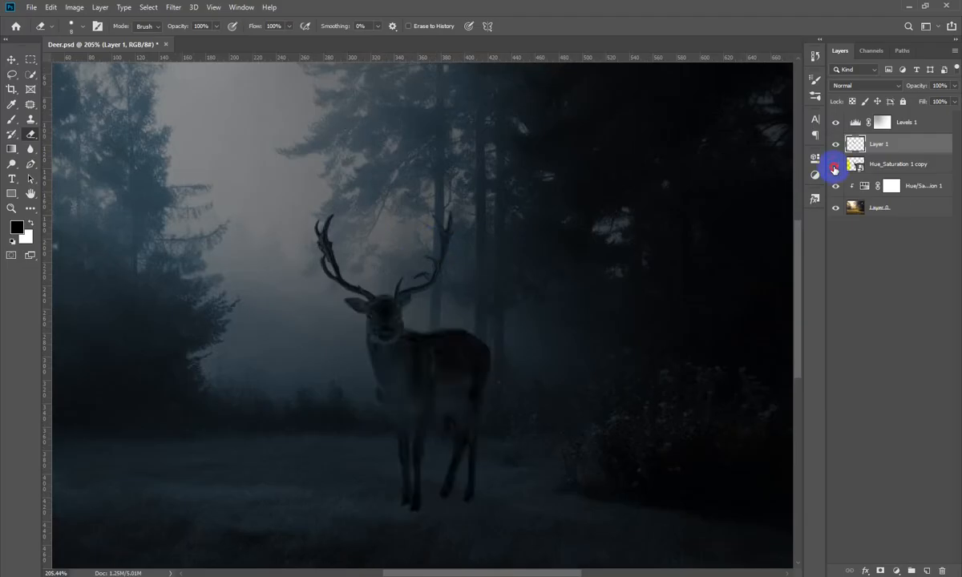
pyautogui.click(834, 172)
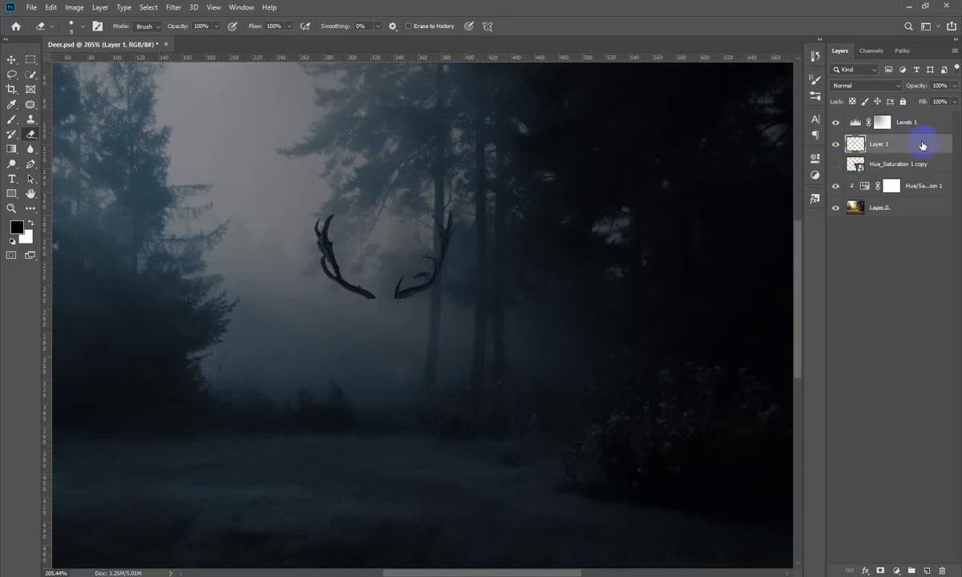
pyautogui.moveTo(922, 145); pyautogui.dragTo(913, 120)
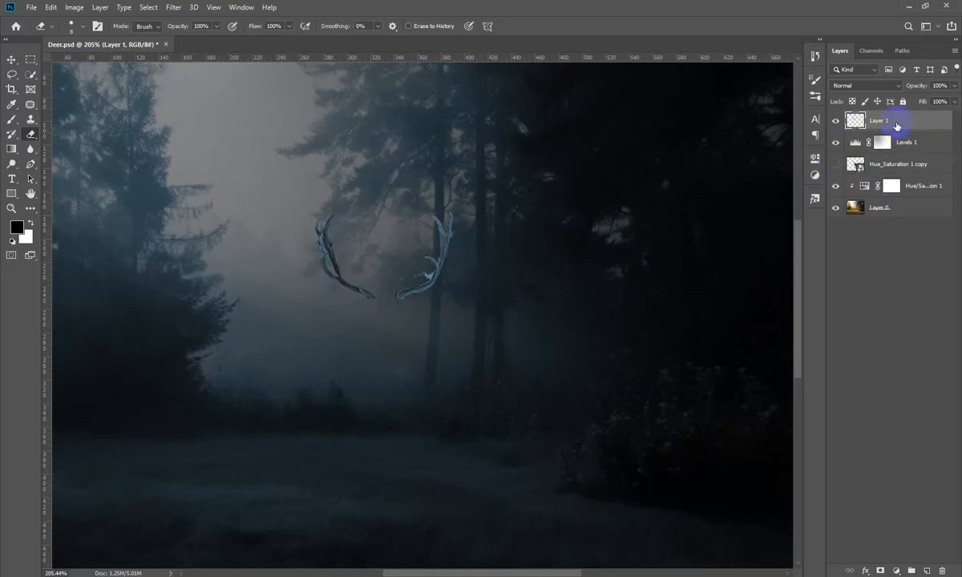
pyautogui.moveTo(425, 305); pyautogui.dragTo(456, 340)
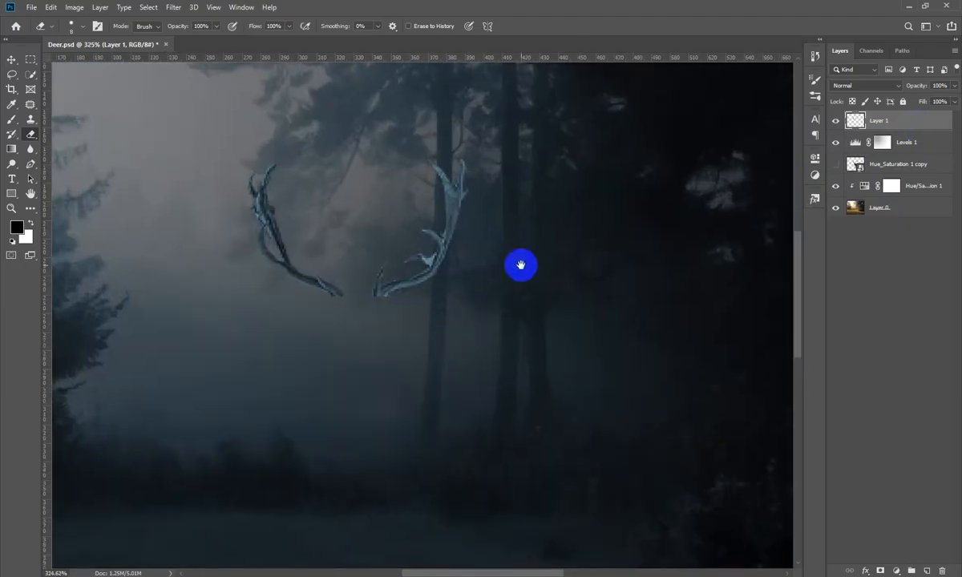
pyautogui.moveTo(511, 268); pyautogui.dragTo(493, 302)
pyautogui.moveTo(431, 268); pyautogui.dragTo(455, 325)
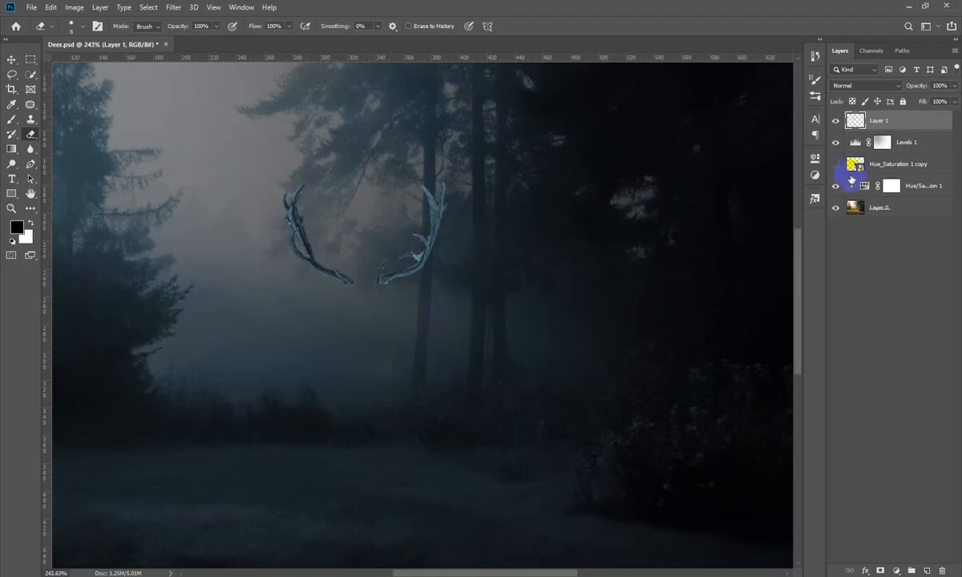
pyautogui.click(836, 167)
# Erase the remaining head pixels between the antler bases on the antler layer with the Eraser.
pyautogui.moveTo(399, 243); pyautogui.dragTo(431, 291)
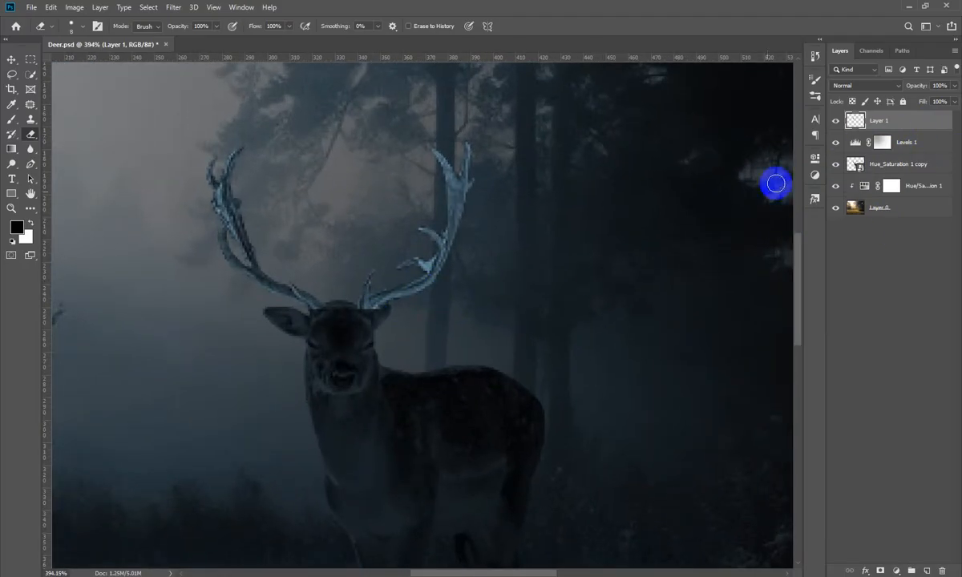
pyautogui.moveTo(345, 301)
pyautogui.mouseDown()
pyautogui.moveTo(378, 350)
pyautogui.moveTo(355, 300)
pyautogui.moveTo(413, 321)
pyautogui.moveTo(295, 336)
pyautogui.mouseUp()
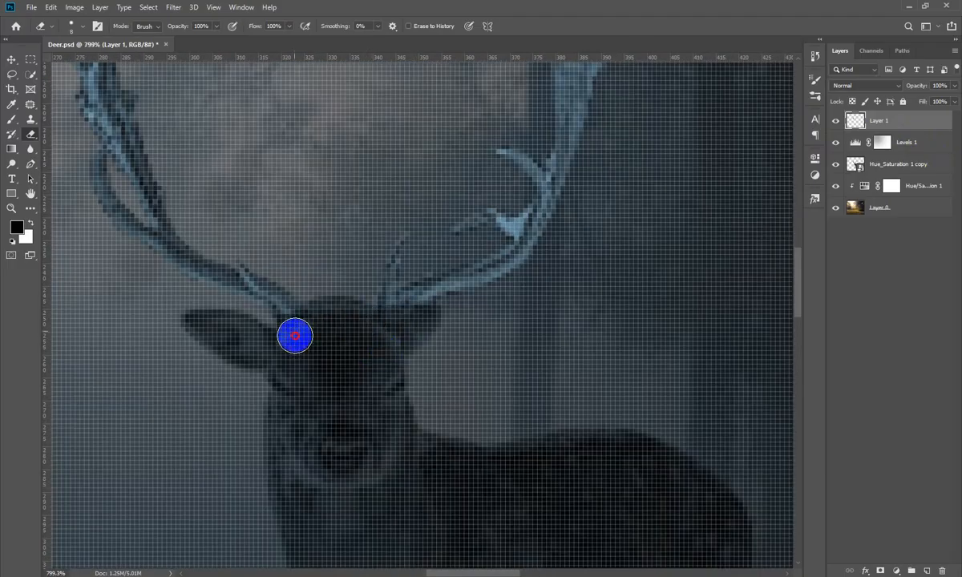
pyautogui.hotkey('ctrl', '0')
pyautogui.hotkey('ctrl', '0')
pyautogui.moveTo(410, 245)
pyautogui.mouseDown()
pyautogui.moveTo(443, 311)
pyautogui.moveTo(454, 363)
pyautogui.mouseUp()
pyautogui.click(354, 320)
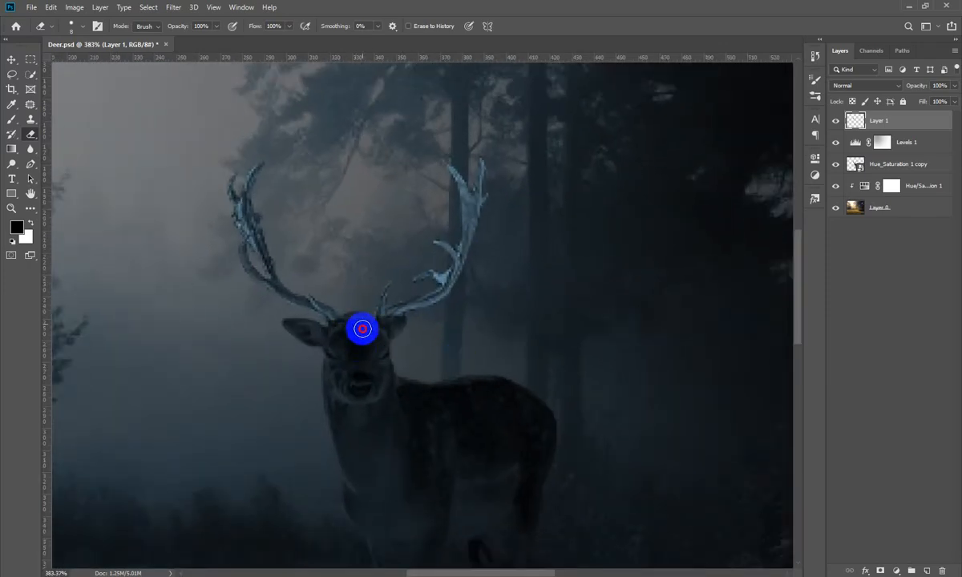
pyautogui.moveTo(362, 342)
pyautogui.mouseDown()
pyautogui.moveTo(398, 344)
pyautogui.moveTo(385, 328)
pyautogui.moveTo(419, 346)
pyautogui.moveTo(391, 337)
pyautogui.moveTo(418, 357)
pyautogui.moveTo(297, 304)
pyautogui.mouseUp()
pyautogui.moveTo(30, 134); pyautogui.dragTo(60, 139)
pyautogui.click(12, 61)
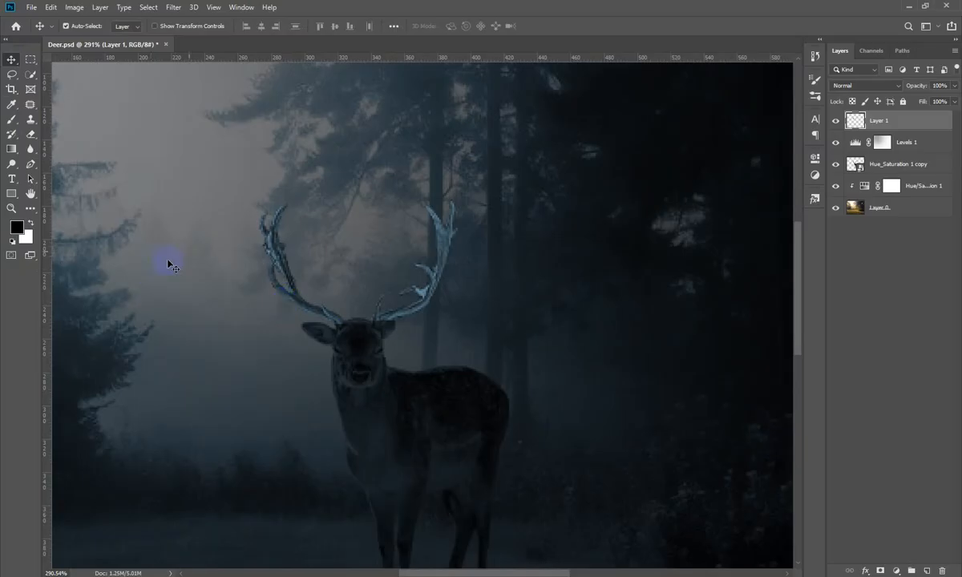
# Try covering the antlers with a bright cyan Solid Color fill layer made from the antler layer's selection.
pyautogui.moveTo(378, 268); pyautogui.dragTo(398, 294)
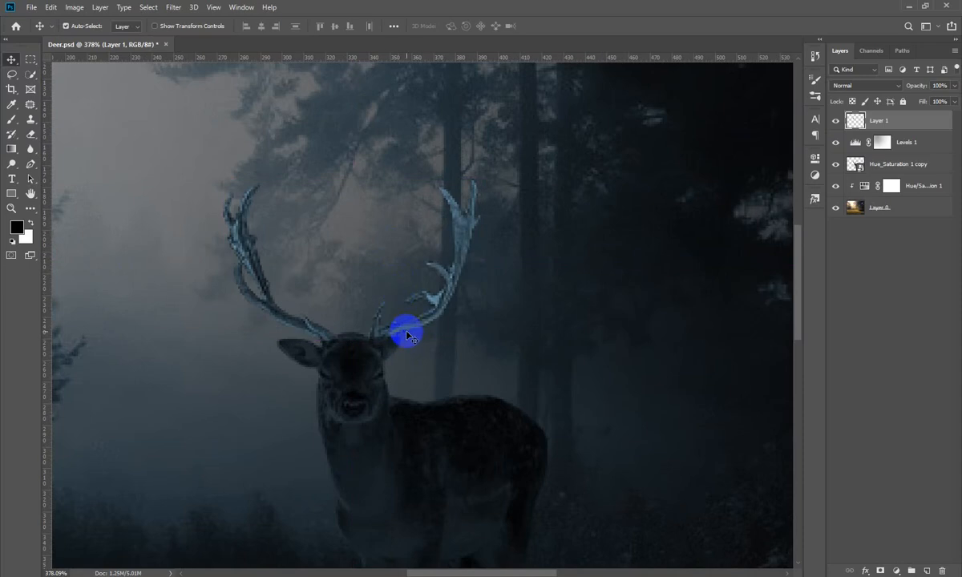
pyautogui.click(887, 122)
pyautogui.keyDown('ctrl'); pyautogui.click(855, 120); pyautogui.keyUp('ctrl')
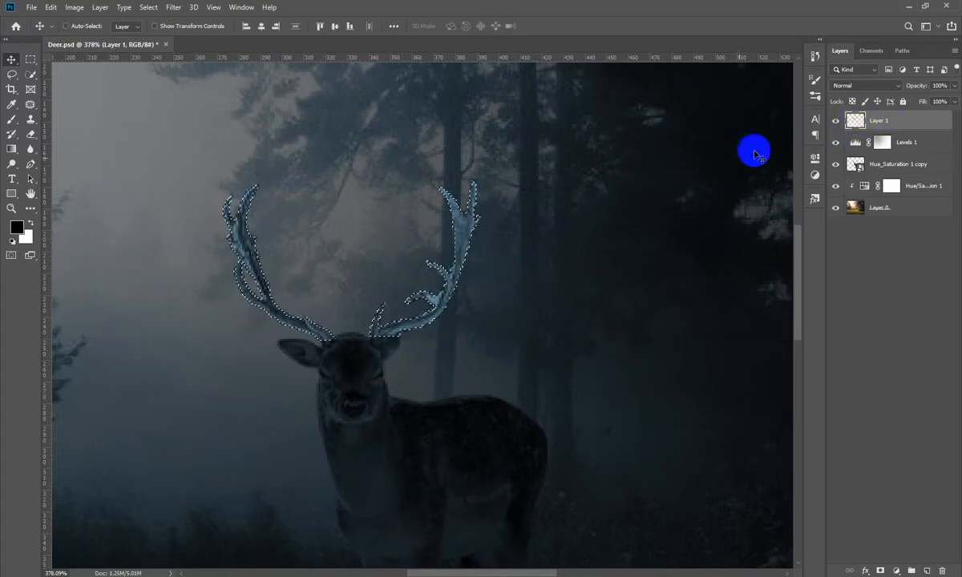
pyautogui.scroll(-2, 454, 244)
pyautogui.click(893, 570)
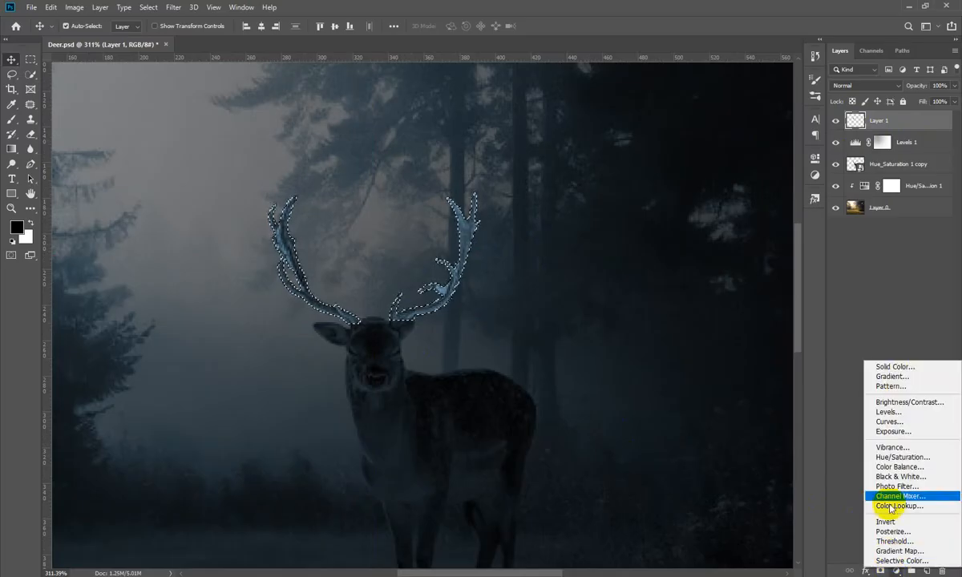
pyautogui.click(887, 252)
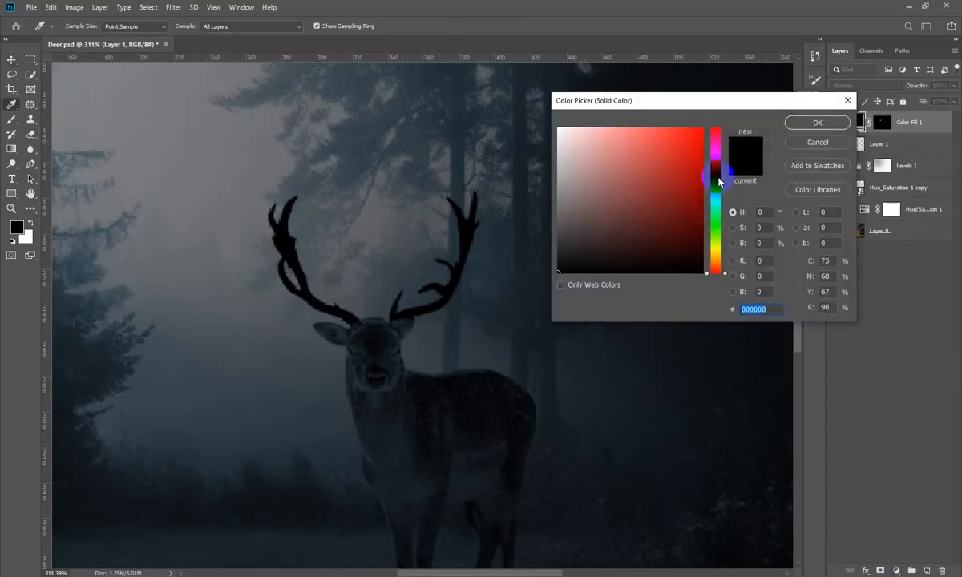
pyautogui.moveTo(718, 219); pyautogui.dragTo(718, 201)
pyautogui.moveTo(692, 153); pyautogui.dragTo(766, 68)
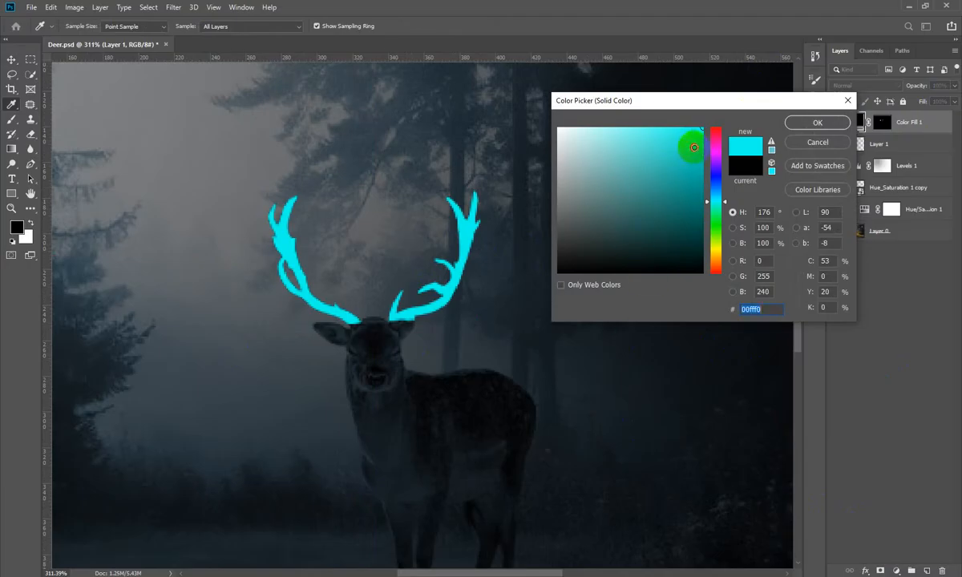
pyautogui.click(817, 123)
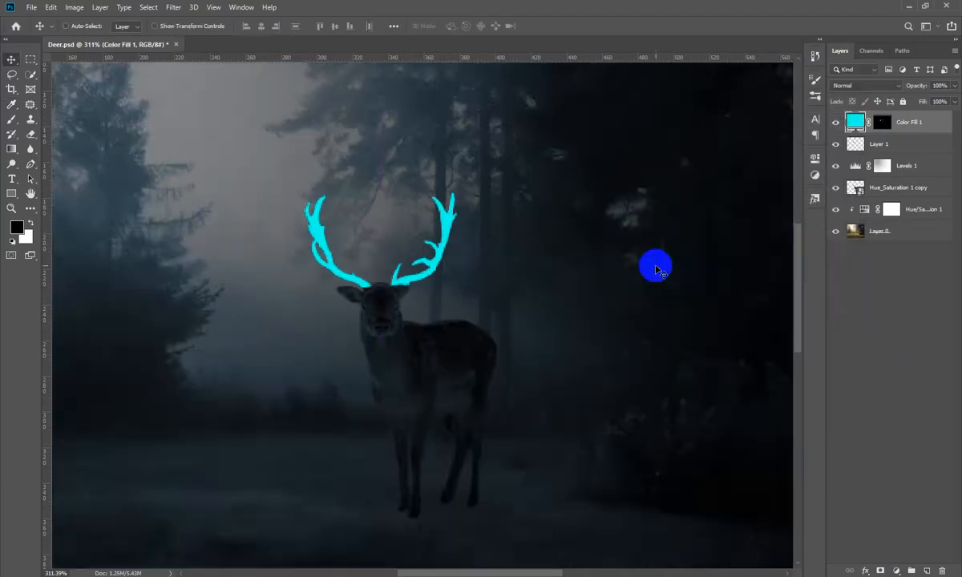
# Check the cyan antlers at different zoom levels and delete the Solid Color fill layer.
pyautogui.hotkey('ctrl', '1')
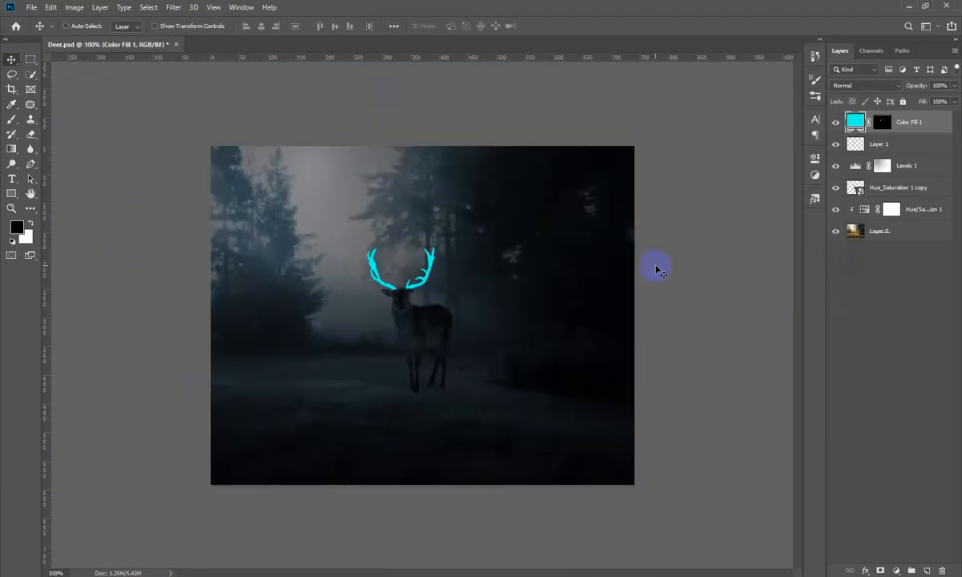
pyautogui.hotkey('ctrl', '0')
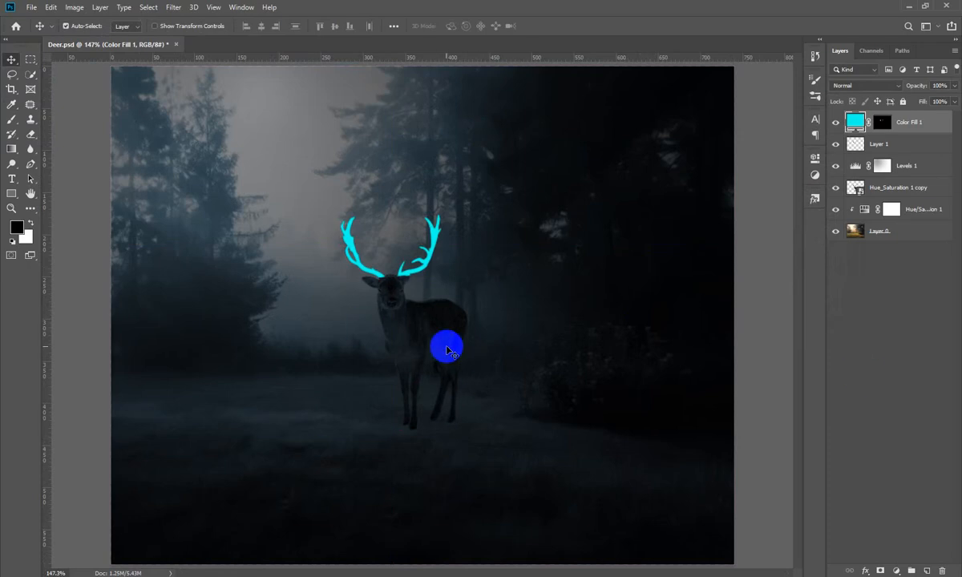
pyautogui.hotkey('ctrl', '-')
pyautogui.hotkey('ctrl', '-')
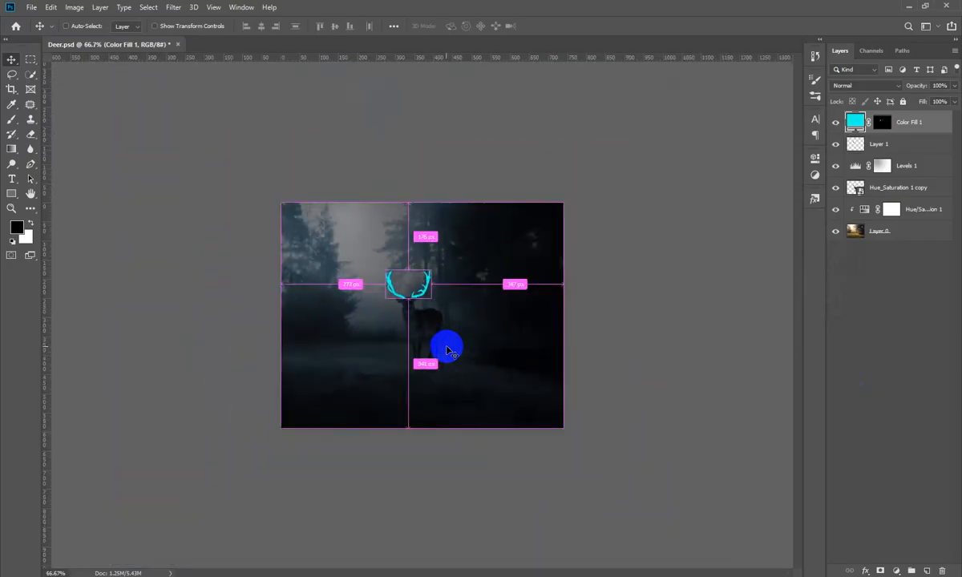
pyautogui.hotkey('ctrl', '0')
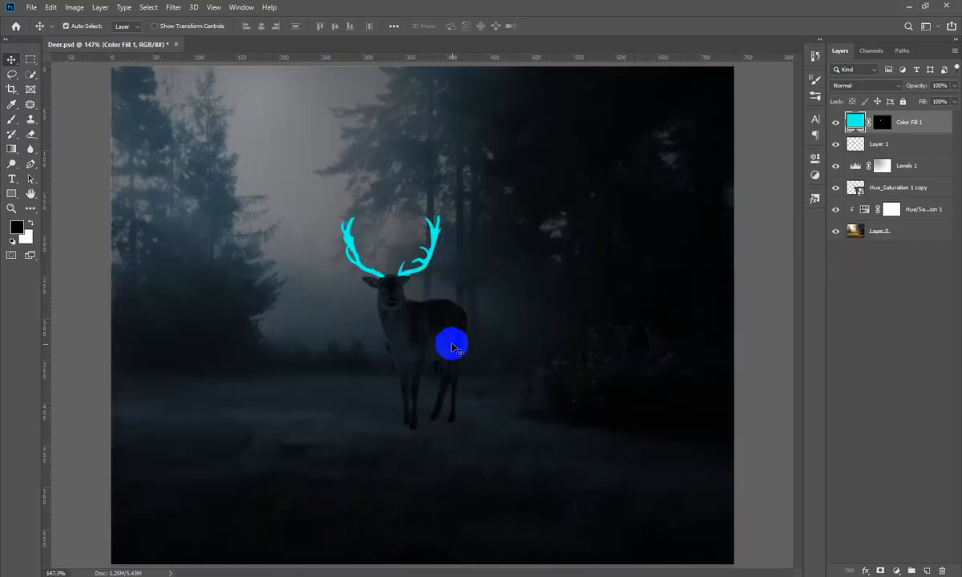
pyautogui.press('Delete')
pyautogui.moveTo(434, 255); pyautogui.dragTo(429, 265)
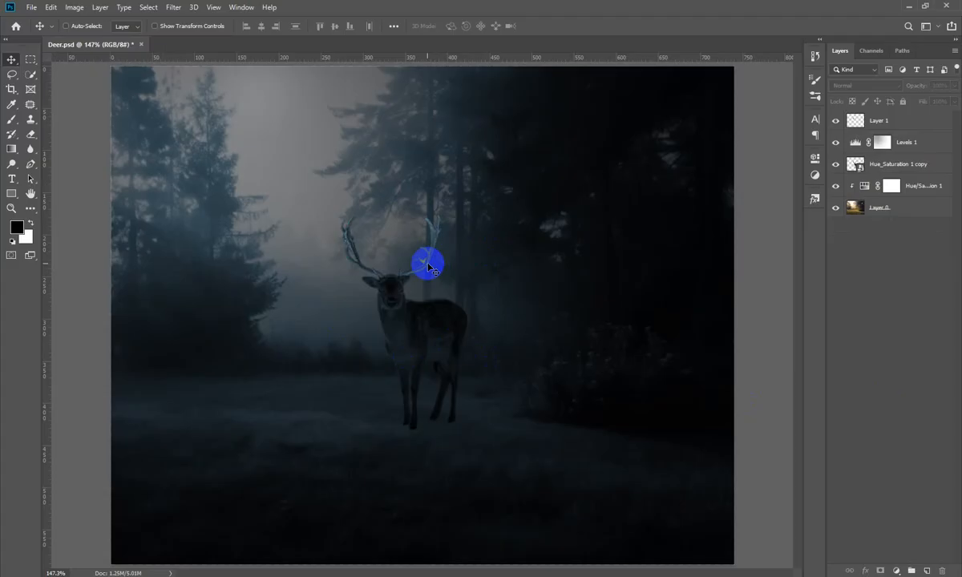
pyautogui.hotkey('ctrl', '-')
pyautogui.moveTo(409, 253); pyautogui.dragTo(454, 351)
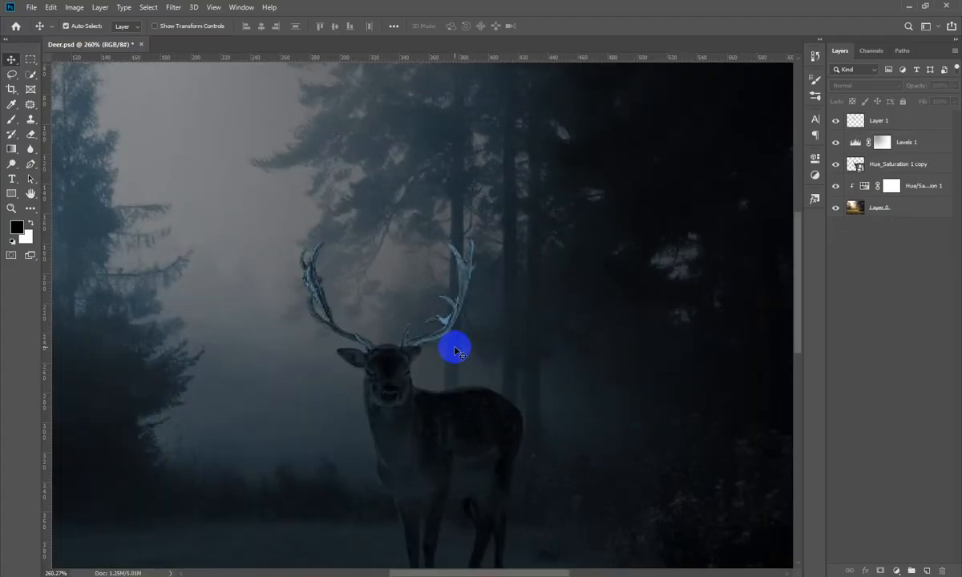
pyautogui.rightClick(30, 59)
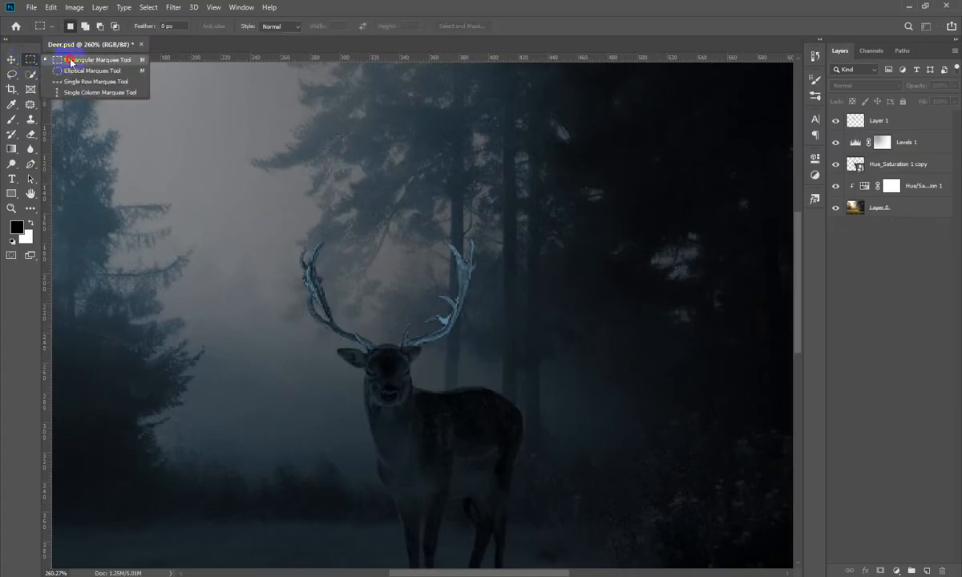
pyautogui.click(80, 62)
pyautogui.click(11, 60)
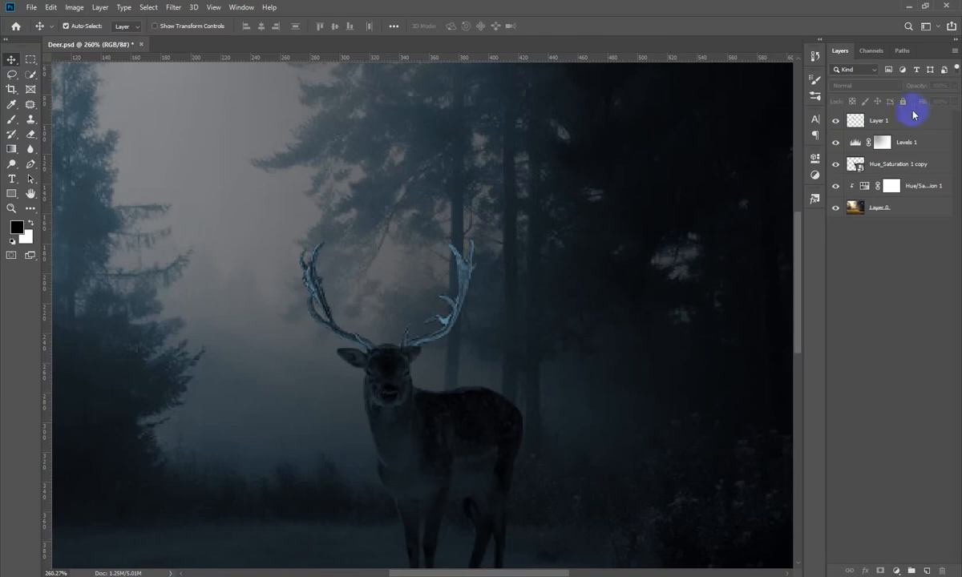
# Rename the antler layer as Horn.
pyautogui.doubleClick(879, 119)
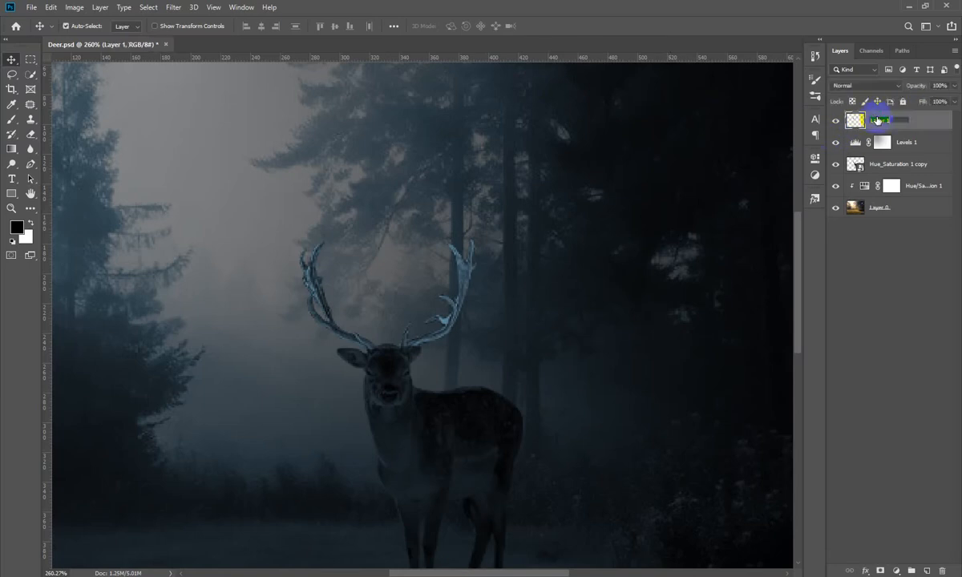
pyautogui.write('Horn')
pyautogui.press('Return')
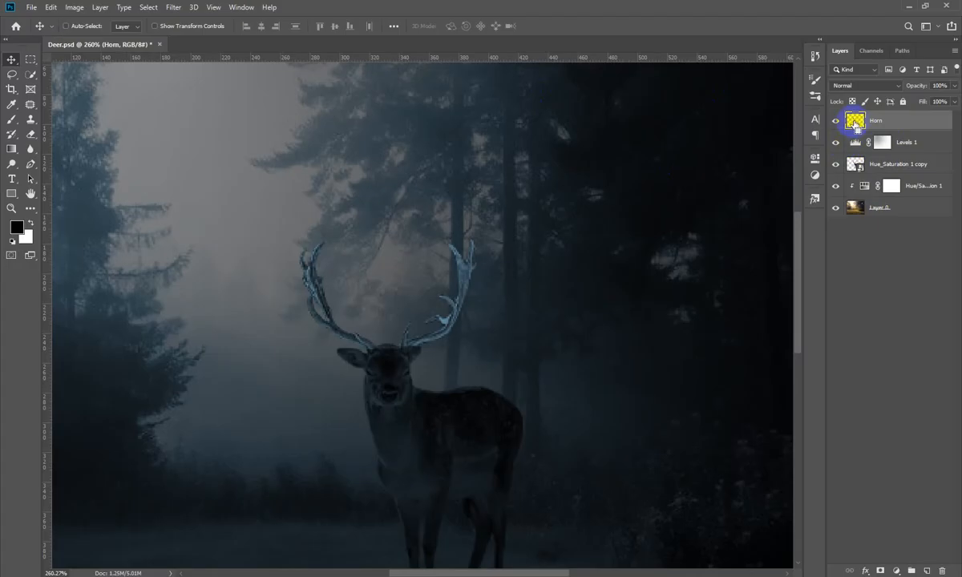
# Load the Horn layer's outline as a selection and add a Solid Color fill layer in bright blue #00e4ff.
pyautogui.keyDown('ctrl'); pyautogui.click(855, 122); pyautogui.keyUp('ctrl')
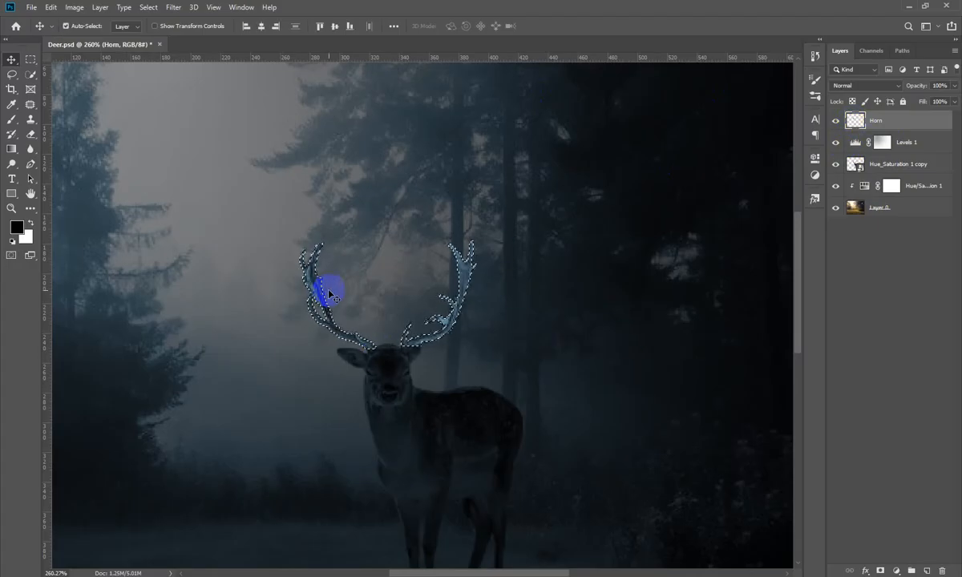
pyautogui.click(896, 571)
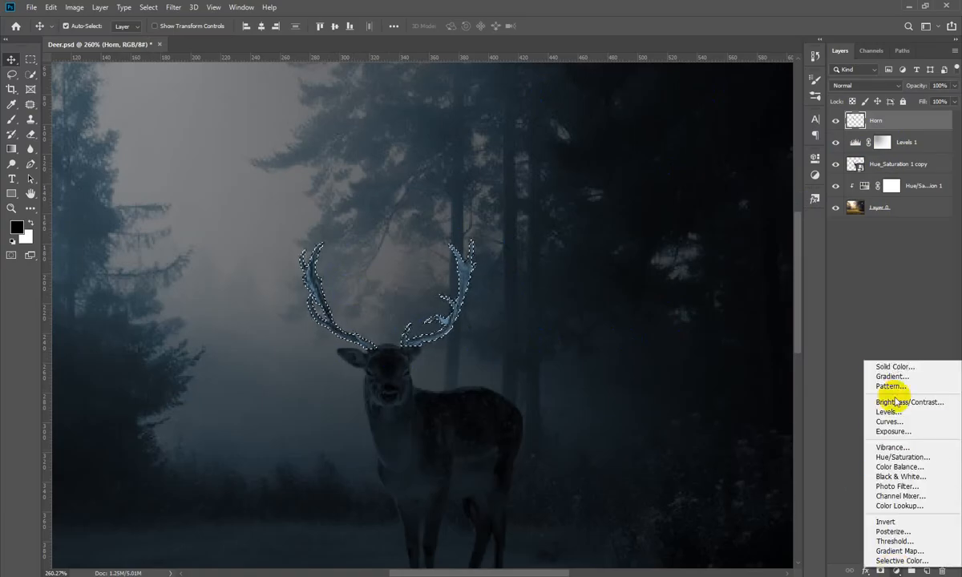
pyautogui.click(892, 367)
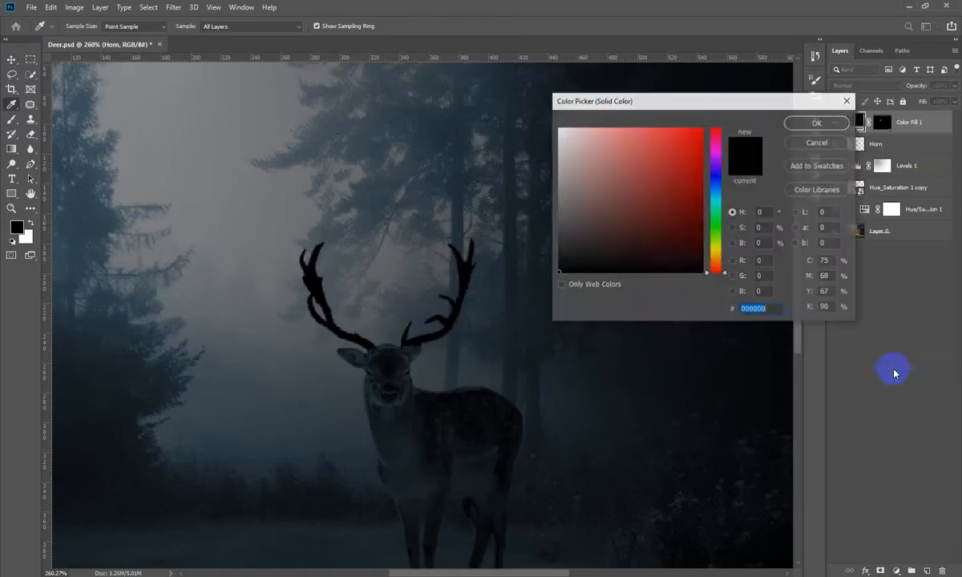
pyautogui.click(712, 198)
pyautogui.moveTo(702, 183); pyautogui.dragTo(759, 61)
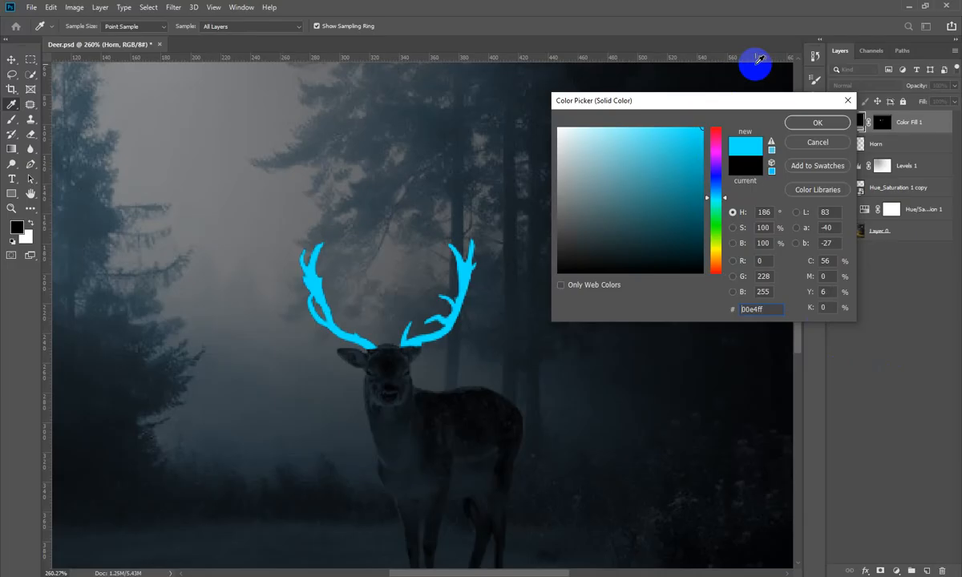
pyautogui.press('Return')
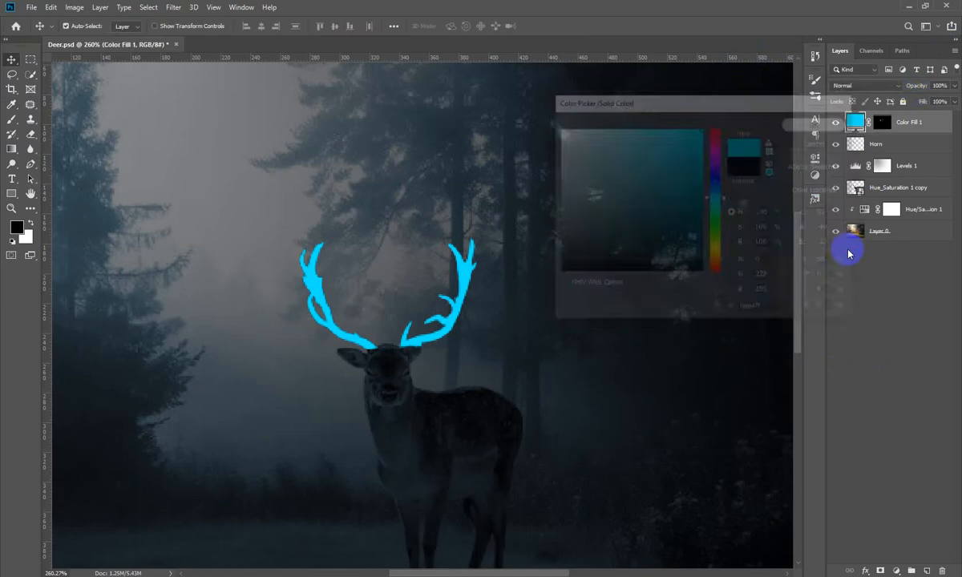
pyautogui.click(878, 289)
pyautogui.hotkey('ctrl', '0')
pyautogui.hotkey('ctrl', '-')
pyautogui.hotkey('ctrl', '0')
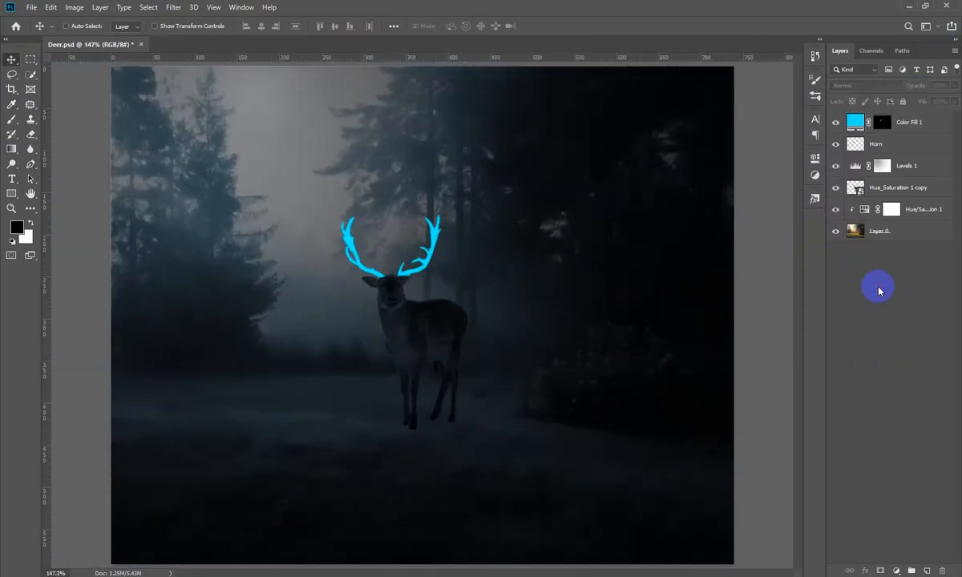
# Try the Color blend mode on the blue antler fill layer and set it back to Normal.
pyautogui.click(882, 122)
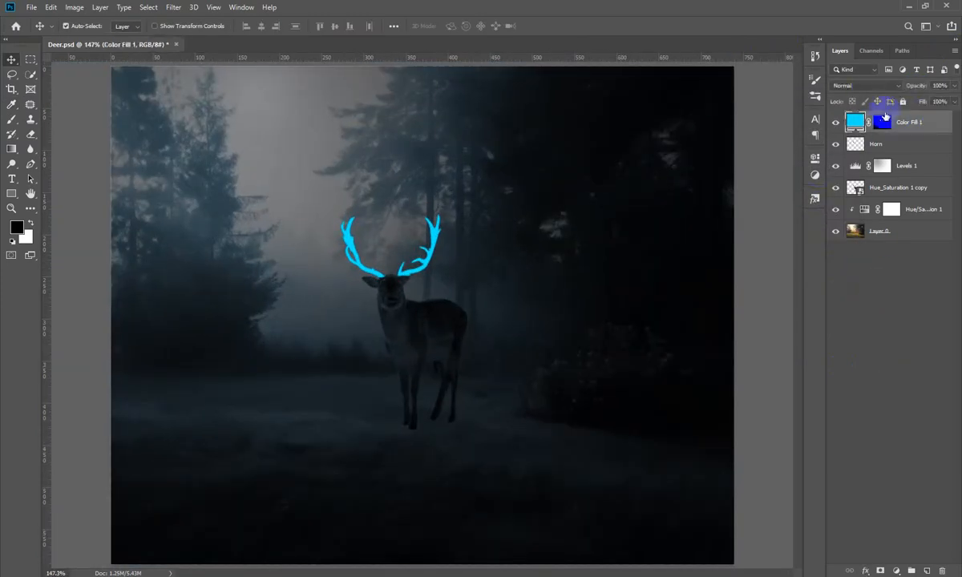
pyautogui.click(868, 87)
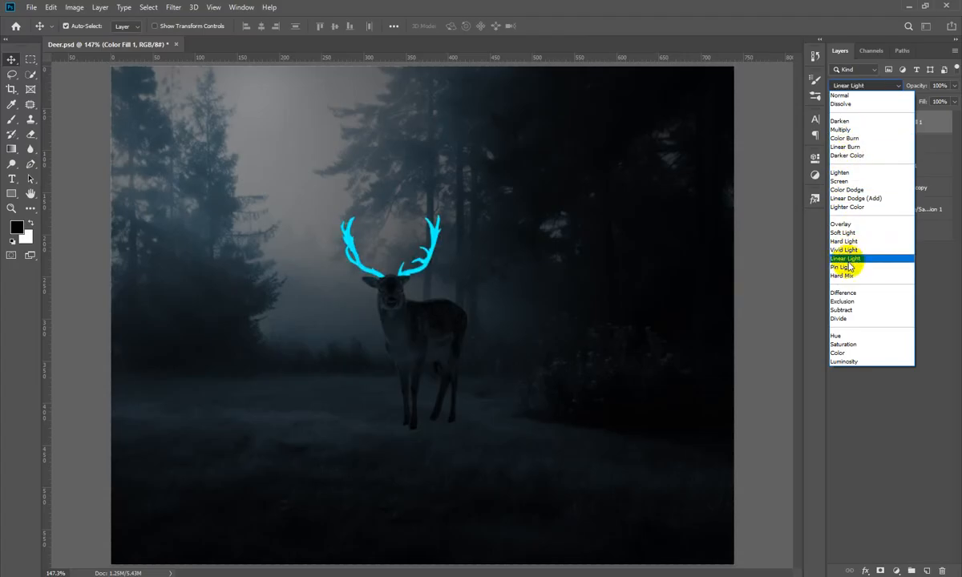
pyautogui.click(846, 353)
pyautogui.moveTo(369, 250); pyautogui.dragTo(544, 323)
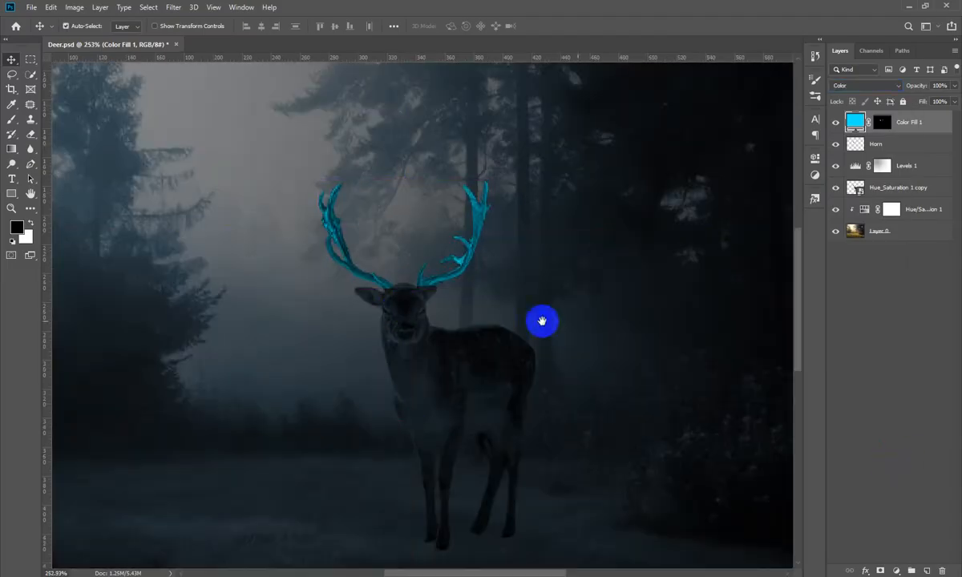
pyautogui.click(873, 85)
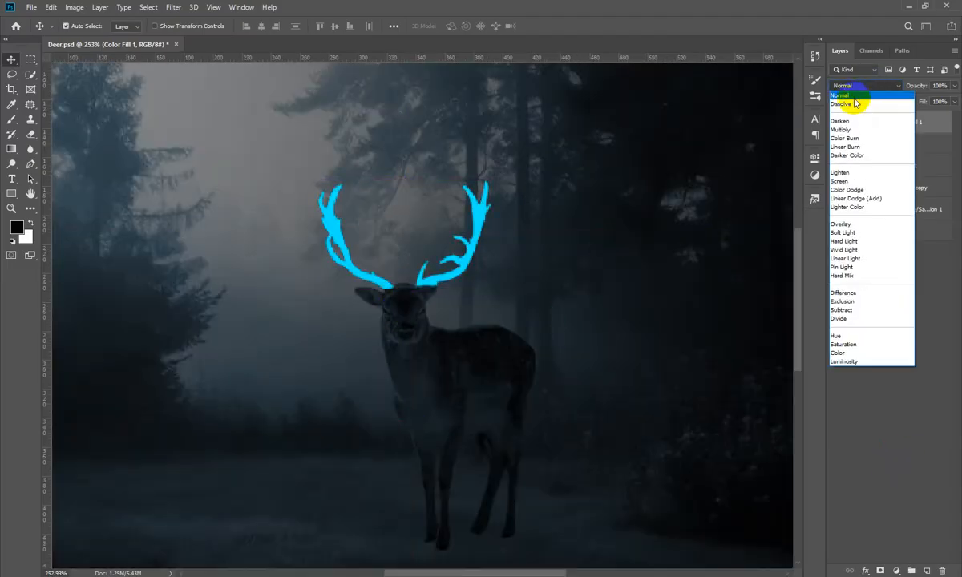
pyautogui.click(867, 325)
pyautogui.click(871, 365)
pyautogui.hotkey('ctrl', '0')
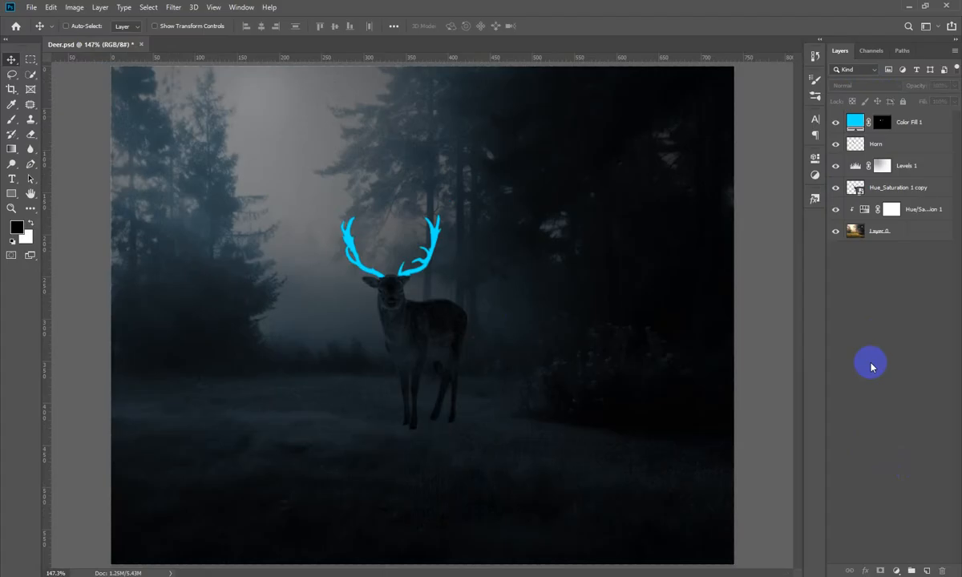
# Set the blue antler fill layer's blend mode to Vivid Light.
pyautogui.press('ctrl')
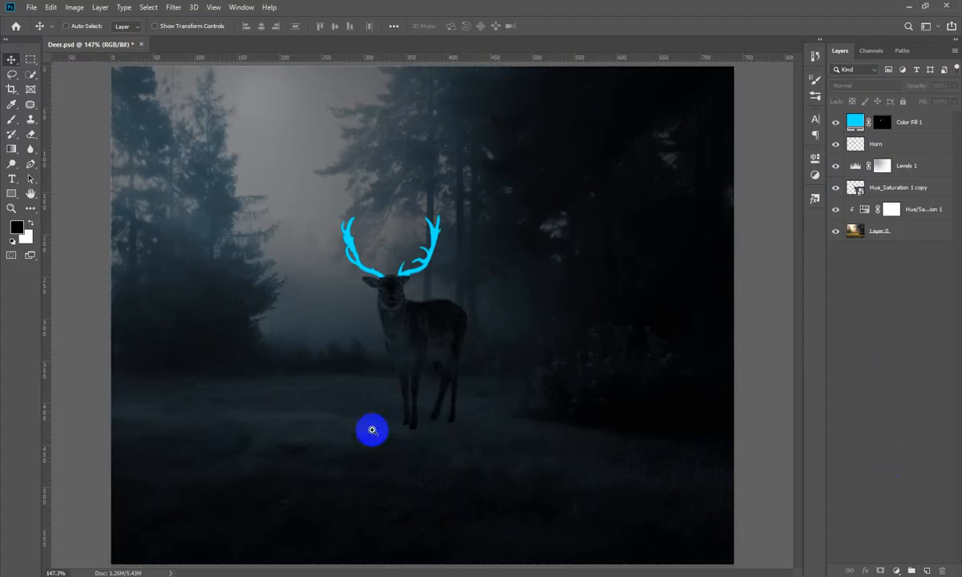
pyautogui.moveTo(341, 295); pyautogui.dragTo(437, 385)
pyautogui.moveTo(618, 297); pyautogui.dragTo(466, 378)
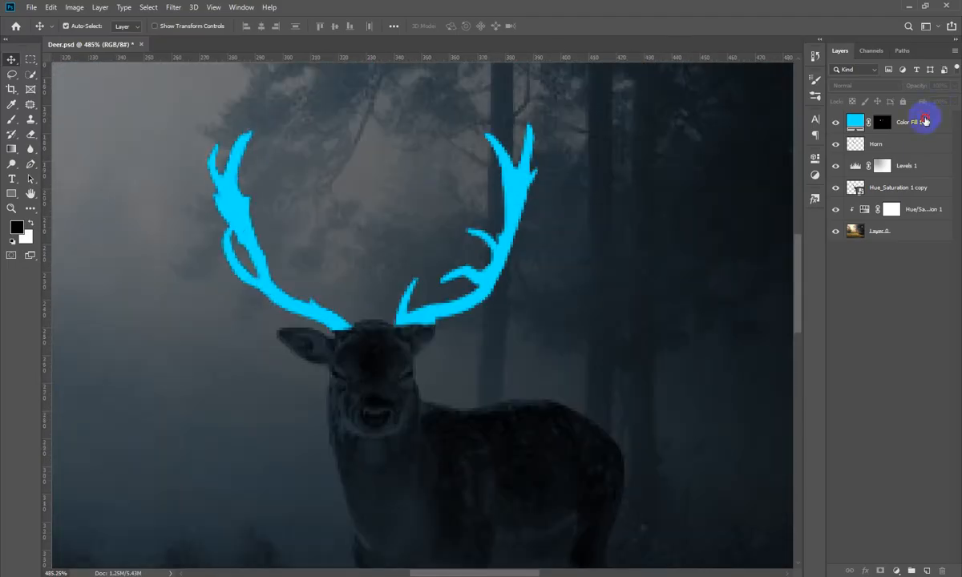
pyautogui.click(922, 122)
pyautogui.click(872, 85)
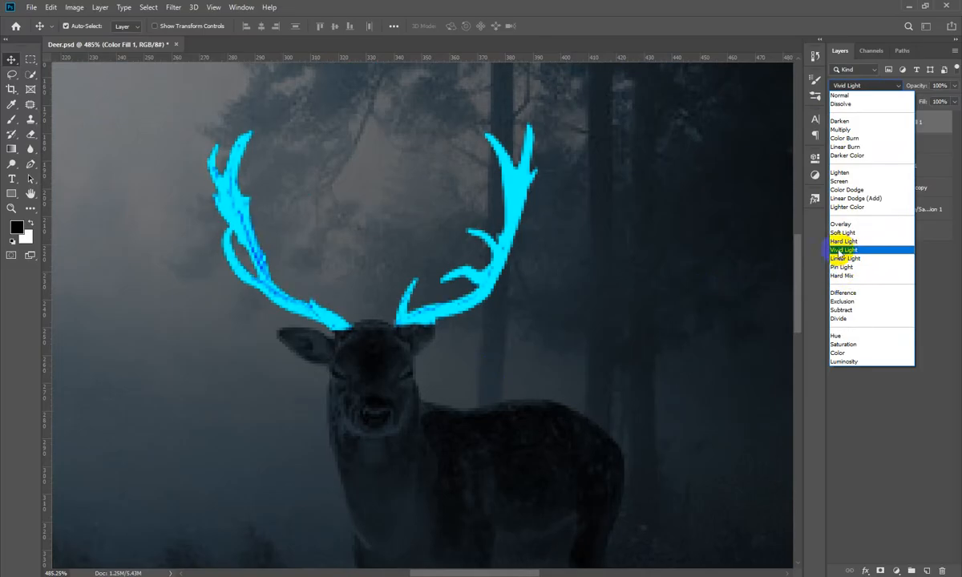
pyautogui.click(842, 250)
pyautogui.moveTo(561, 316); pyautogui.dragTo(417, 330)
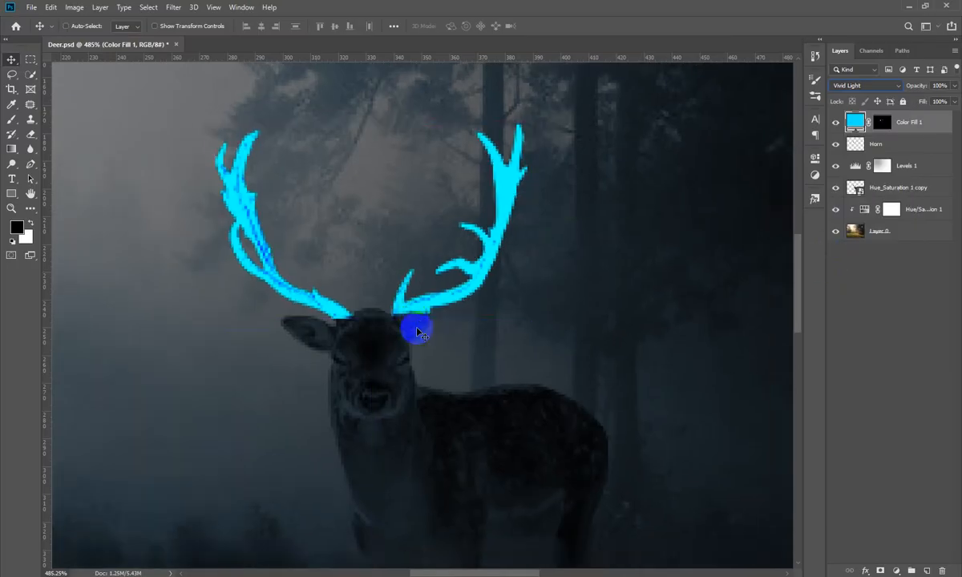
# Examine the blue antlers up close and within the full forest composition.
pyautogui.hotkey('ctrl', '0')
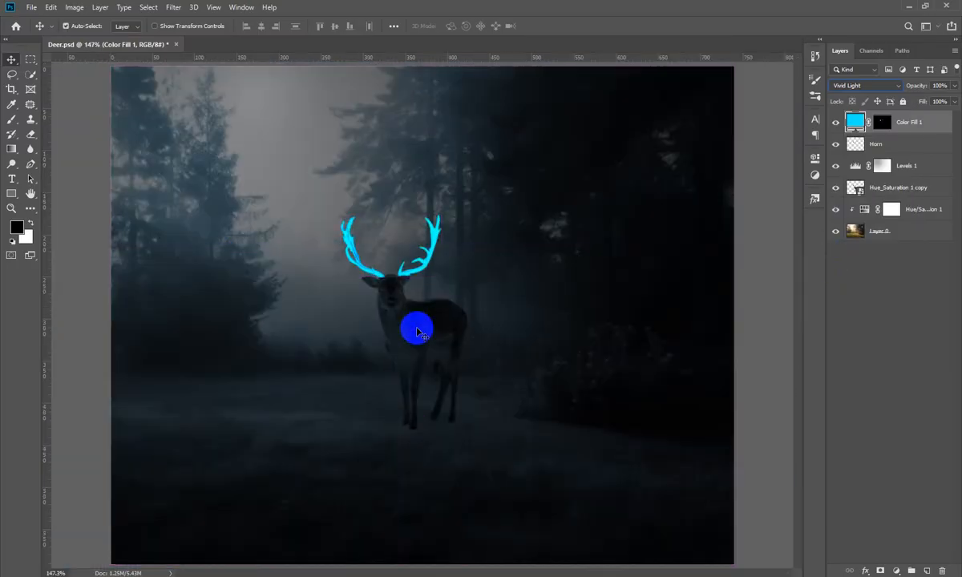
pyautogui.moveTo(419, 332); pyautogui.dragTo(434, 301)
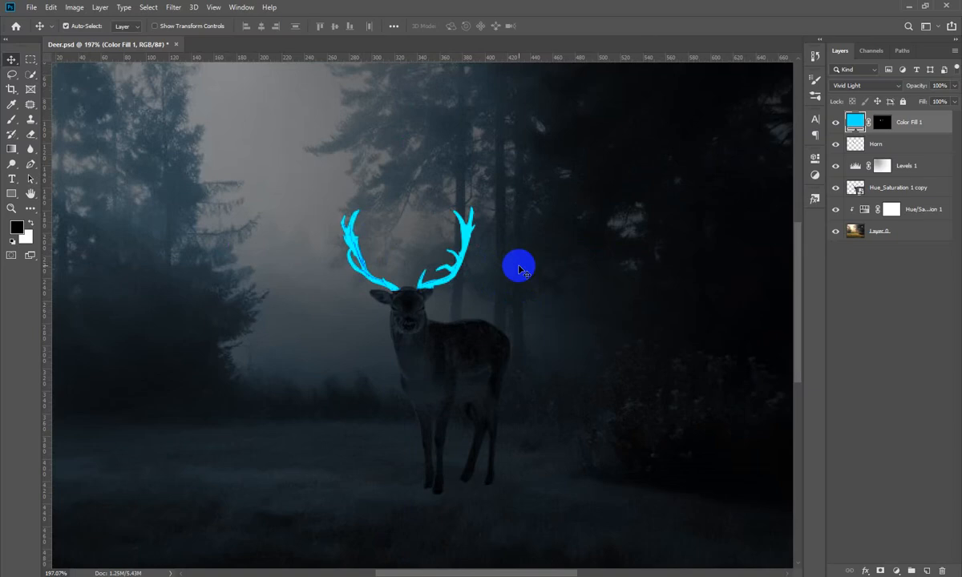
pyautogui.moveTo(399, 199); pyautogui.dragTo(461, 269)
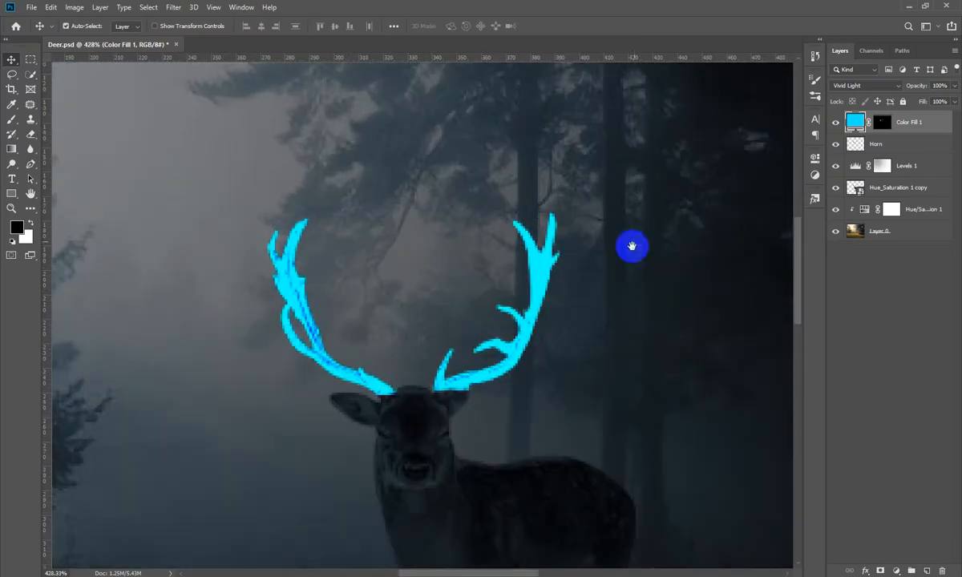
pyautogui.click(881, 123)
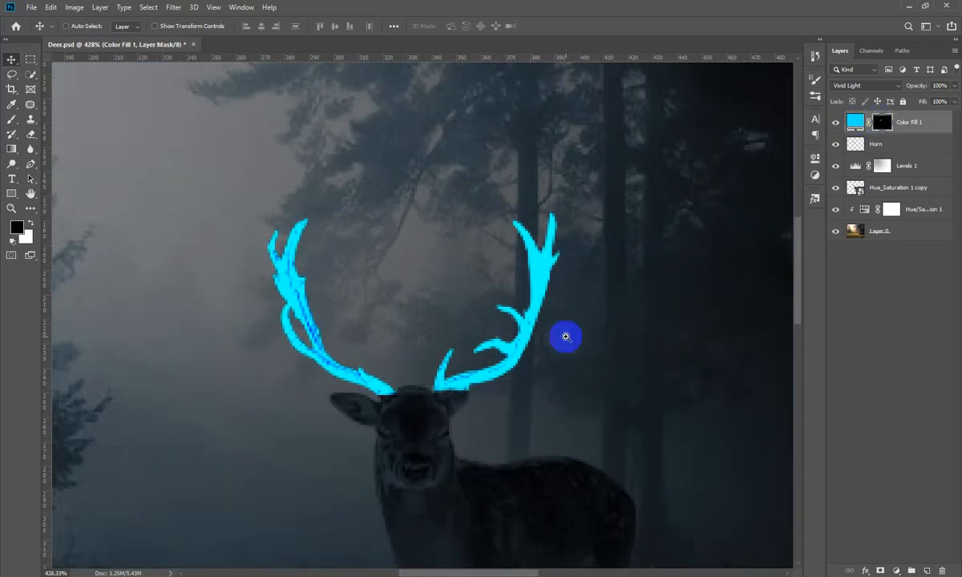
pyautogui.moveTo(559, 337); pyautogui.dragTo(567, 345)
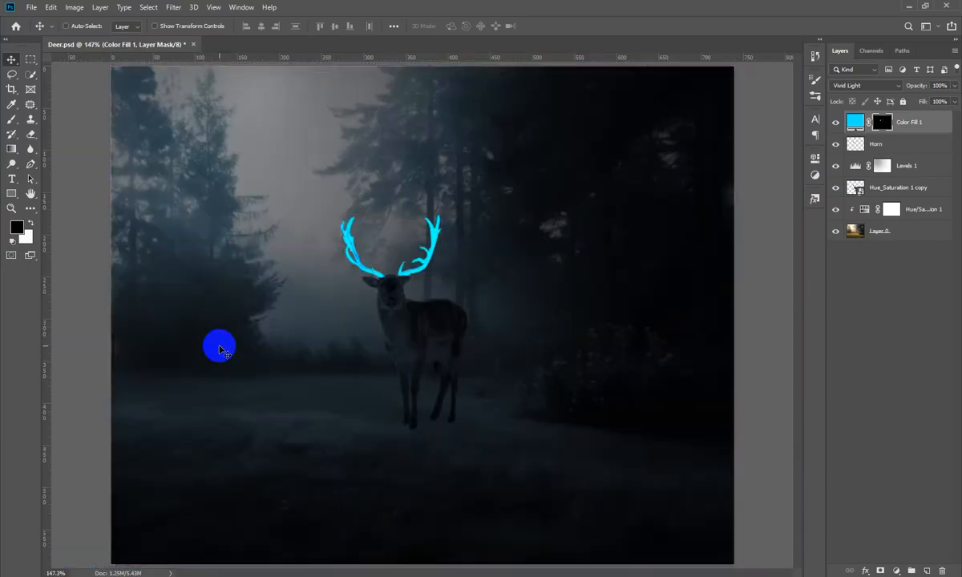
pyautogui.hotkey('ctrl', '0')
pyautogui.hotkey('ctrl', '-')
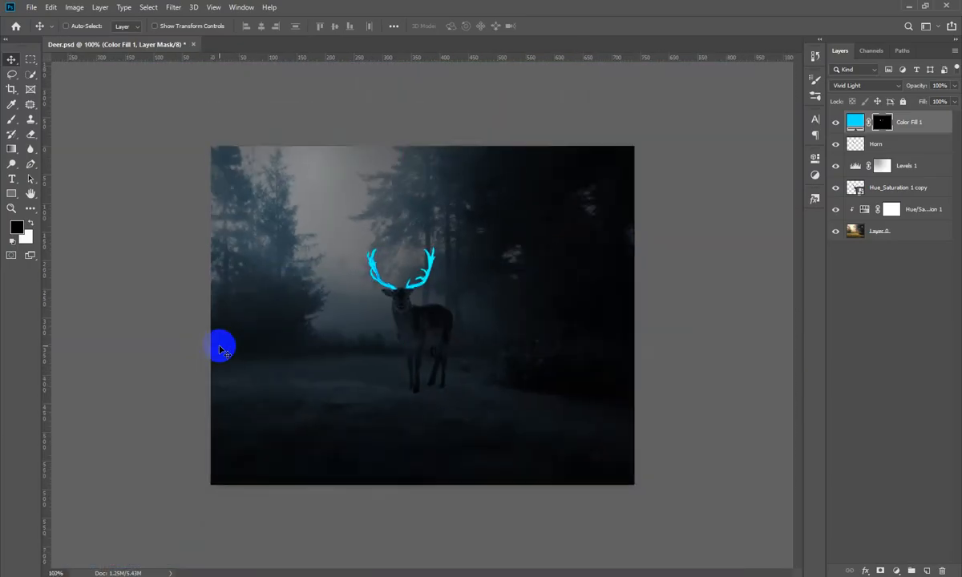
pyautogui.hotkey('ctrl', '0')
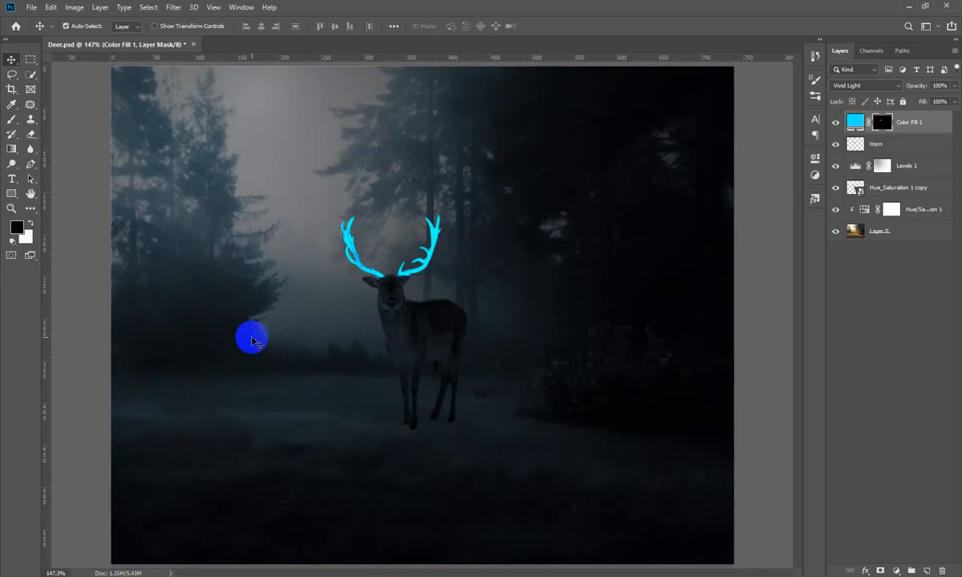
pyautogui.scroll(3, 561, 232)
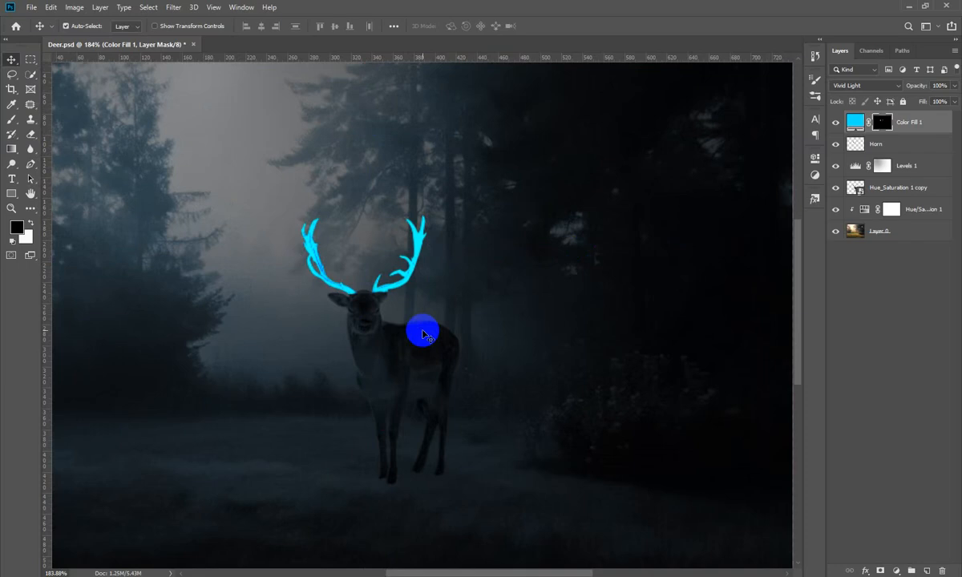
# Add an Outer Glow effect in bright cyan to the blue antler fill layer.
pyautogui.click(855, 122)
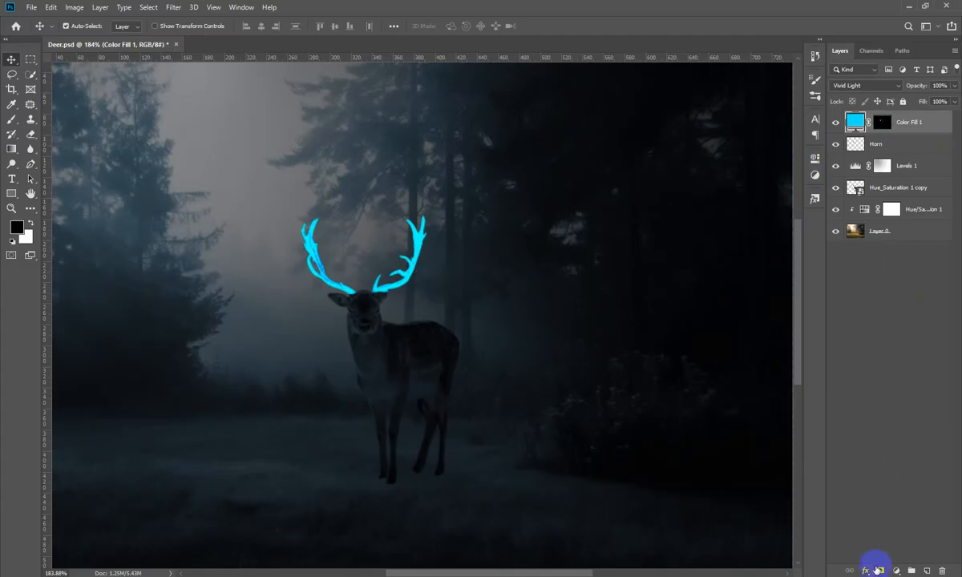
pyautogui.click(866, 571)
pyautogui.click(887, 560)
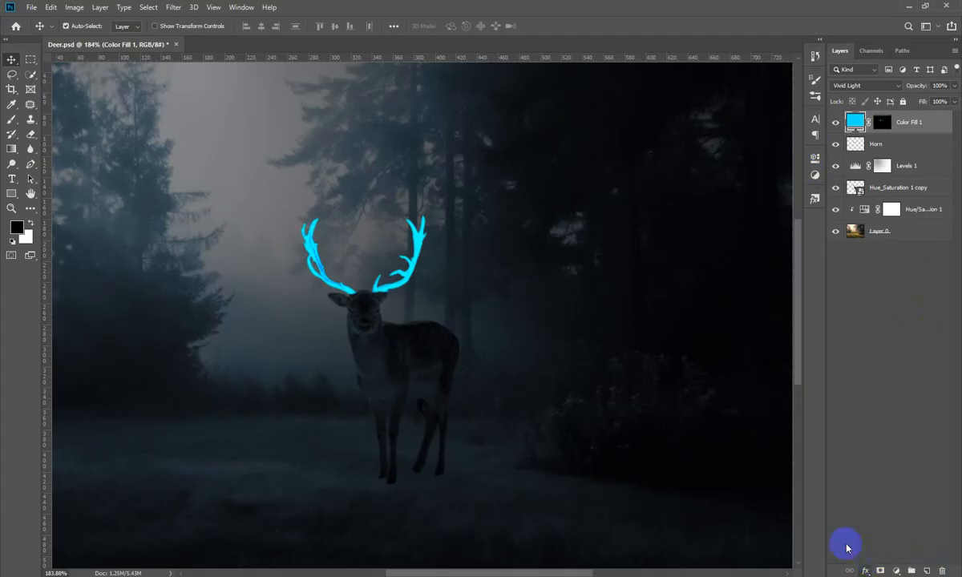
pyautogui.moveTo(693, 114); pyautogui.dragTo(798, 110)
pyautogui.click(771, 195)
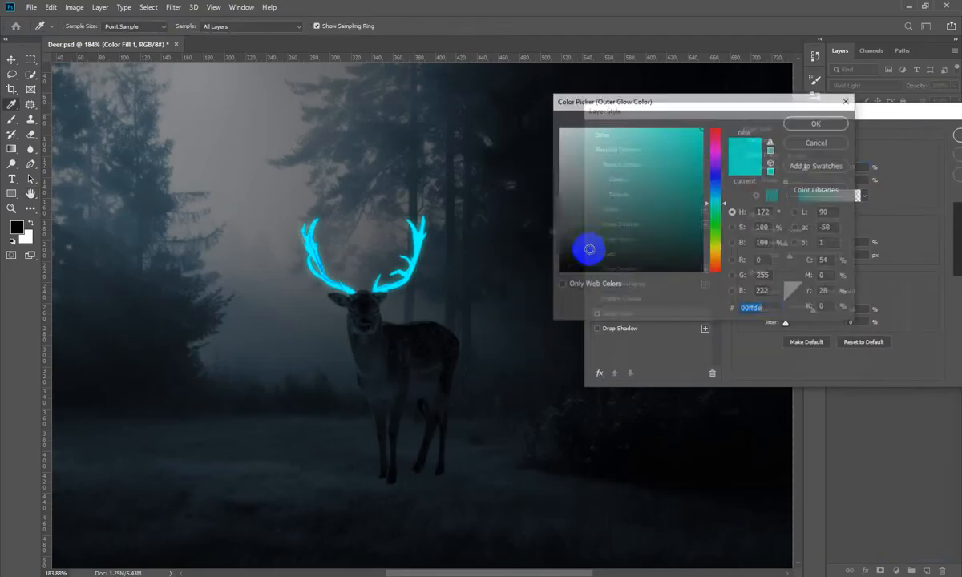
pyautogui.click(817, 122)
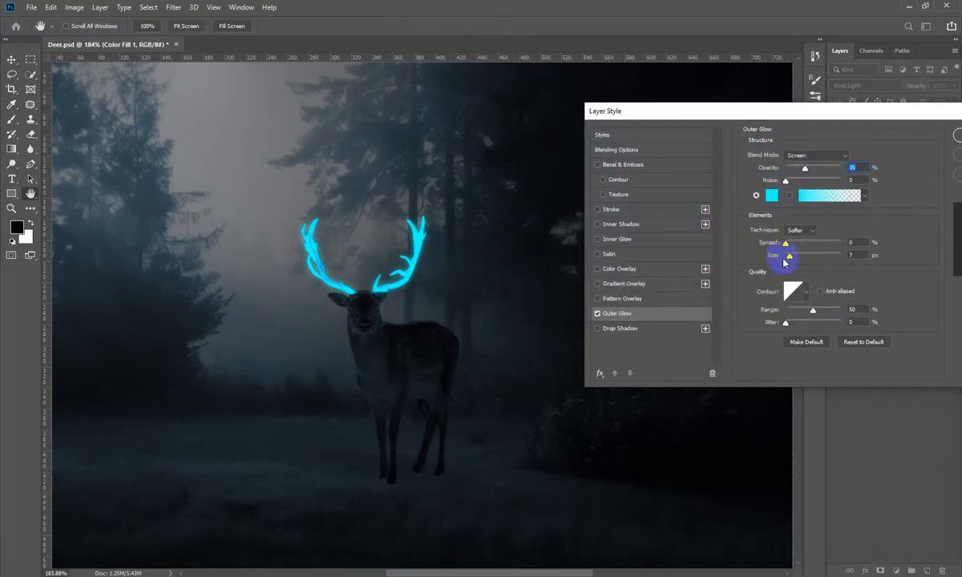
# Set the antlers' Outer Glow spread to 11% and size to 18 px, and apply the layer style.
pyautogui.moveTo(790, 255)
pyautogui.mouseDown()
pyautogui.moveTo(793, 262)
pyautogui.moveTo(793, 251)
pyautogui.mouseUp()
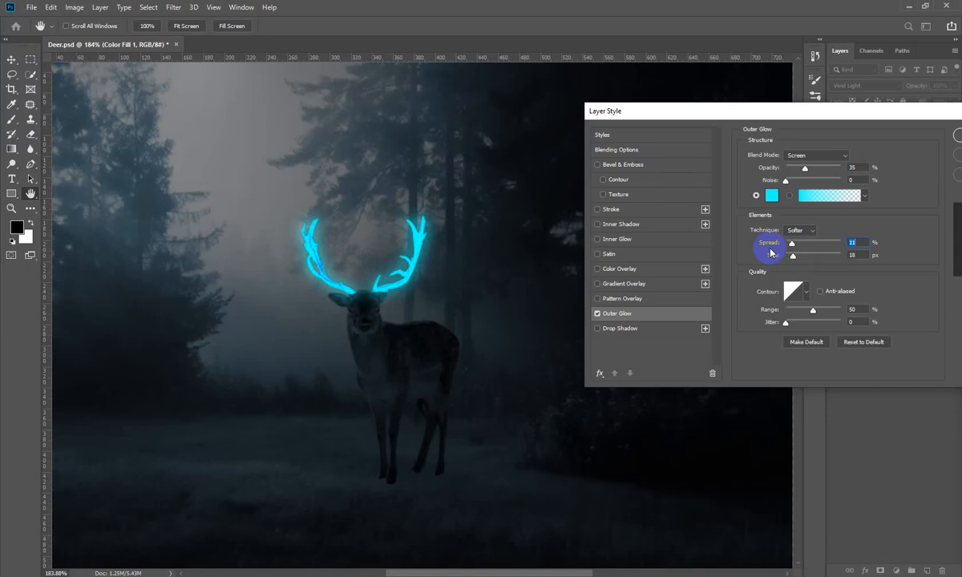
pyautogui.moveTo(868, 112); pyautogui.dragTo(579, 241)
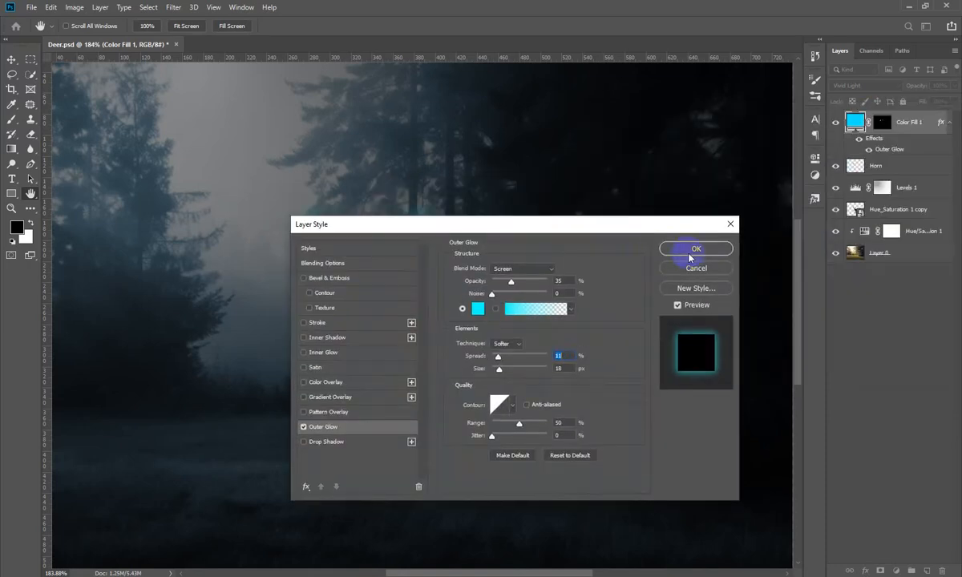
pyautogui.click(690, 255)
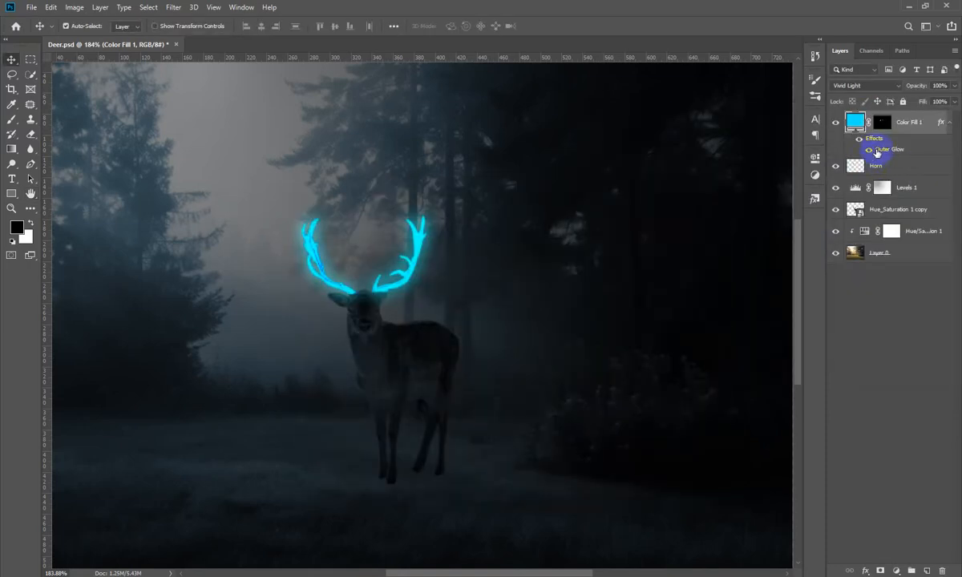
# Compare the antlers with and without the Outer Glow, and check the glow up close and in the full image.
pyautogui.click(868, 151)
pyautogui.click(868, 151)
pyautogui.click(868, 150)
pyautogui.click(868, 151)
pyautogui.click(868, 151)
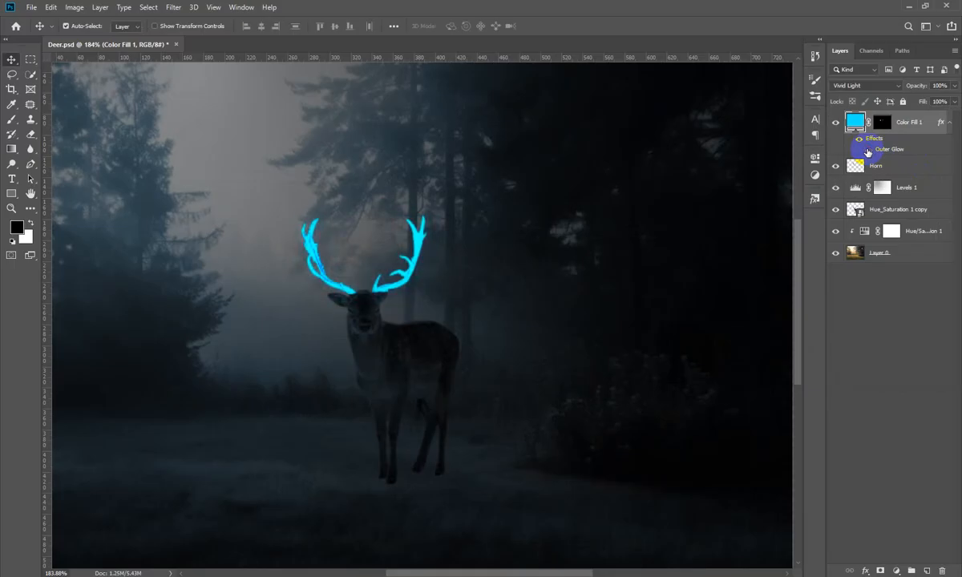
pyautogui.click(868, 151)
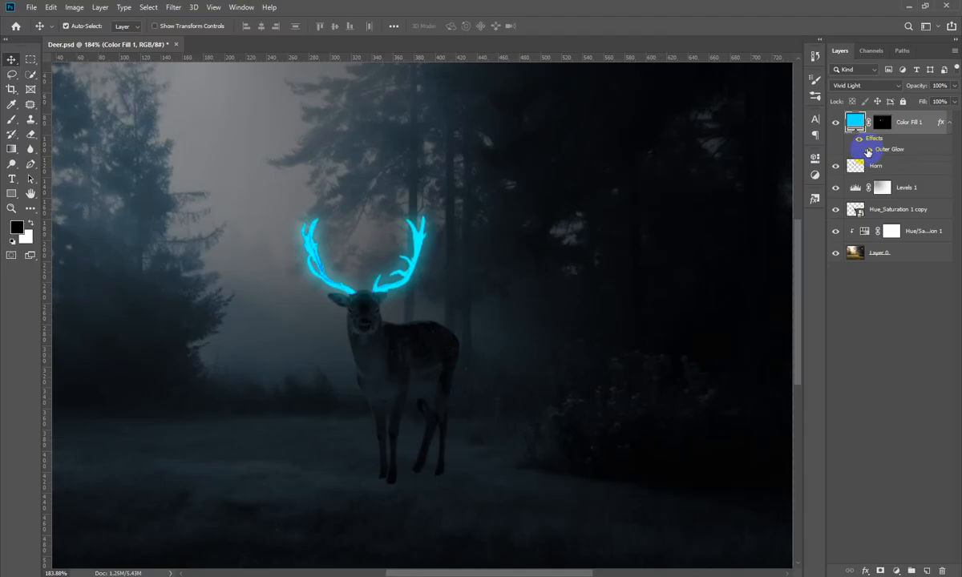
pyautogui.moveTo(384, 259); pyautogui.dragTo(435, 369)
pyautogui.moveTo(319, 382); pyautogui.dragTo(334, 364)
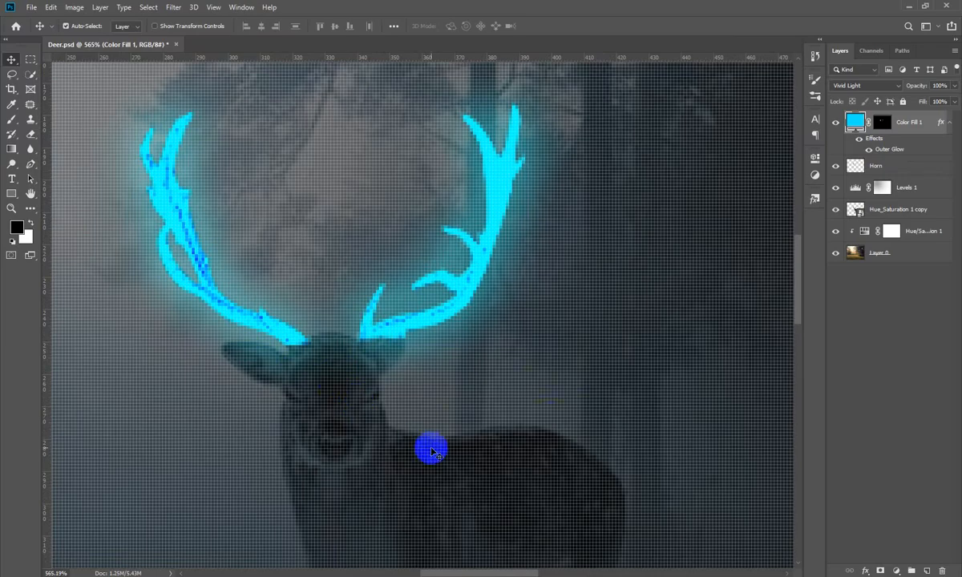
pyautogui.hotkey('ctrl', '0')
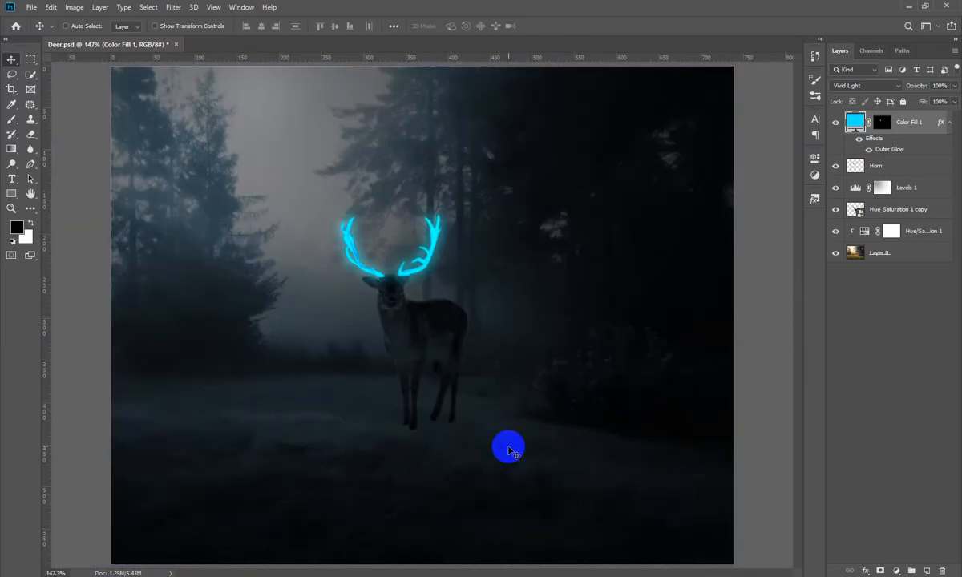
pyautogui.hotkey('ctrl', '-')
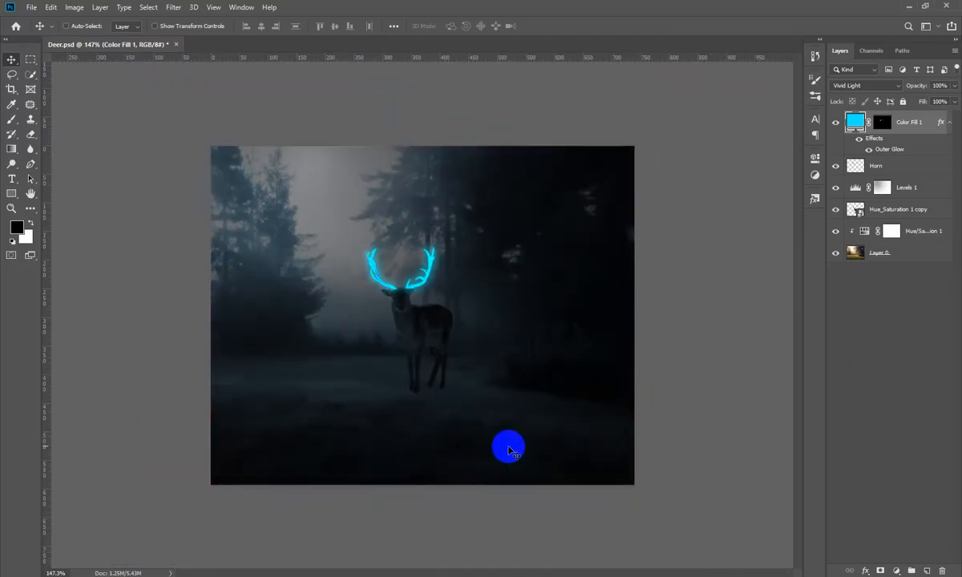
pyautogui.hotkey('ctrl', '0')
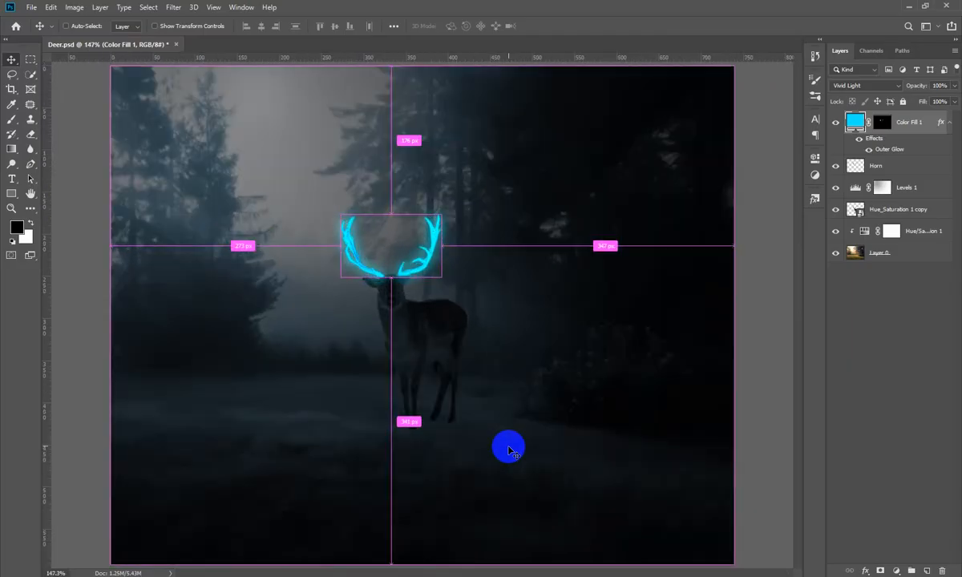
pyautogui.press('ctrl')
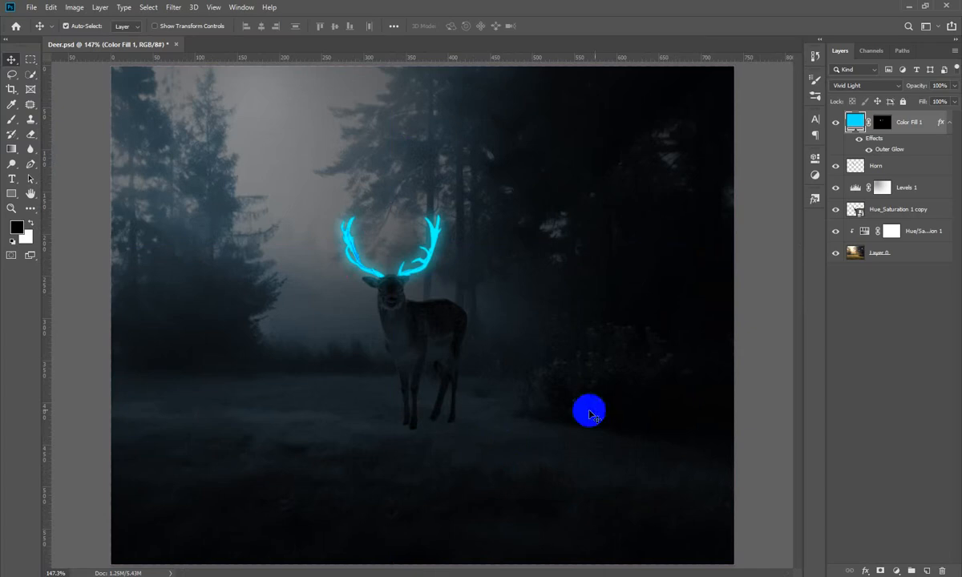
# Rename the glowing blue antler fill layer as Horn.
pyautogui.click(874, 163)
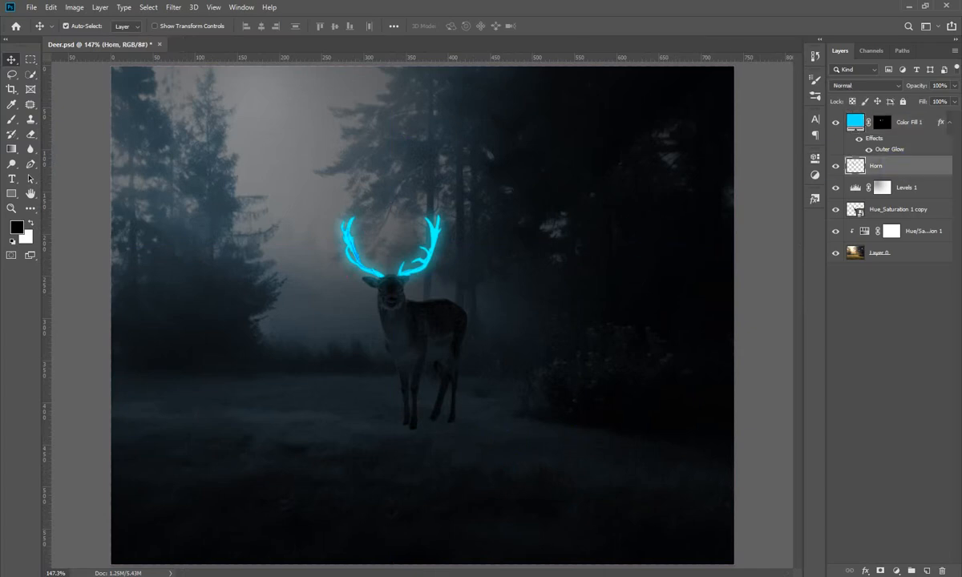
pyautogui.click(896, 571)
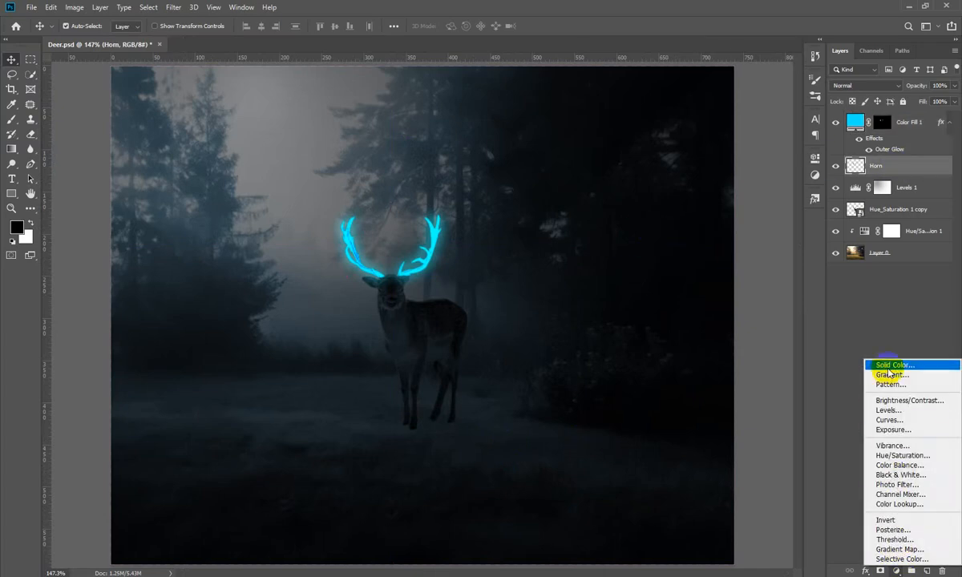
pyautogui.click(904, 124)
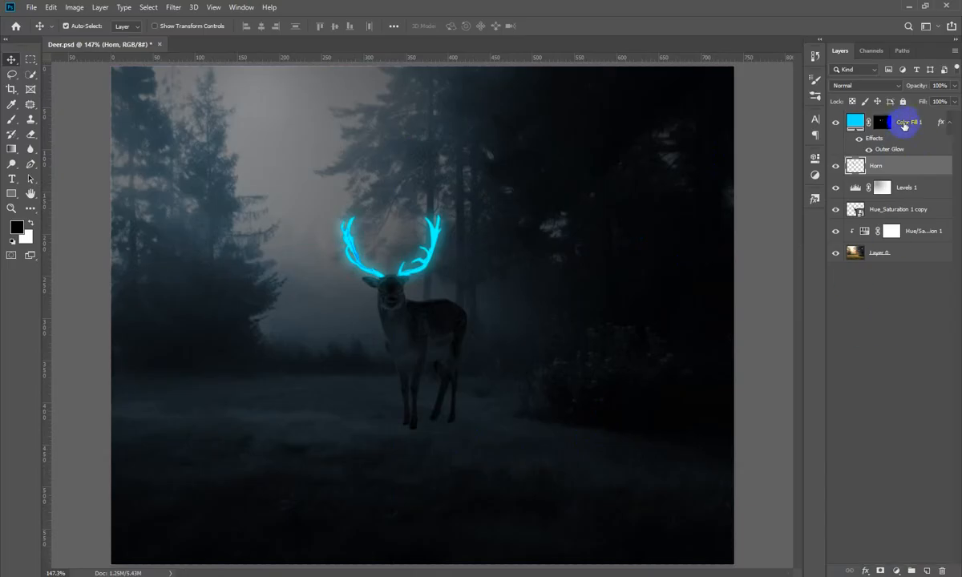
pyautogui.click(904, 126)
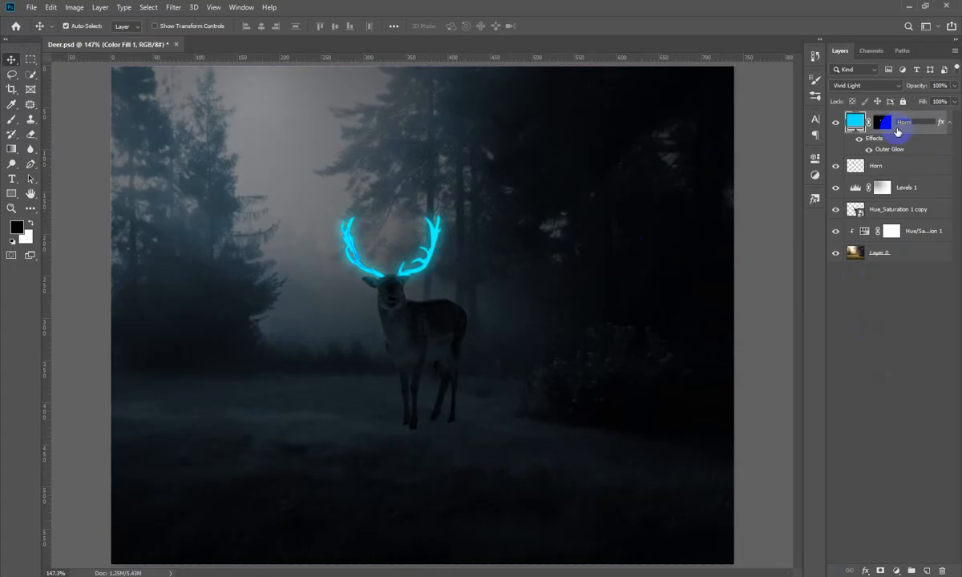
pyautogui.write('Horn')
pyautogui.press('Return')
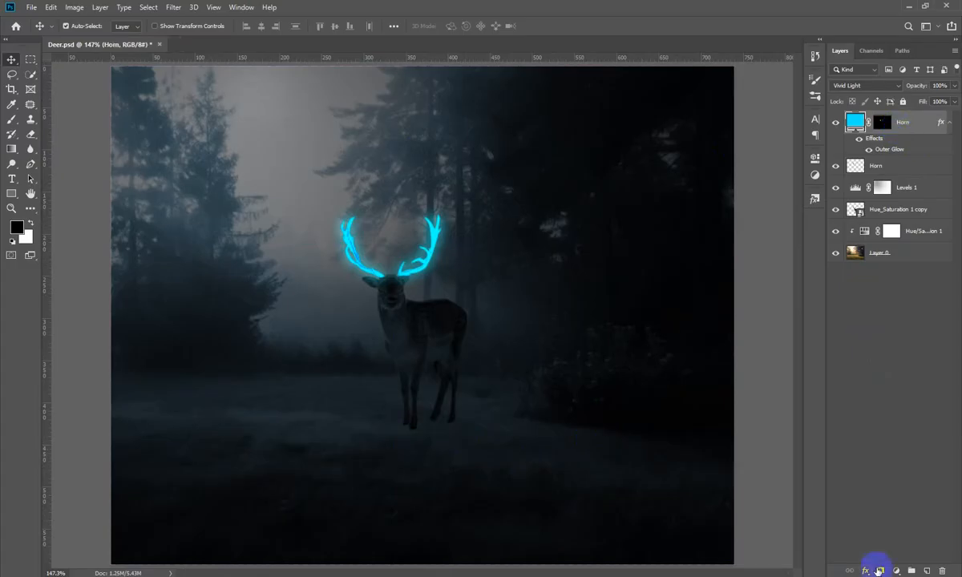
# Add a Solid Color fill layer in cyan #00f0ff above the glowing antler layer and invert its mask to black.
pyautogui.click(897, 571)
pyautogui.click(855, 369)
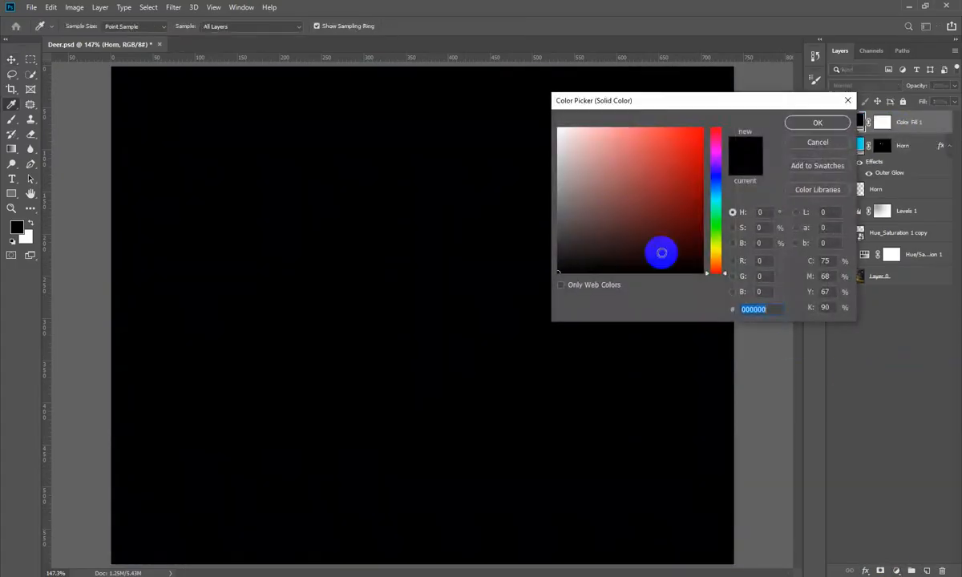
pyautogui.click(716, 198)
pyautogui.click(703, 128)
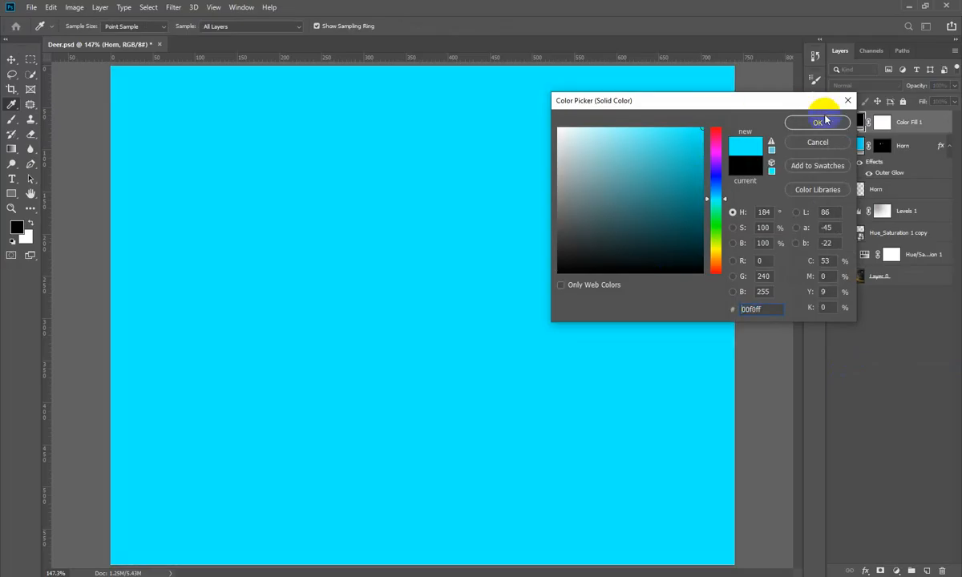
pyautogui.click(828, 126)
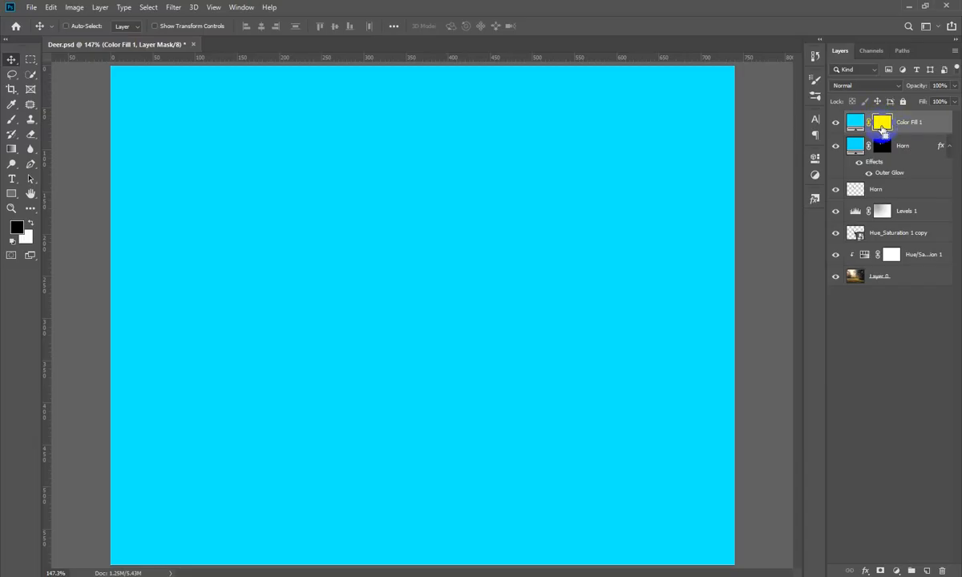
pyautogui.keyDown('alt'); pyautogui.click(882, 127); pyautogui.keyUp('alt')
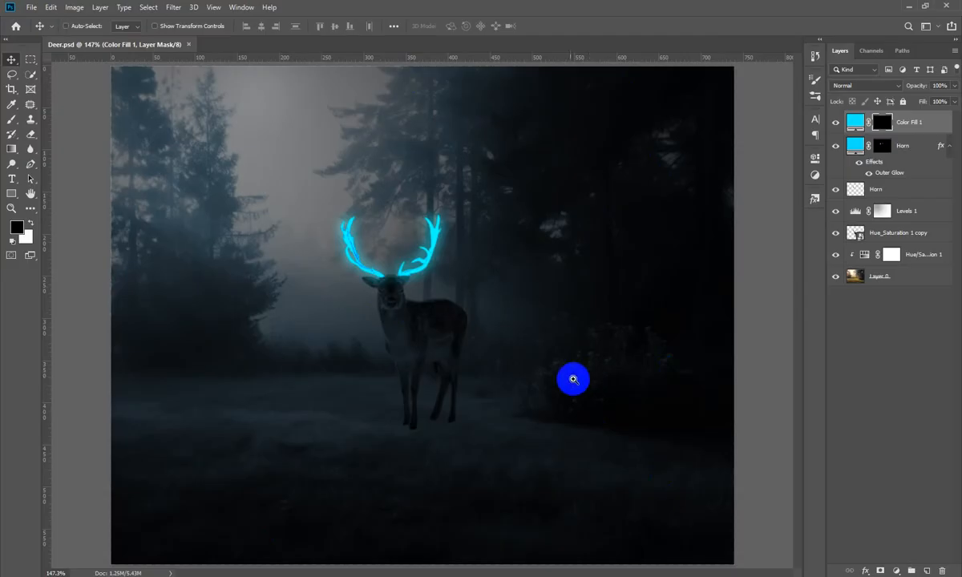
# Set up the Brush tool with a 56 px tip and white foreground colour for painting on the Color Fill 1 mask.
pyautogui.moveTo(499, 330); pyautogui.dragTo(533, 370)
pyautogui.moveTo(524, 260); pyautogui.dragTo(543, 352)
pyautogui.moveTo(417, 349); pyautogui.dragTo(456, 325)
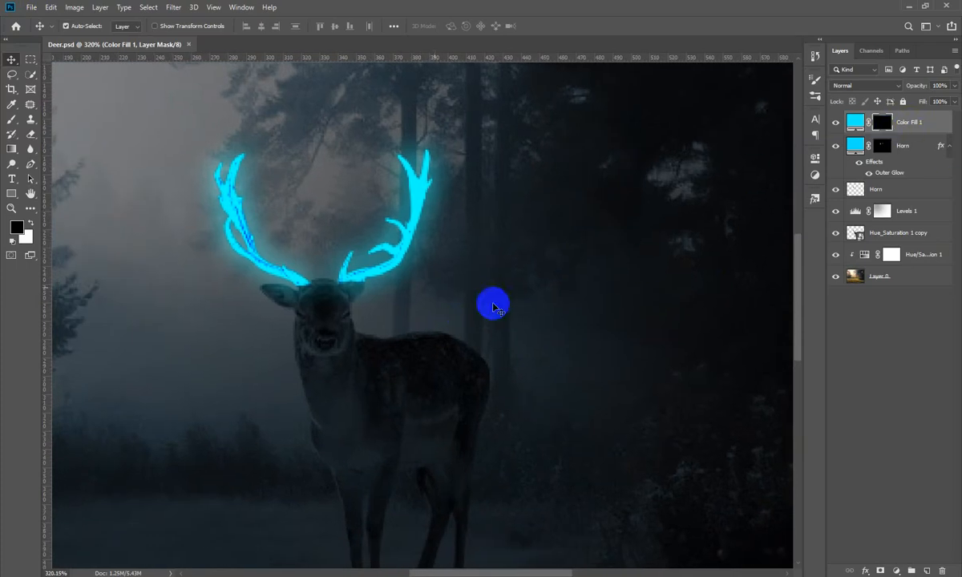
pyautogui.click(12, 120)
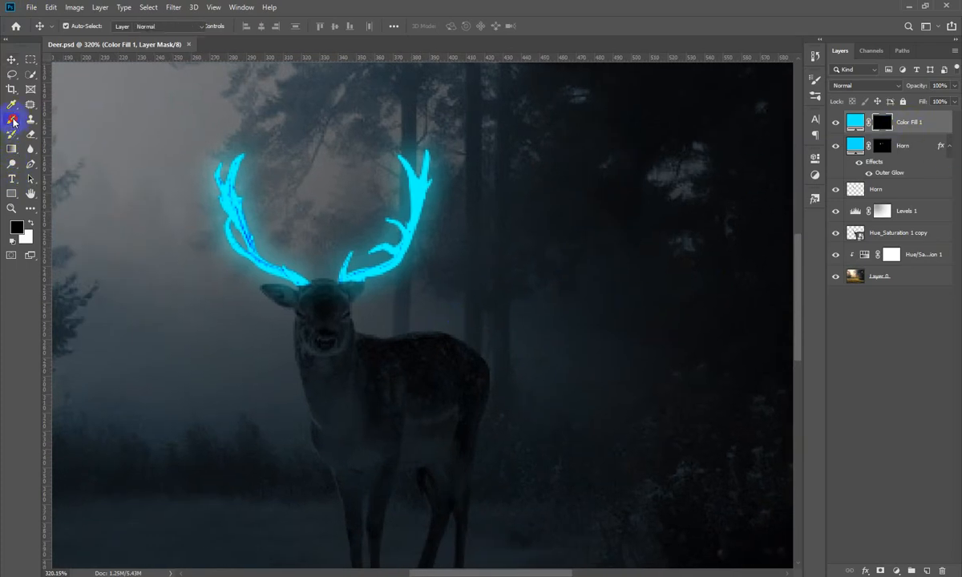
pyautogui.moveTo(484, 299); pyautogui.dragTo(493, 314)
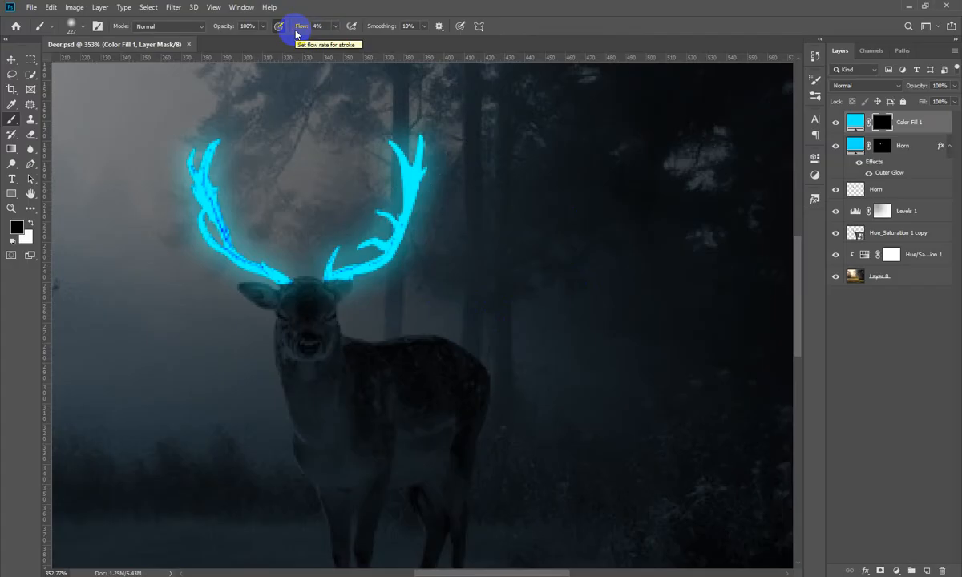
pyautogui.moveTo(538, 296)
pyautogui.mouseDown()
pyautogui.moveTo(490, 316)
pyautogui.moveTo(357, 321)
pyautogui.moveTo(428, 326)
pyautogui.mouseUp()
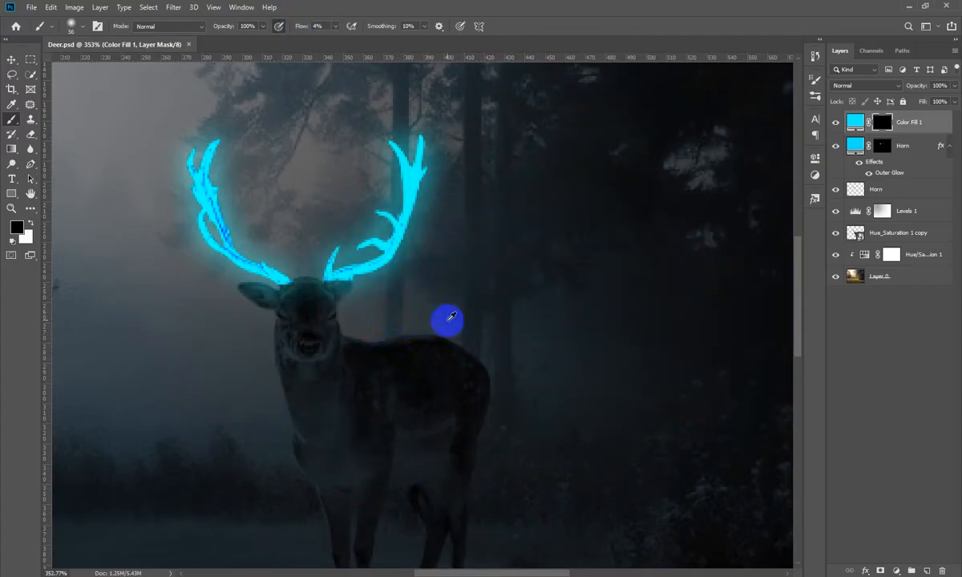
pyautogui.scroll(2, 256, 318)
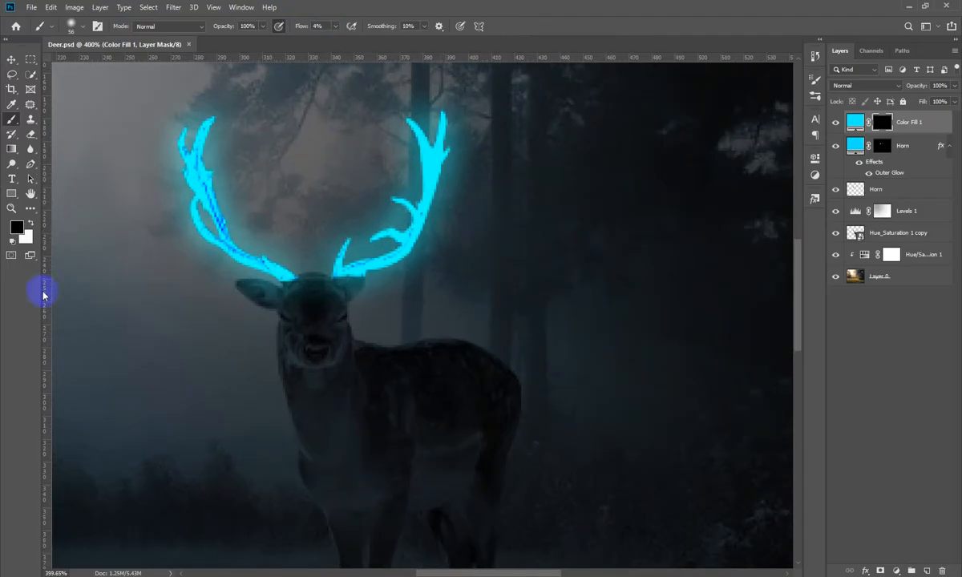
pyautogui.click(13, 238)
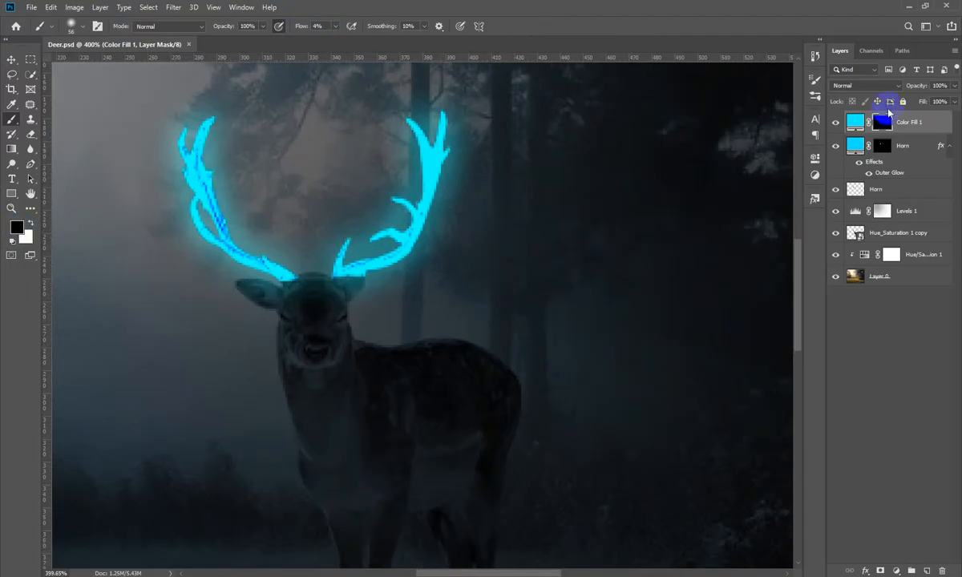
pyautogui.click(31, 224)
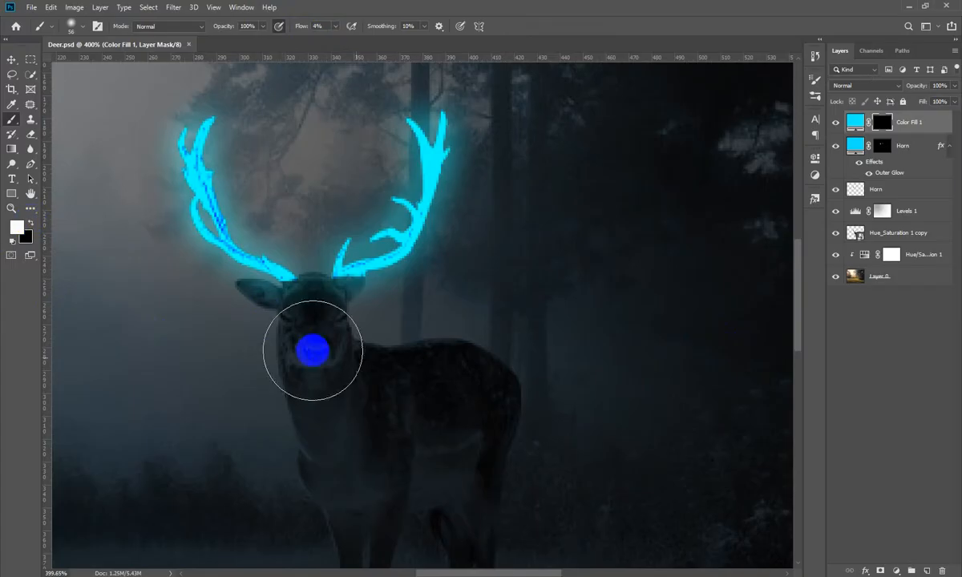
# Try painting cyan light freehand across the deer's back on the Color Fill 1 mask, and undo the strokes.
pyautogui.moveTo(481, 329)
pyautogui.mouseDown()
pyautogui.moveTo(346, 361)
pyautogui.moveTo(585, 360)
pyautogui.moveTo(423, 368)
pyautogui.moveTo(557, 365)
pyautogui.moveTo(629, 349)
pyautogui.moveTo(358, 371)
pyautogui.moveTo(485, 383)
pyautogui.moveTo(539, 365)
pyautogui.mouseUp()
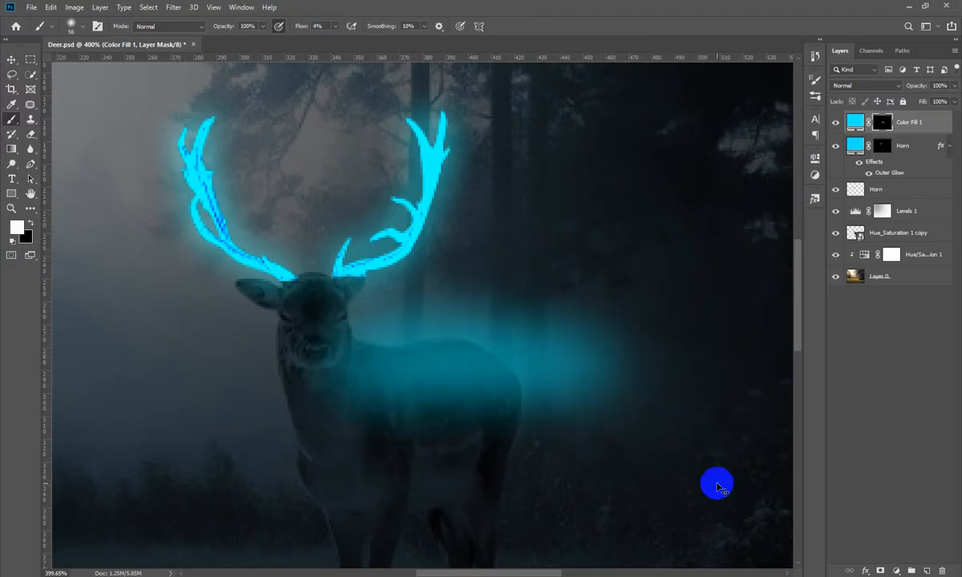
pyautogui.hotkey('ctrl', '0')
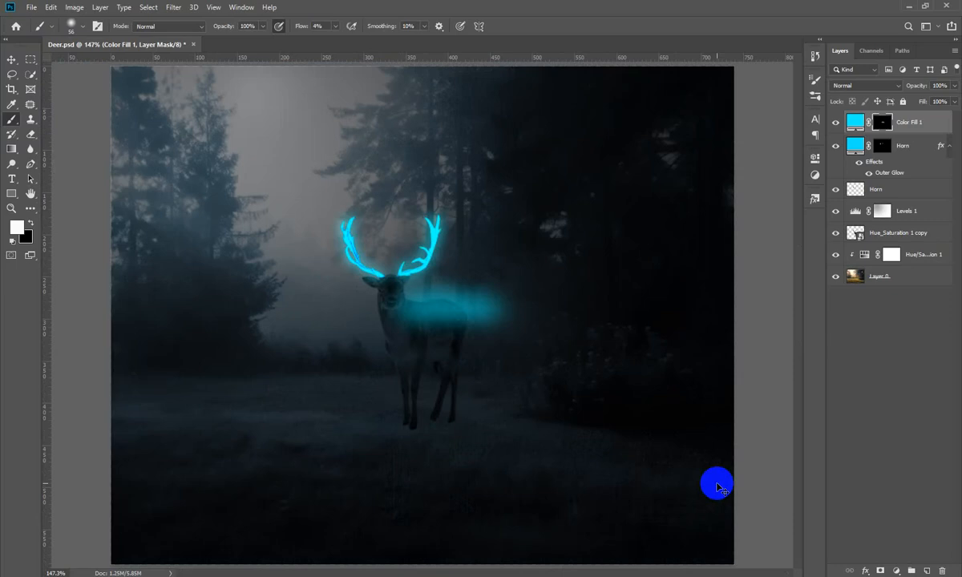
pyautogui.hotkey('ctrl', 'z')
pyautogui.hotkey('ctrl', 'z')
pyautogui.hotkey('ctrl', 'z')
pyautogui.hotkey('ctrl', 'z')
pyautogui.hotkey('ctrl', 'z')
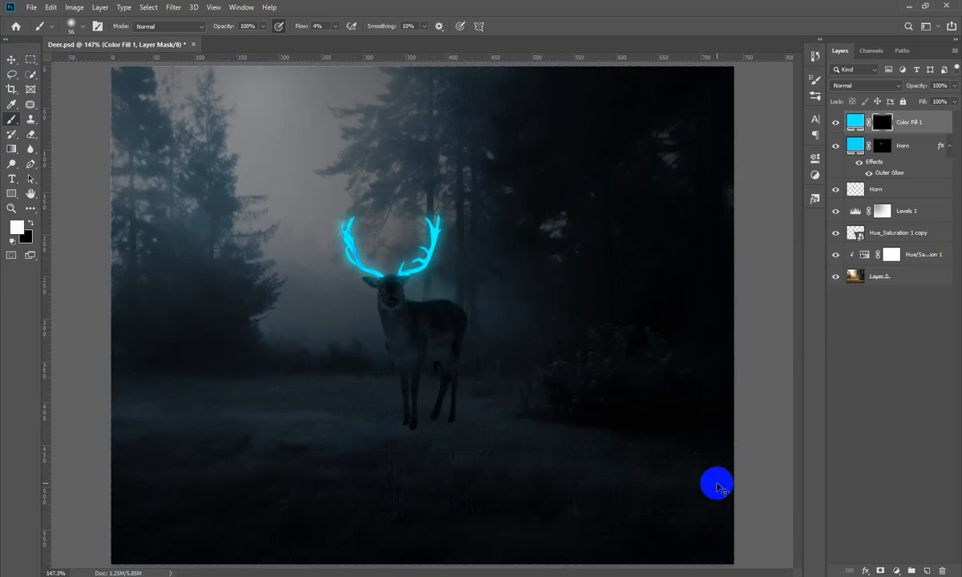
# Rename the Hue_Saturation 1 copy layer as Deer.
pyautogui.moveTo(512, 319); pyautogui.dragTo(589, 321)
pyautogui.moveTo(453, 327); pyautogui.dragTo(507, 331)
pyautogui.moveTo(409, 353)
pyautogui.mouseDown()
pyautogui.moveTo(456, 357)
pyautogui.moveTo(445, 344)
pyautogui.mouseUp()
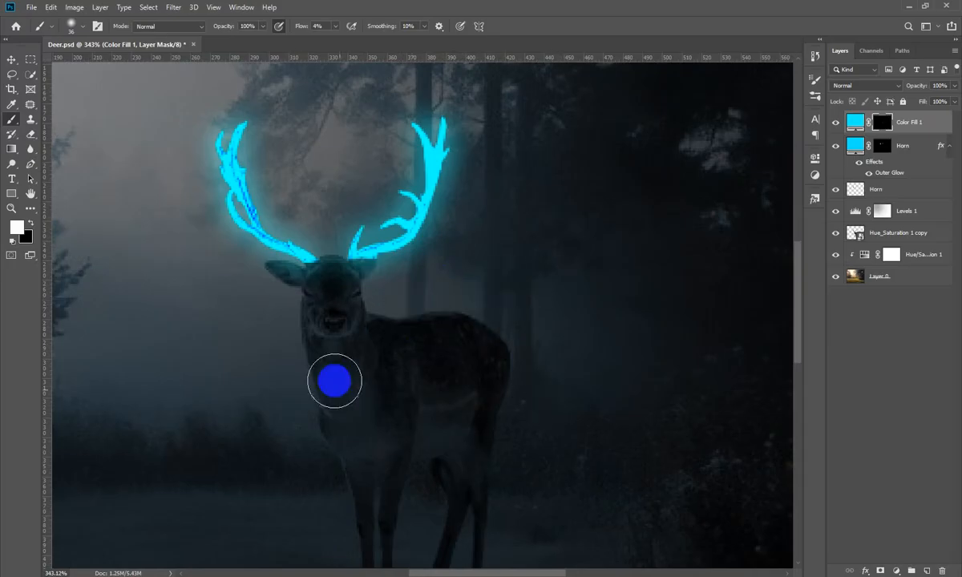
pyautogui.doubleClick(887, 233)
pyautogui.write('Deer')
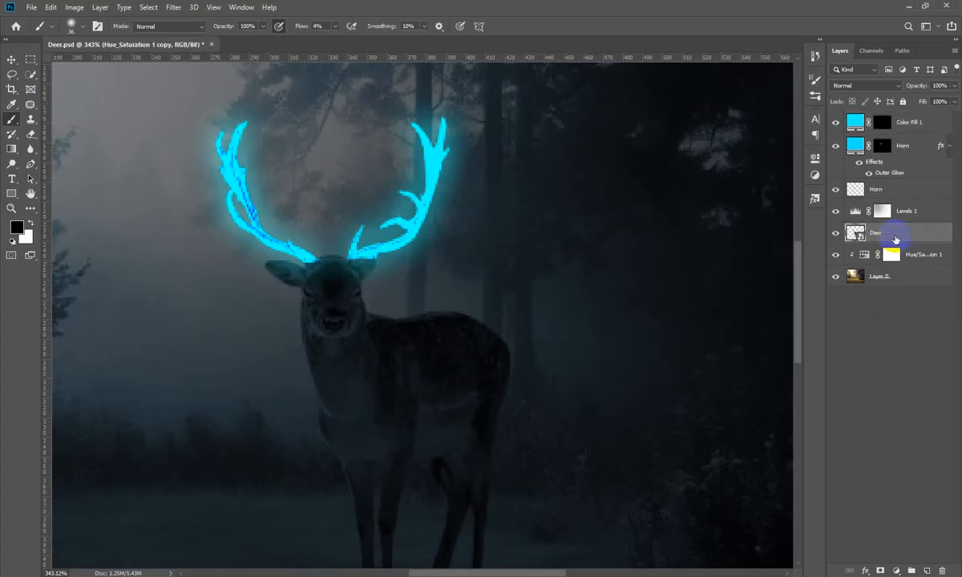
pyautogui.press('Return')
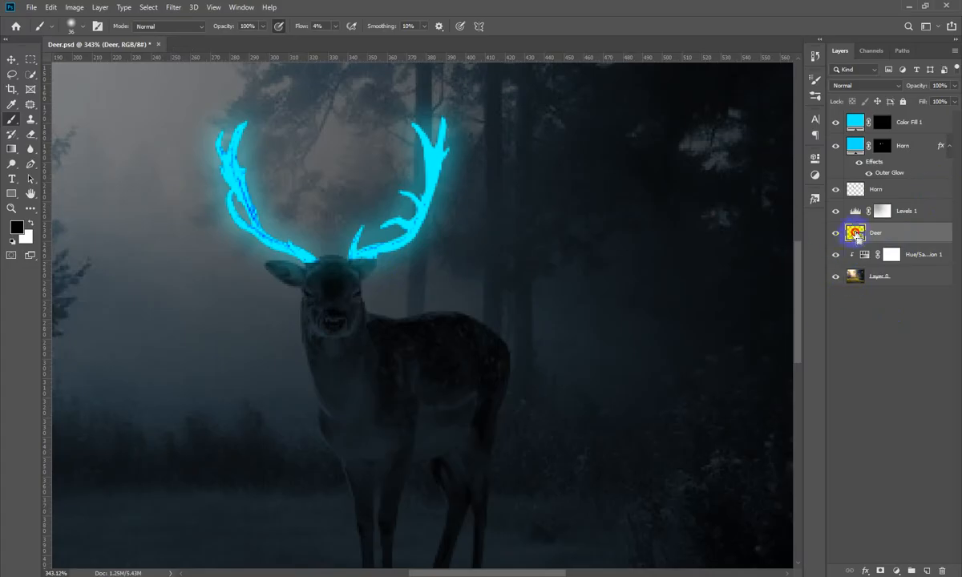
# Load the Deer layer's outline as a selection and paint white on the Color Fill 1 mask over the deer's back with an 80 px brush.
pyautogui.keyDown('ctrl'); pyautogui.click(857, 235); pyautogui.keyUp('ctrl')
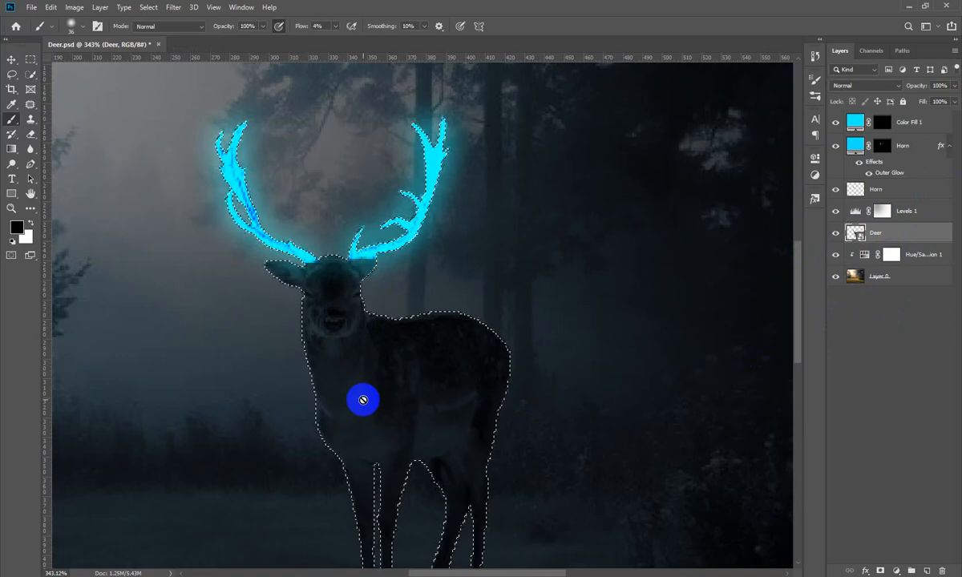
pyautogui.click(882, 124)
pyautogui.press('x')
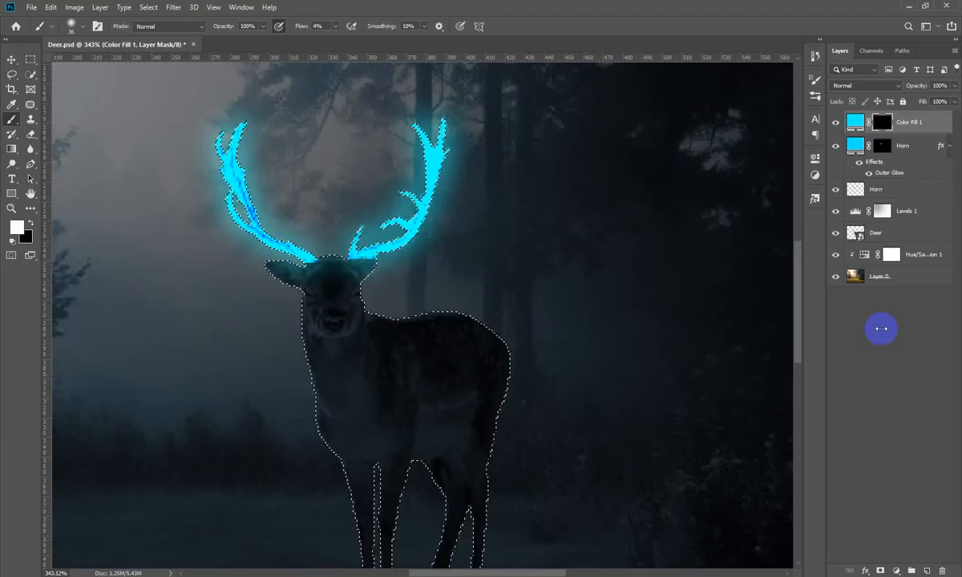
pyautogui.moveTo(430, 271)
pyautogui.mouseDown()
pyautogui.moveTo(458, 308)
pyautogui.moveTo(449, 305)
pyautogui.mouseUp()
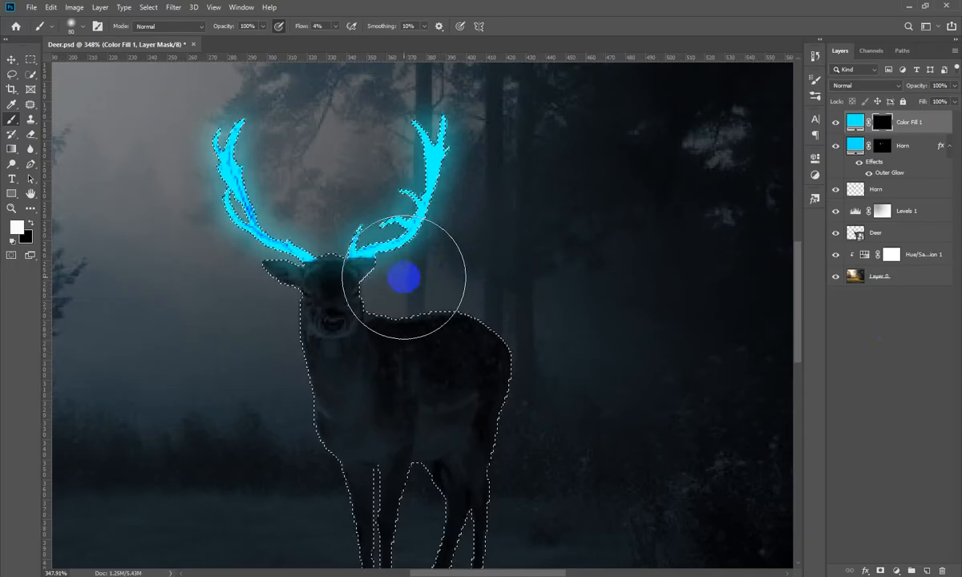
pyautogui.moveTo(404, 277)
pyautogui.mouseDown()
pyautogui.moveTo(462, 278)
pyautogui.moveTo(394, 282)
pyautogui.moveTo(504, 281)
pyautogui.mouseUp()
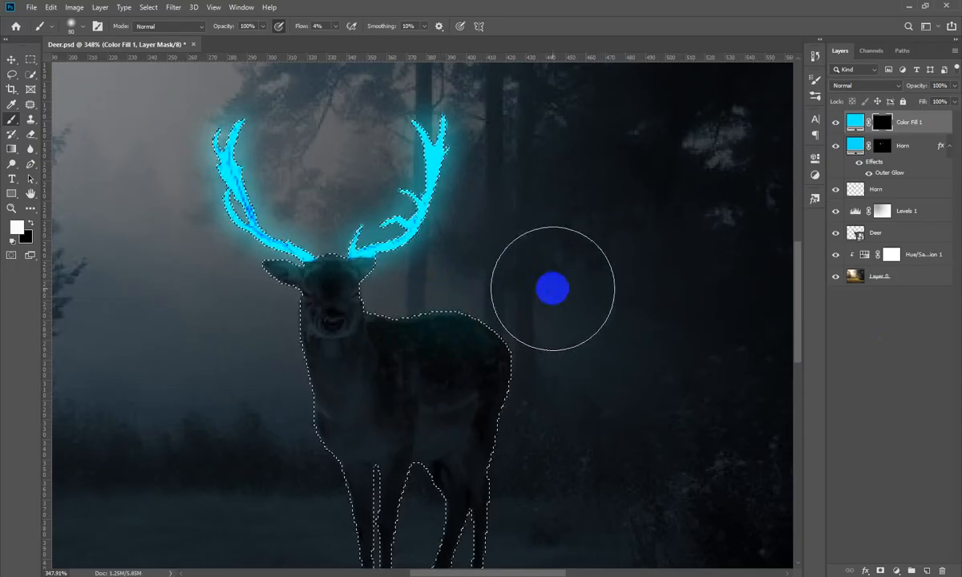
pyautogui.moveTo(407, 271)
pyautogui.mouseDown()
pyautogui.moveTo(445, 282)
pyautogui.moveTo(451, 294)
pyautogui.moveTo(393, 285)
pyautogui.moveTo(408, 311)
pyautogui.moveTo(442, 294)
pyautogui.moveTo(492, 312)
pyautogui.moveTo(455, 215)
pyautogui.moveTo(477, 155)
pyautogui.moveTo(490, 301)
pyautogui.moveTo(448, 167)
pyautogui.mouseUp()
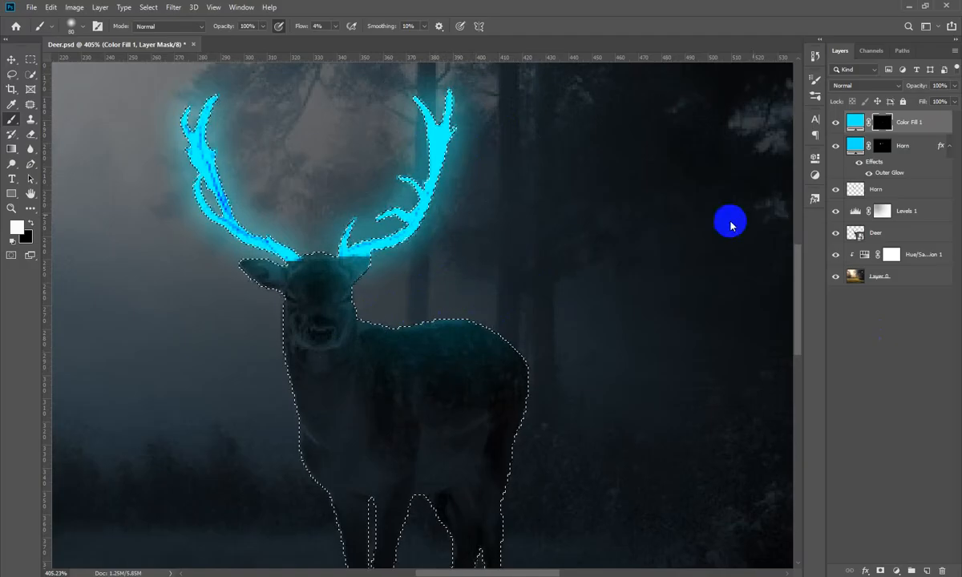
# Change the Color Fill 1 colour to the bright cyan sampled from the glowing antler.
pyautogui.doubleClick(855, 123)
pyautogui.click(440, 134)
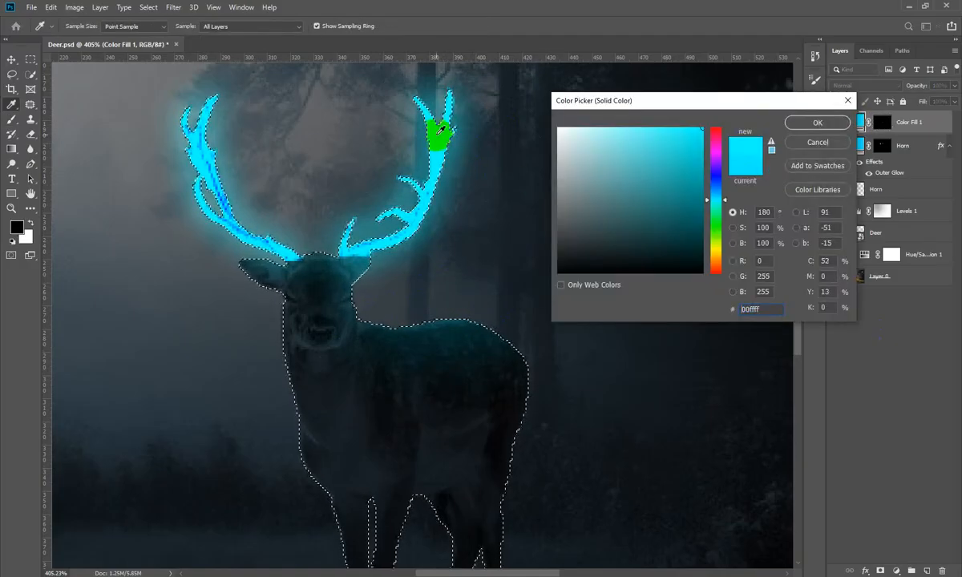
pyautogui.click(817, 123)
# Paint cyan light on the deer's head below the antlers on the Color Fill 1 mask with a 35 px brush, and clear the selection.
pyautogui.moveTo(415, 339)
pyautogui.mouseDown()
pyautogui.moveTo(436, 312)
pyautogui.moveTo(479, 337)
pyautogui.moveTo(445, 317)
pyautogui.mouseUp()
pyautogui.click(882, 123)
pyautogui.moveTo(505, 310); pyautogui.dragTo(454, 317)
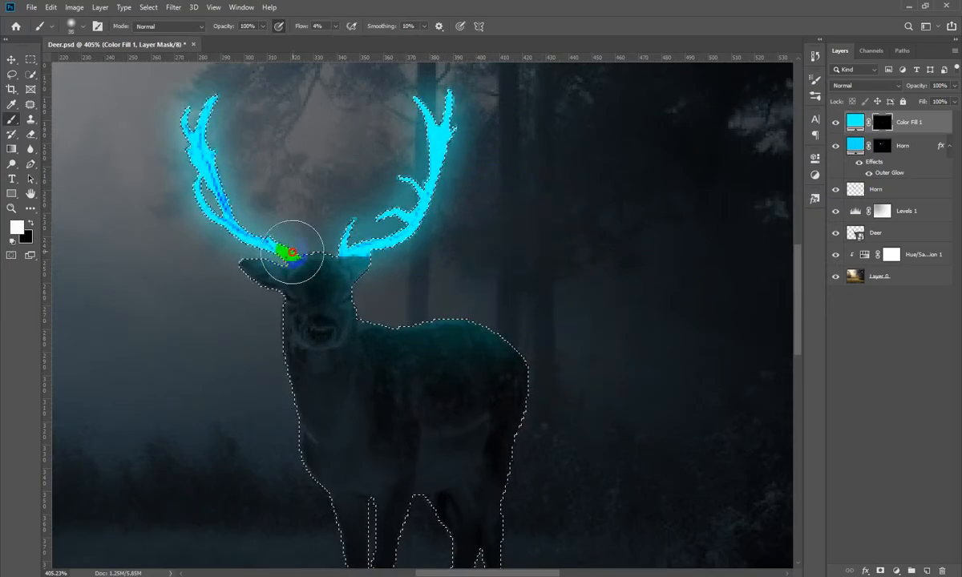
pyautogui.moveTo(308, 227)
pyautogui.mouseDown()
pyautogui.moveTo(266, 329)
pyautogui.moveTo(228, 278)
pyautogui.moveTo(253, 297)
pyautogui.moveTo(255, 348)
pyautogui.moveTo(259, 292)
pyautogui.moveTo(259, 372)
pyautogui.moveTo(266, 287)
pyautogui.moveTo(266, 363)
pyautogui.moveTo(250, 329)
pyautogui.moveTo(253, 314)
pyautogui.moveTo(253, 390)
pyautogui.moveTo(394, 305)
pyautogui.moveTo(328, 239)
pyautogui.mouseUp()
pyautogui.hotkey('ctrl', 'd')
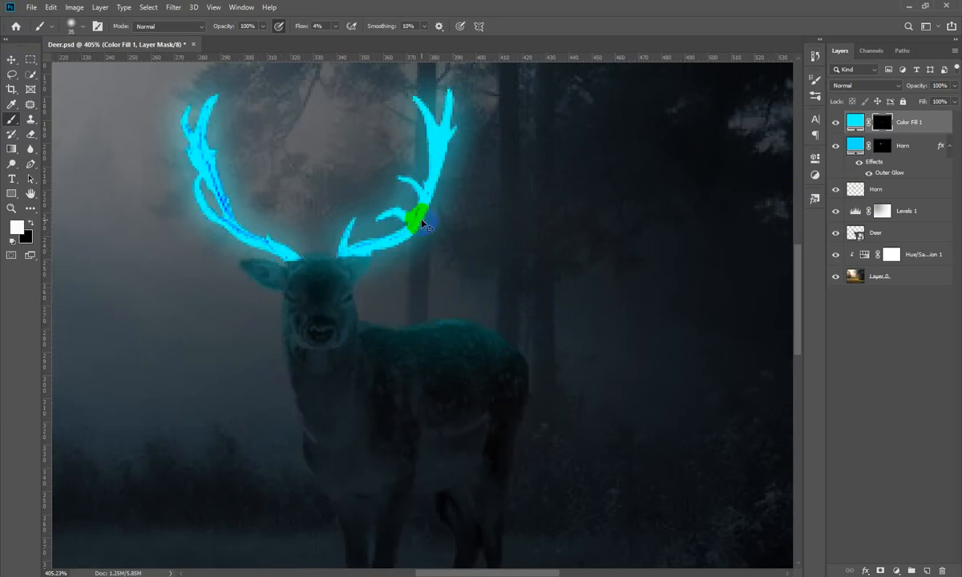
pyautogui.hotkey('ctrl', '0')
pyautogui.hotkey('ctrl', '1')
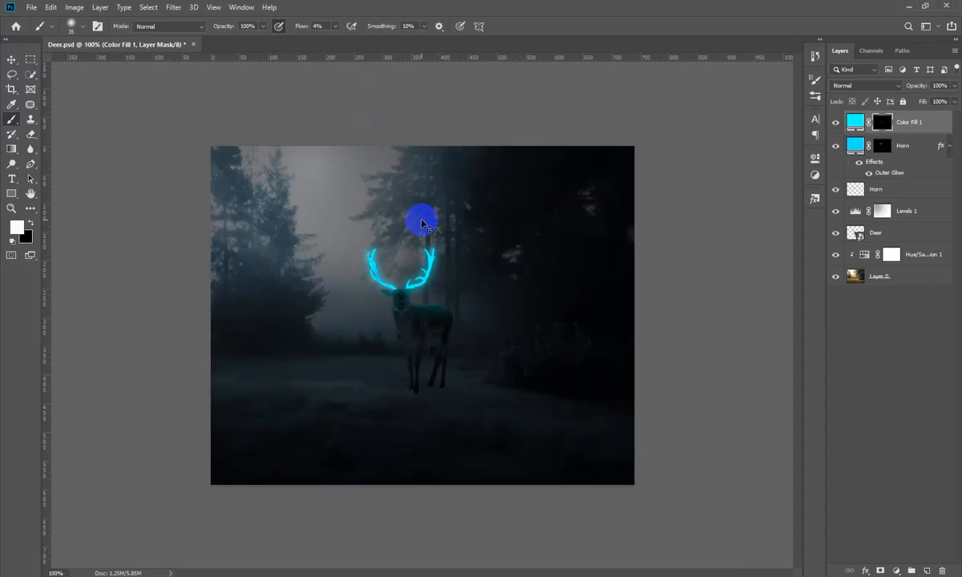
pyautogui.hotkey('ctrl', '0')
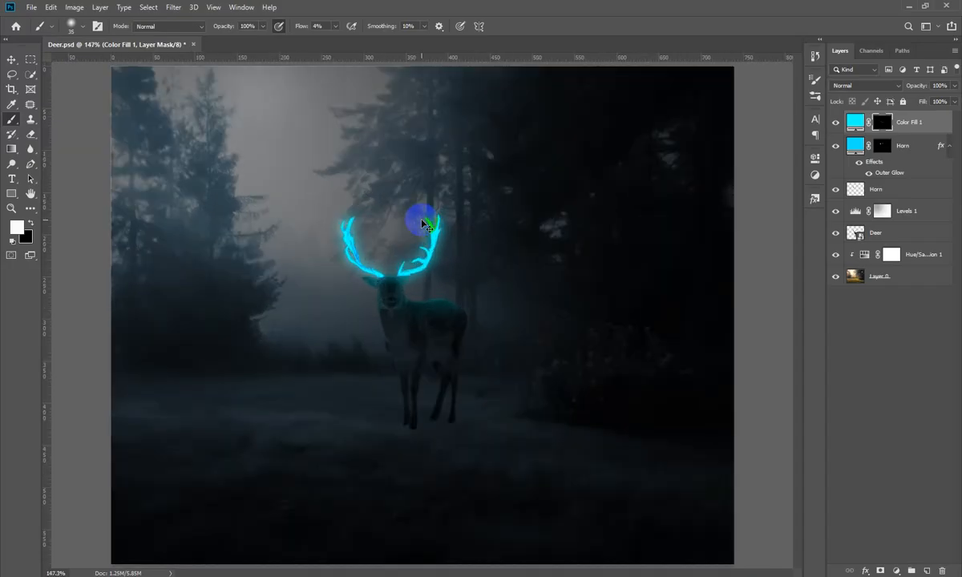
# Flatten the Soft Round brush tip into a thin horizontal ellipse.
pyautogui.moveTo(460, 231); pyautogui.dragTo(500, 341)
pyautogui.moveTo(440, 366); pyautogui.dragTo(476, 317)
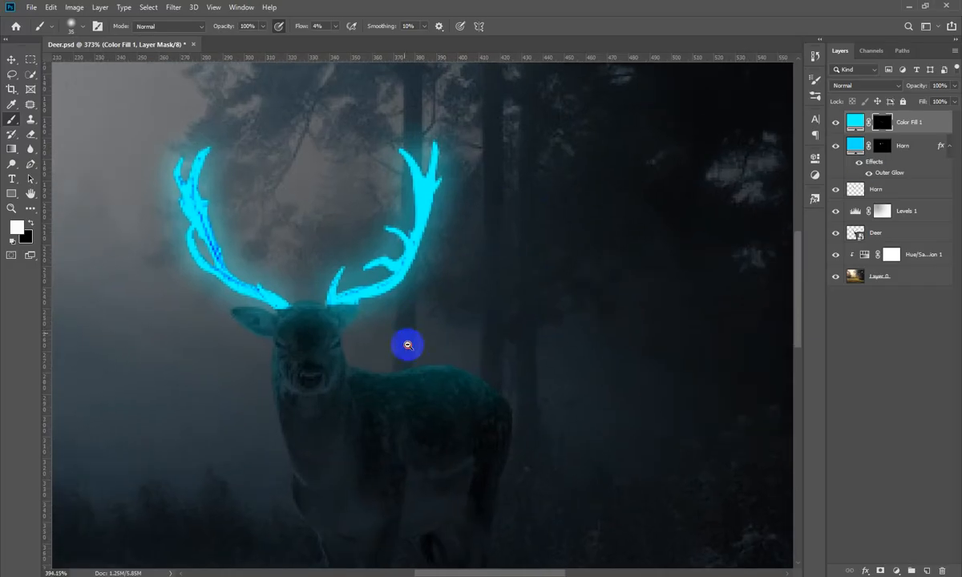
pyautogui.moveTo(413, 277); pyautogui.dragTo(421, 281)
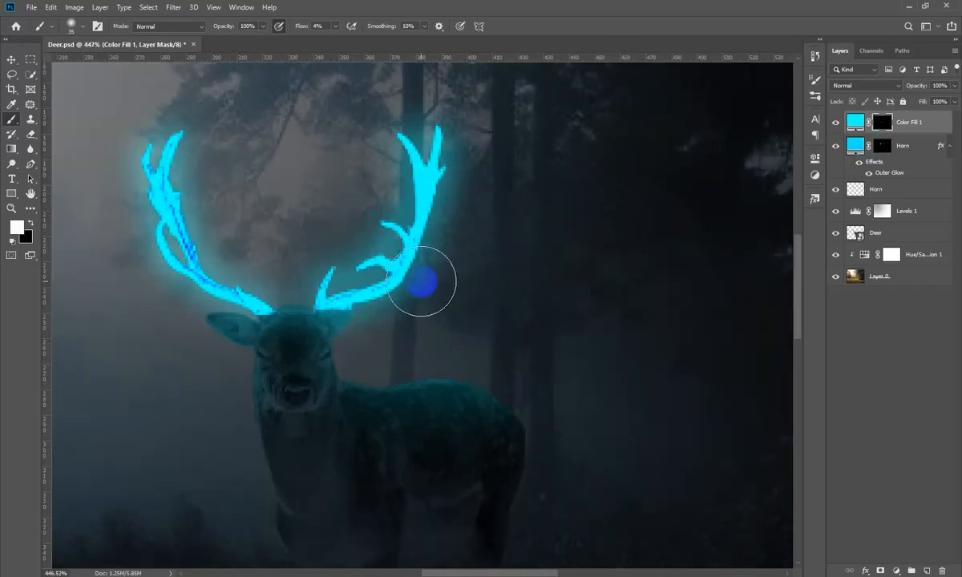
pyautogui.moveTo(513, 359); pyautogui.dragTo(487, 363)
pyautogui.rightClick(479, 302)
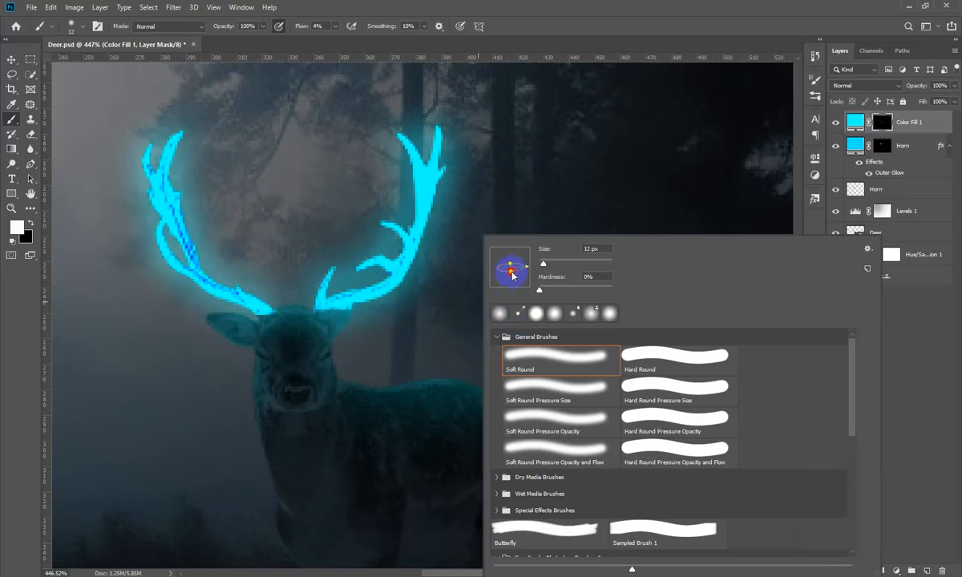
pyautogui.click(550, 129)
# Paint a brighter cyan rim along the deer's back with the flattened brush at 20 px inside the Deer selection, and clear the selection.
pyautogui.moveTo(391, 381); pyautogui.dragTo(410, 397)
pyautogui.moveTo(415, 361)
pyautogui.mouseDown()
pyautogui.moveTo(500, 369)
pyautogui.moveTo(404, 372)
pyautogui.moveTo(495, 383)
pyautogui.moveTo(484, 375)
pyautogui.moveTo(540, 408)
pyautogui.moveTo(514, 385)
pyautogui.moveTo(474, 378)
pyautogui.moveTo(529, 407)
pyautogui.moveTo(366, 364)
pyautogui.moveTo(340, 339)
pyautogui.moveTo(348, 332)
pyautogui.moveTo(365, 368)
pyautogui.moveTo(359, 361)
pyautogui.moveTo(475, 370)
pyautogui.mouseUp()
pyautogui.keyDown('ctrl'); pyautogui.click(857, 233); pyautogui.keyUp('ctrl')
pyautogui.hotkey('ctrl', 'd')
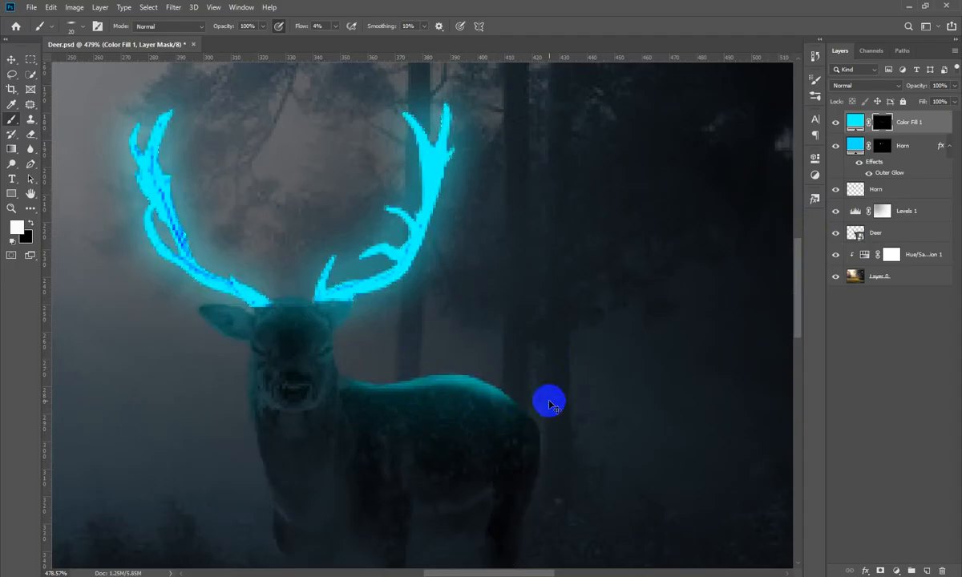
pyautogui.hotkey('ctrl', '0')
pyautogui.hotkey('ctrl', '-')
pyautogui.hotkey('ctrl', '0')
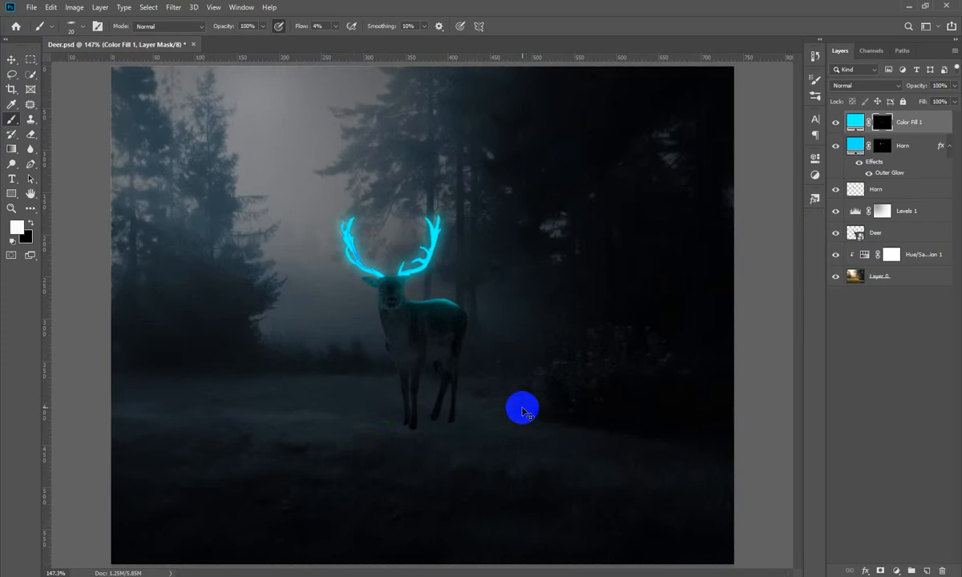
# Reload the Deer selection, brush cyan rim light along the deer's neck edge below the ear, and clear the selection.
pyautogui.moveTo(417, 266); pyautogui.dragTo(431, 273)
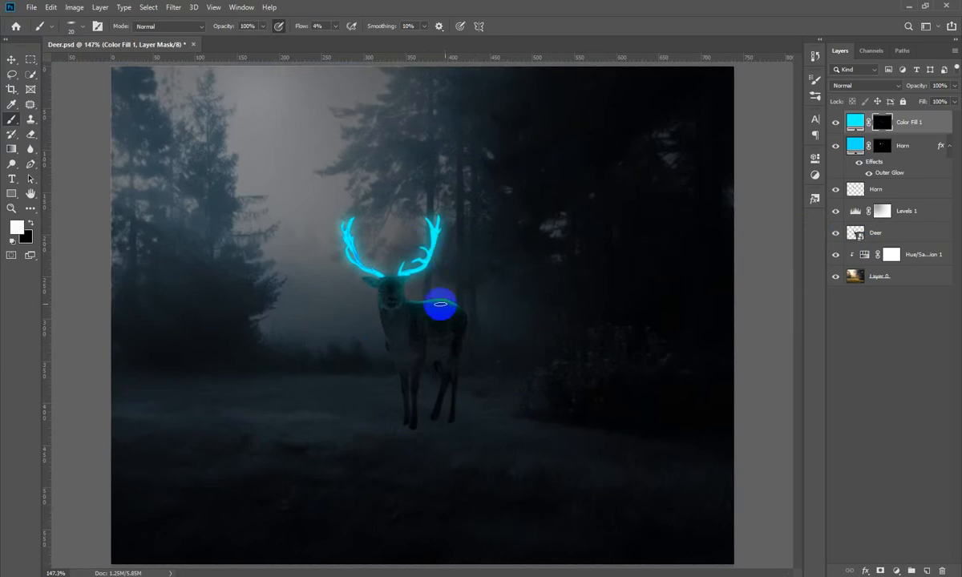
pyautogui.moveTo(385, 299); pyautogui.dragTo(500, 329)
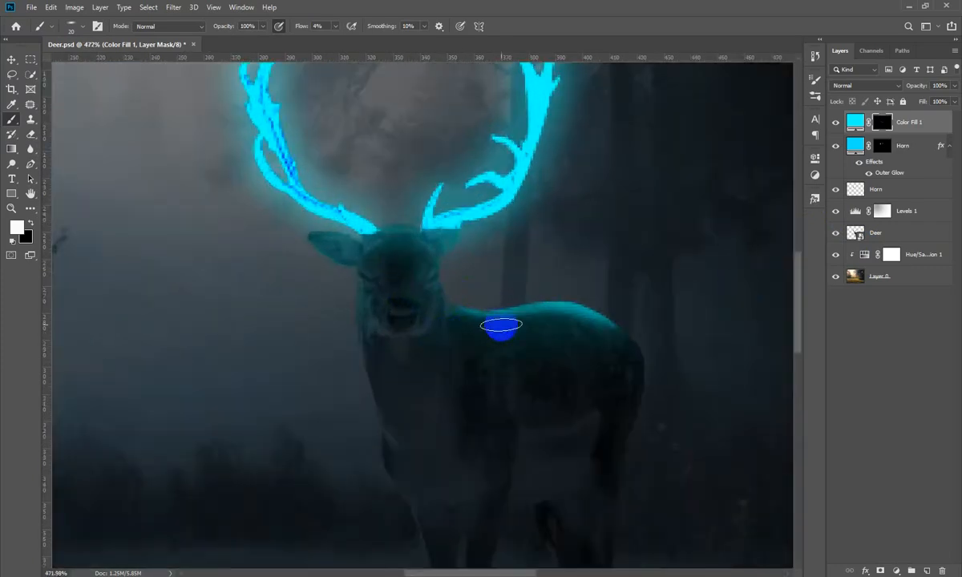
pyautogui.keyDown('ctrl'); pyautogui.click(852, 236); pyautogui.keyUp('ctrl')
pyautogui.moveTo(487, 274); pyautogui.dragTo(491, 276)
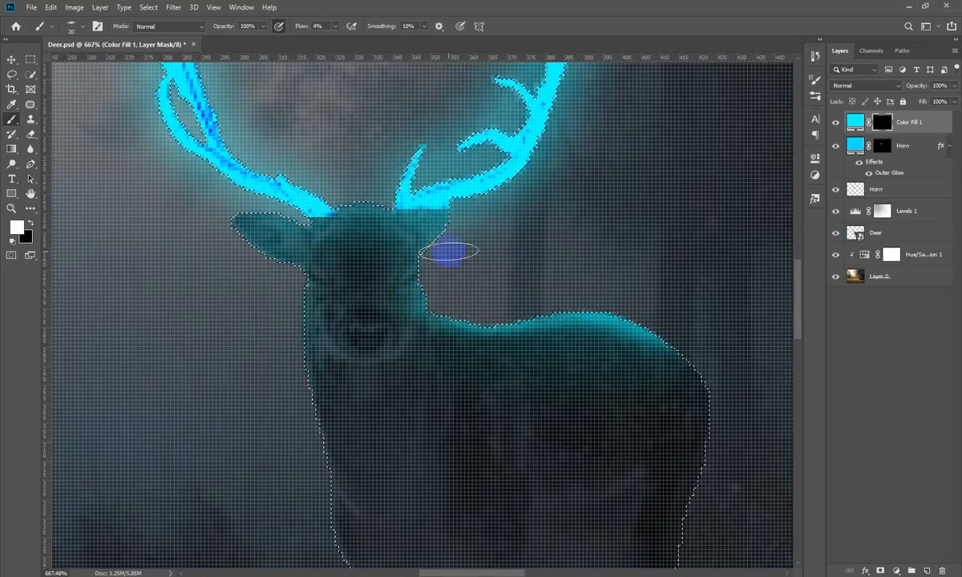
pyautogui.moveTo(451, 237); pyautogui.dragTo(448, 274)
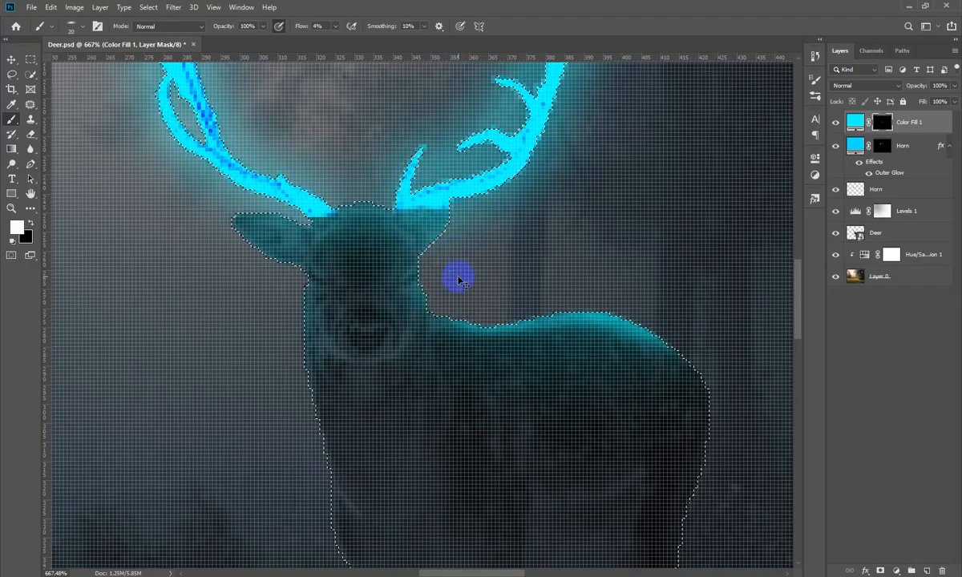
pyautogui.hotkey('ctrl', '1')
pyautogui.hotkey('ctrl', 'd')
pyautogui.hotkey('ctrl', '0')
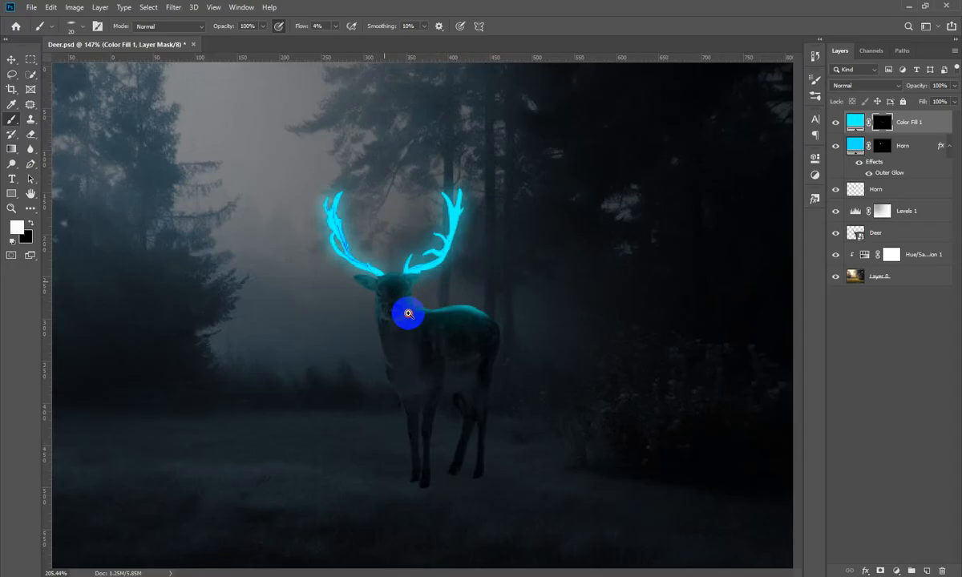
# Reload the Deer selection and brush cyan light on the antler bases and forehead at 42 px and on the face at 31 px.
pyautogui.scroll(5, 406, 314)
pyautogui.keyDown('ctrl'); pyautogui.click(855, 233); pyautogui.keyUp('ctrl')
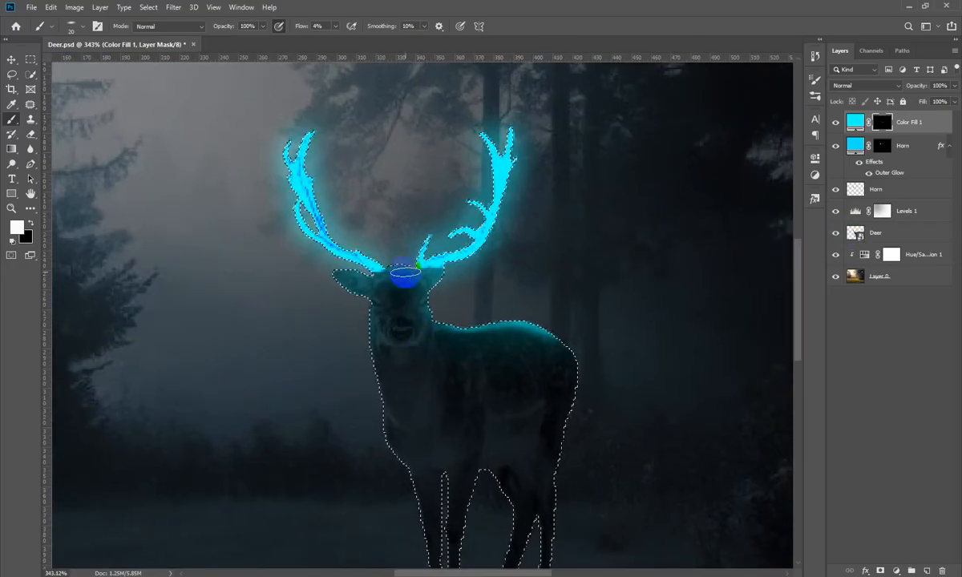
pyautogui.moveTo(403, 275)
pyautogui.mouseDown()
pyautogui.moveTo(423, 272)
pyautogui.moveTo(393, 269)
pyautogui.mouseUp()
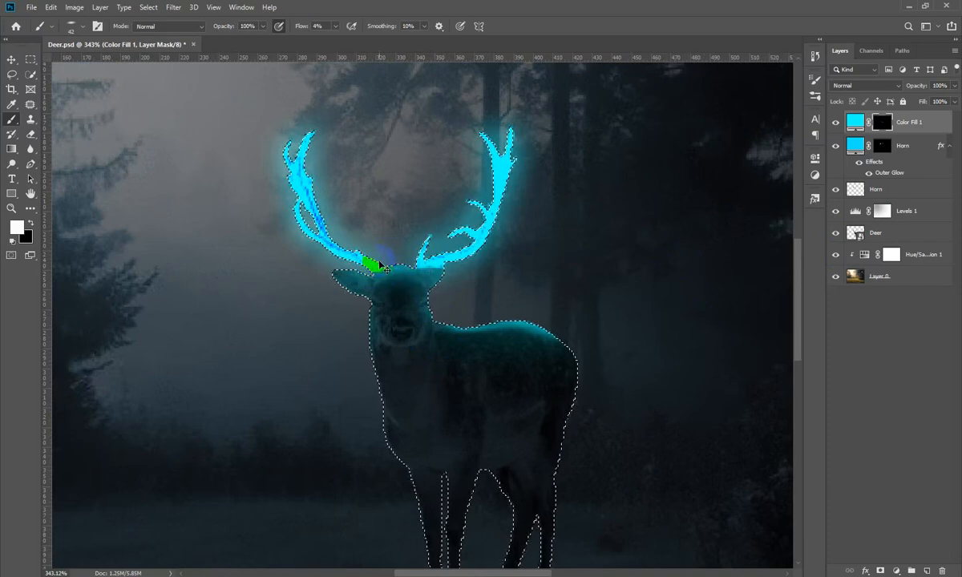
pyautogui.scroll(2, 382, 267)
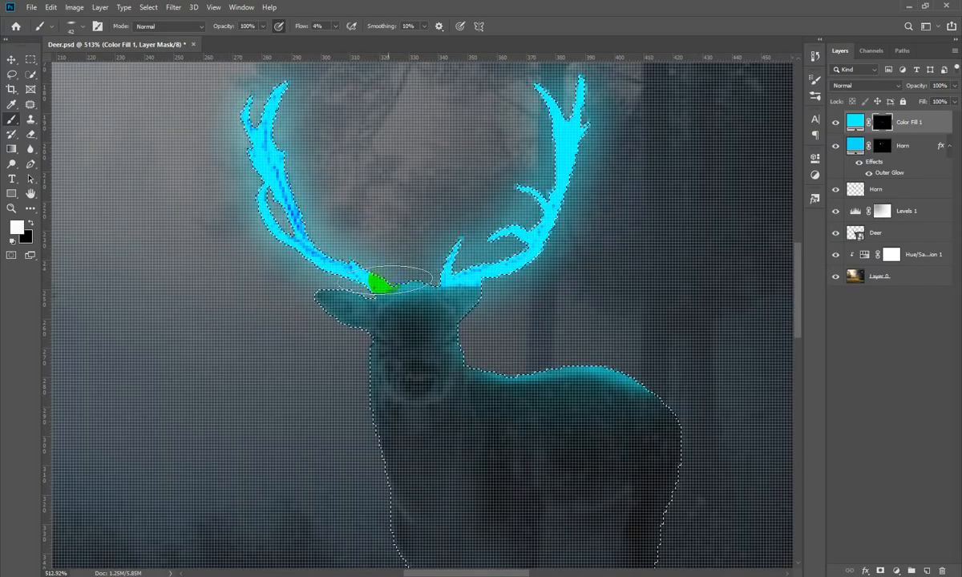
pyautogui.moveTo(377, 280)
pyautogui.mouseDown()
pyautogui.moveTo(440, 267)
pyautogui.moveTo(385, 278)
pyautogui.moveTo(406, 289)
pyautogui.moveTo(443, 271)
pyautogui.moveTo(379, 282)
pyautogui.moveTo(445, 269)
pyautogui.moveTo(380, 280)
pyautogui.moveTo(462, 276)
pyautogui.mouseUp()
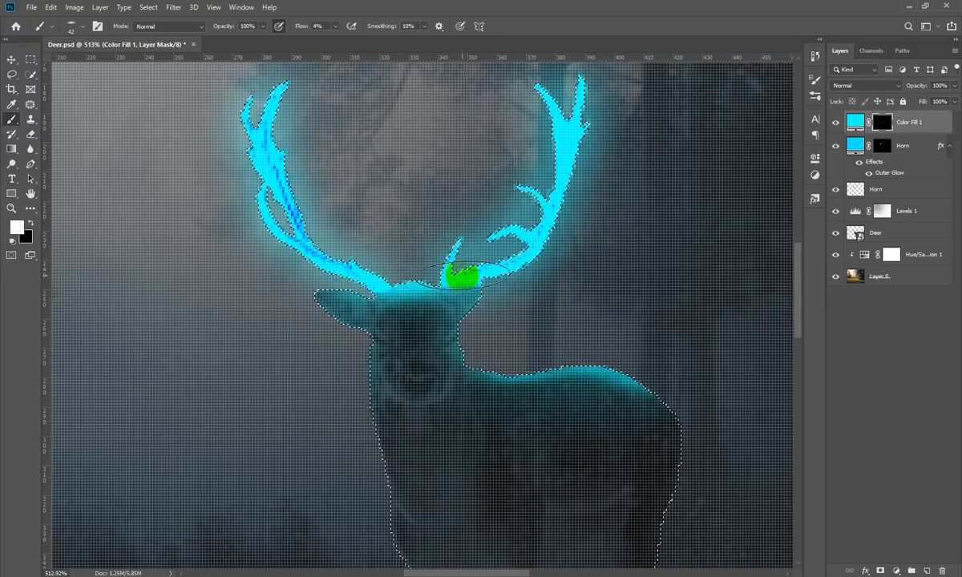
pyautogui.scroll(-2, 404, 284)
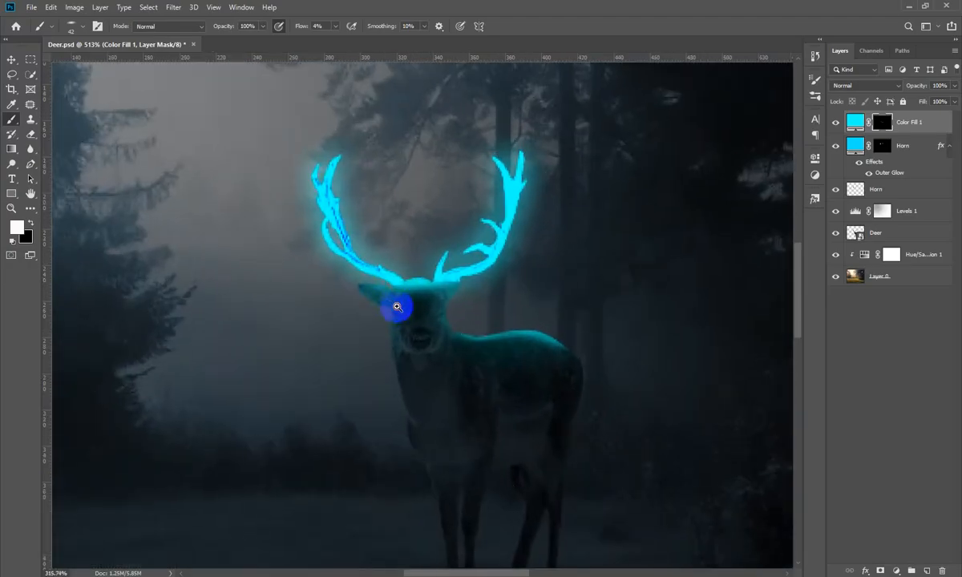
pyautogui.moveTo(419, 305)
pyautogui.mouseDown()
pyautogui.moveTo(410, 305)
pyautogui.moveTo(417, 296)
pyautogui.moveTo(419, 309)
pyautogui.mouseUp()
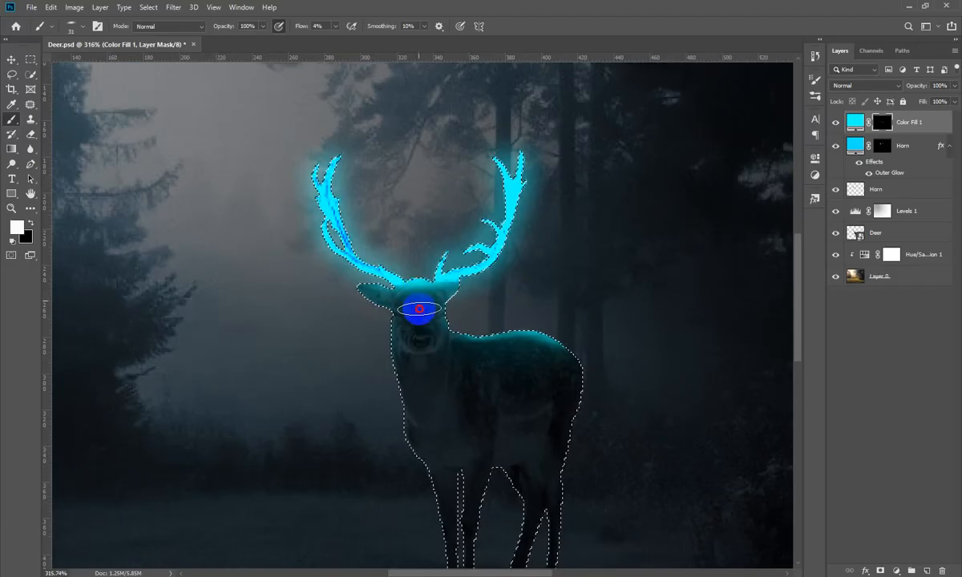
# Lower the Color Fill 1 layer's opacity to 76% and clear the selection.
pyautogui.moveTo(916, 87); pyautogui.dragTo(900, 104)
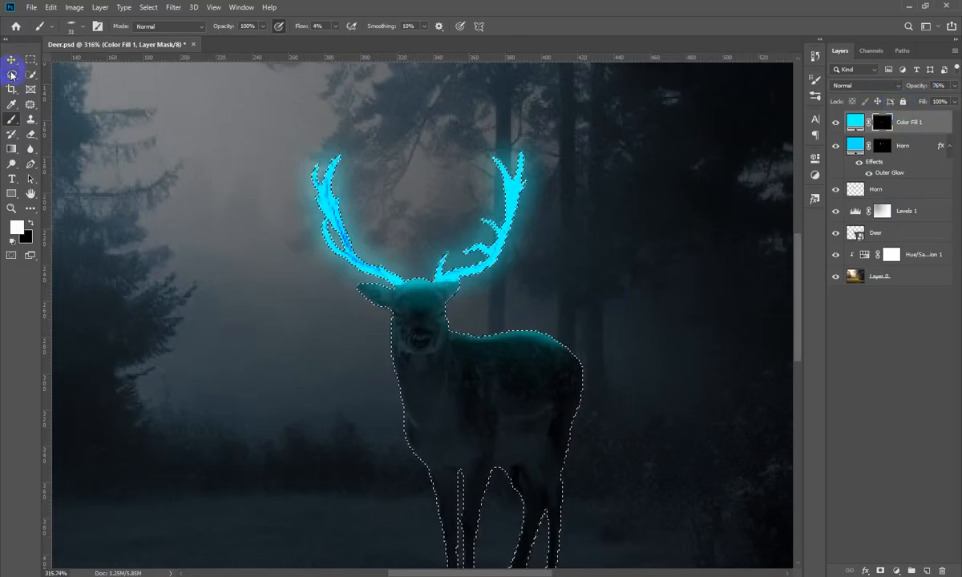
pyautogui.press('v')
pyautogui.hotkey('ctrl', 'd')
pyautogui.scroll(-9, 58, 174)
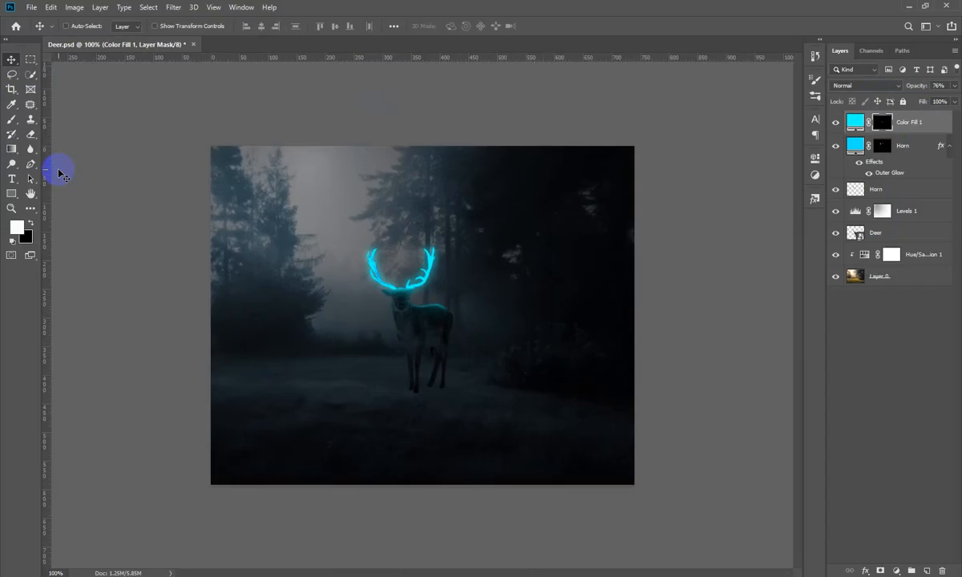
pyautogui.scroll(2, 59, 174)
pyautogui.scroll(2, 59, 174)
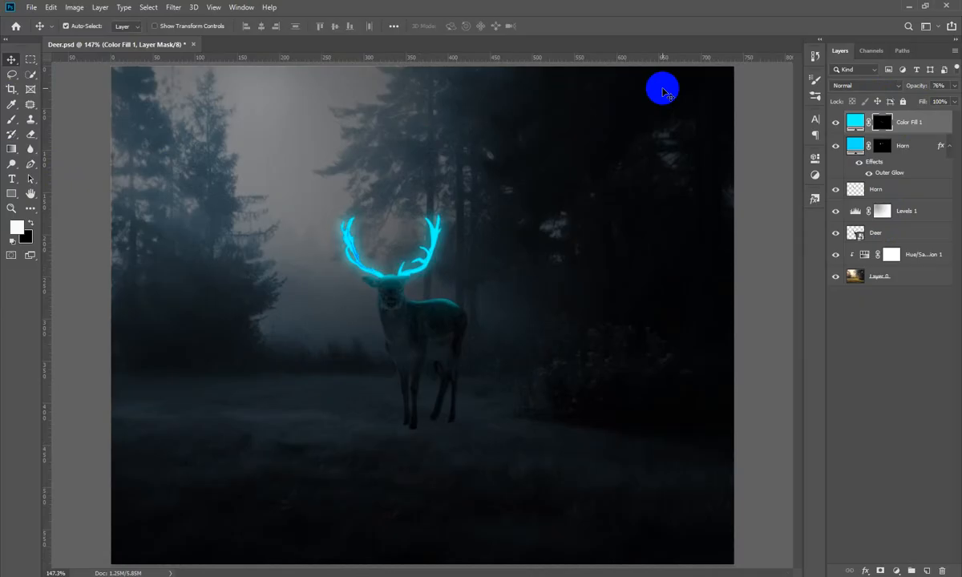
pyautogui.scroll(6, 478, 363)
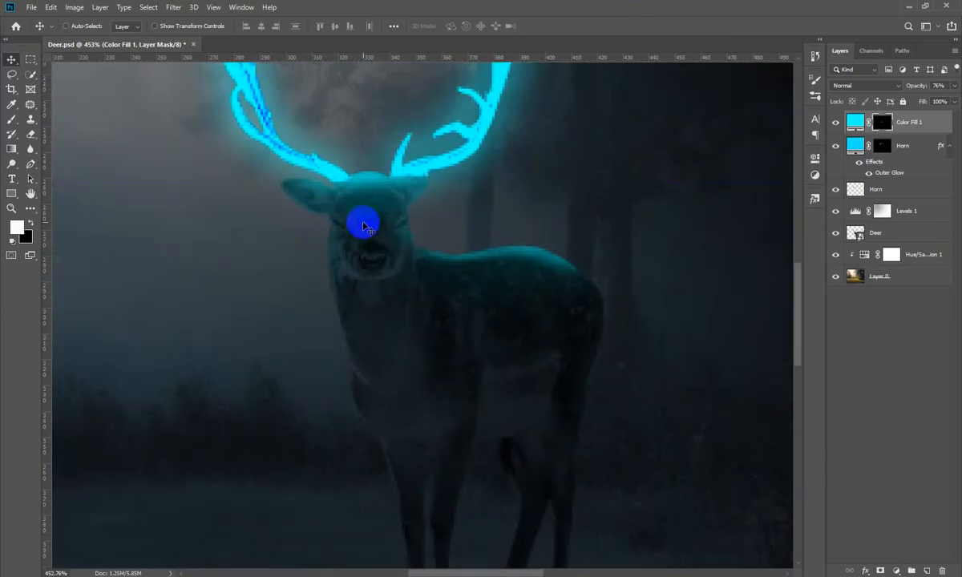
pyautogui.hotkey('ctrl', '0')
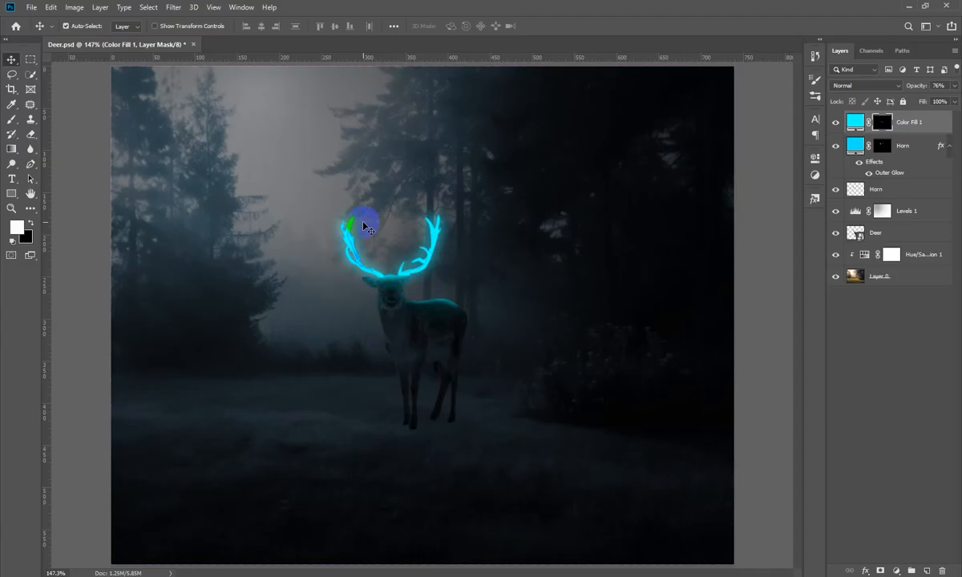
# Paint both of the deer's eyes cyan on the Color Fill 1 mask with a 4 px brush at 100% flow.
pyautogui.press('ctrl')
pyautogui.moveTo(399, 264); pyautogui.dragTo(482, 316)
pyautogui.moveTo(330, 435); pyautogui.dragTo(354, 322)
pyautogui.press('b')
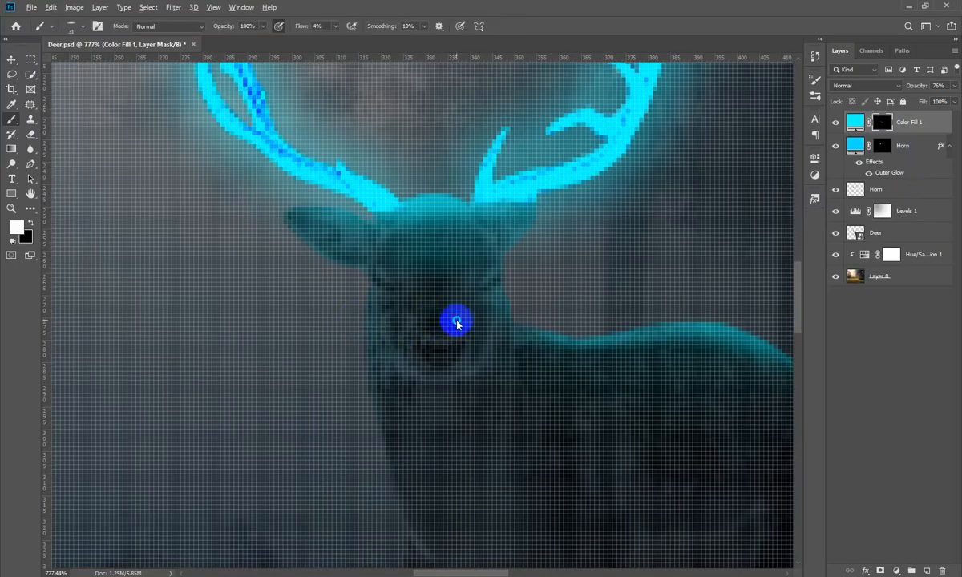
pyautogui.moveTo(457, 322)
pyautogui.mouseDown()
pyautogui.moveTo(378, 316)
pyautogui.moveTo(406, 292)
pyautogui.moveTo(387, 294)
pyautogui.moveTo(391, 280)
pyautogui.mouseUp()
pyautogui.rightClick(442, 320)
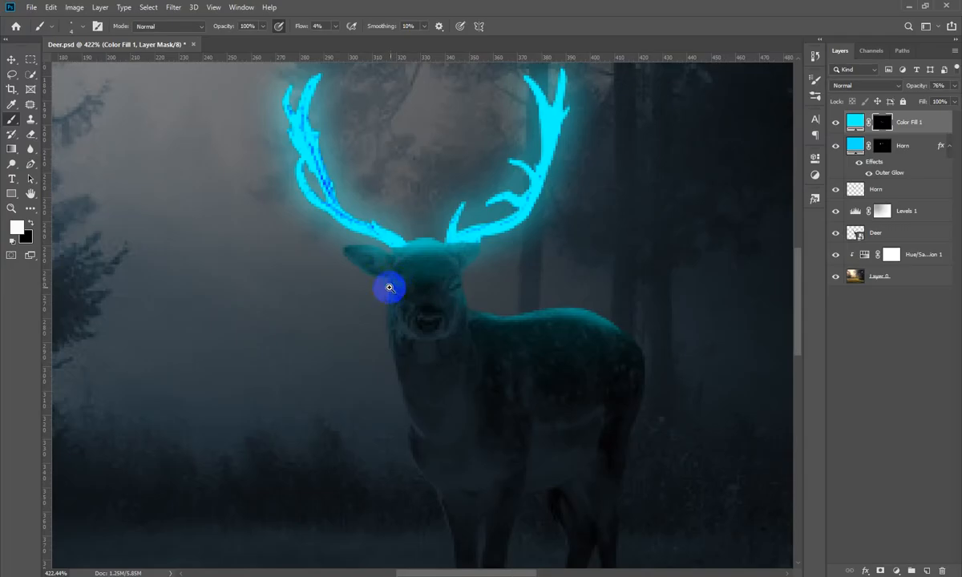
pyautogui.moveTo(386, 285); pyautogui.dragTo(400, 291)
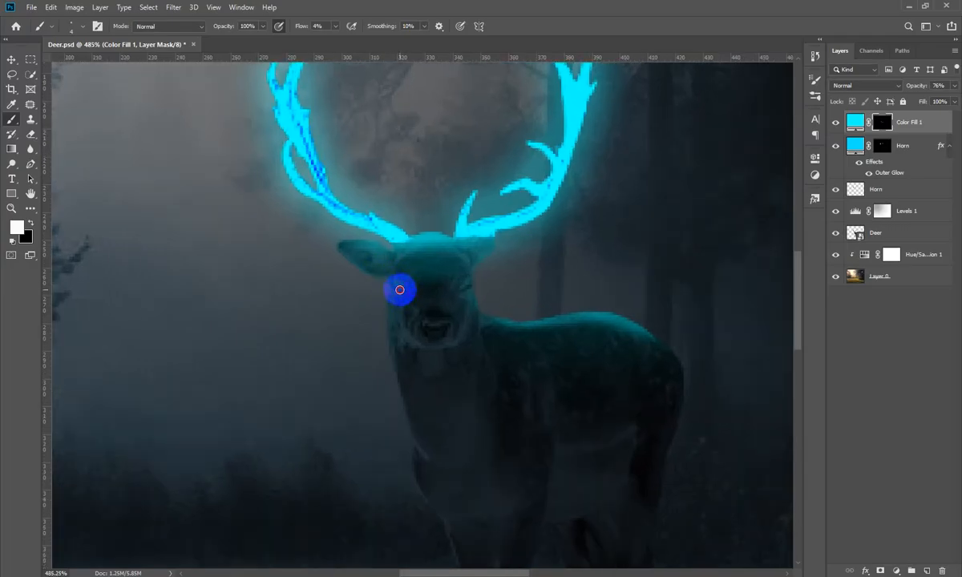
pyautogui.click(901, 126)
pyautogui.moveTo(303, 25); pyautogui.dragTo(627, 70)
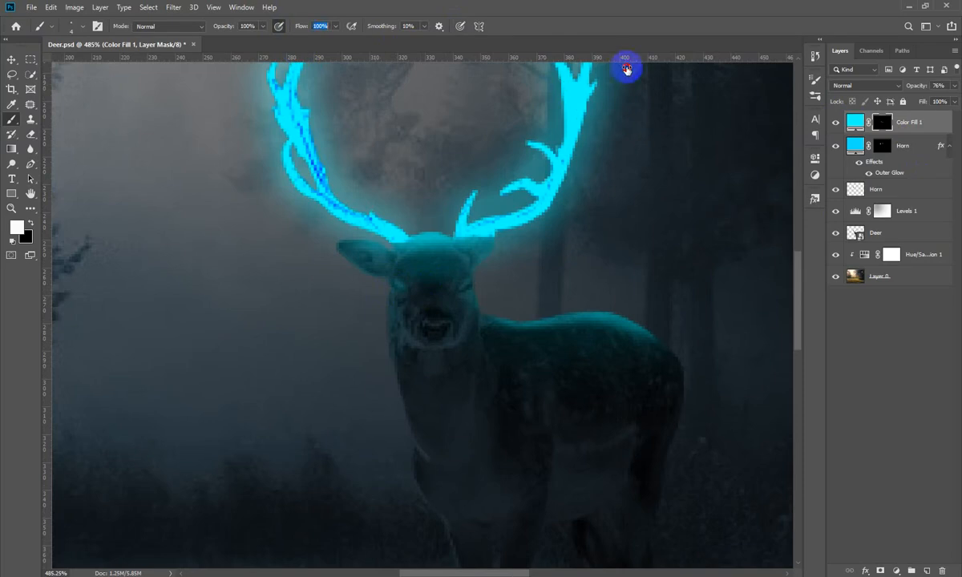
pyautogui.click(508, 331)
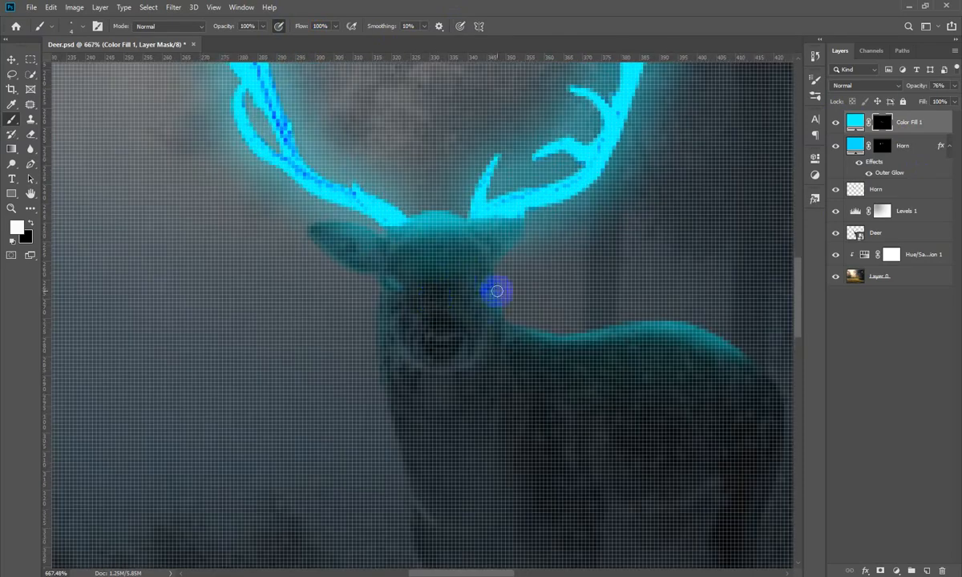
pyautogui.click(486, 284)
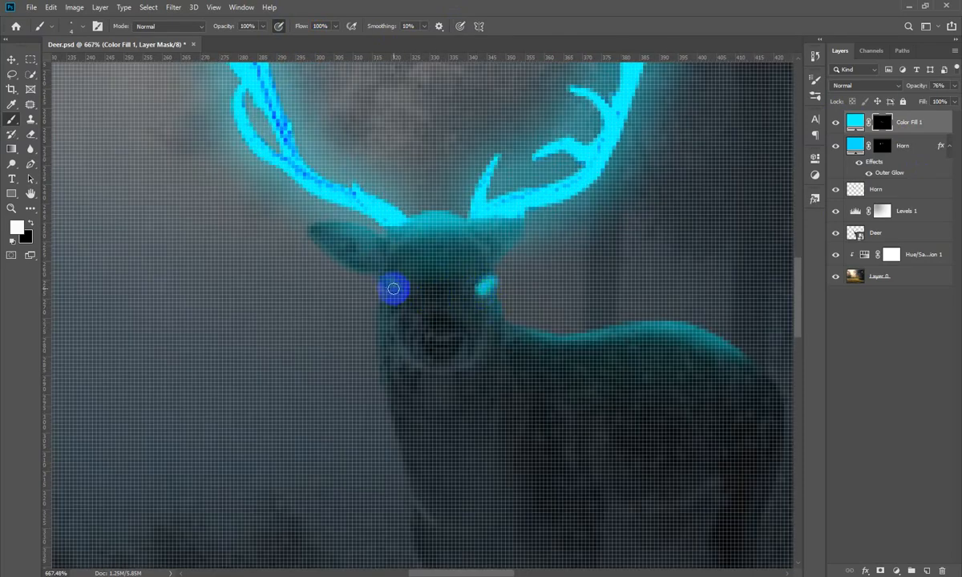
pyautogui.moveTo(385, 278)
pyautogui.mouseDown()
pyautogui.moveTo(452, 361)
pyautogui.moveTo(424, 317)
pyautogui.moveTo(433, 306)
pyautogui.moveTo(416, 301)
pyautogui.moveTo(494, 386)
pyautogui.moveTo(380, 334)
pyautogui.moveTo(376, 318)
pyautogui.moveTo(503, 308)
pyautogui.moveTo(482, 294)
pyautogui.mouseUp()
pyautogui.hotkey('ctrl', '0')
# Add a soft cyan glow around both eyes with a 23 px soft brush at 51% flow, undoing misplaced dabs.
pyautogui.moveTo(425, 285); pyautogui.dragTo(362, 282)
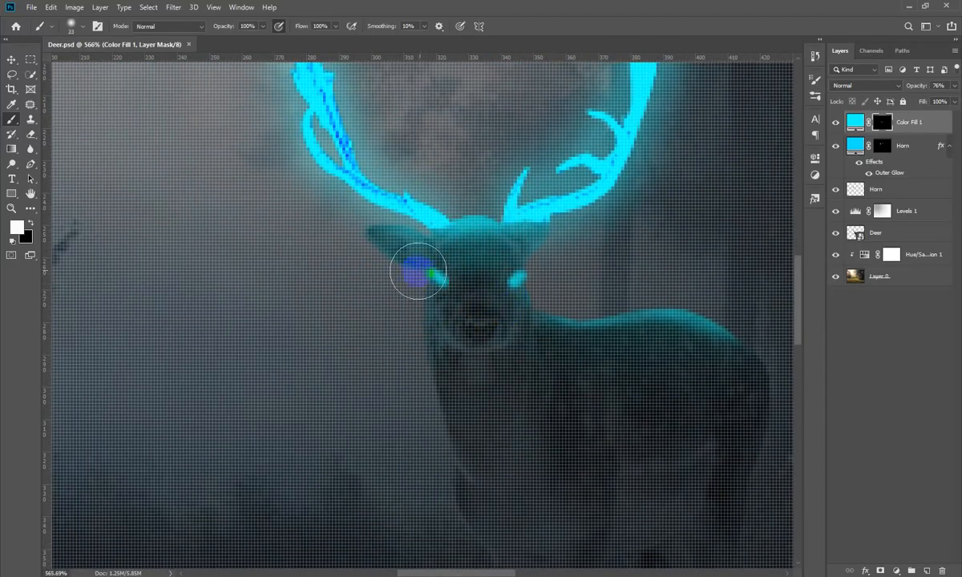
pyautogui.click(434, 276)
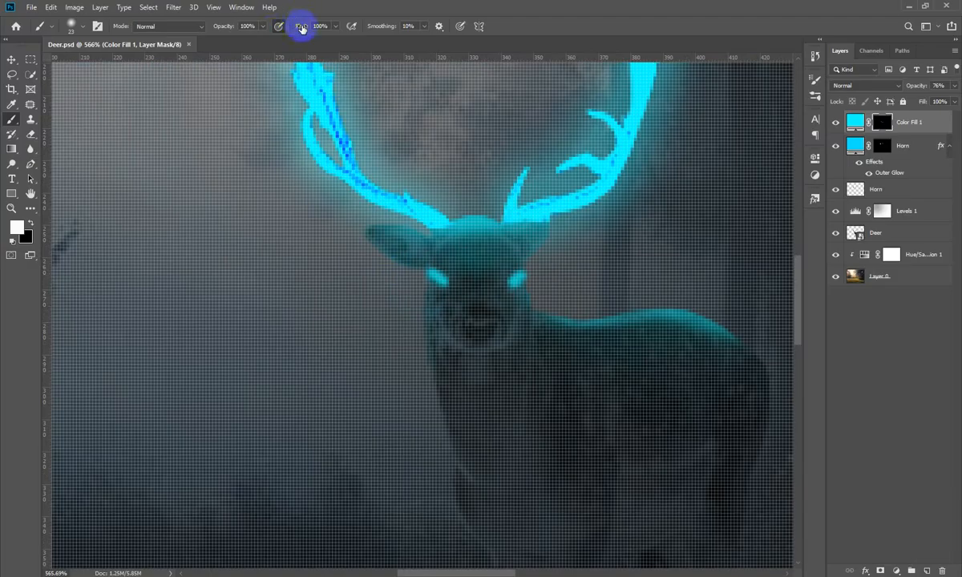
pyautogui.moveTo(302, 26); pyautogui.dragTo(273, 32)
pyautogui.click(433, 283)
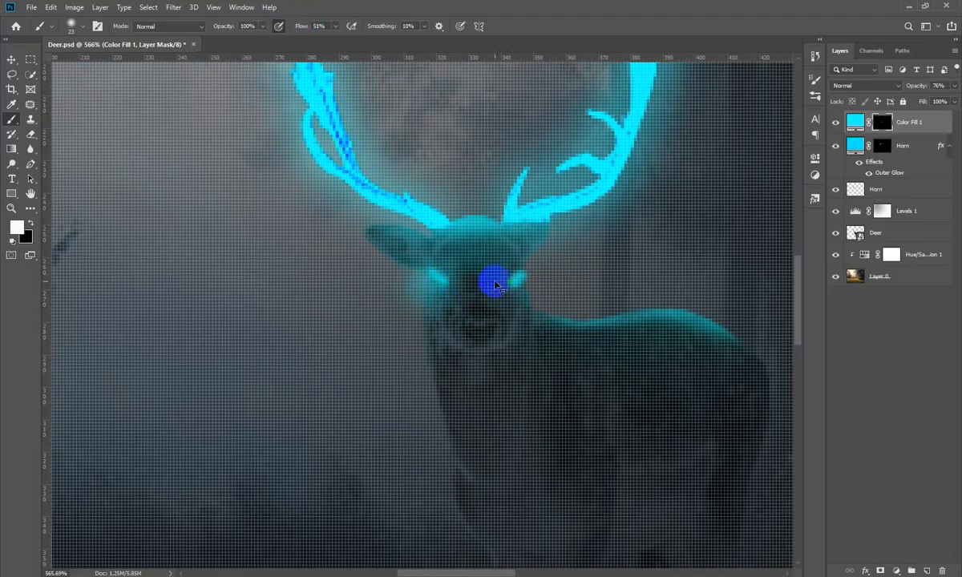
pyautogui.hotkey('ctrl', 'z')
pyautogui.click(437, 276)
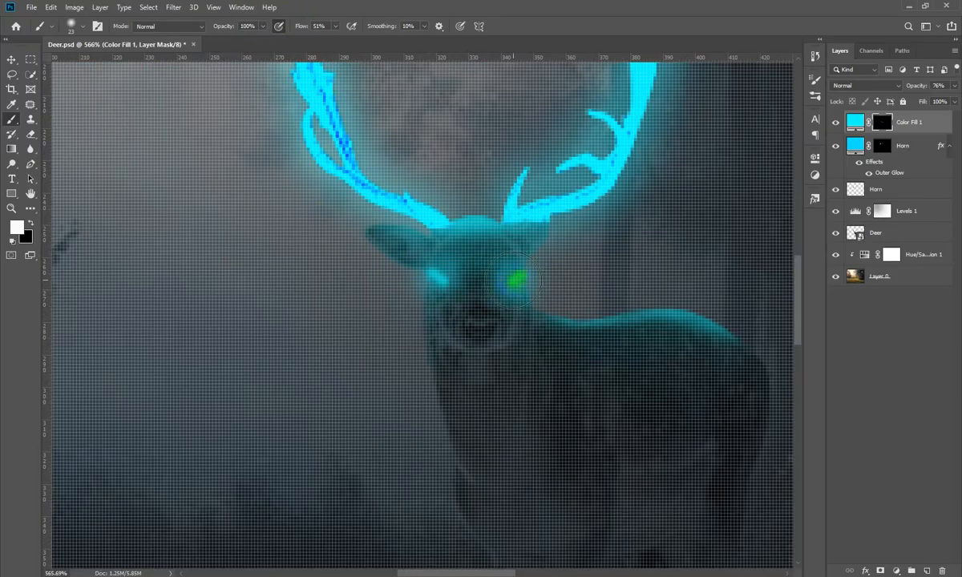
pyautogui.hotkey('ctrl', '0')
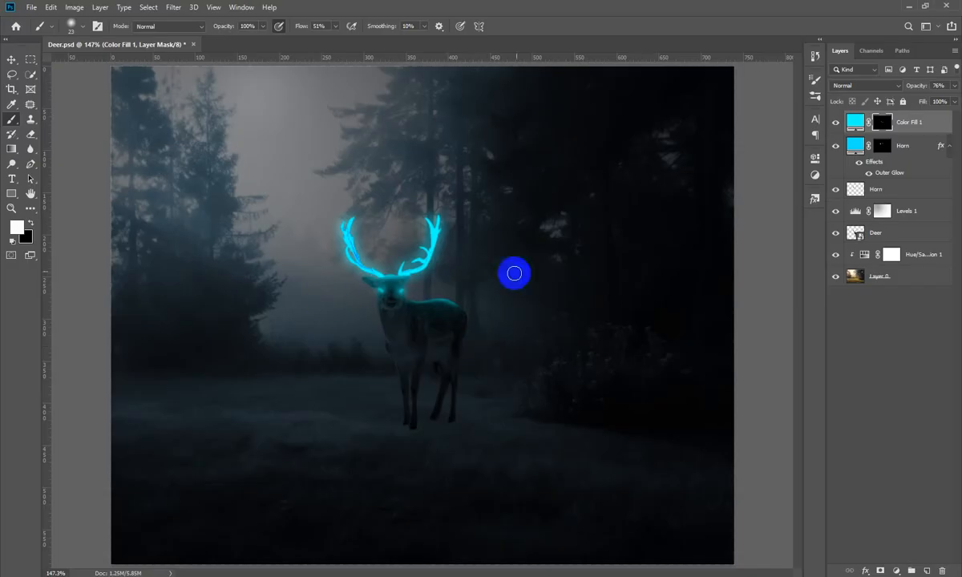
pyautogui.click(11, 60)
pyautogui.click(758, 275)
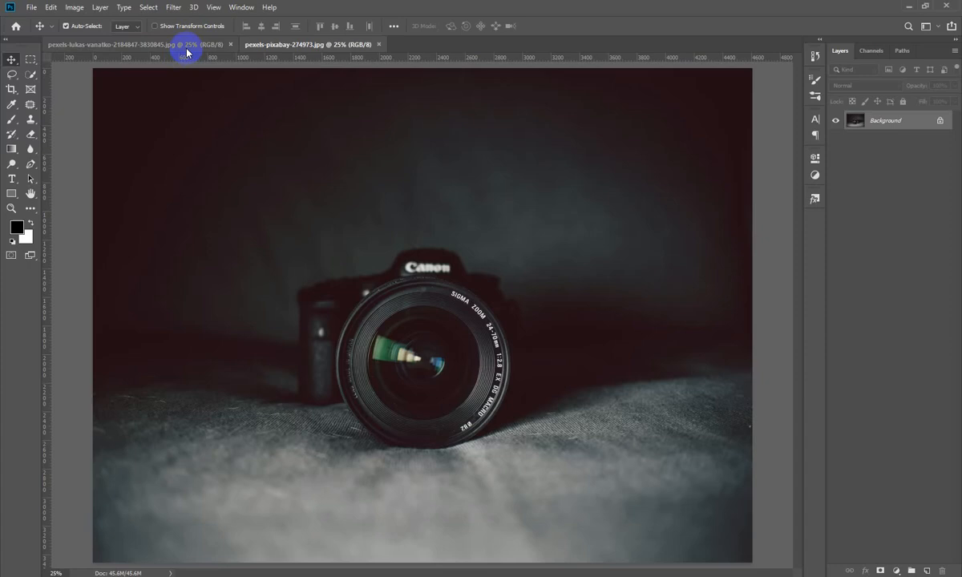
# Unlock the forest road photo's Background layer and copy it into the pexels-pixabay-274973.jpg camera document.
pyautogui.click(180, 46)
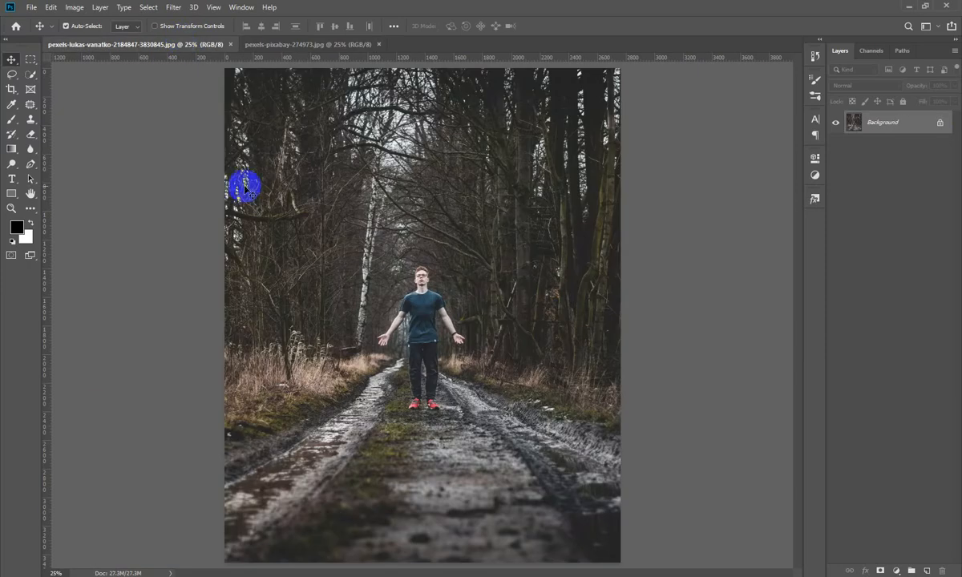
pyautogui.click(941, 123)
pyautogui.moveTo(493, 180); pyautogui.dragTo(522, 333)
# Free-transform the forest road layer, centring it on the camera photo and scaling it down slightly.
pyautogui.hotkey('ctrl', 't')
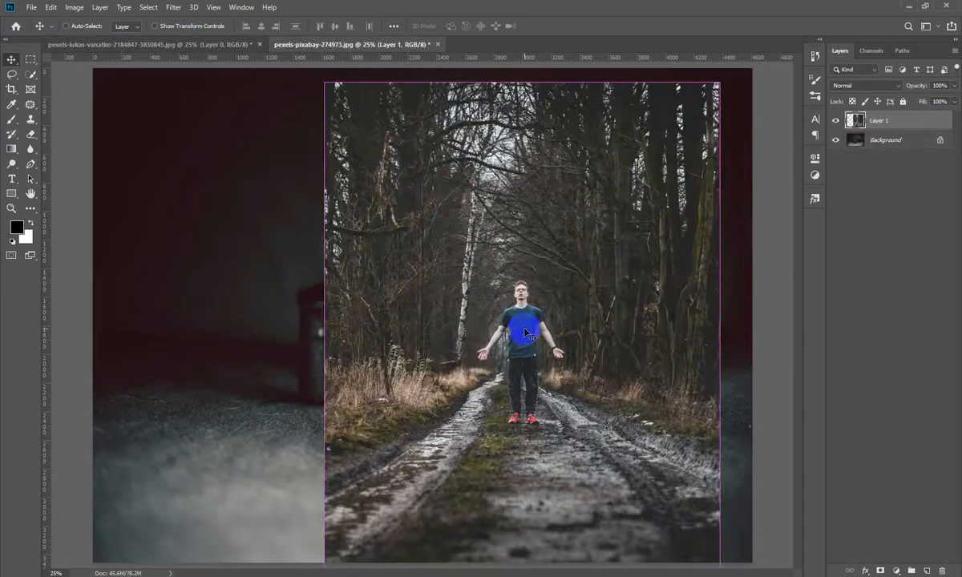
pyautogui.scroll(-5, 519, 197)
pyautogui.moveTo(509, 267); pyautogui.dragTo(466, 264)
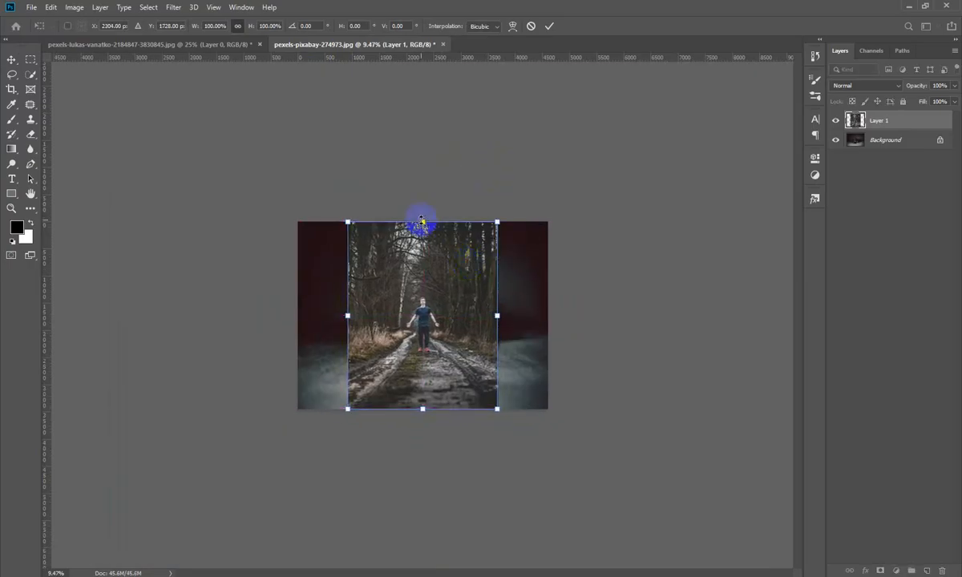
pyautogui.moveTo(424, 223)
pyautogui.mouseDown()
pyautogui.moveTo(425, 307)
pyautogui.moveTo(432, 238)
pyautogui.mouseUp()
pyautogui.click(575, 376)
# Switch to File Explorer and open Screenshot_1.png to view the finished camera-lens reference composite.
pyautogui.click(401, 571)
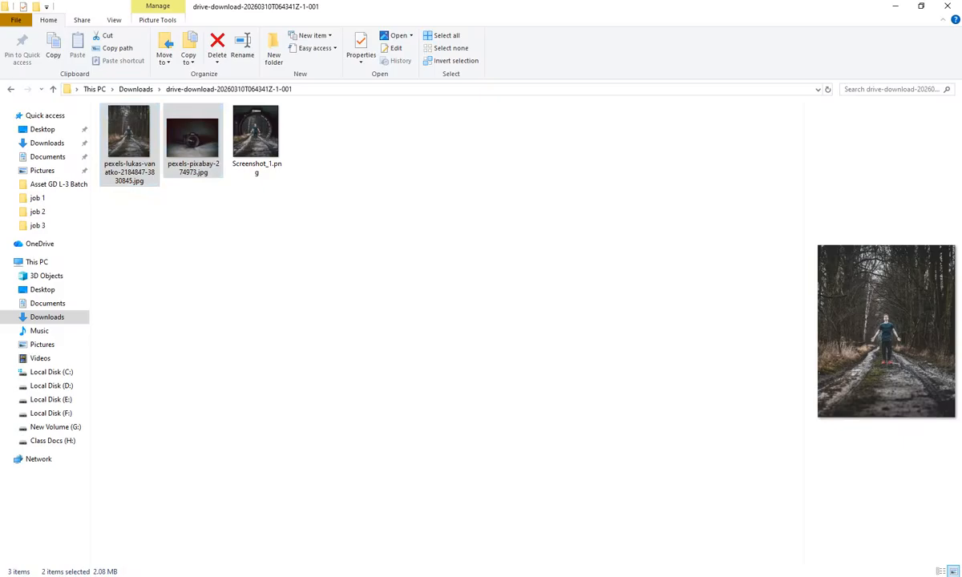
pyautogui.click(311, 191)
pyautogui.click(272, 136)
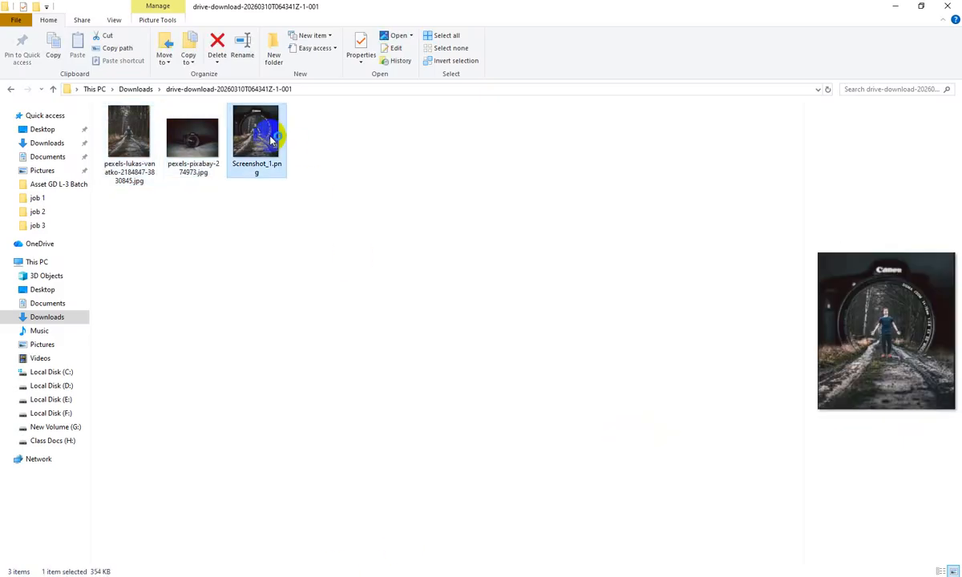
pyautogui.doubleClick(273, 138)
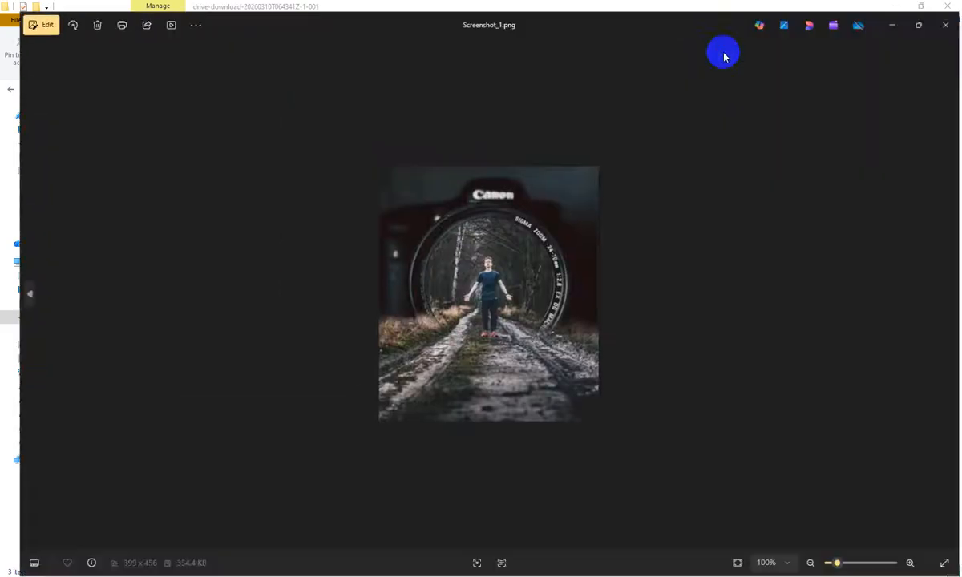